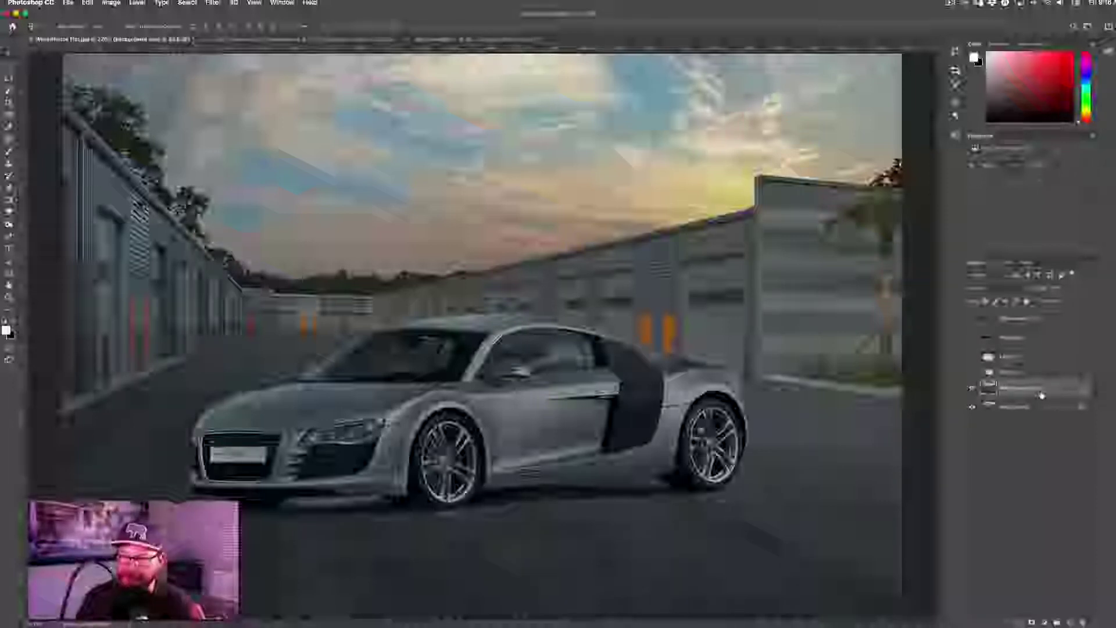
# Step: Compare the car highlights' layer and mask, then hide Group 8 to remove the headlight glow
pyautogui.click(1041, 396)
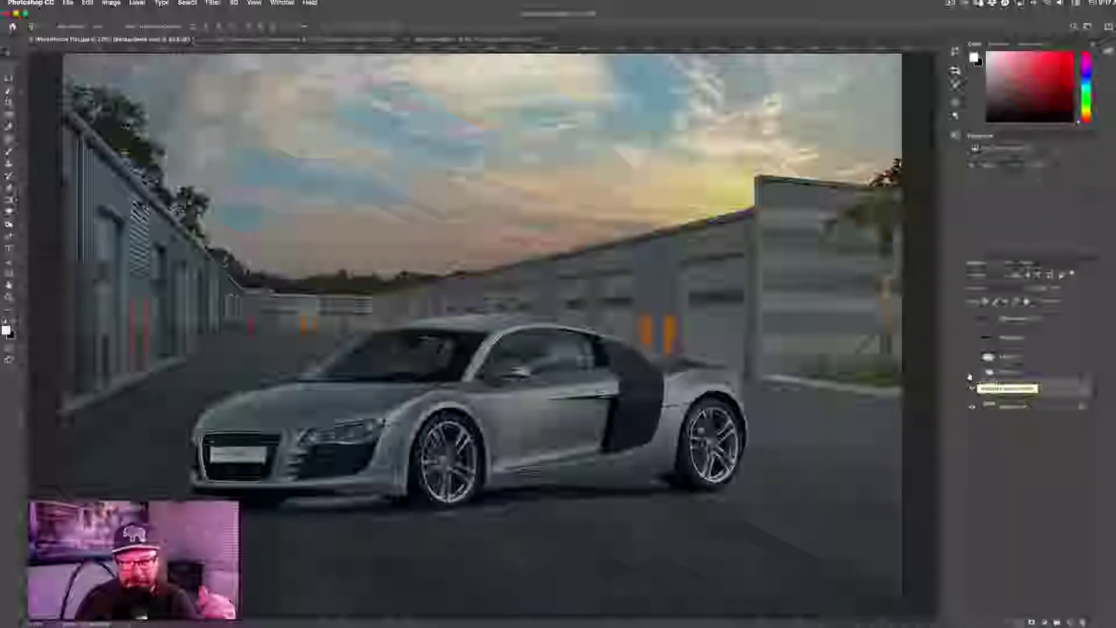
pyautogui.click(971, 376)
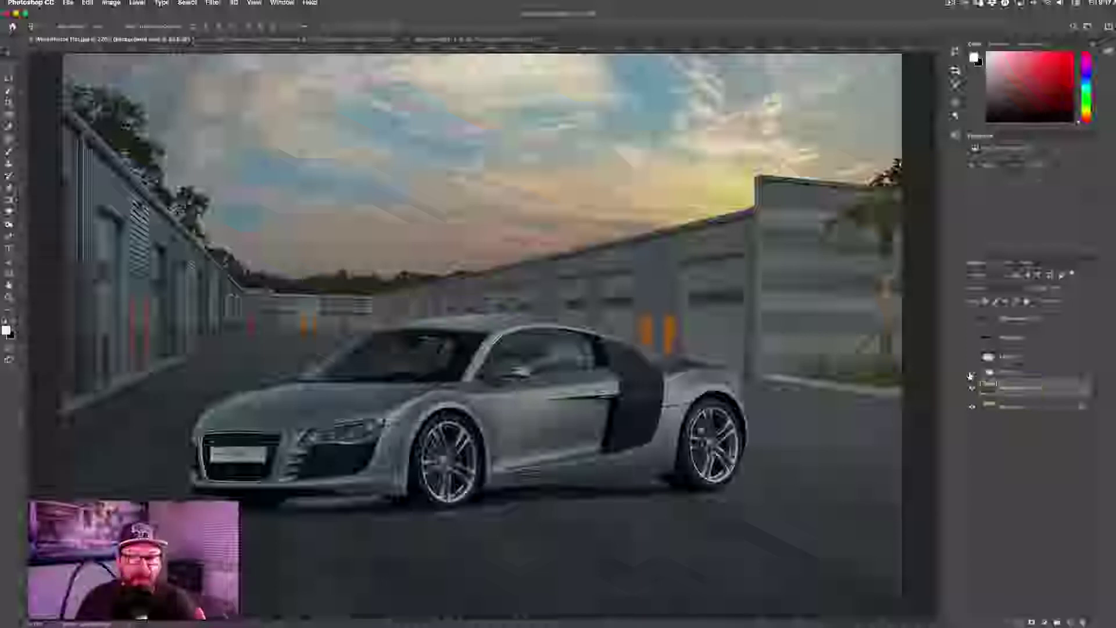
pyautogui.click(971, 376)
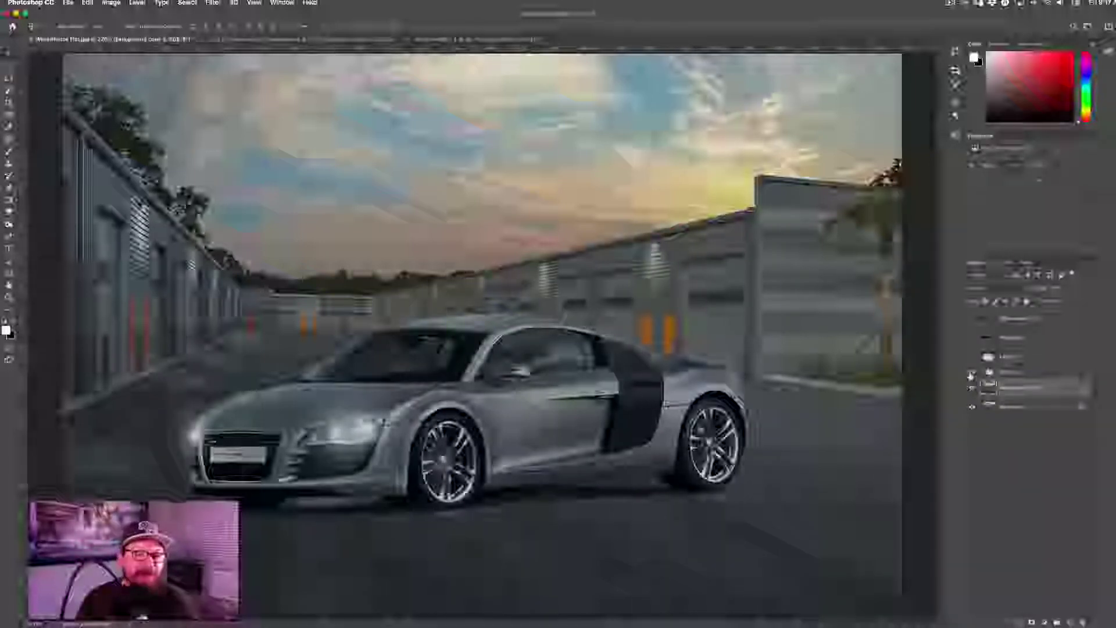
pyautogui.click(971, 376)
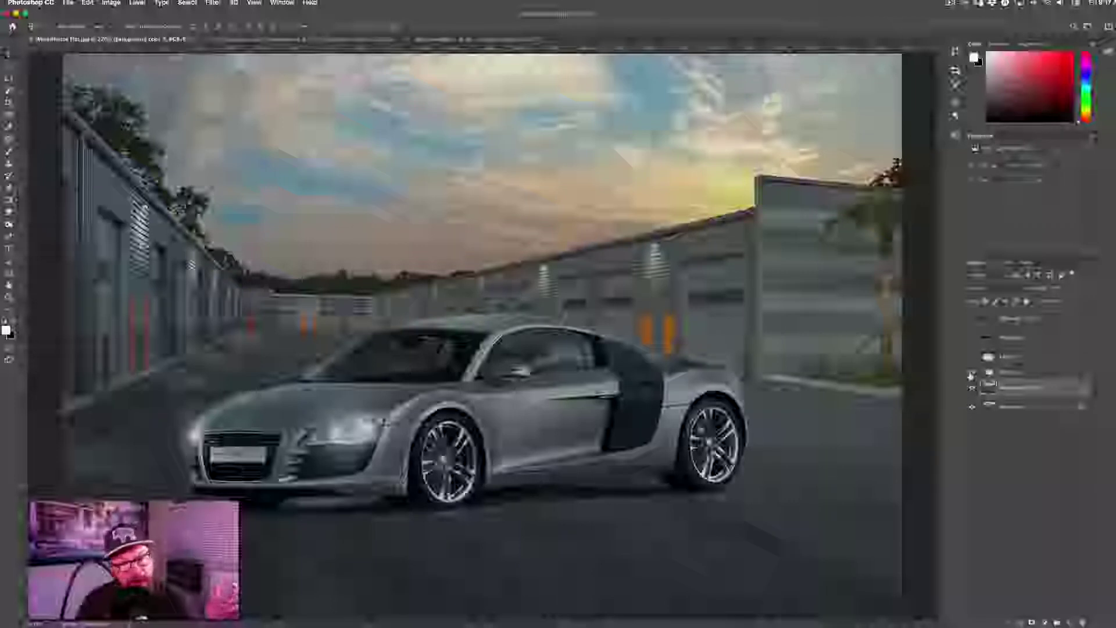
pyautogui.click(971, 376)
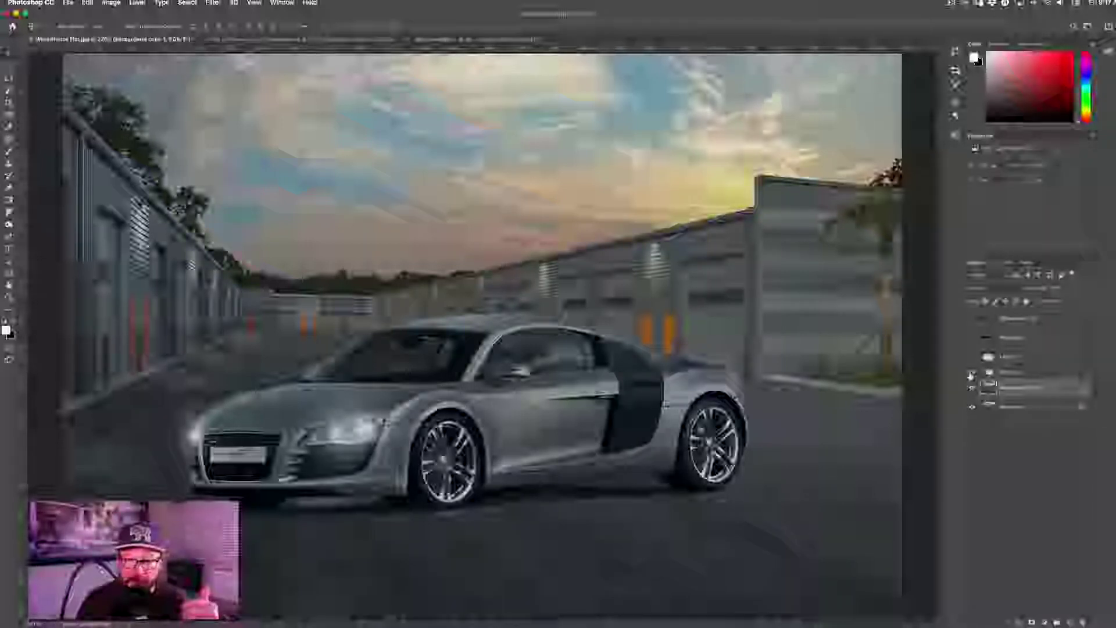
pyautogui.click(970, 376)
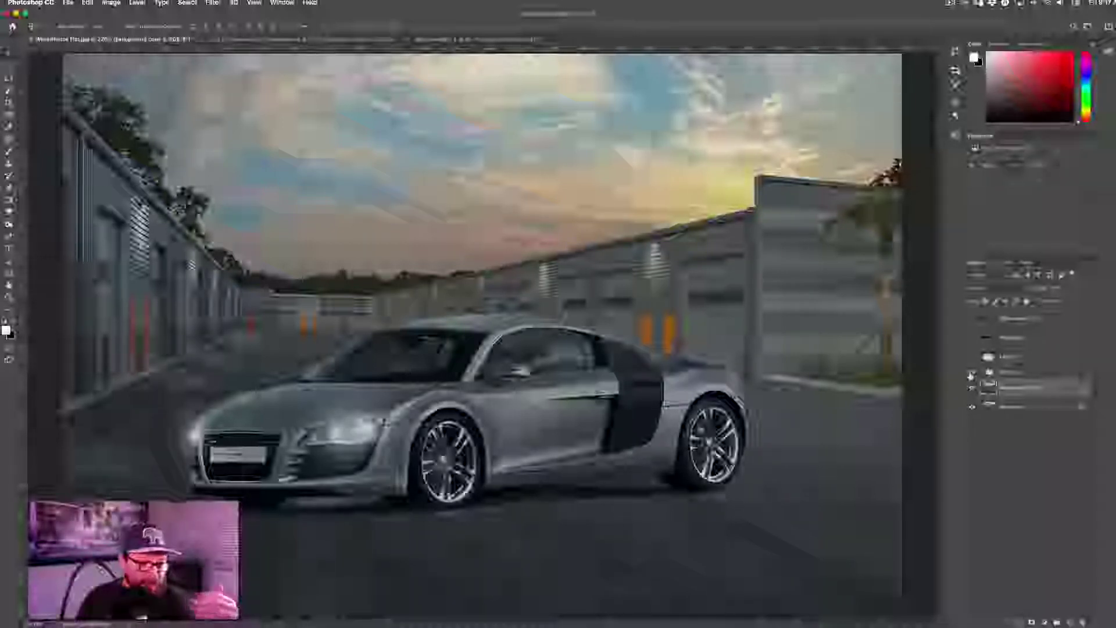
pyautogui.click(971, 376)
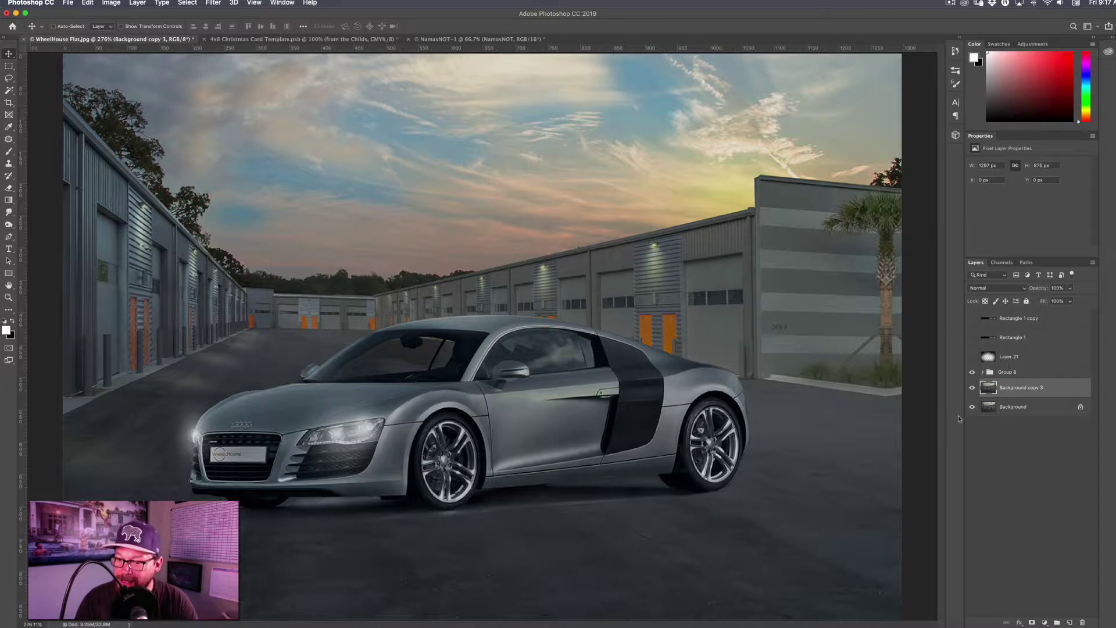
pyautogui.click(973, 372)
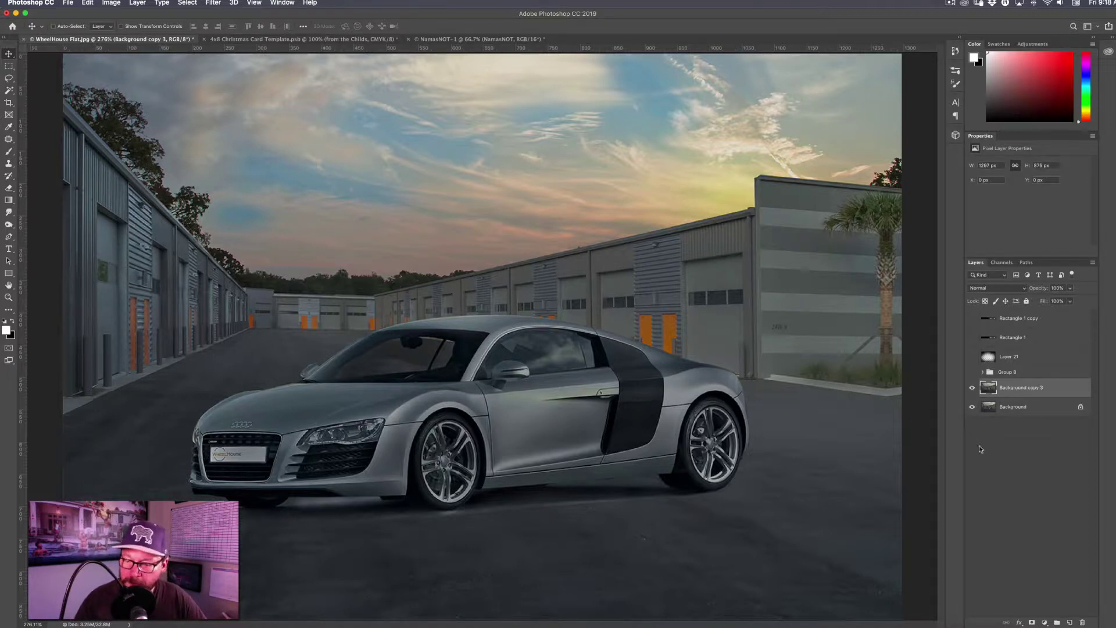
# Step: Create Layer 27 above Background copy 3 and pick olive #867b00 as the Brush colour
pyautogui.click(1071, 623)
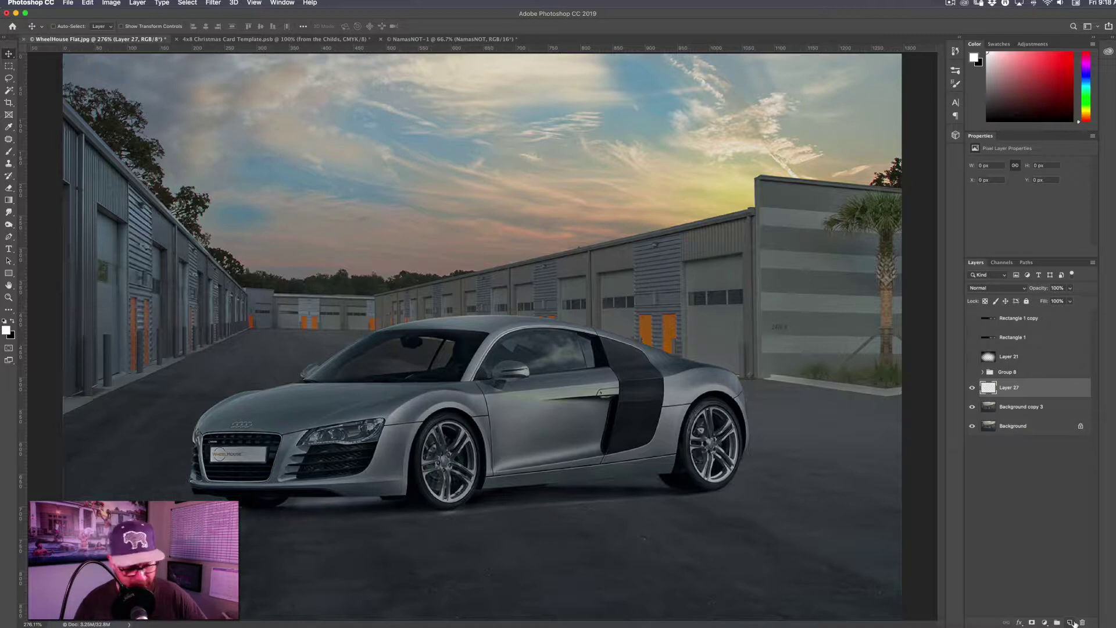
pyautogui.press('b')
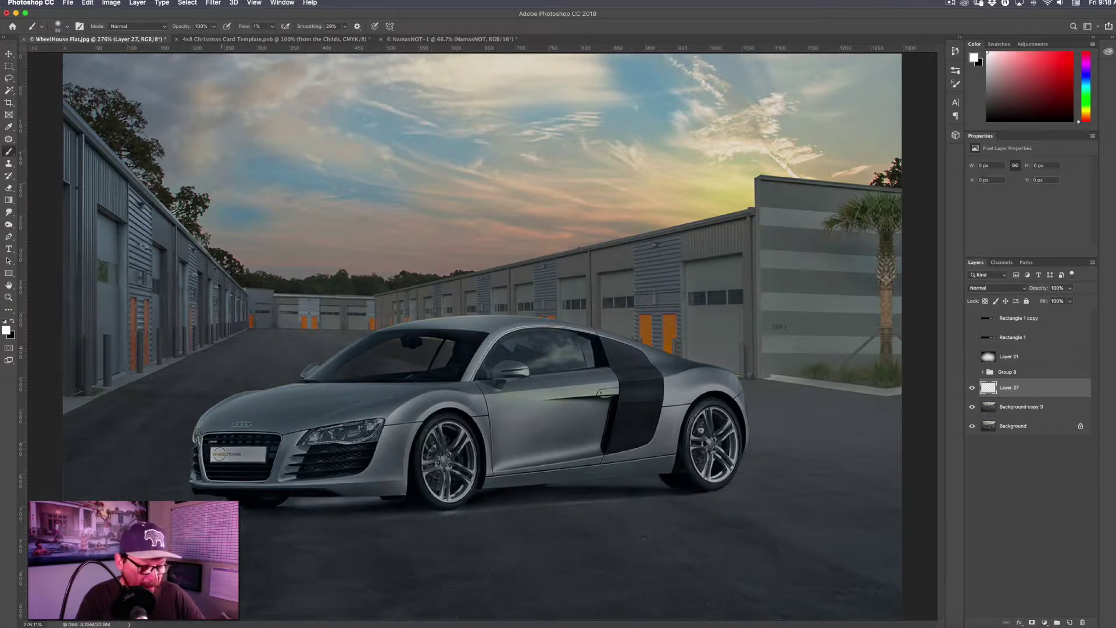
pyautogui.press('x')
pyautogui.click(6, 329)
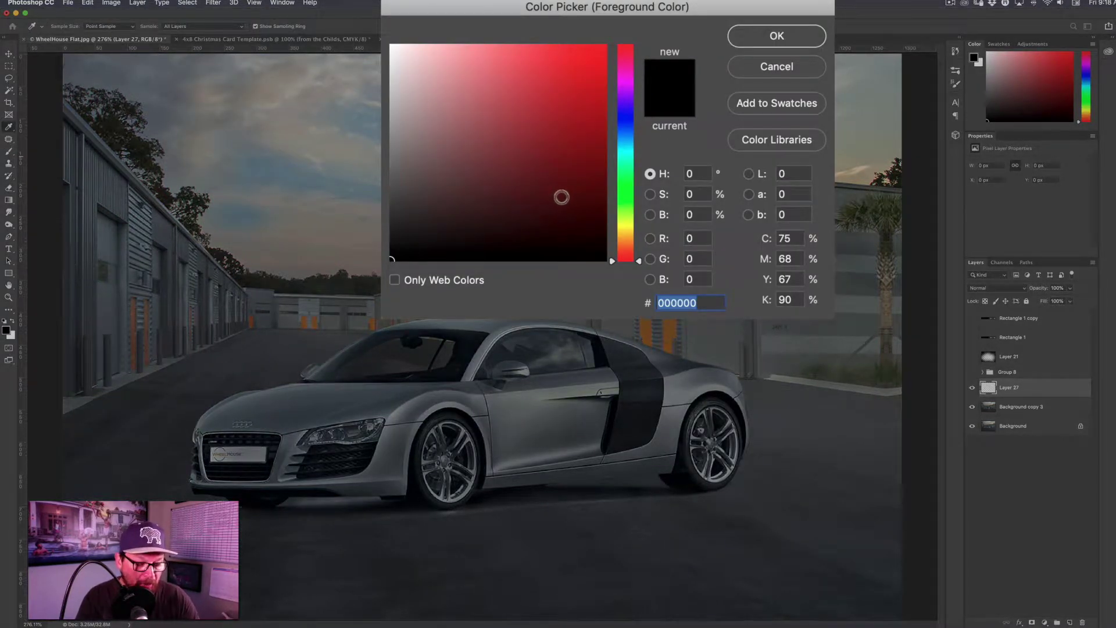
pyautogui.write('867')
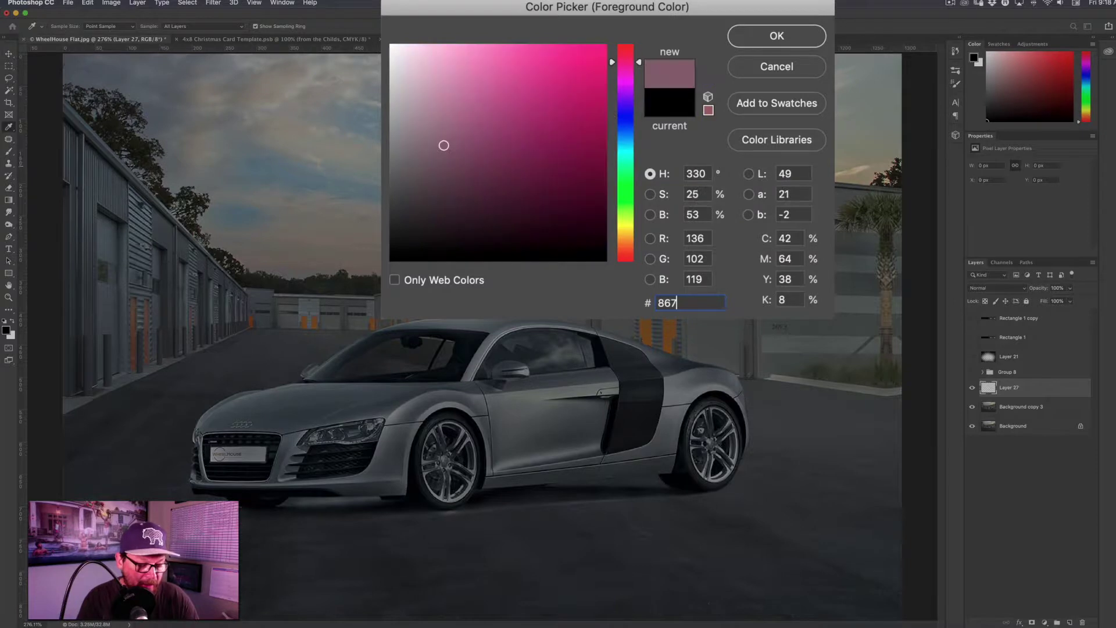
pyautogui.write('b0')
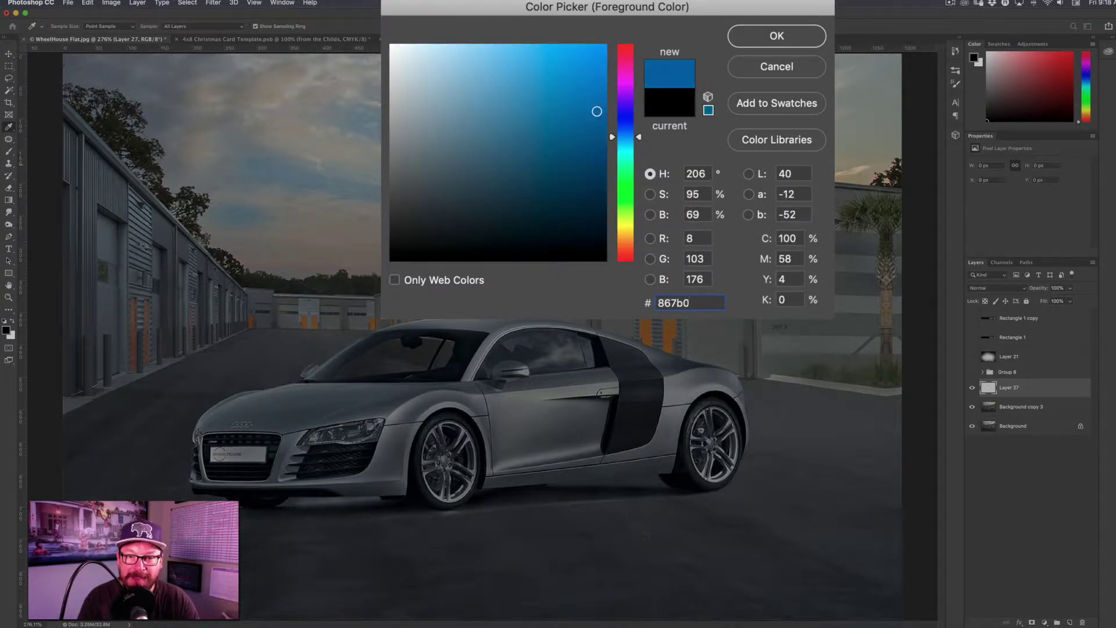
pyautogui.write('0')
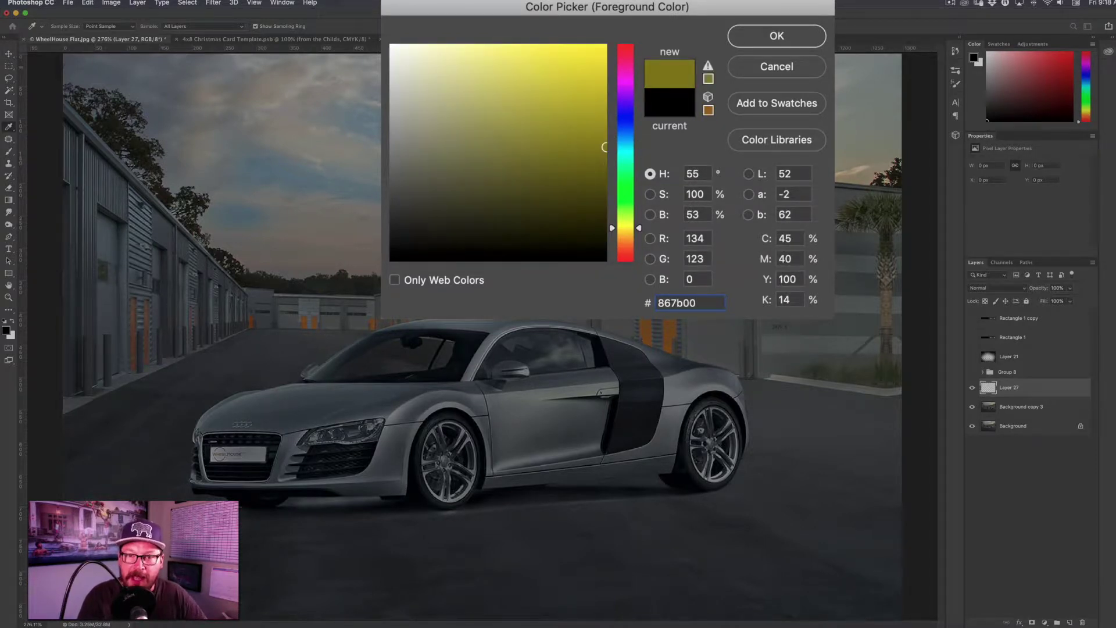
pyautogui.press('Return')
pyautogui.press('b')
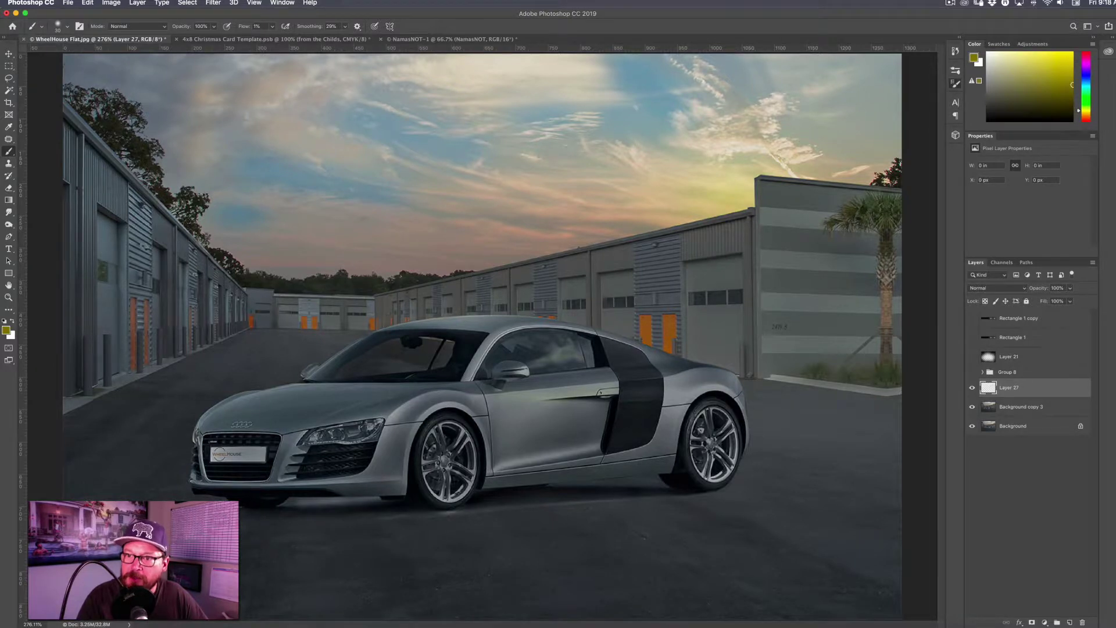
pyautogui.click(956, 84)
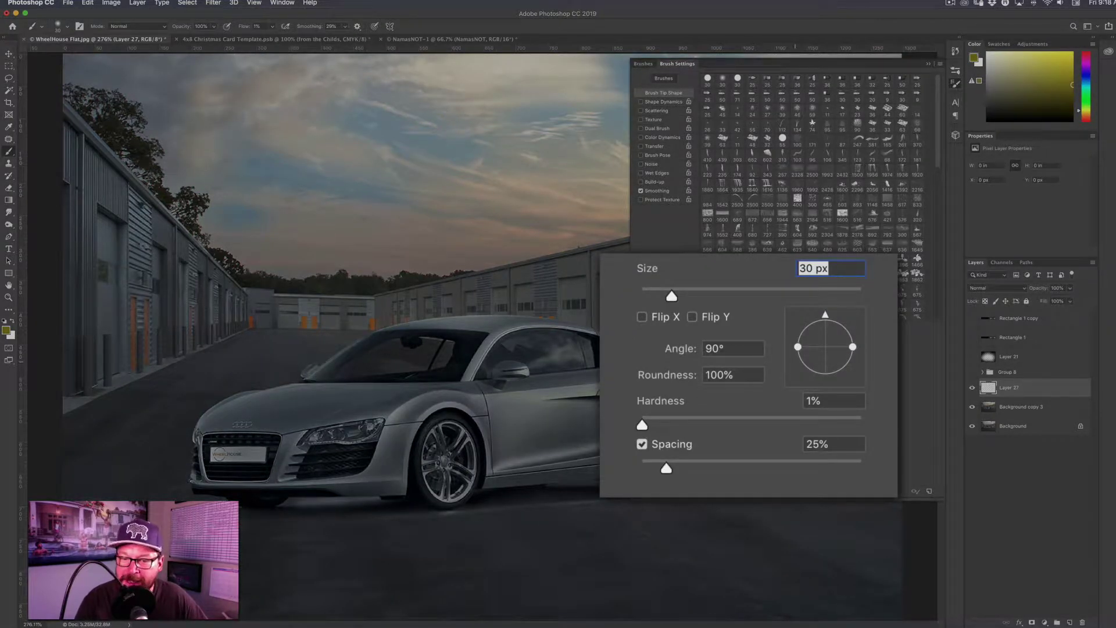
# Step: Squash the brush tip to a narrow 28% roundness oval and enlarge it to about 102 px
pyautogui.moveTo(853, 347); pyautogui.dragTo(838, 347)
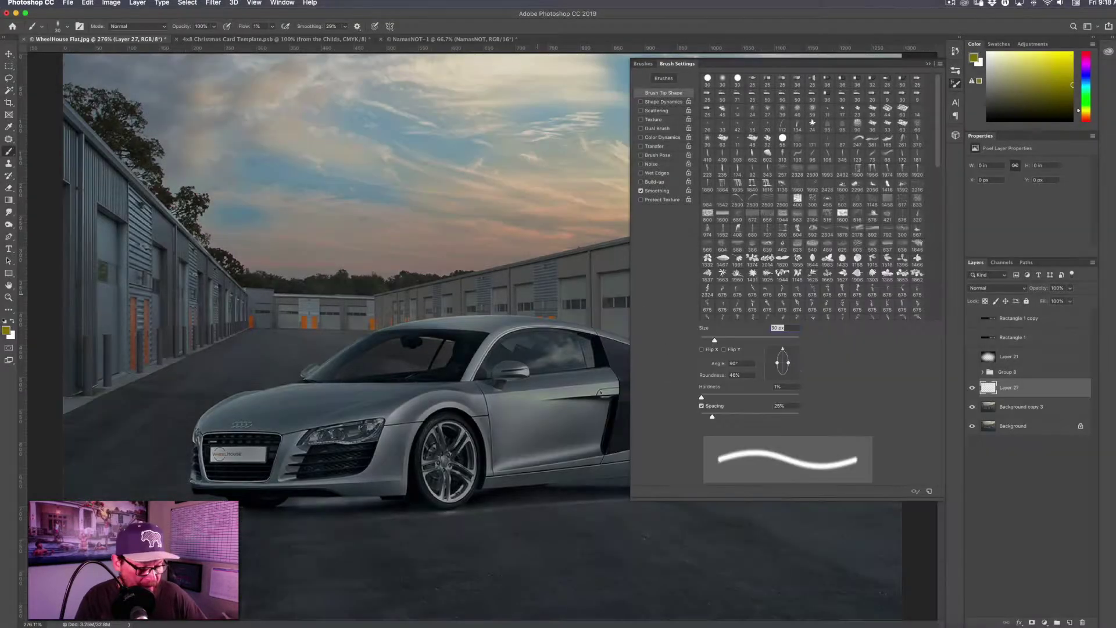
pyautogui.moveTo(539, 297)
pyautogui.mouseDown()
pyautogui.moveTo(560, 299)
pyautogui.moveTo(551, 294)
pyautogui.mouseUp()
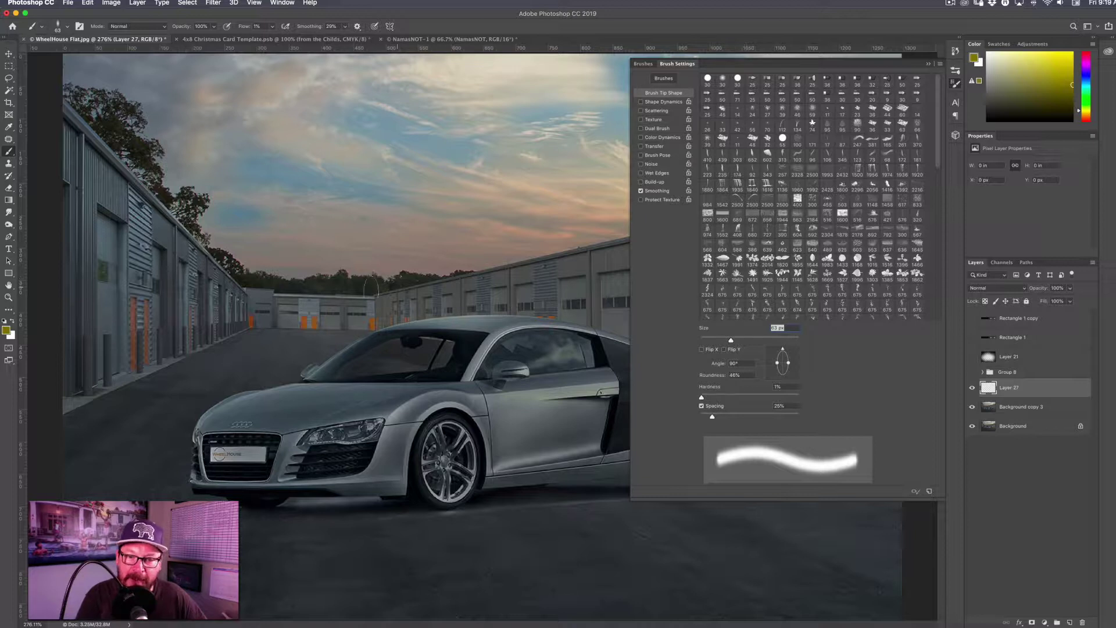
pyautogui.moveTo(544, 285); pyautogui.dragTo(550, 285)
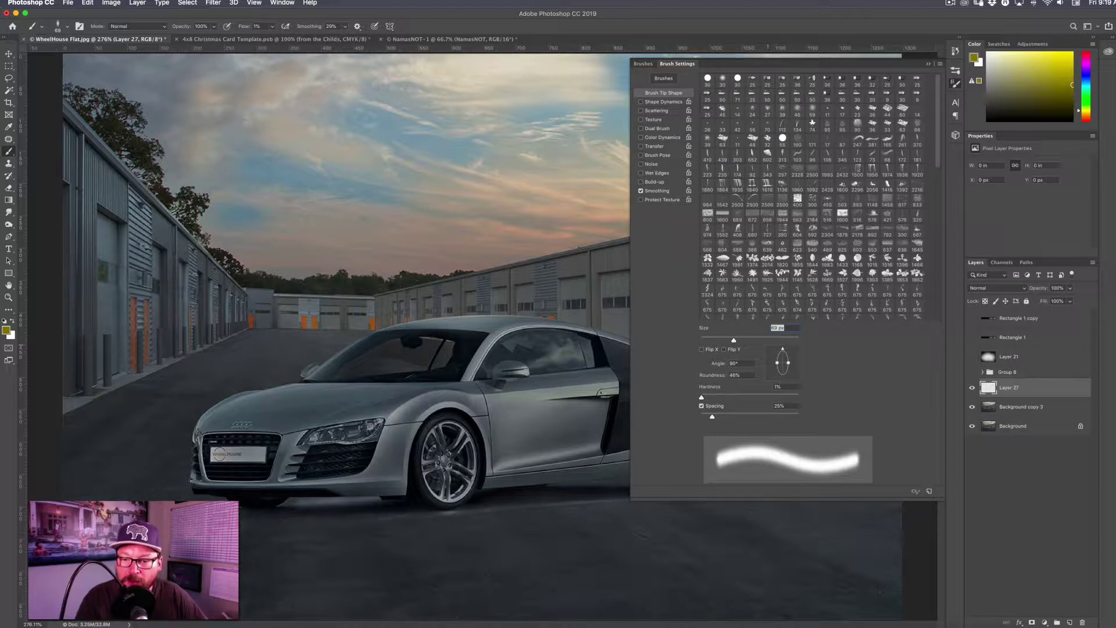
pyautogui.moveTo(789, 362); pyautogui.dragTo(786, 363)
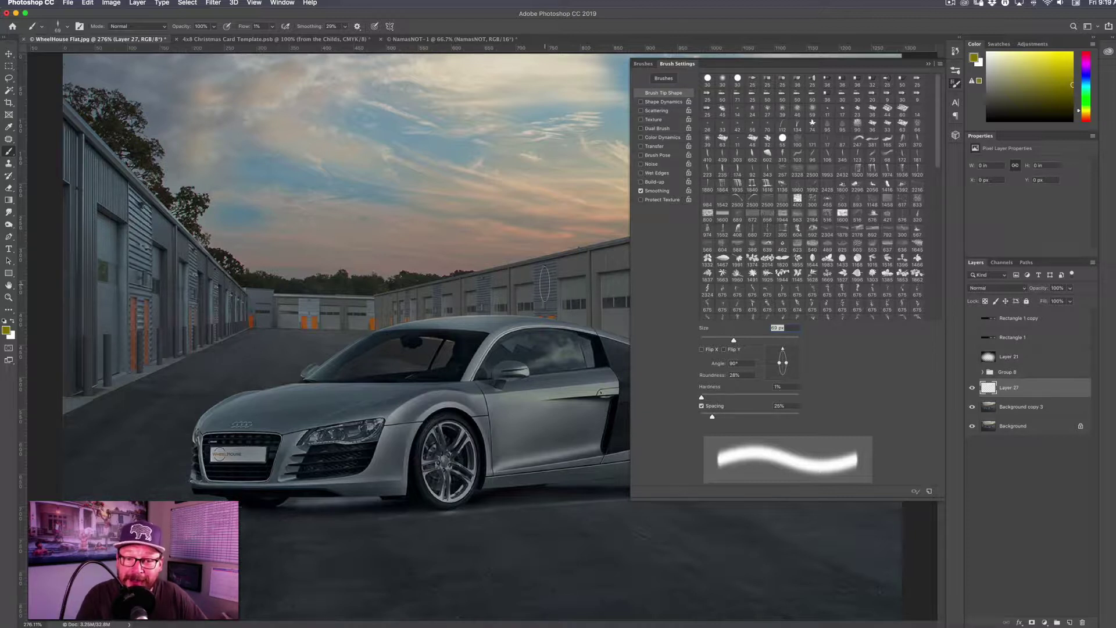
pyautogui.moveTo(545, 285); pyautogui.dragTo(550, 285)
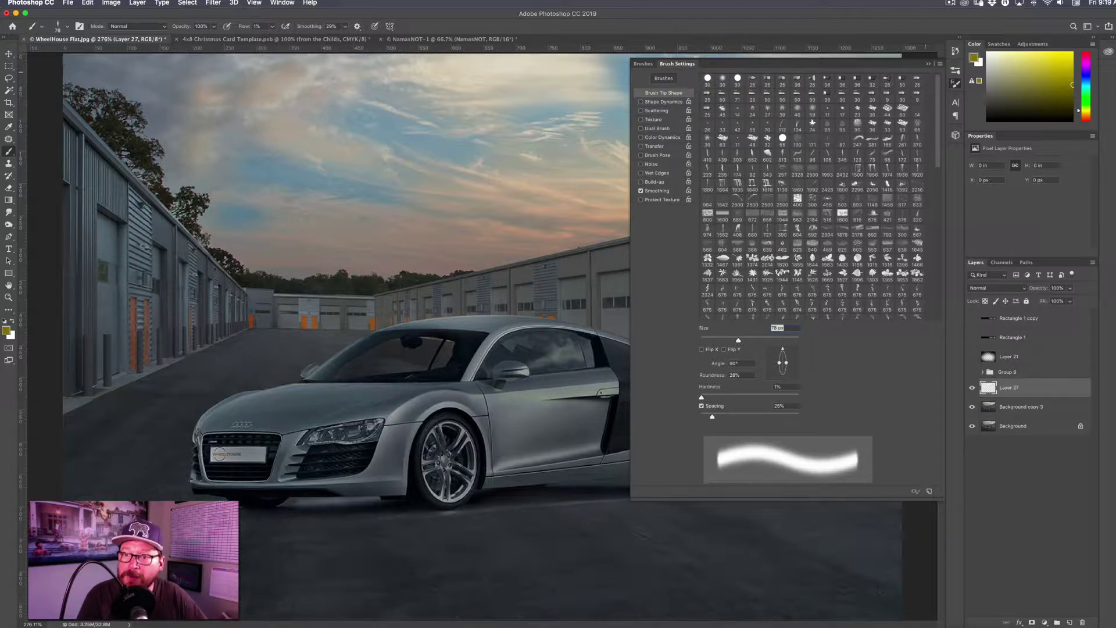
pyautogui.click(928, 64)
pyautogui.moveTo(656, 260); pyautogui.dragTo(677, 246)
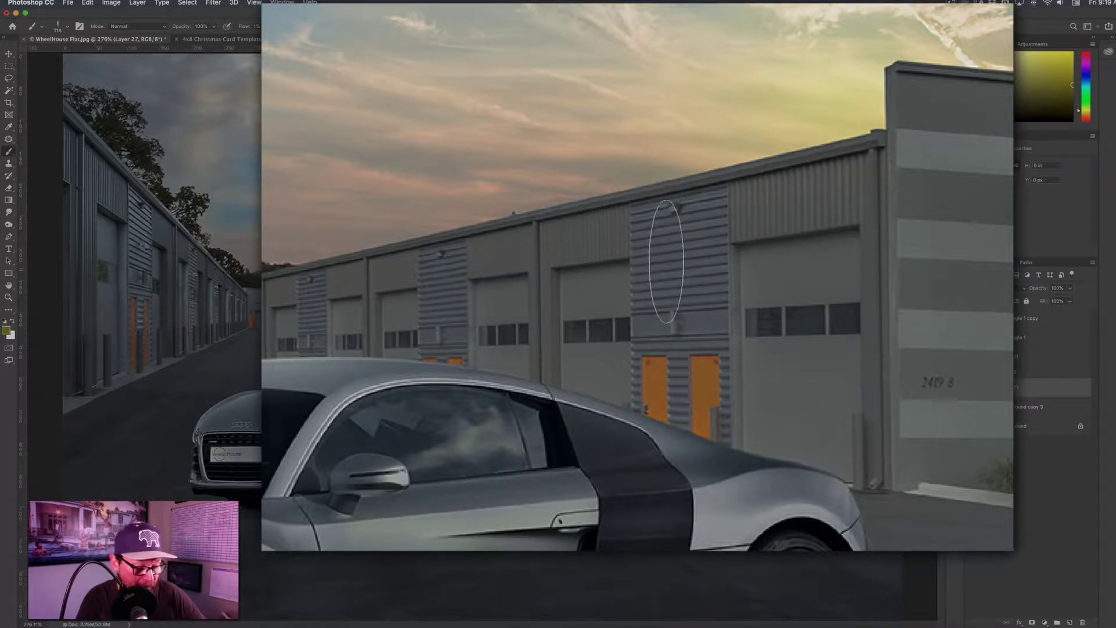
# Step: Resize the brush to about 119 px and paint a soft yellow streak on a wall panel
pyautogui.moveTo(669, 259); pyautogui.dragTo(673, 253)
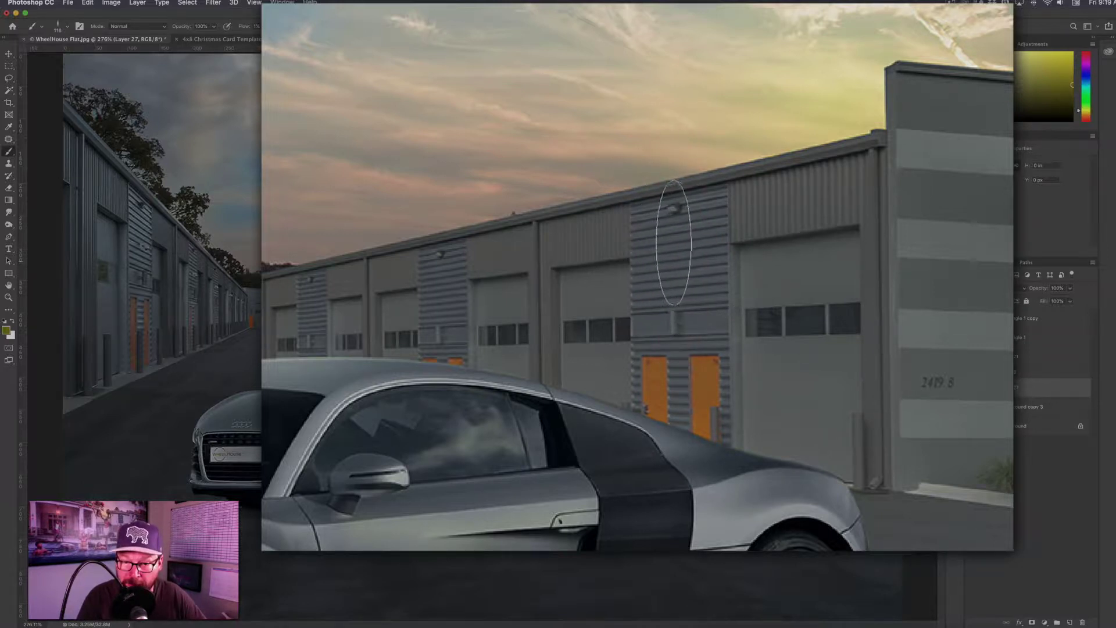
pyautogui.moveTo(674, 249); pyautogui.dragTo(675, 248)
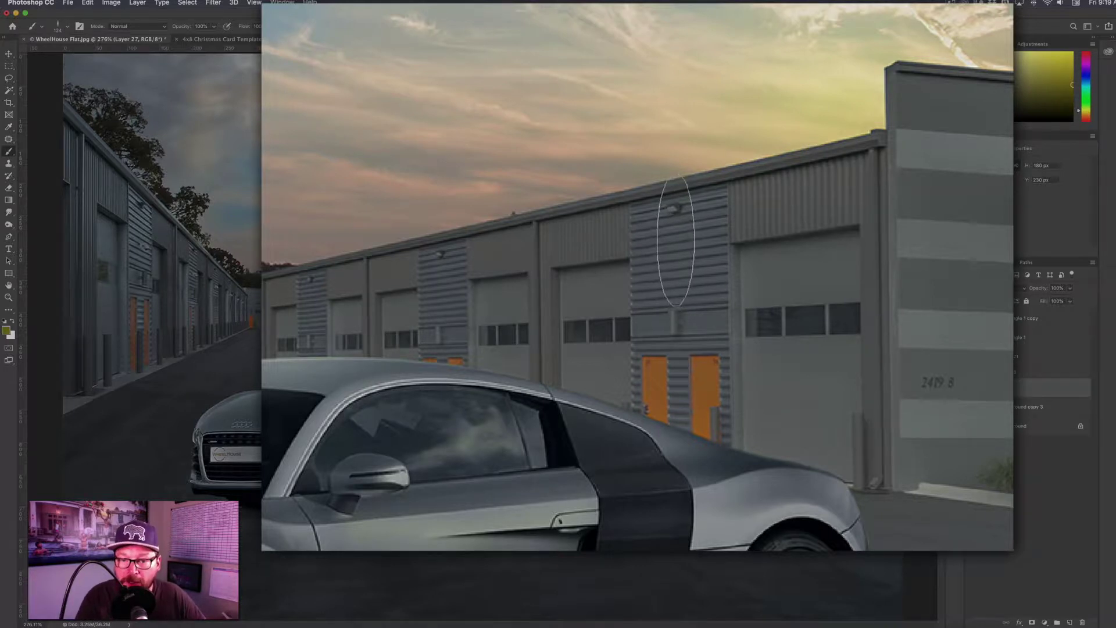
pyautogui.click(676, 241)
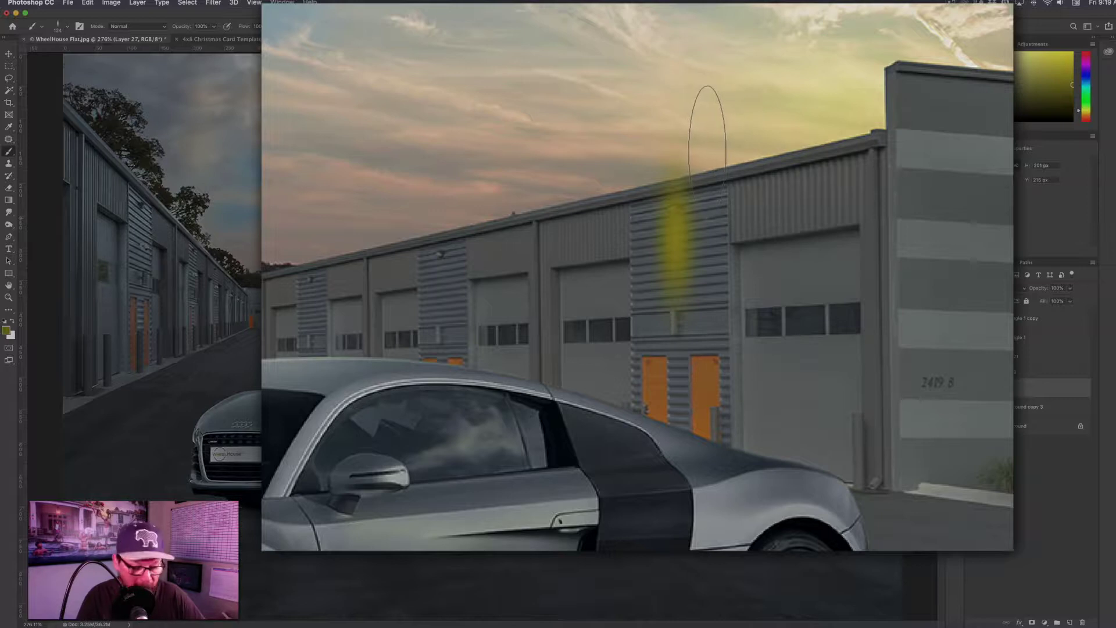
# Step: Paint a second streak at about 104 px on another panel and open Layer 27's blending options
pyautogui.press('v')
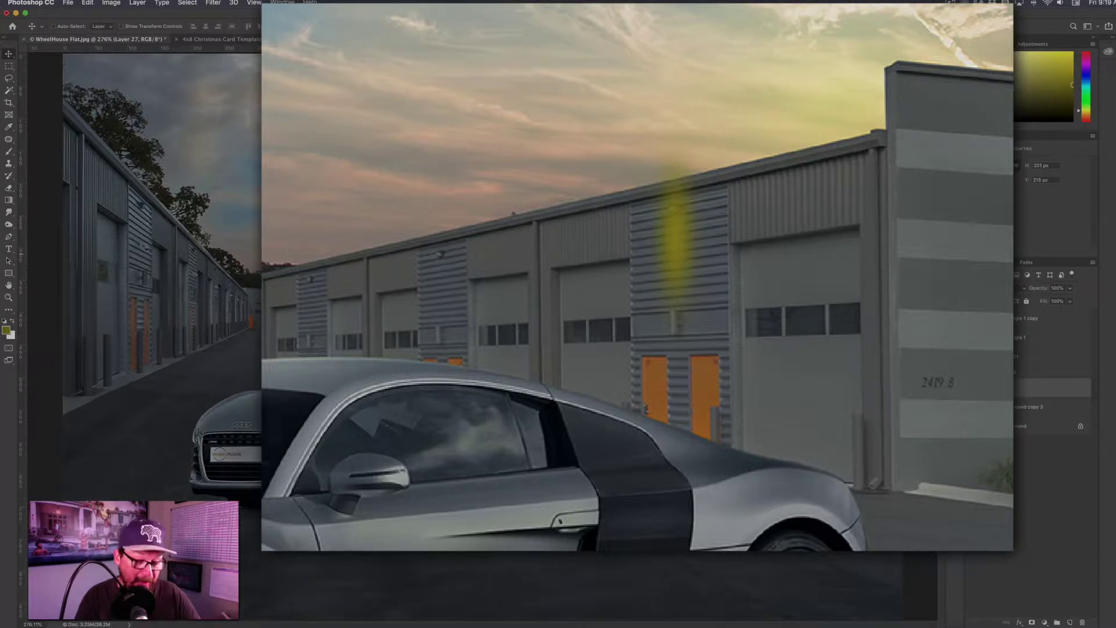
pyautogui.press('b')
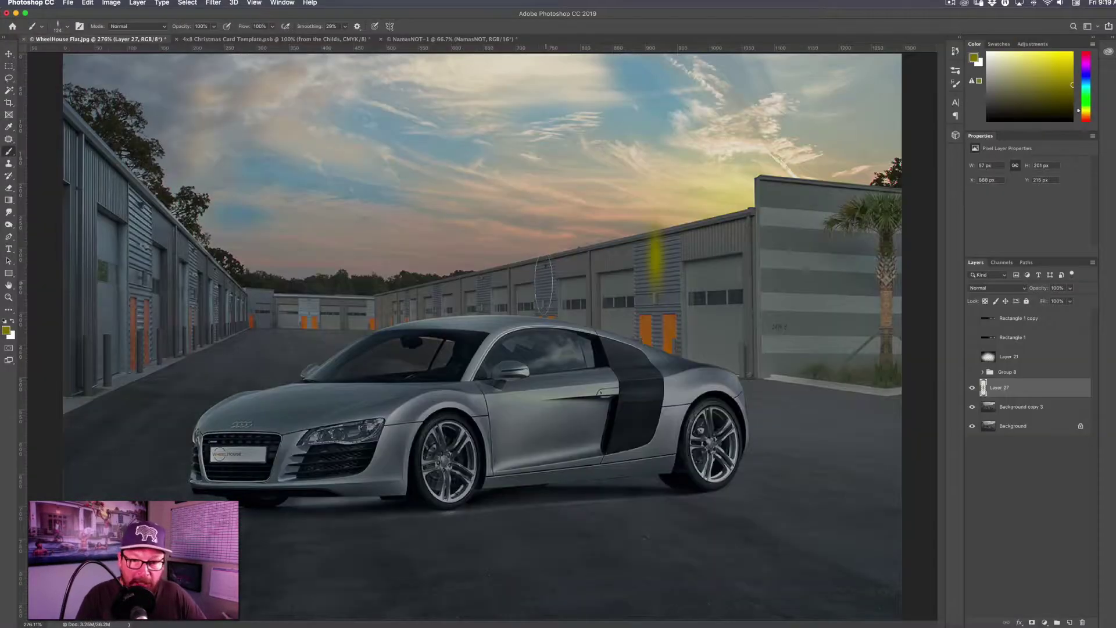
pyautogui.moveTo(547, 281); pyautogui.dragTo(544, 279)
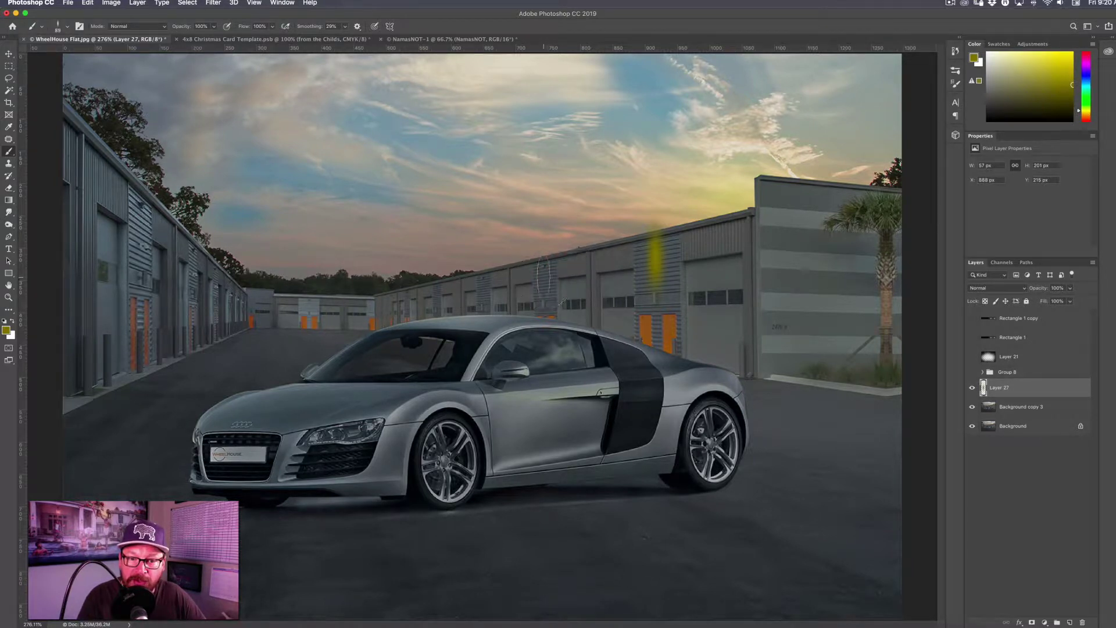
pyautogui.click(544, 278)
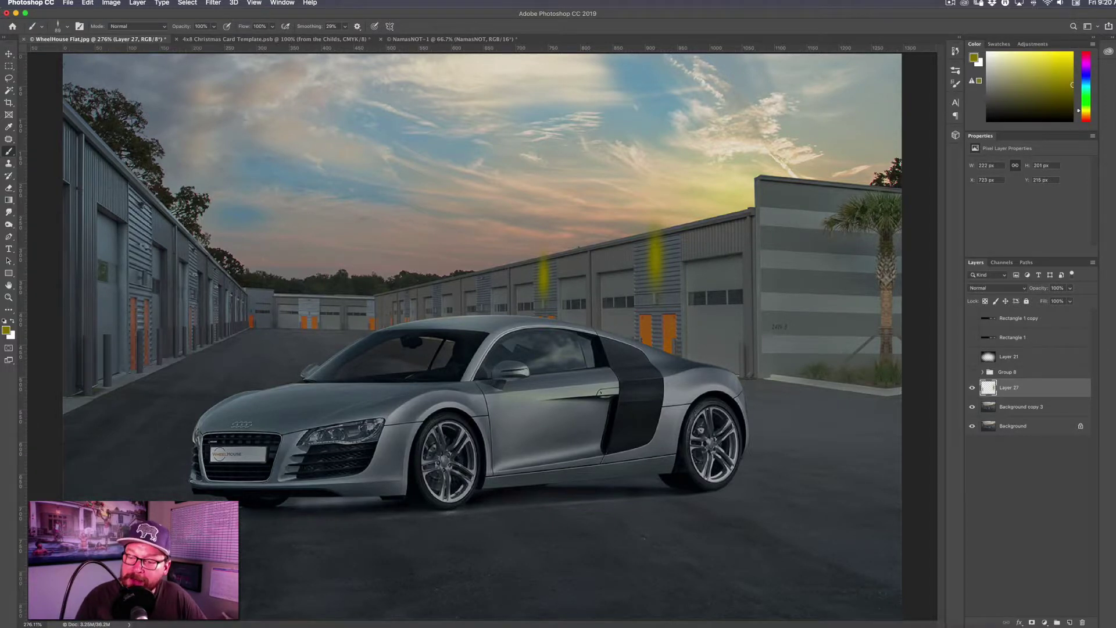
pyautogui.doubleClick(1043, 388)
pyautogui.moveTo(717, 13); pyautogui.dragTo(309, 67)
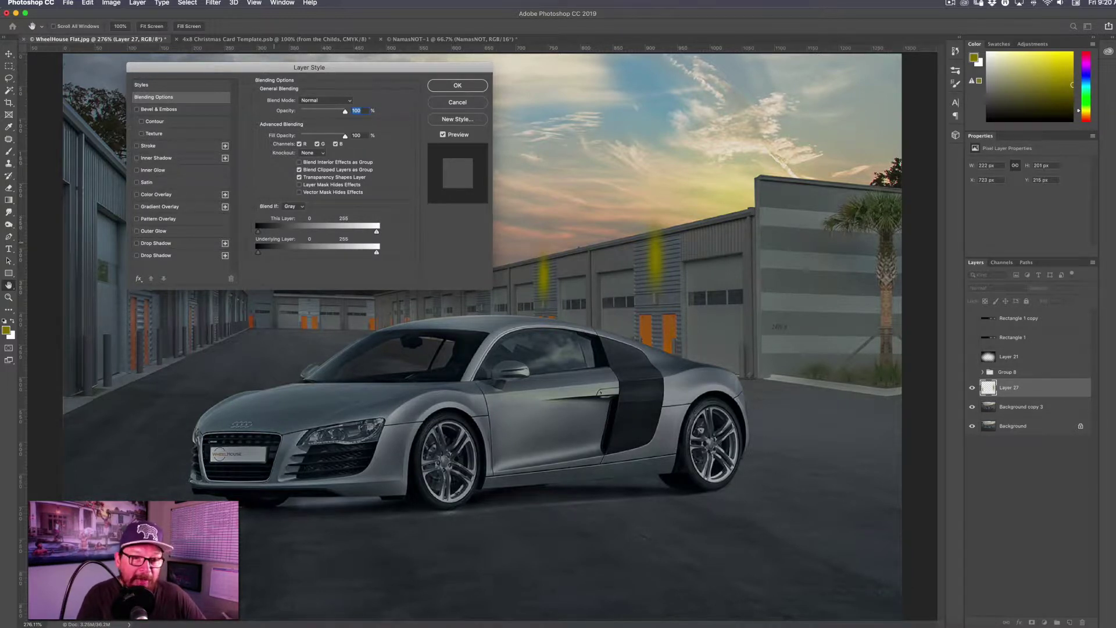
# Step: Split Layer 27's Gray Underlying Layer Blend If black slider to 40/106 and apply
pyautogui.click(301, 207)
pyautogui.click(302, 207)
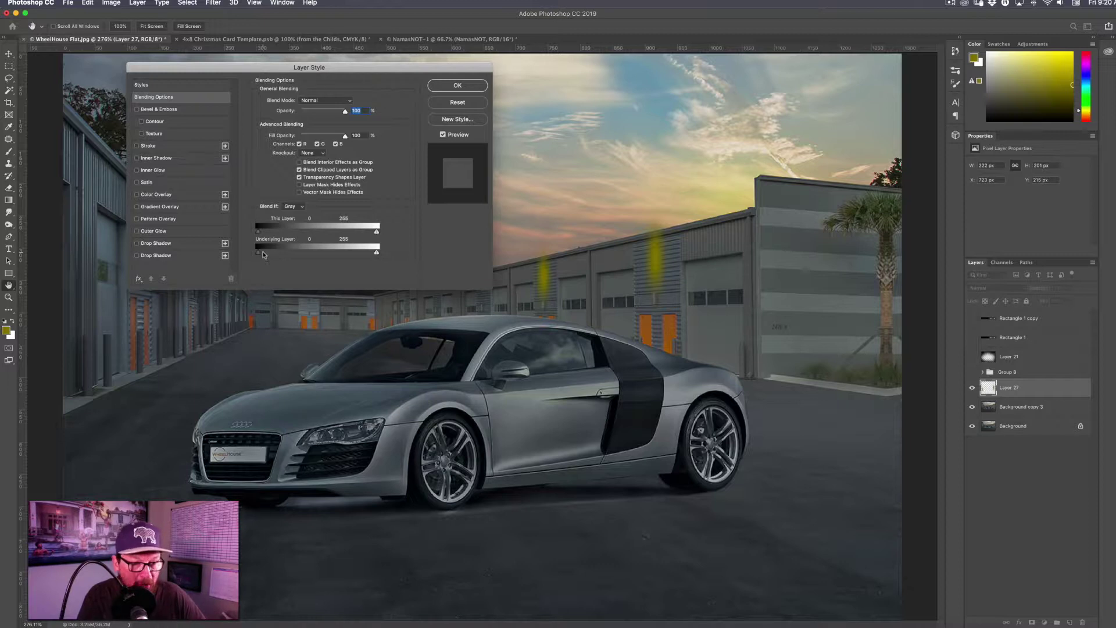
pyautogui.moveTo(260, 254); pyautogui.dragTo(301, 246)
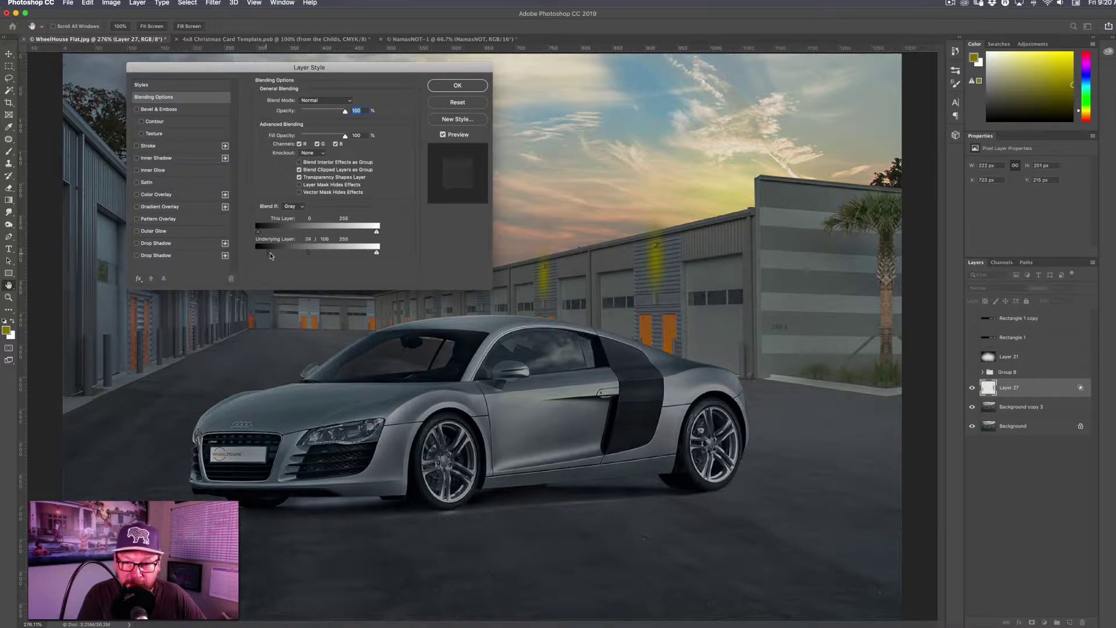
pyautogui.moveTo(270, 255); pyautogui.dragTo(276, 255)
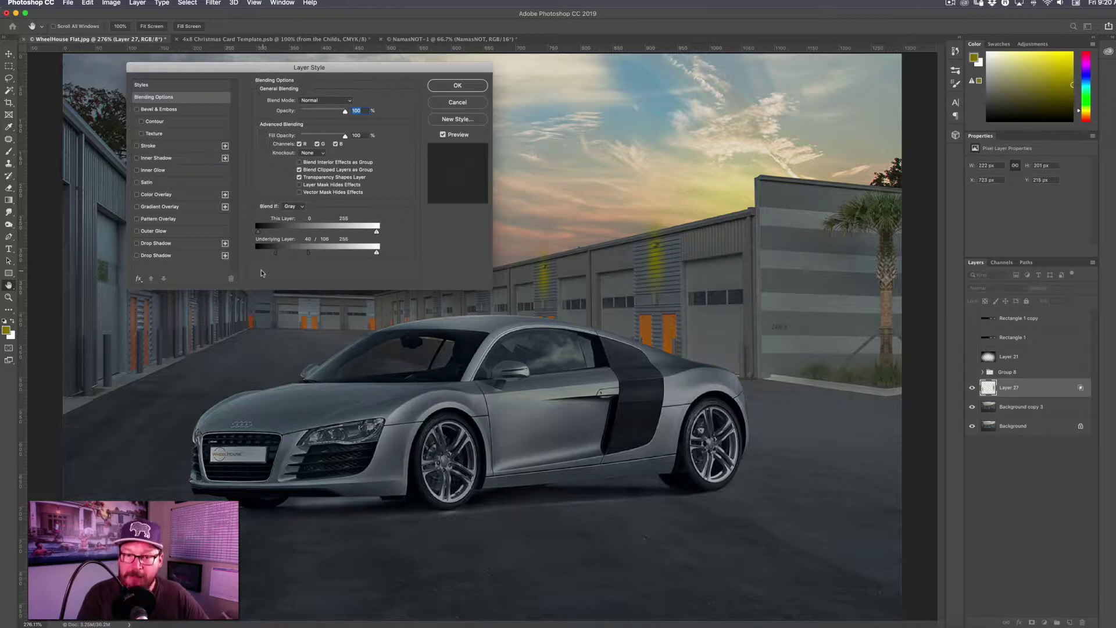
pyautogui.click(458, 86)
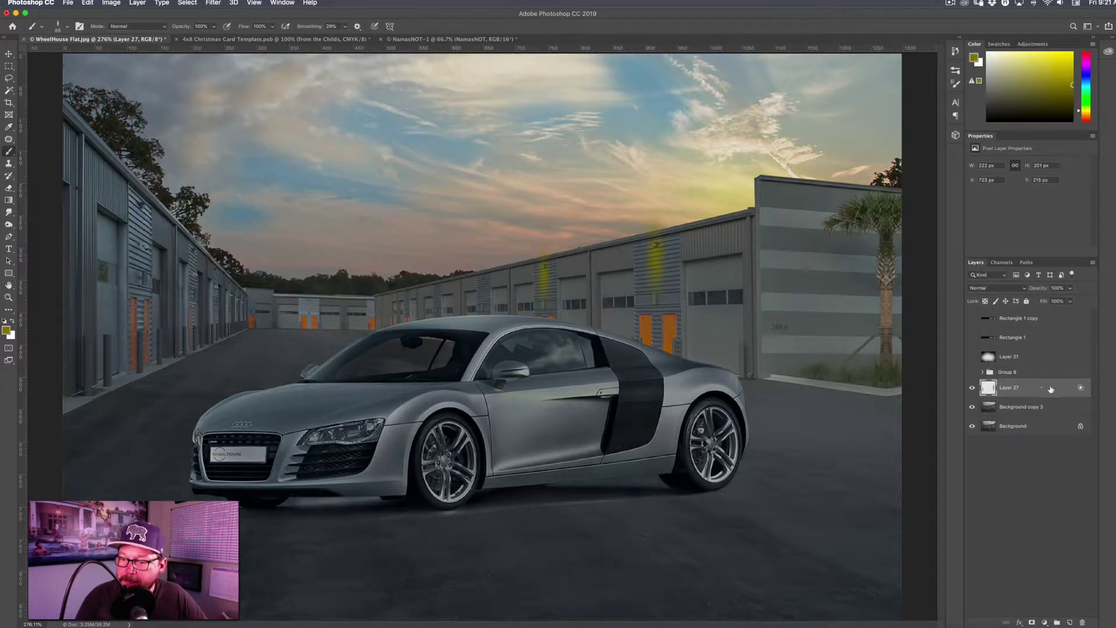
# Step: Try Color Dodge on Layer 27, then settle on the Screen blend mode
pyautogui.click(995, 288)
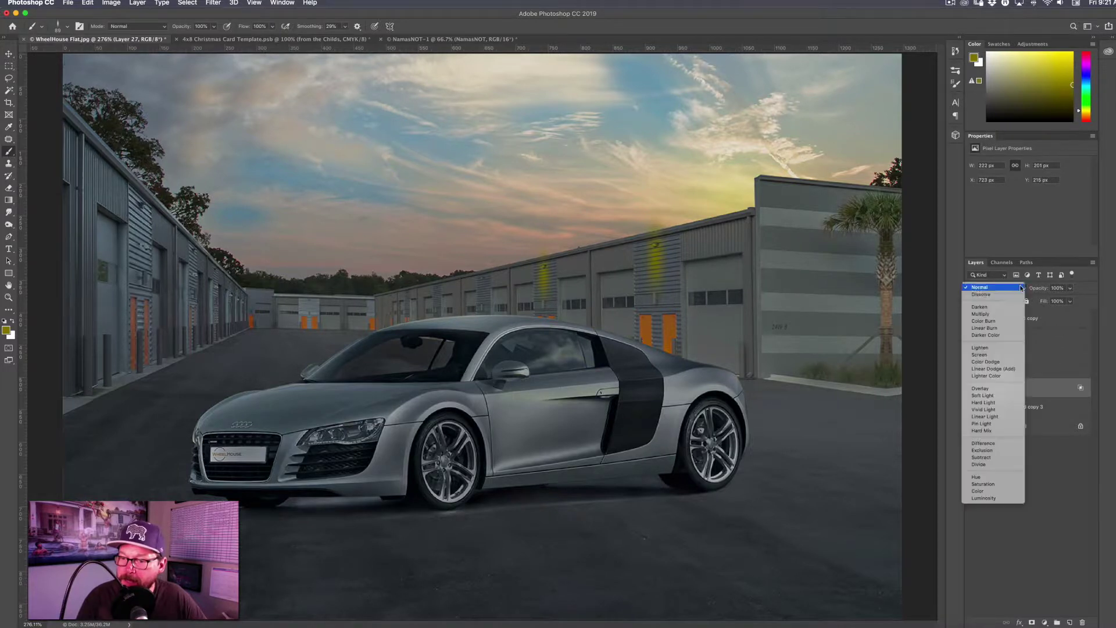
pyautogui.click(1001, 363)
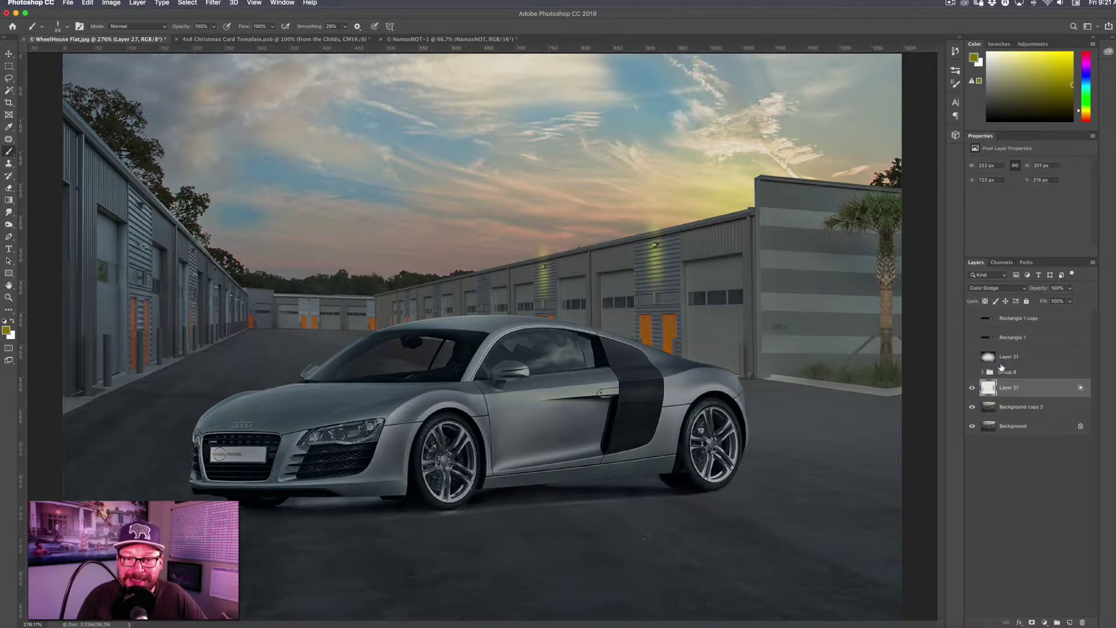
pyautogui.click(998, 289)
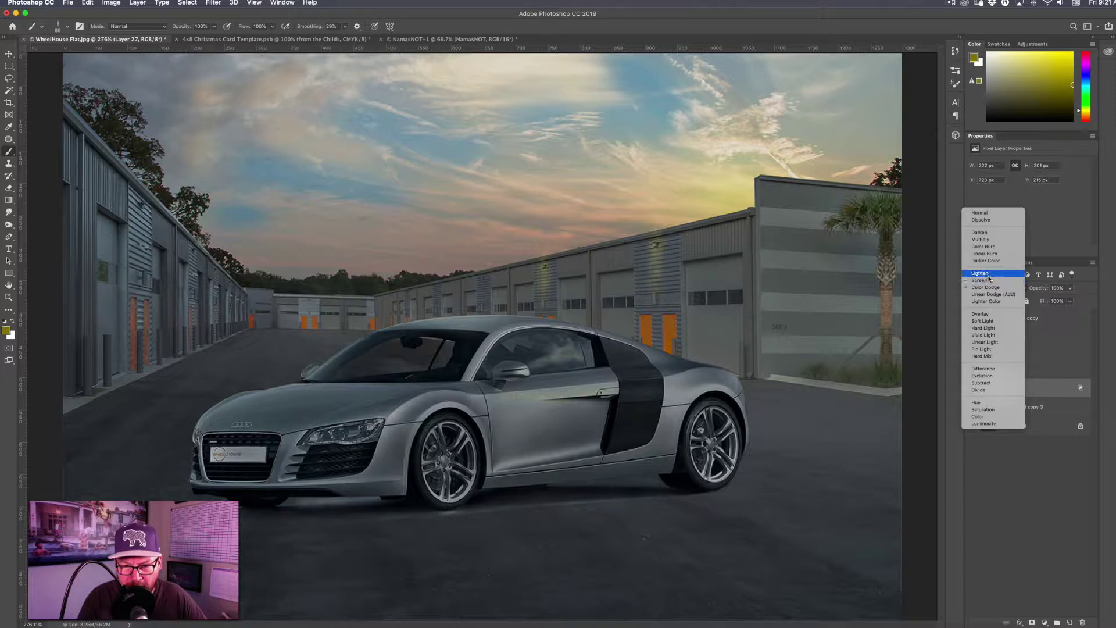
pyautogui.click(989, 281)
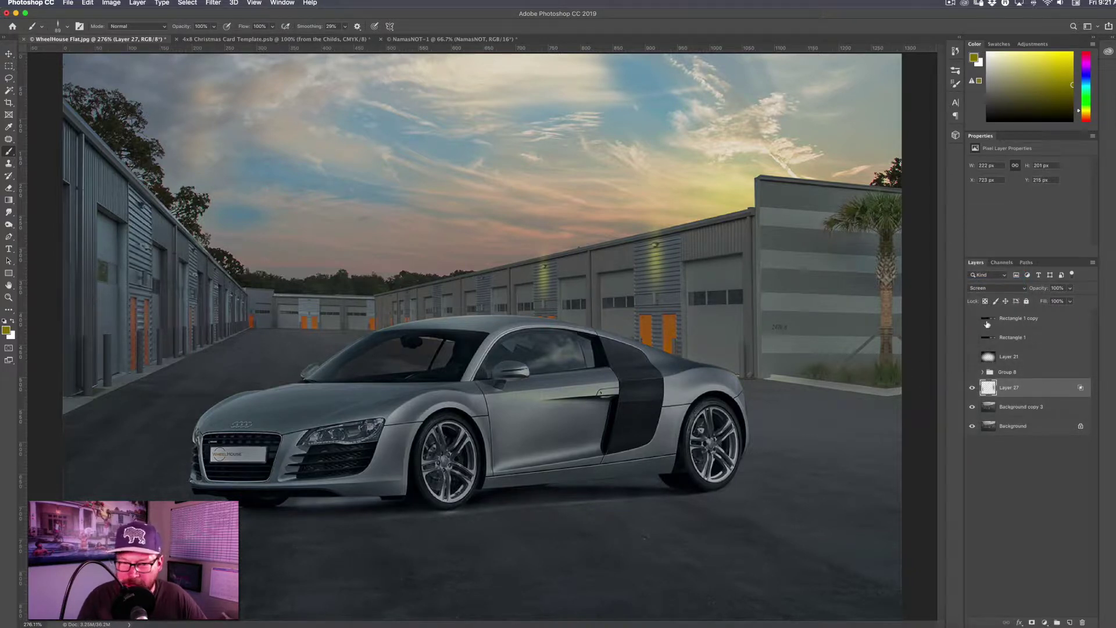
# Step: Add Layer 28 and paint white light cores on the two right-hand wall lights
pyautogui.click(1070, 622)
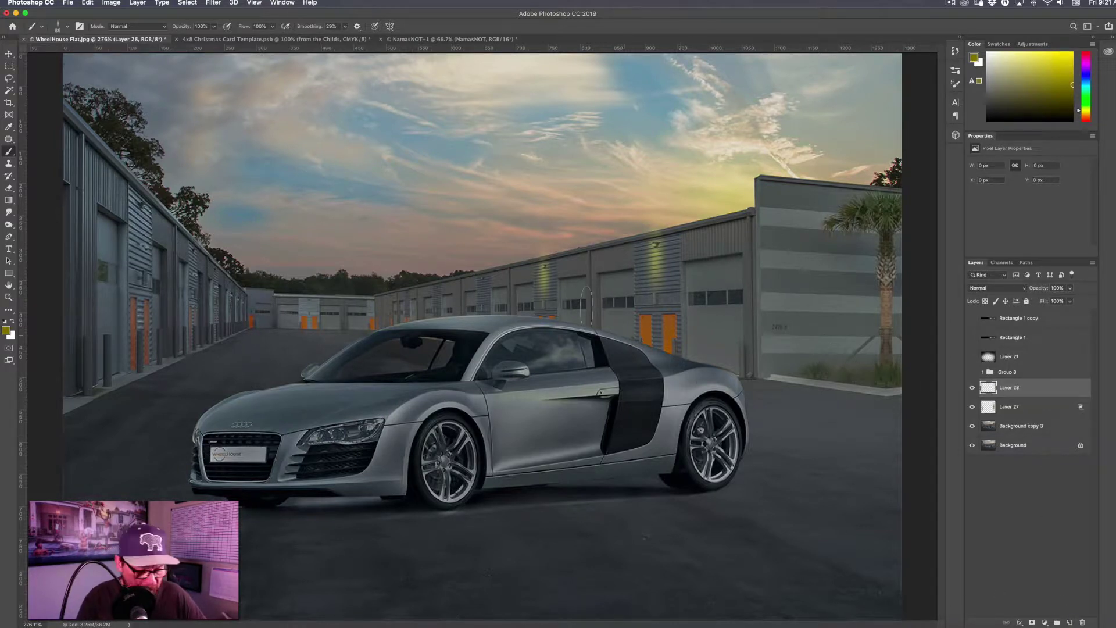
pyautogui.press('x')
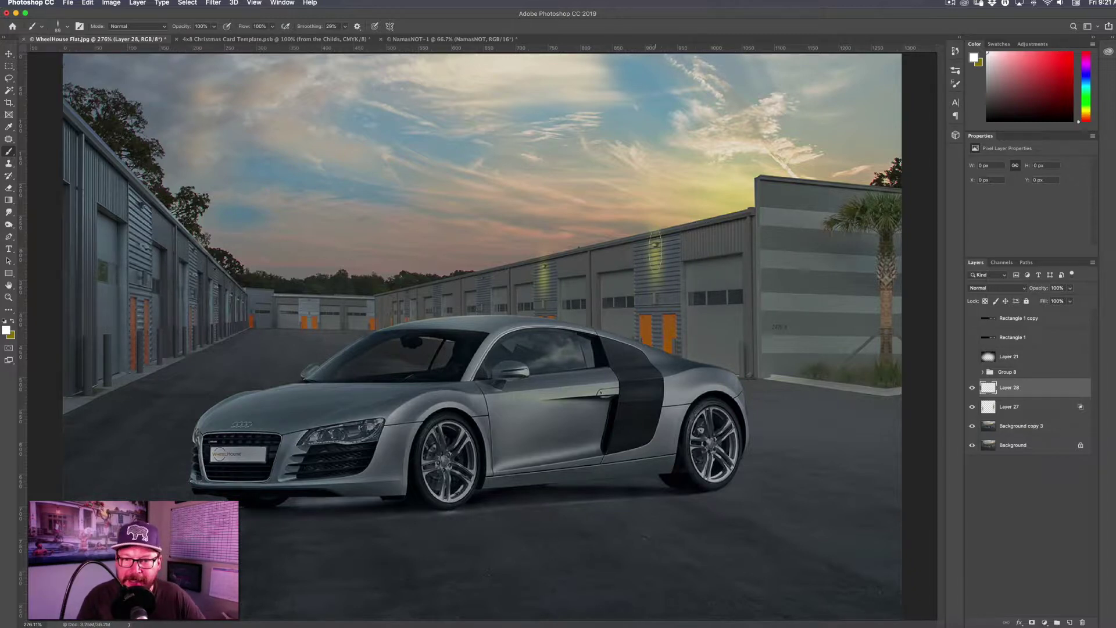
pyautogui.moveTo(656, 252); pyautogui.dragTo(655, 248)
pyautogui.click(655, 249)
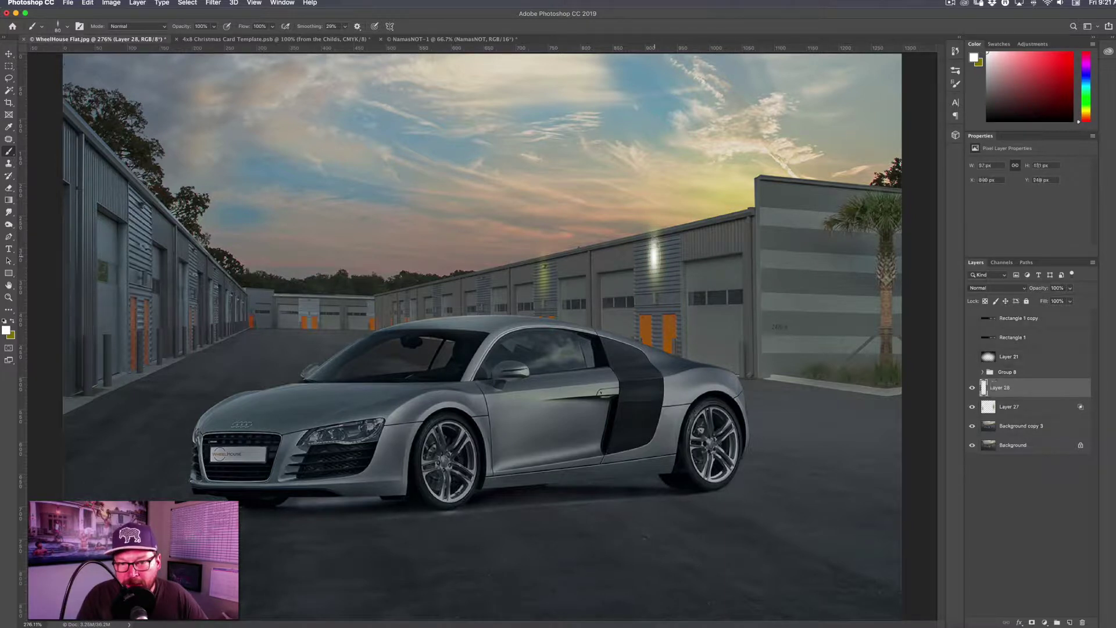
pyautogui.moveTo(545, 279); pyautogui.dragTo(541, 279)
pyautogui.click(543, 270)
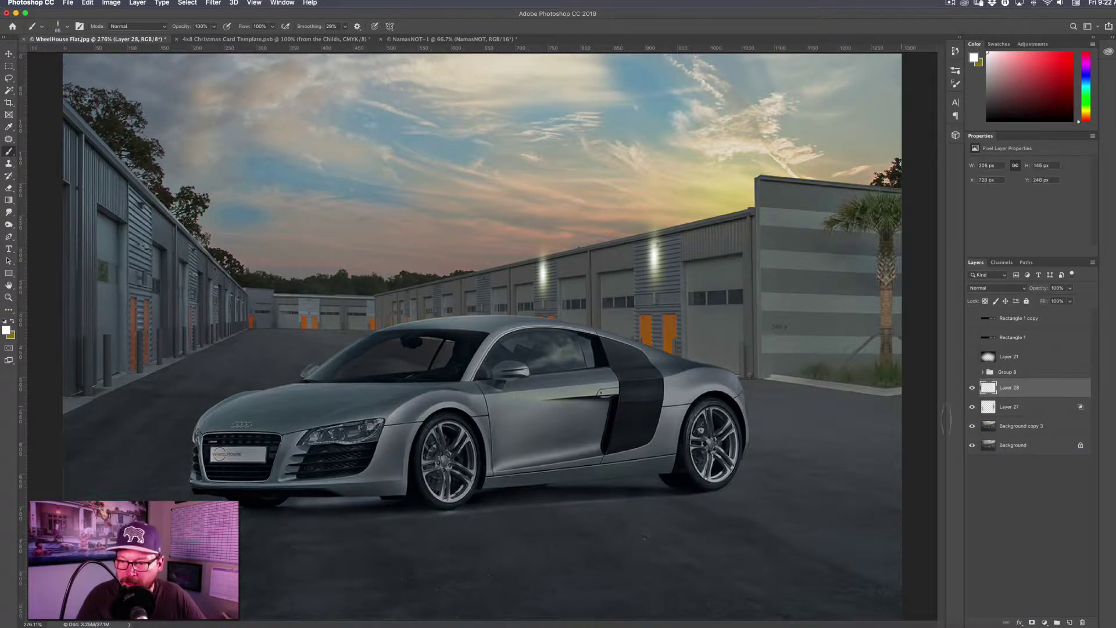
# Step: Paint a white light core on the left wall of Layer 28, undoing stray olive strokes
pyautogui.hotkey('alt', '[')
pyautogui.moveTo(140, 217); pyautogui.dragTo(141, 224)
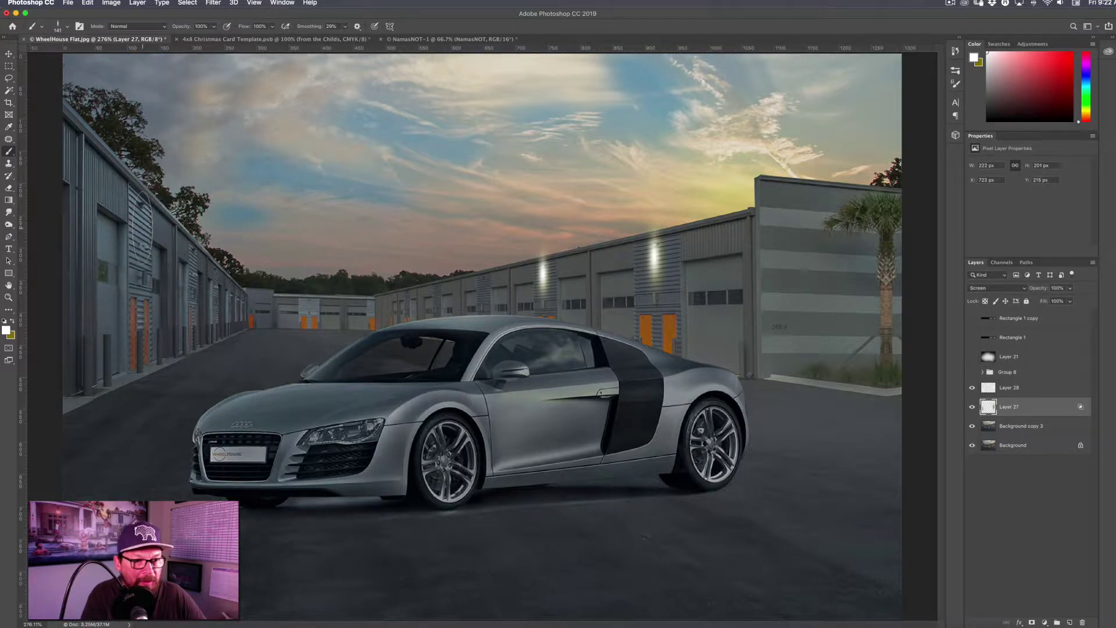
pyautogui.press('super+z')
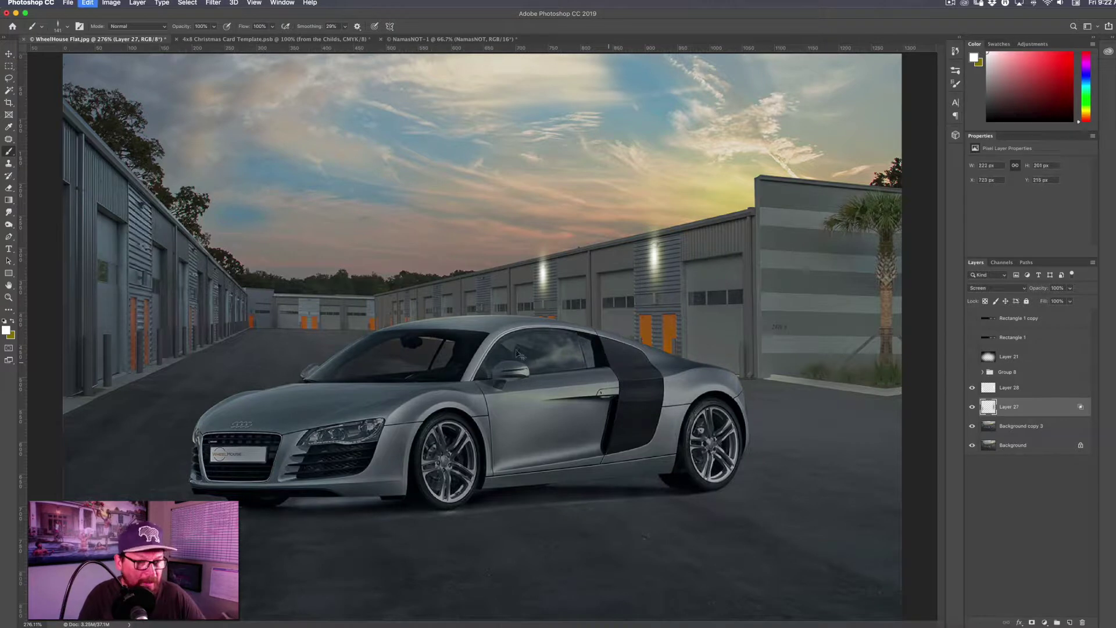
pyautogui.press('x')
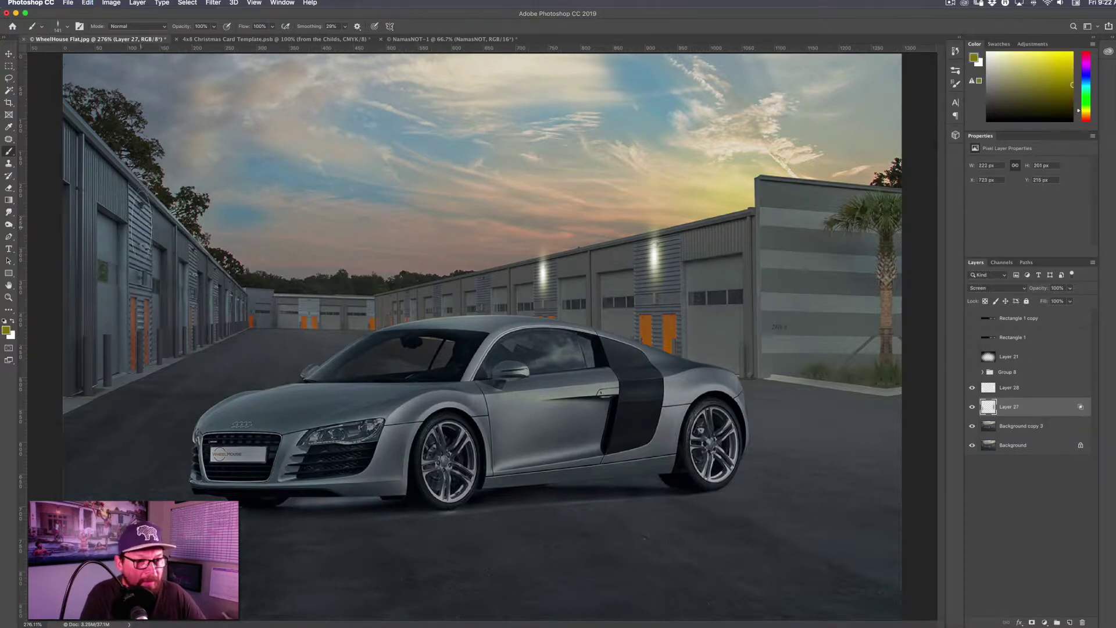
pyautogui.moveTo(141, 226); pyautogui.dragTo(152, 228)
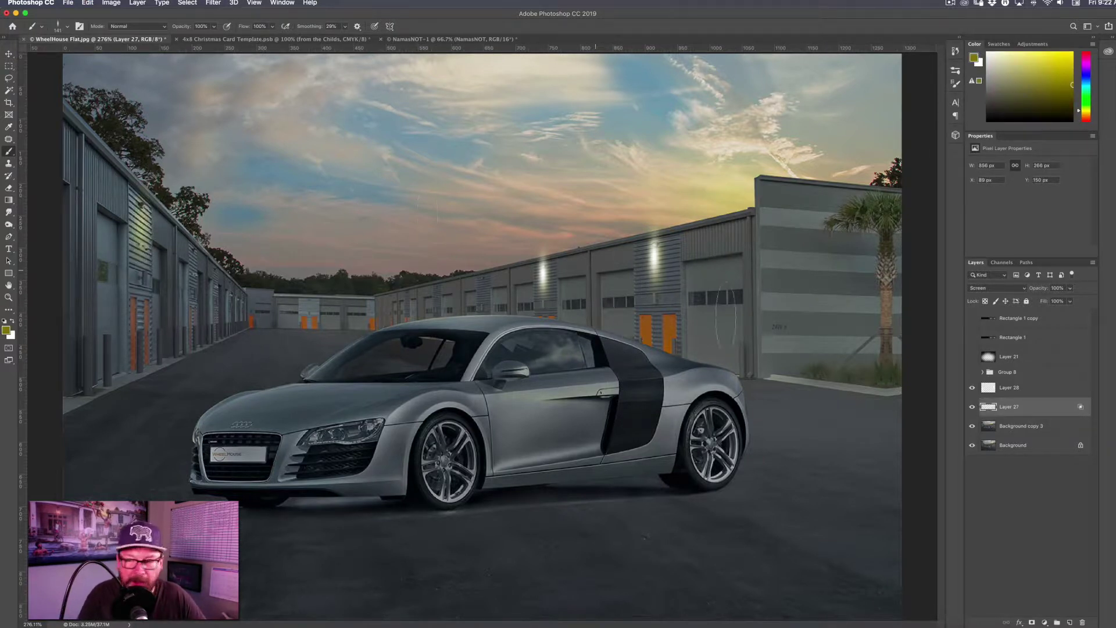
pyautogui.click(1012, 387)
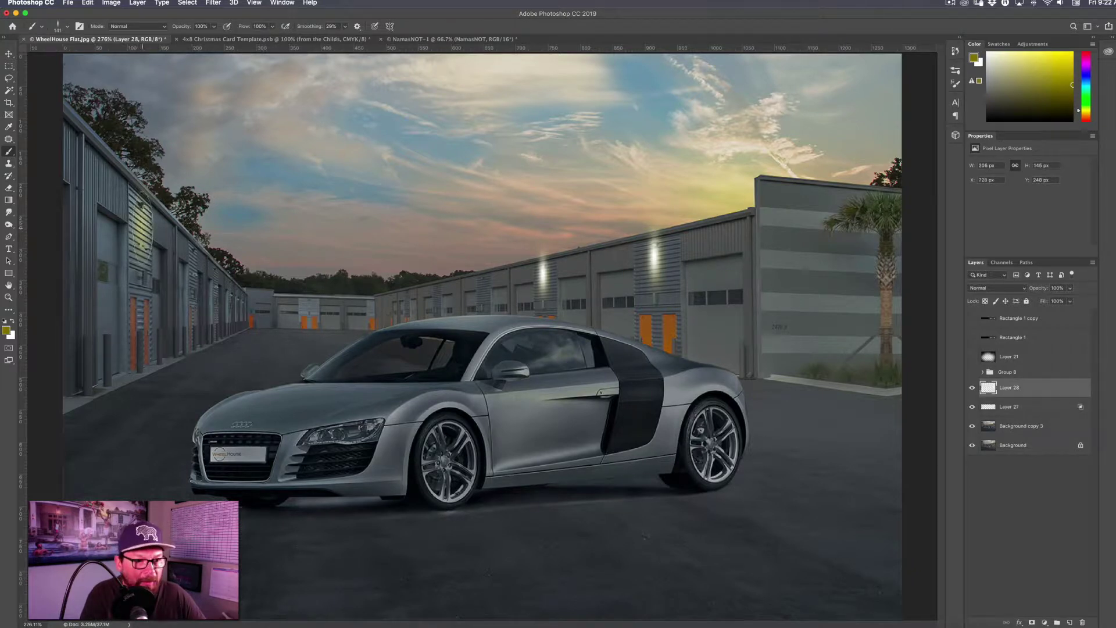
pyautogui.keyDown('ctrl'); pyautogui.keyDown('alt'); pyautogui.moveTo(144, 226); pyautogui.dragTo(141, 249); pyautogui.keyUp('alt'); pyautogui.keyUp('ctrl')
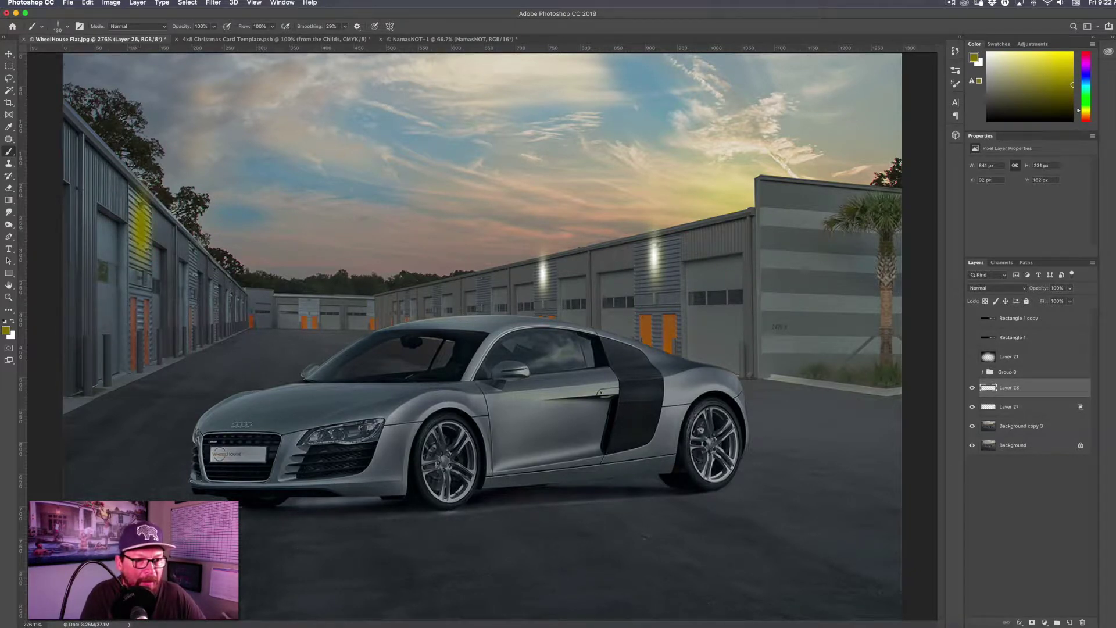
pyautogui.press('super+z')
pyautogui.press('x')
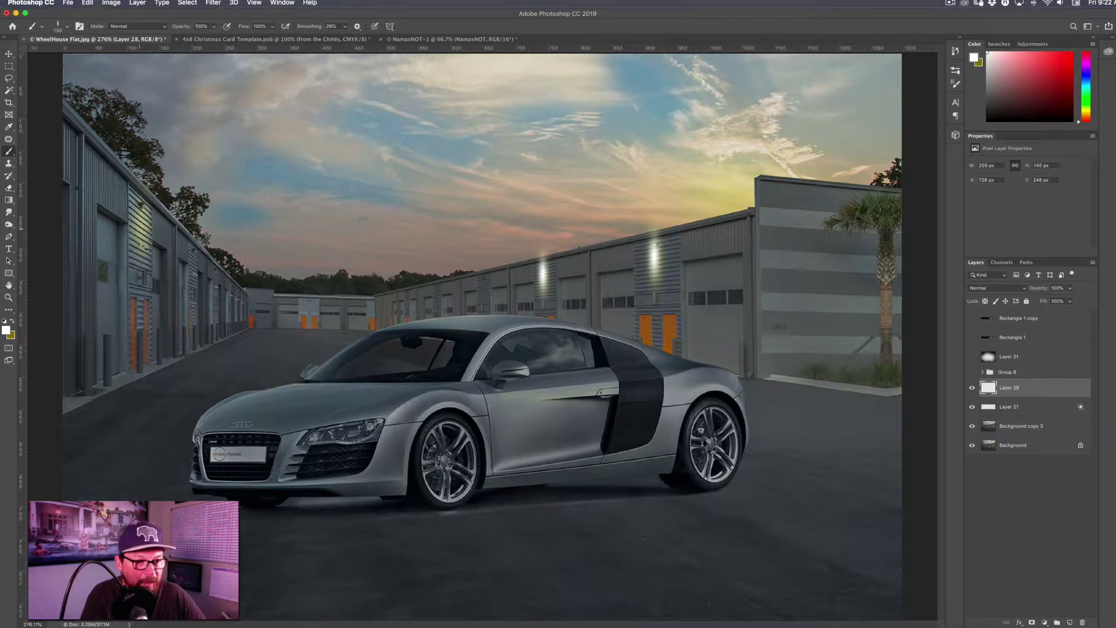
pyautogui.moveTo(140, 201); pyautogui.dragTo(140, 250)
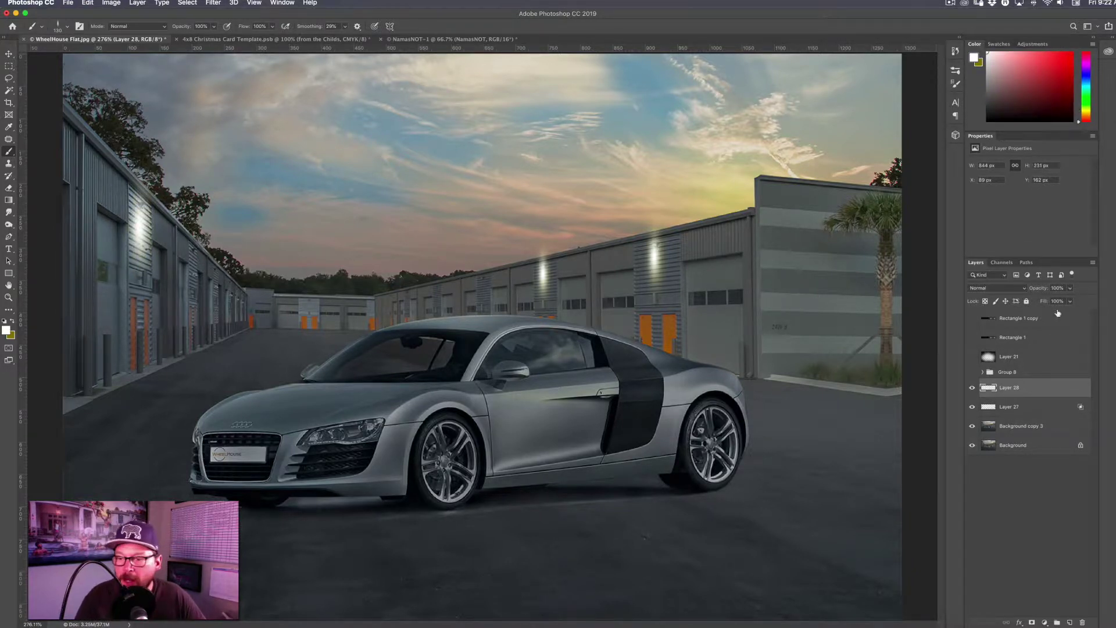
# Step: Split Layer 28's Underlying Layer Blend If black slider to 49/103 and apply
pyautogui.doubleClick(1046, 389)
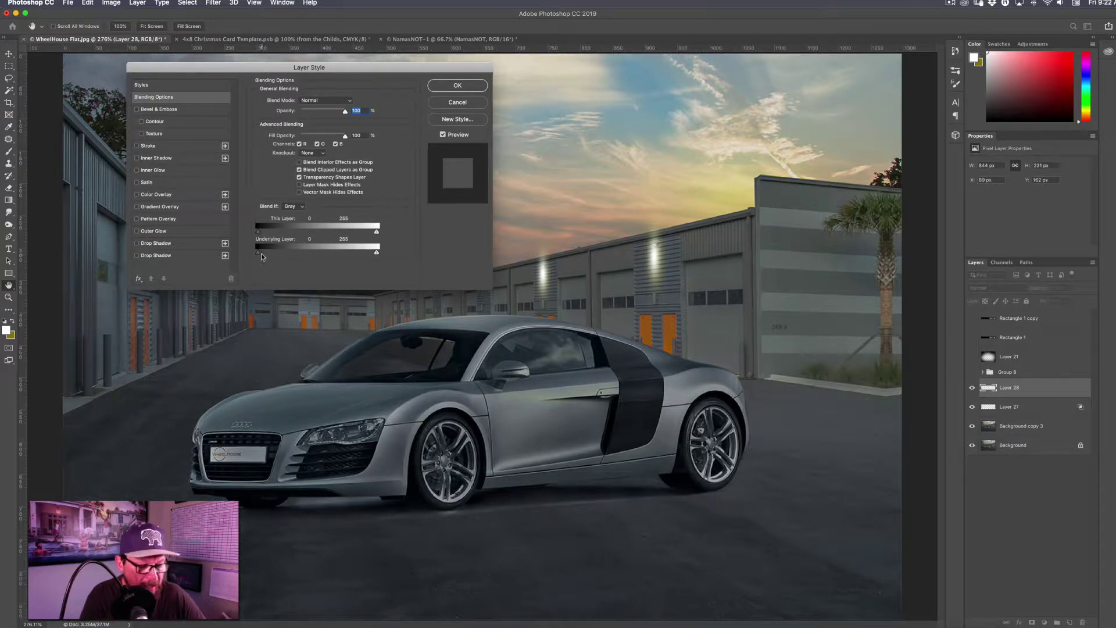
pyautogui.moveTo(260, 253)
pyautogui.mouseDown()
pyautogui.moveTo(310, 252)
pyautogui.moveTo(281, 257)
pyautogui.mouseUp()
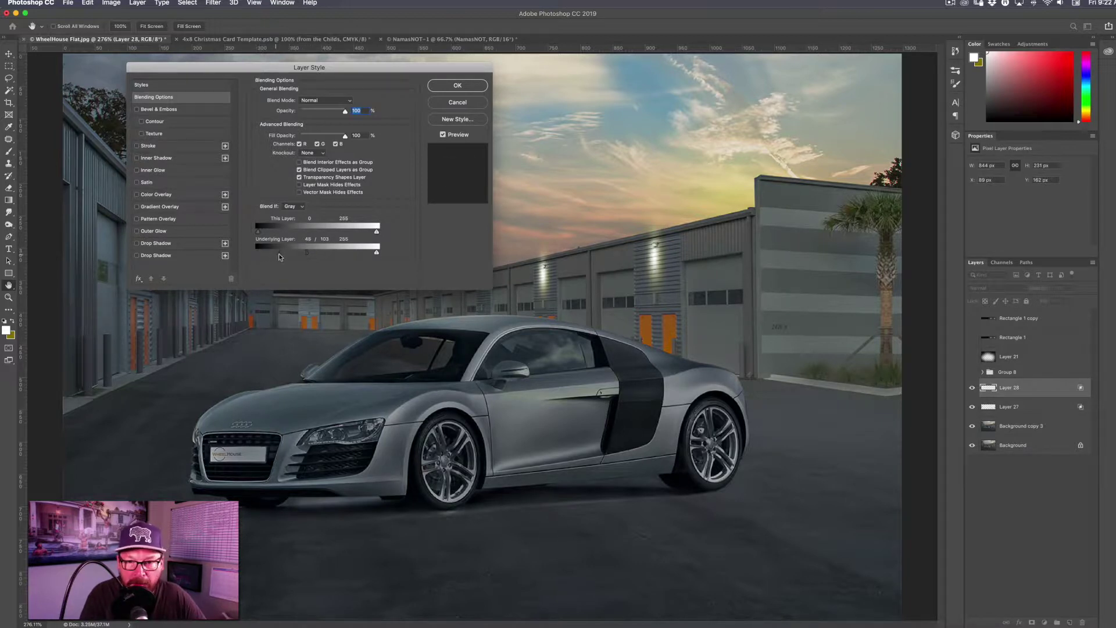
pyautogui.click(471, 88)
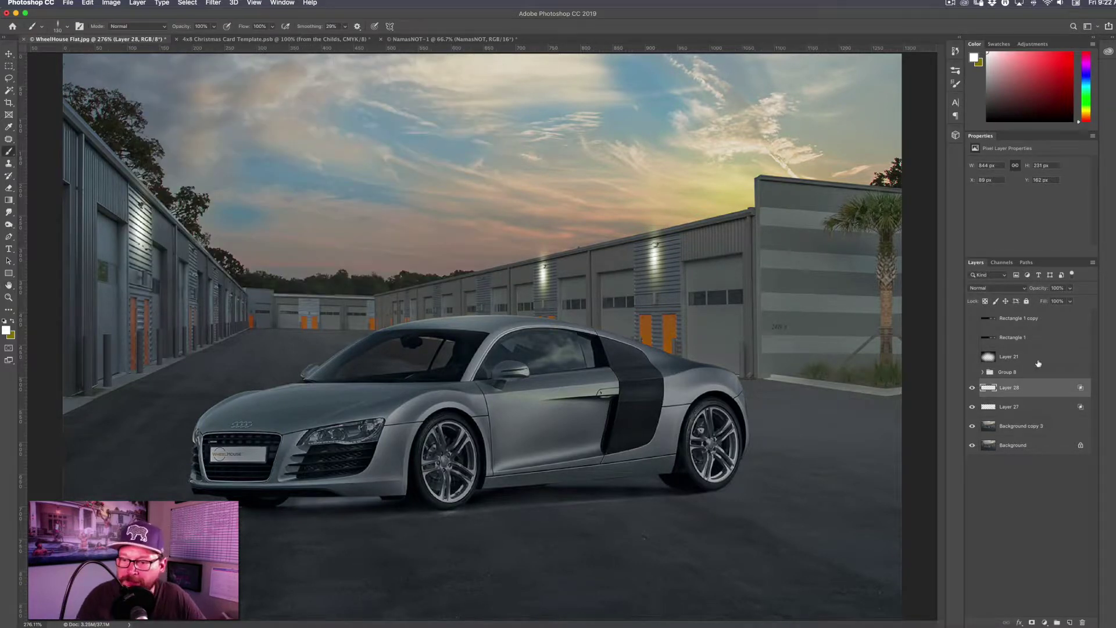
# Step: Set Layer 28 to Overlay blending and lower Layer 27's opacity to dim the glow
pyautogui.click(1023, 289)
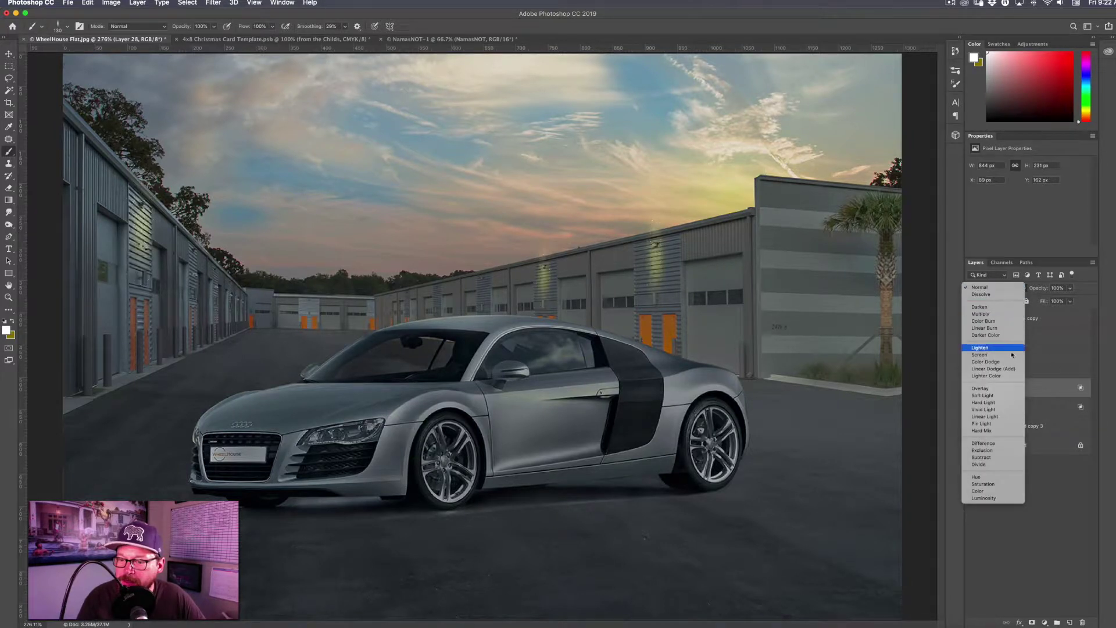
pyautogui.click(1005, 393)
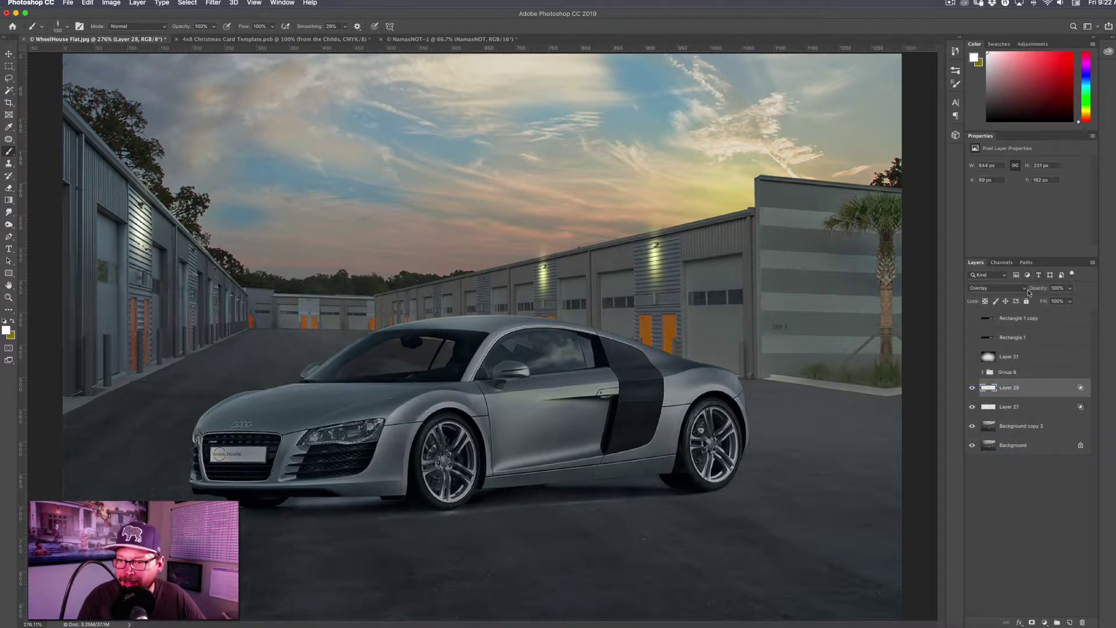
pyautogui.click(1039, 409)
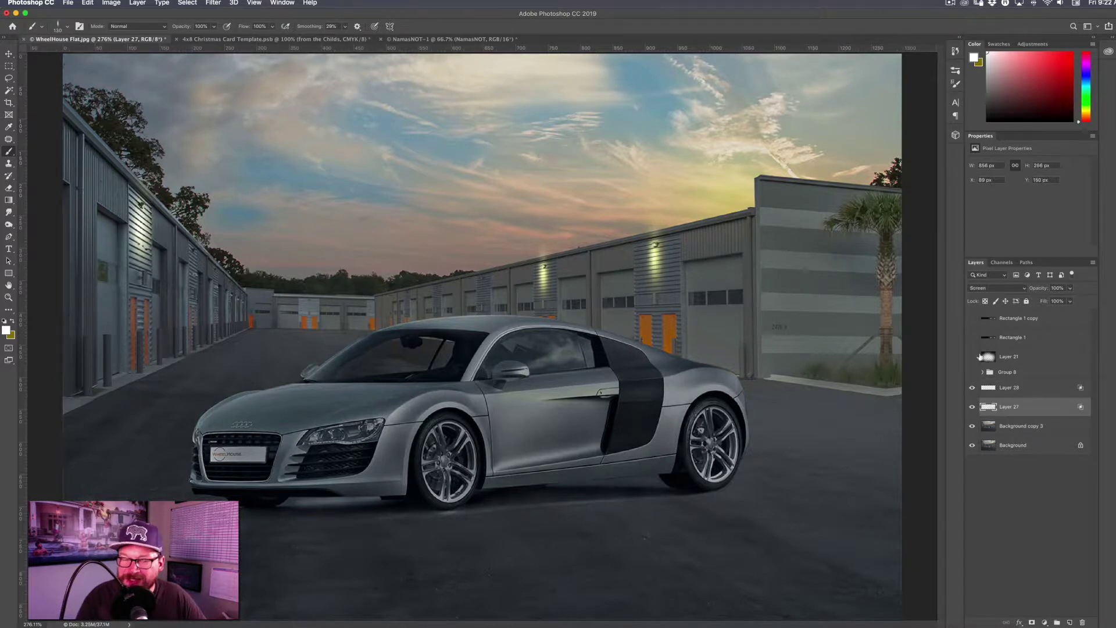
pyautogui.click(9, 52)
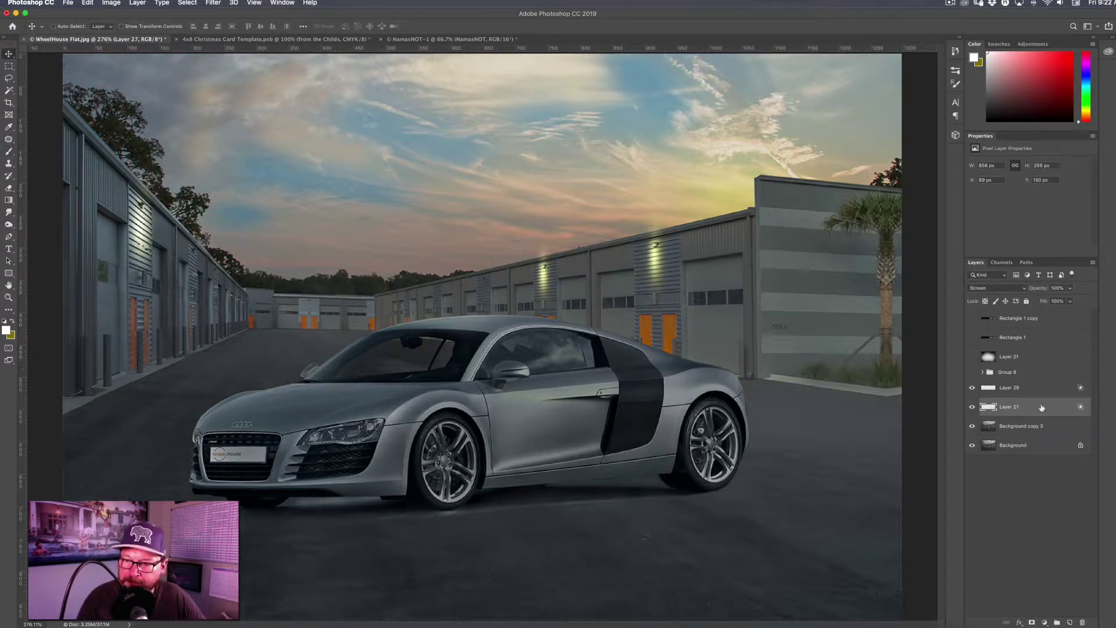
pyautogui.click(1070, 301)
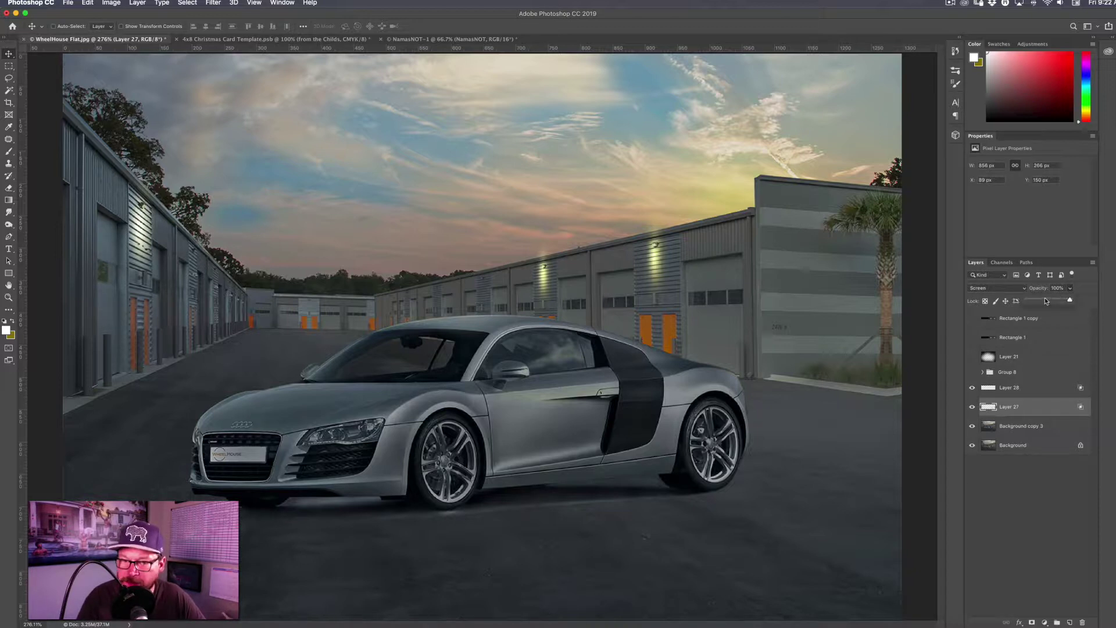
pyautogui.moveTo(1046, 301); pyautogui.dragTo(1049, 302)
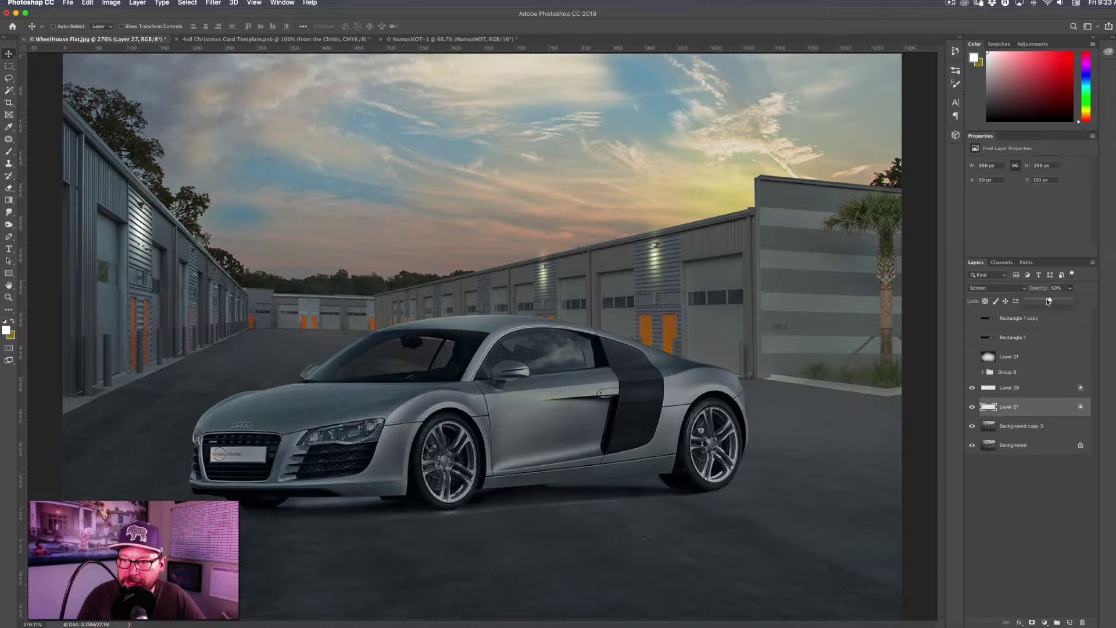
# Step: Lower Layer 28's opacity to 67%, comparing it against Layer 27
pyautogui.click(1033, 389)
pyautogui.click(1070, 288)
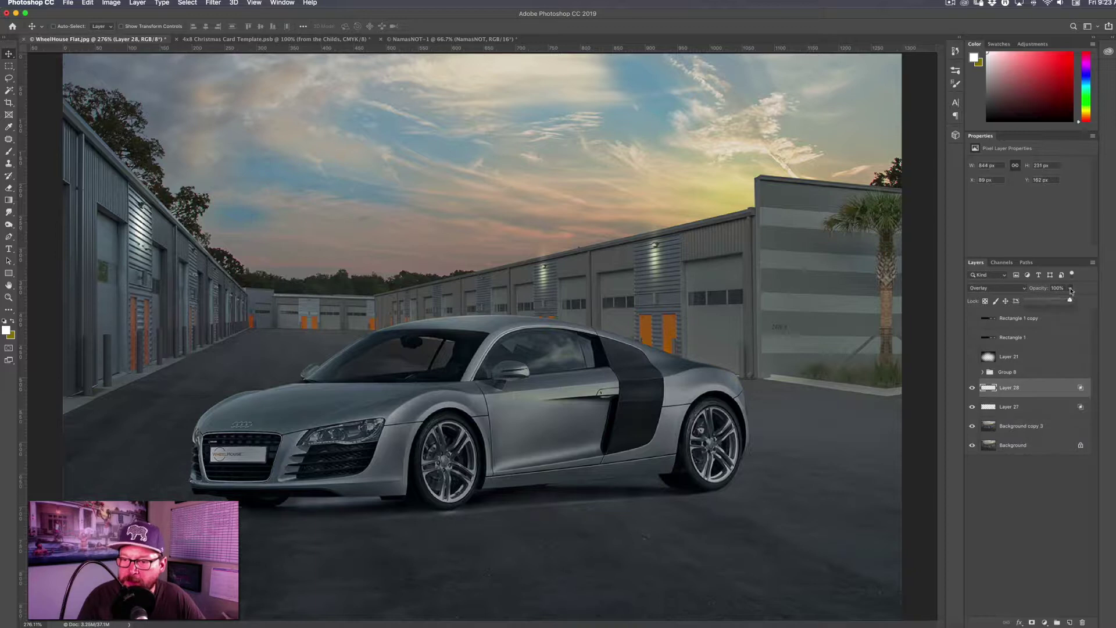
pyautogui.moveTo(1050, 302); pyautogui.dragTo(1051, 301)
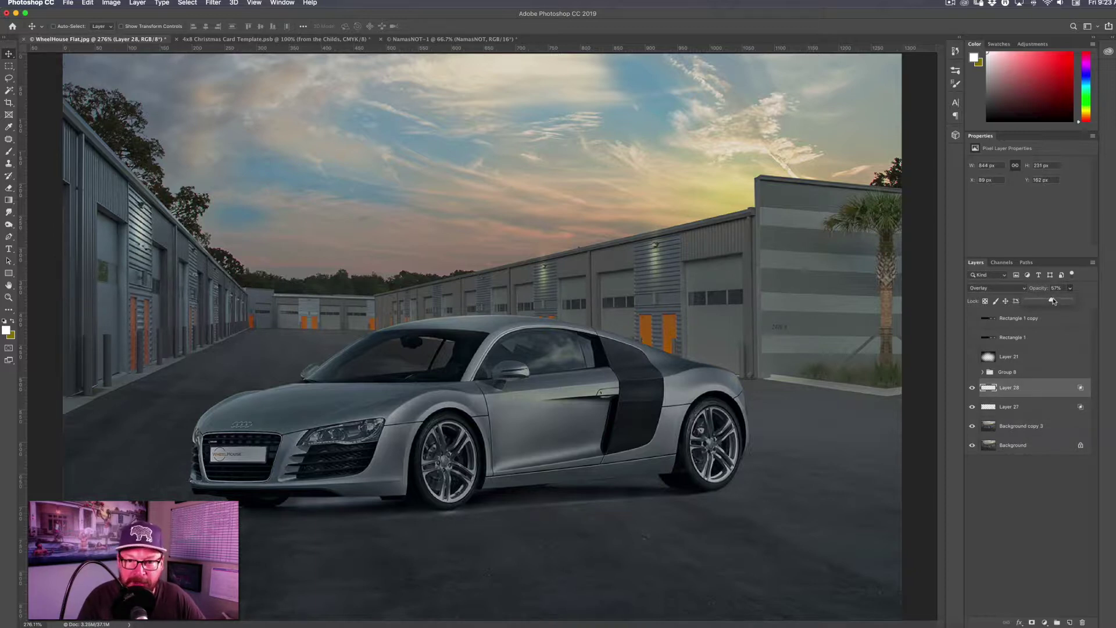
pyautogui.click(1036, 411)
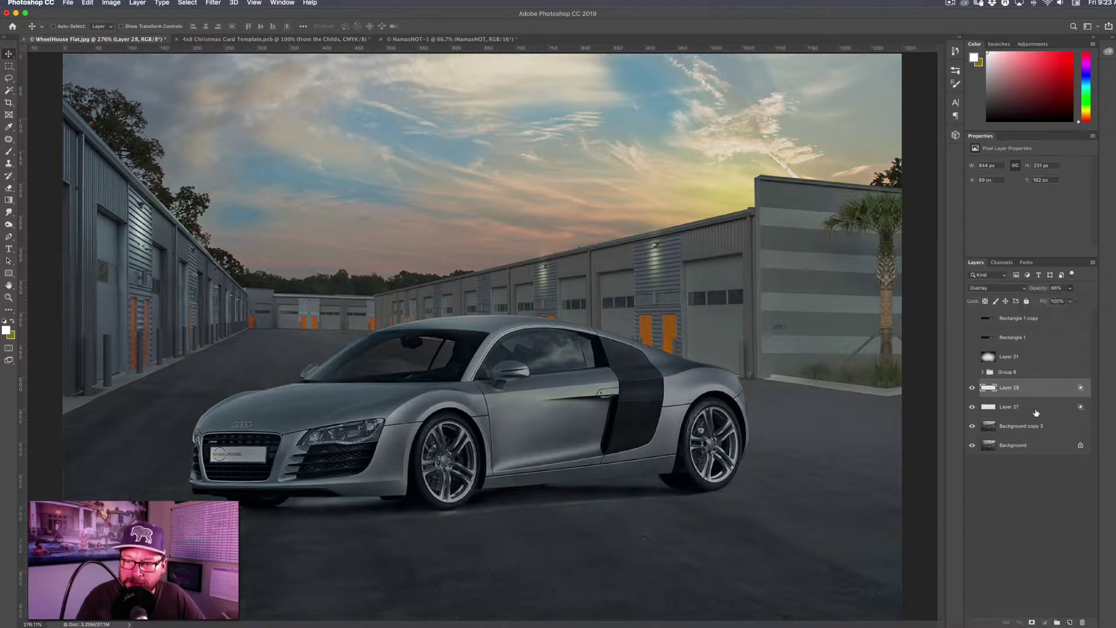
pyautogui.click(1070, 289)
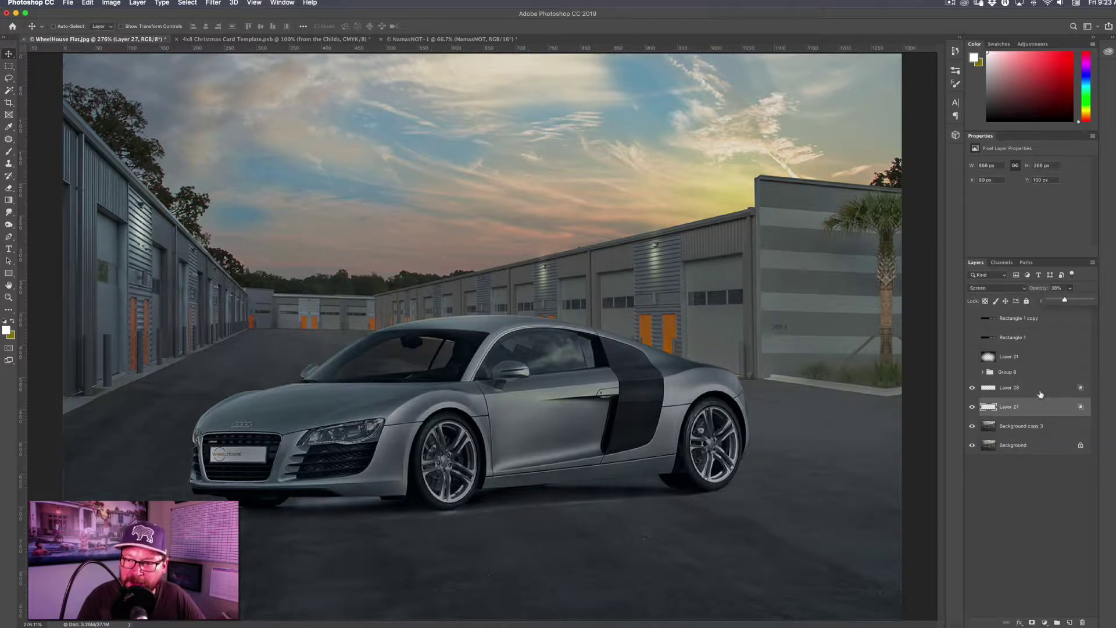
pyautogui.click(1041, 390)
pyautogui.click(1070, 287)
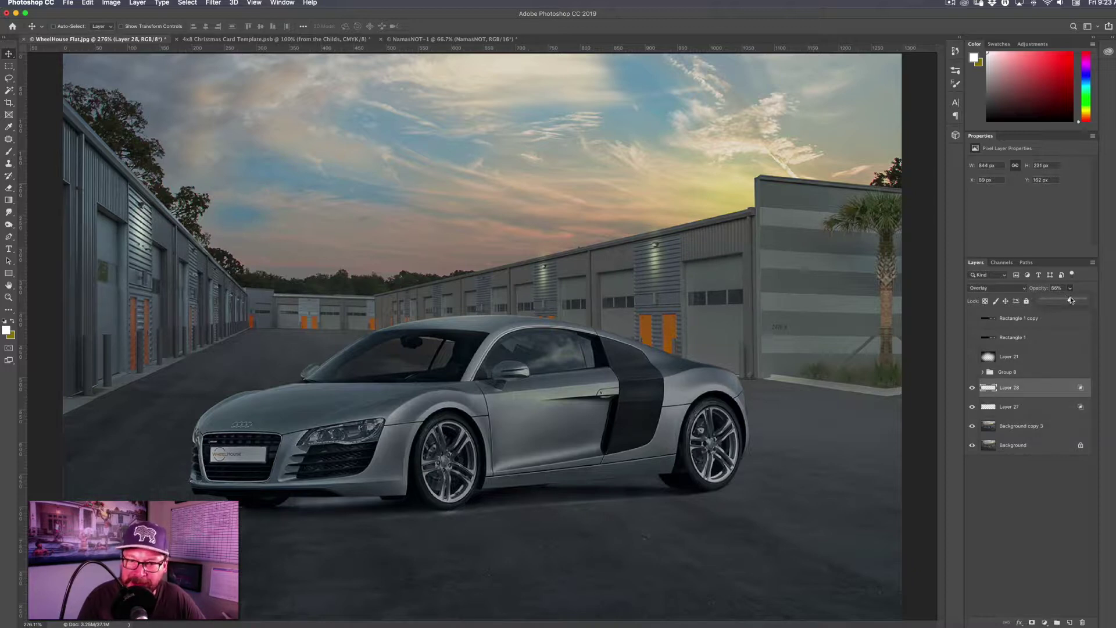
pyautogui.moveTo(1071, 300); pyautogui.dragTo(1077, 300)
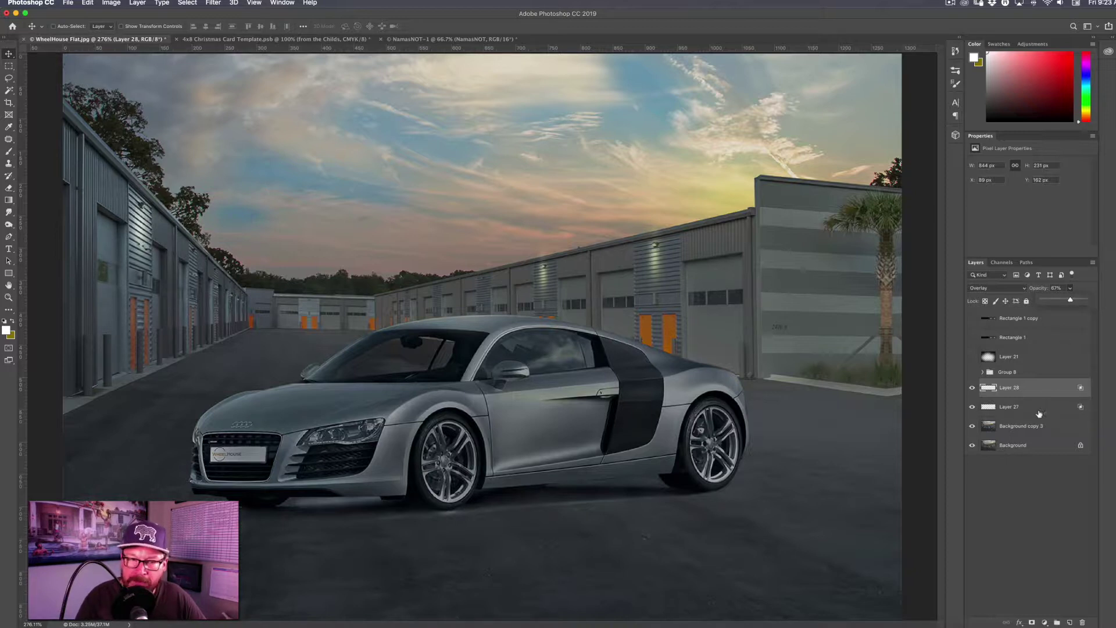
pyautogui.click(1040, 414)
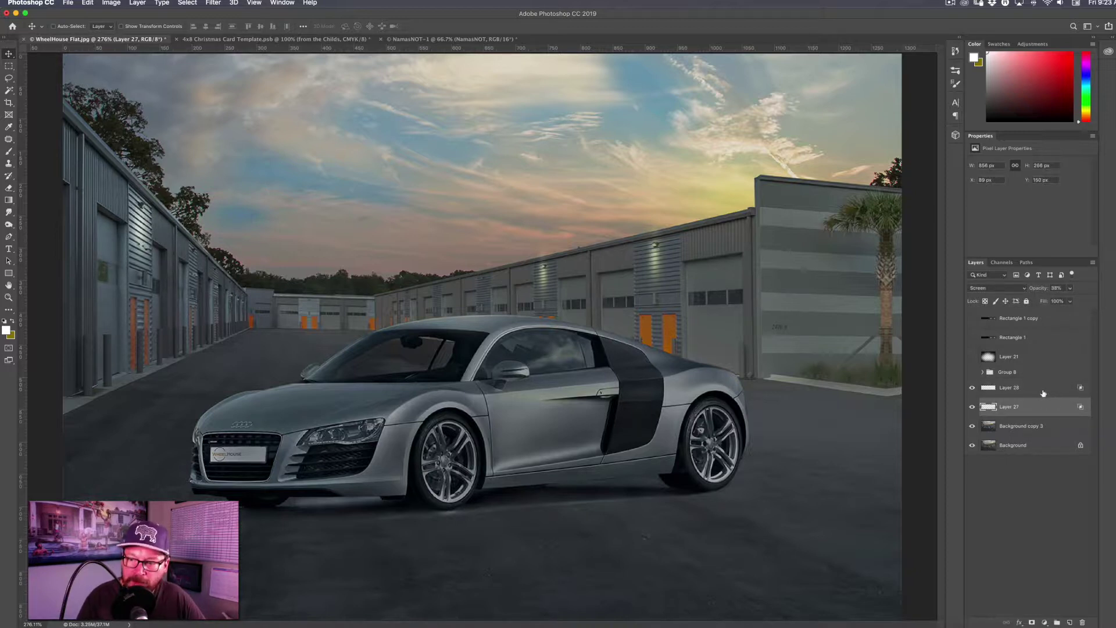
pyautogui.click(1044, 394)
# Step: Set up the Eraser at 100% opacity with a 28 px size
pyautogui.press('e')
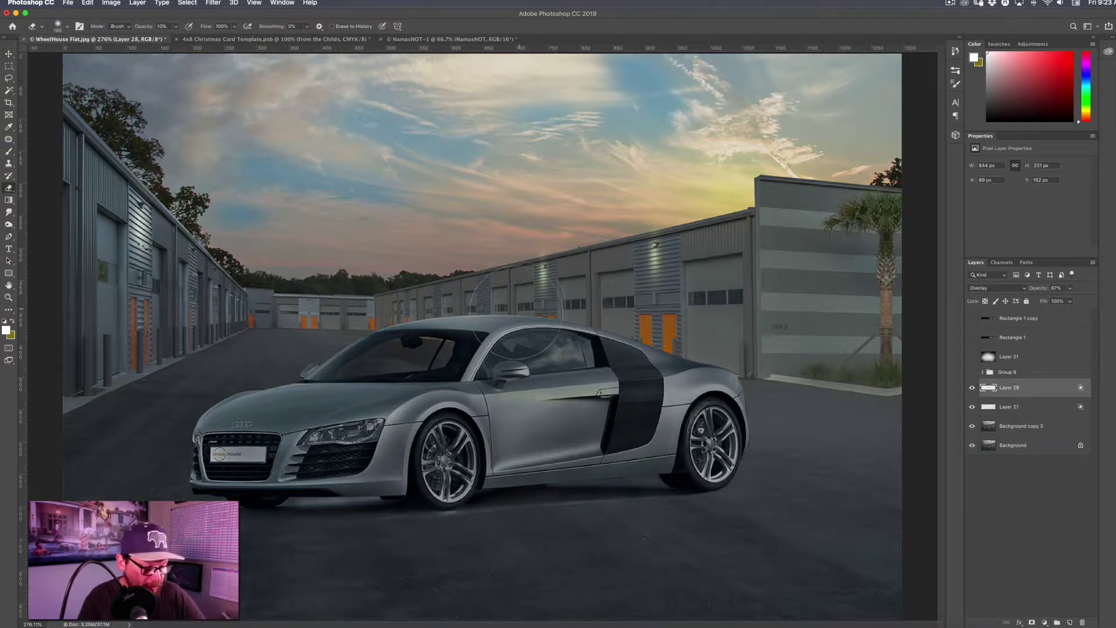
pyautogui.moveTo(527, 311)
pyautogui.keyDown('ctrl'); pyautogui.keyDown('alt'); pyautogui.mouseDown()
pyautogui.moveTo(472, 323)
pyautogui.moveTo(489, 315)
pyautogui.mouseUp(); pyautogui.keyUp('alt'); pyautogui.keyUp('ctrl')
pyautogui.press('0')
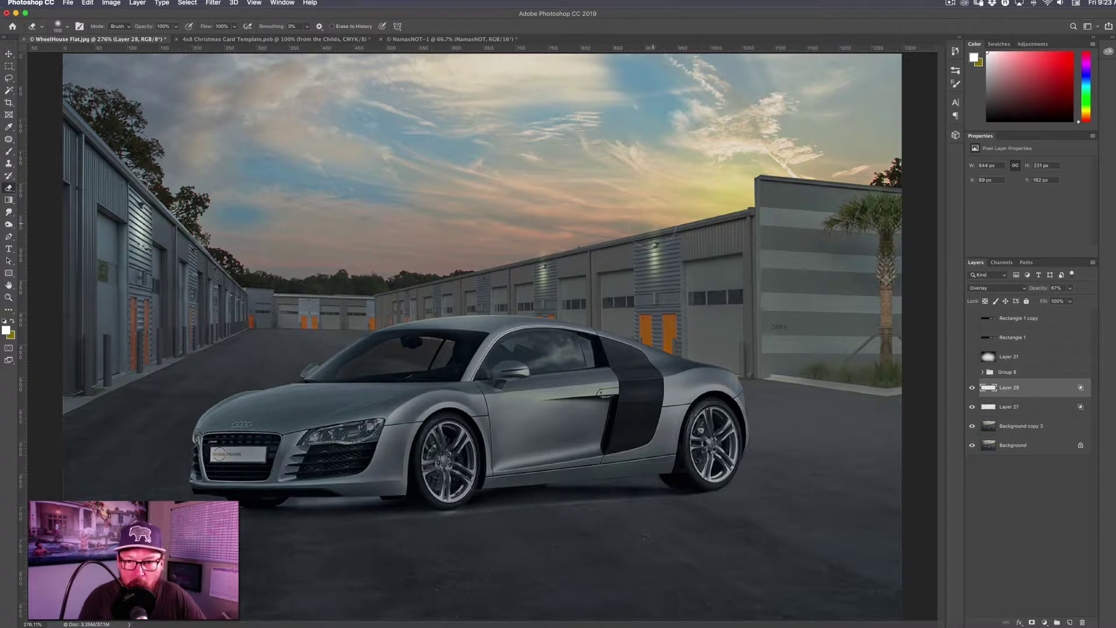
pyautogui.moveTo(652, 222)
pyautogui.mouseDown()
pyautogui.moveTo(619, 226)
pyautogui.moveTo(651, 234)
pyautogui.mouseUp()
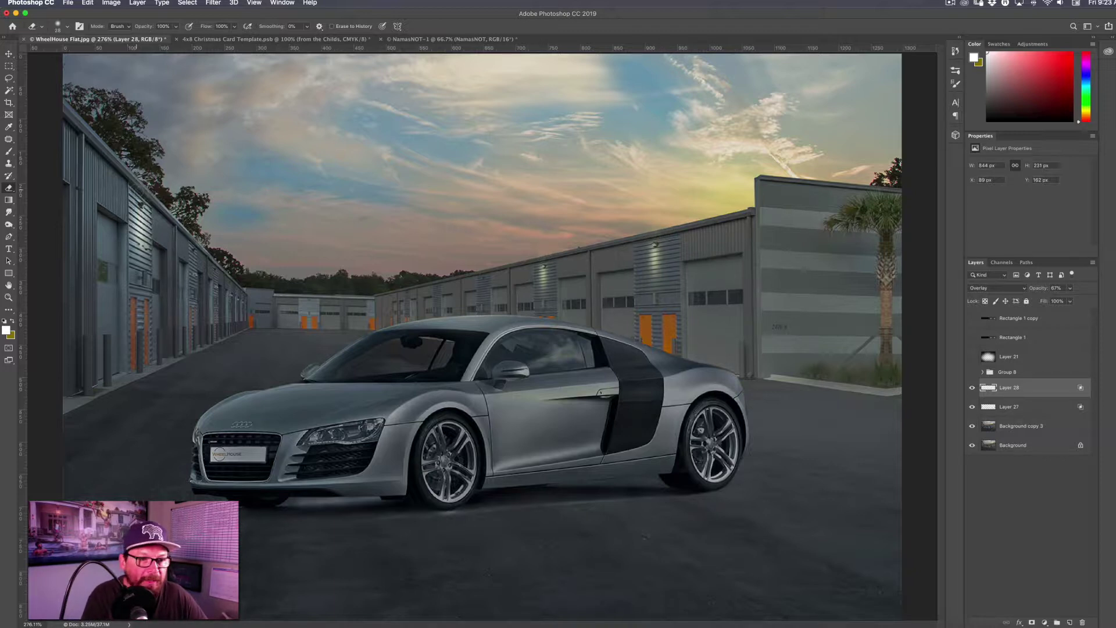
# Step: Switch back and forth between Layer 27 and Layer 28 to compare the wall-light glows
pyautogui.click(997, 405)
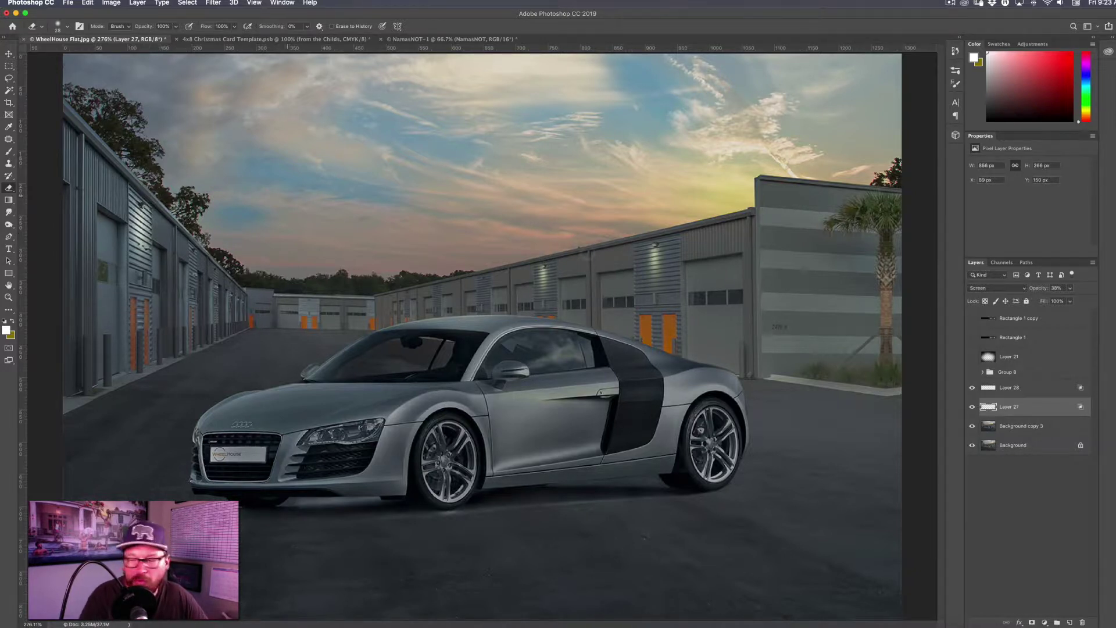
pyautogui.click(1016, 388)
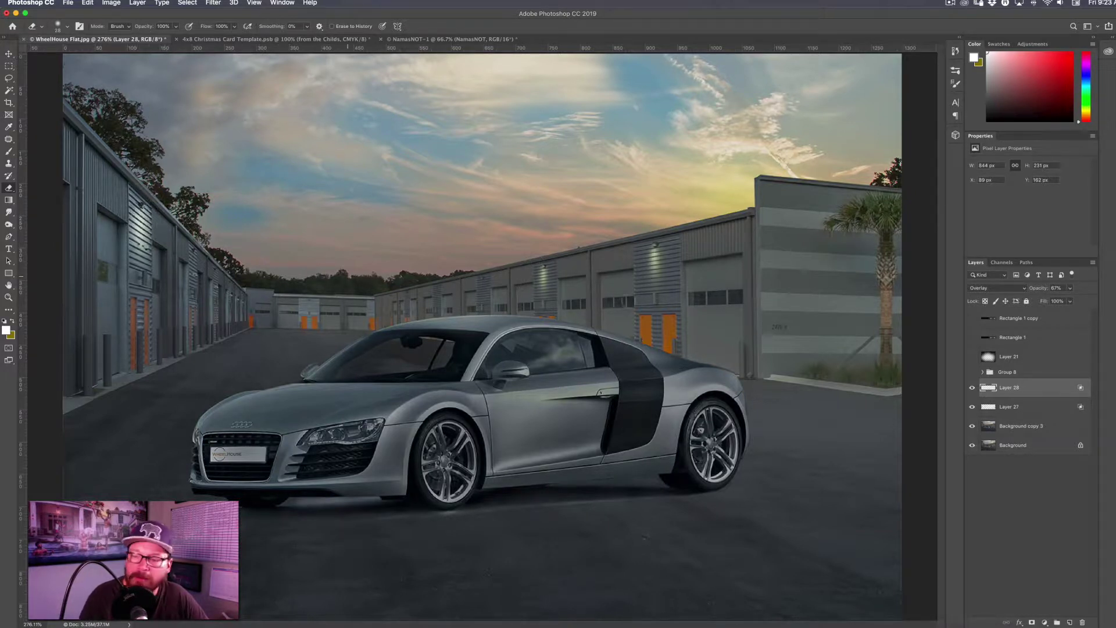
pyautogui.click(1027, 408)
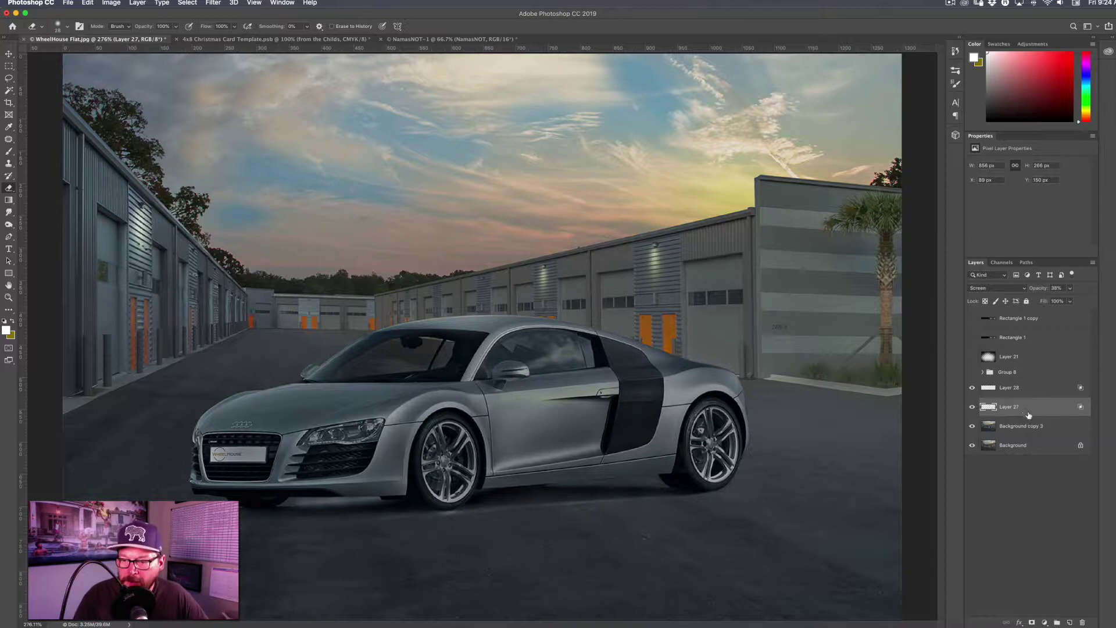
pyautogui.click(1042, 390)
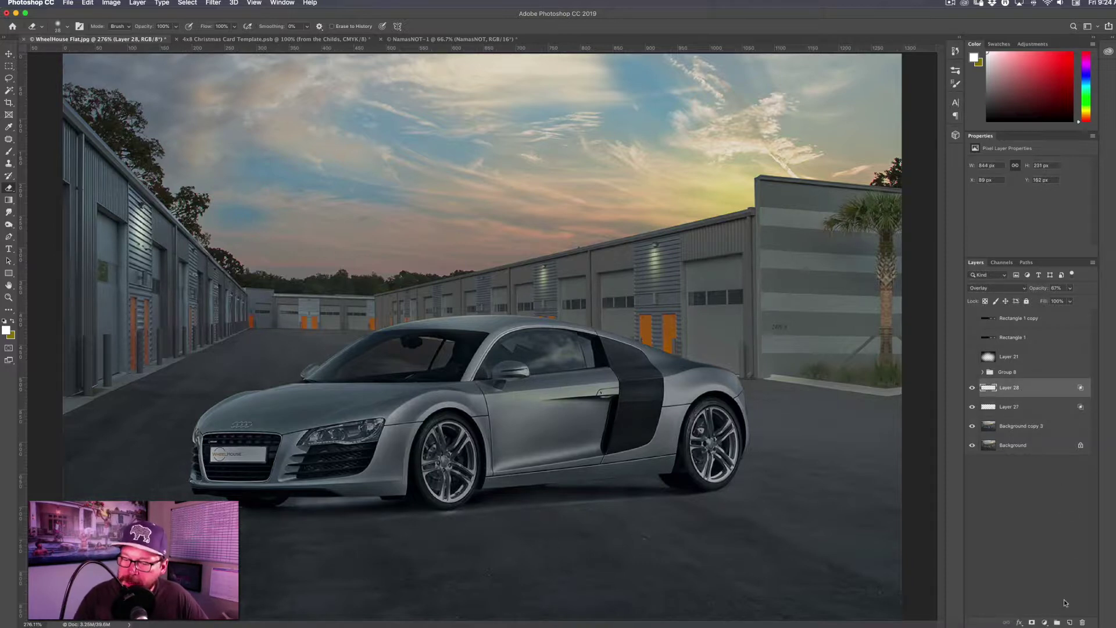
# Step: Add empty Layer 29 above Layer 28 and flatten the soft brush tip to 45% roundness
pyautogui.click(1069, 622)
pyautogui.press('b')
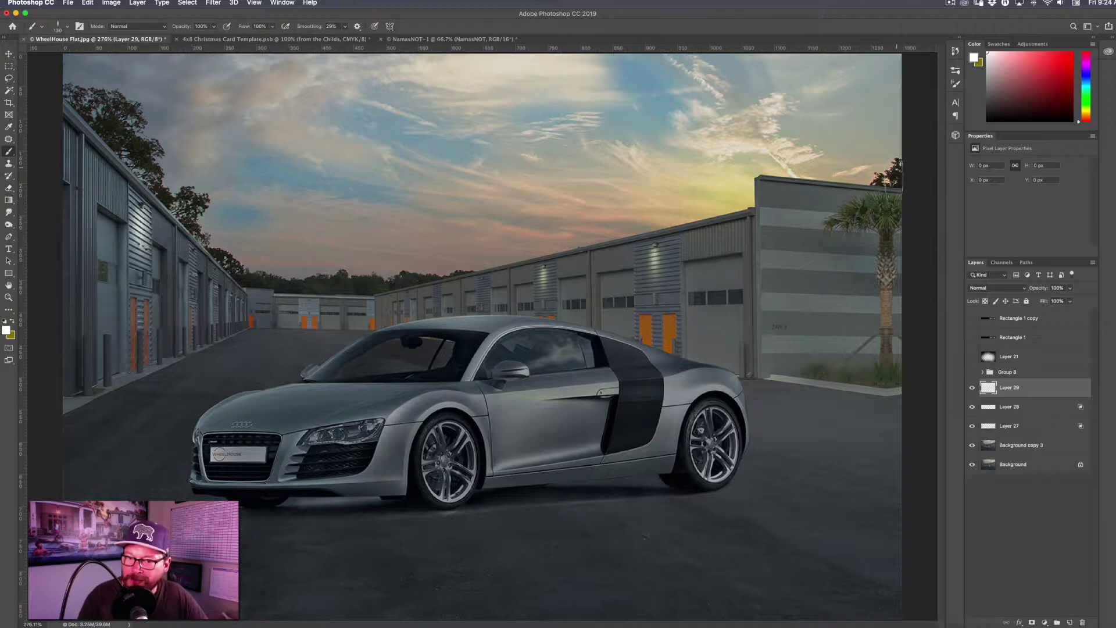
pyautogui.click(955, 85)
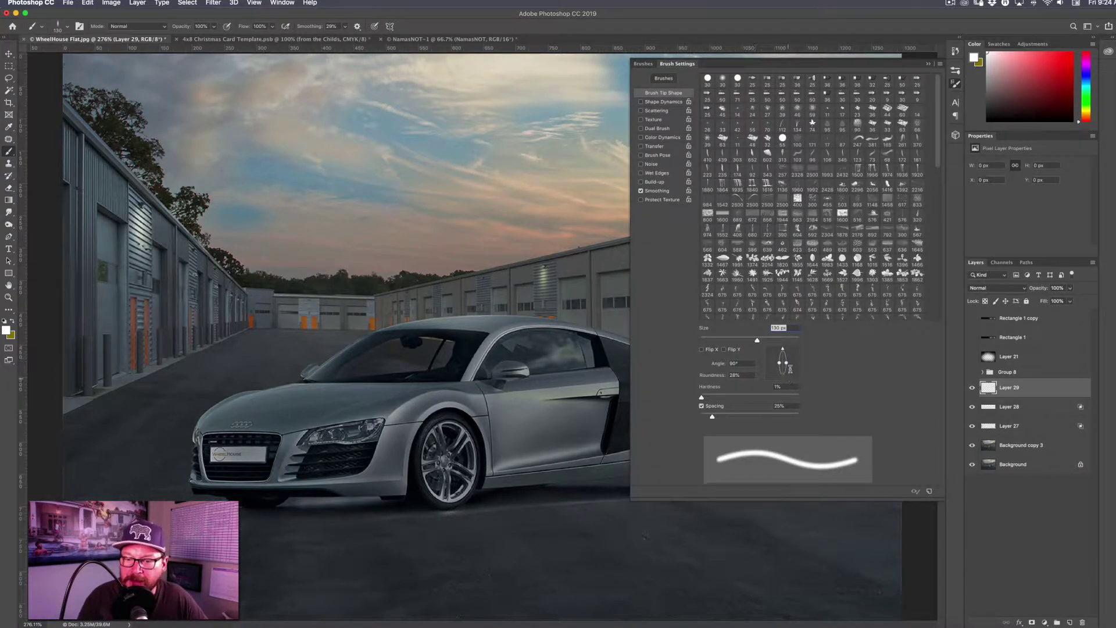
pyautogui.moveTo(789, 364); pyautogui.dragTo(796, 363)
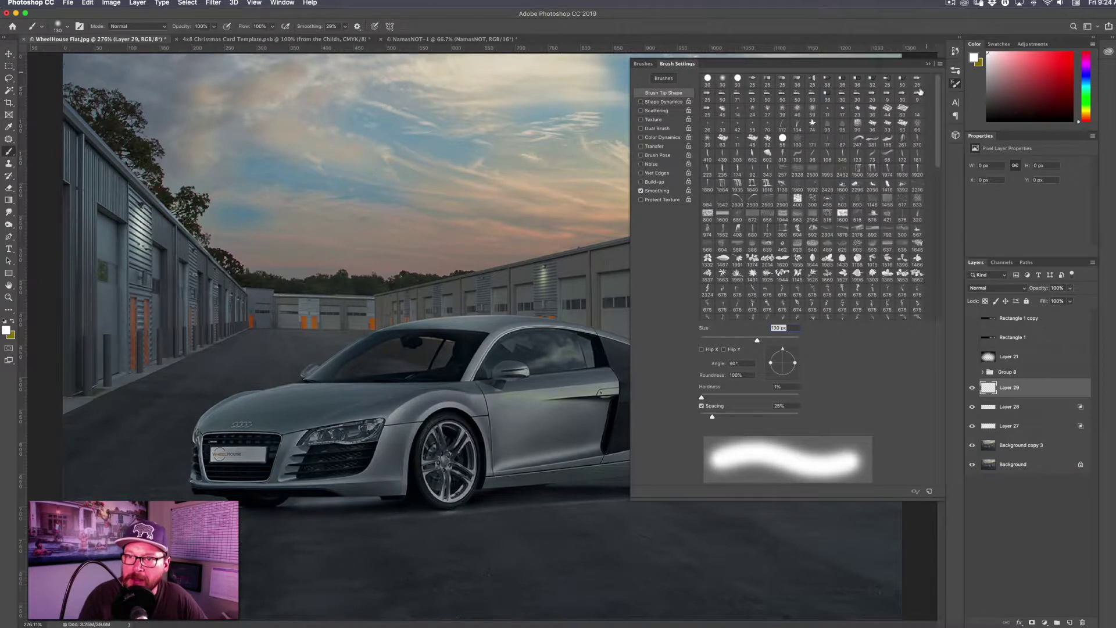
pyautogui.click(928, 64)
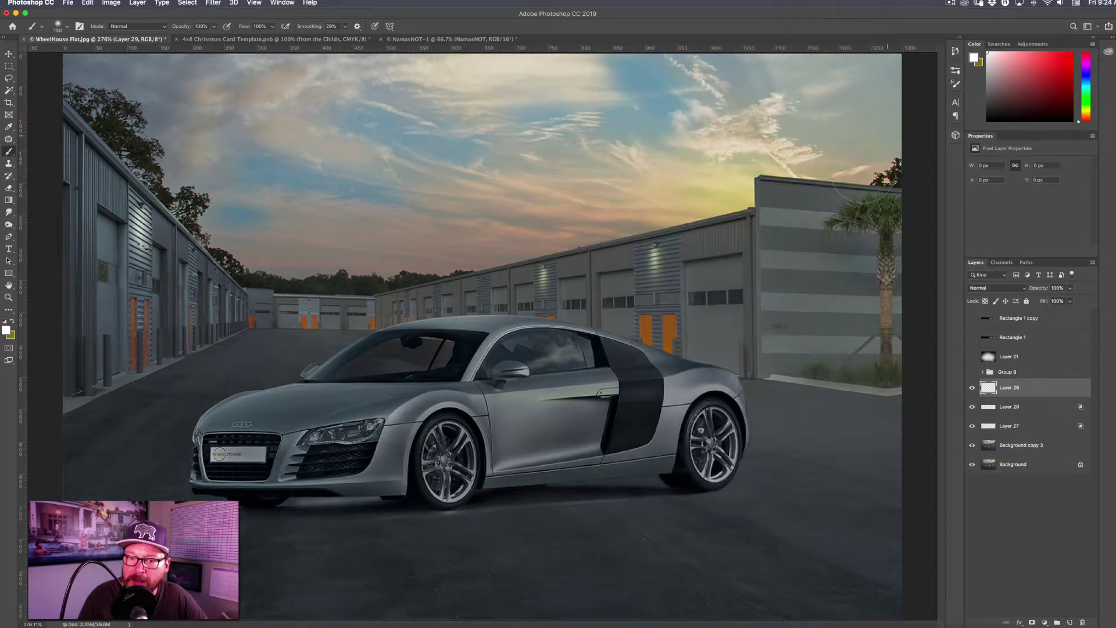
pyautogui.click(955, 106)
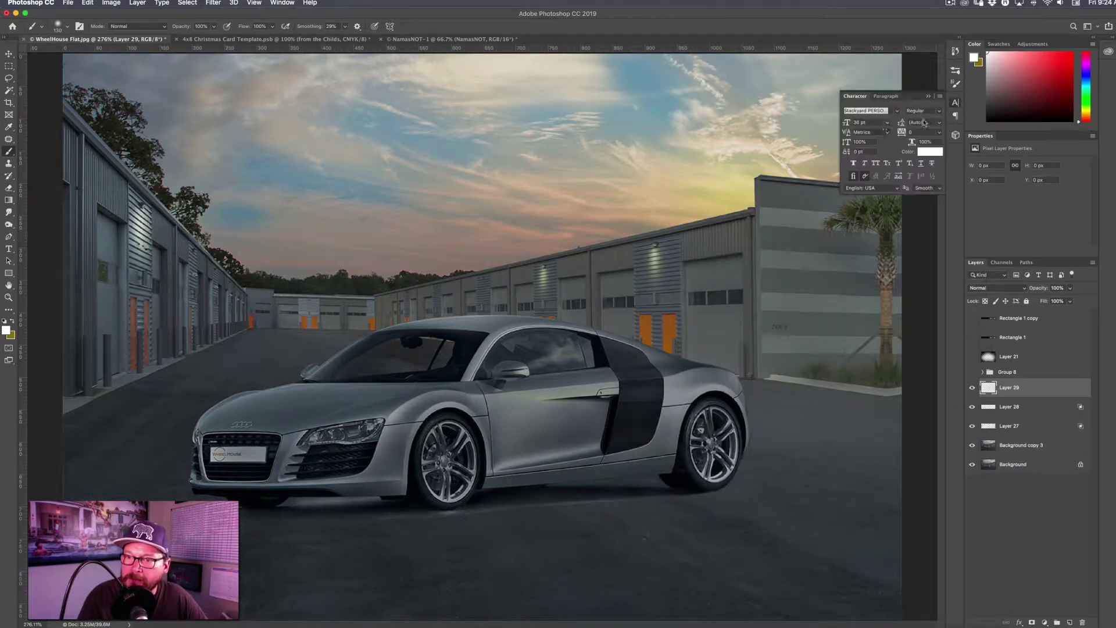
pyautogui.click(958, 83)
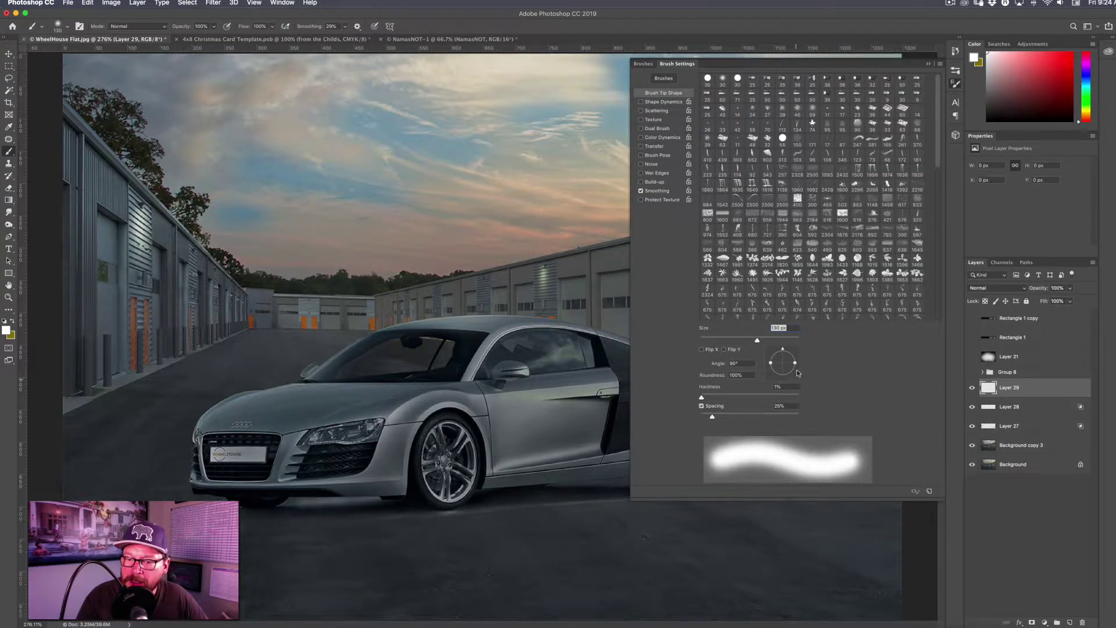
pyautogui.moveTo(795, 365); pyautogui.dragTo(787, 364)
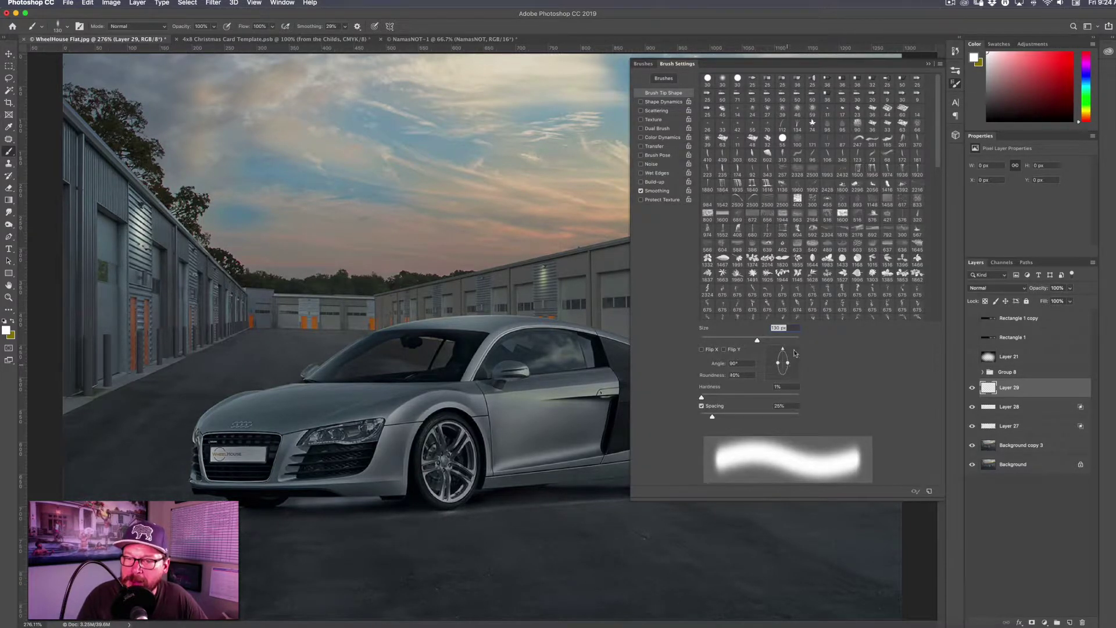
pyautogui.click(929, 65)
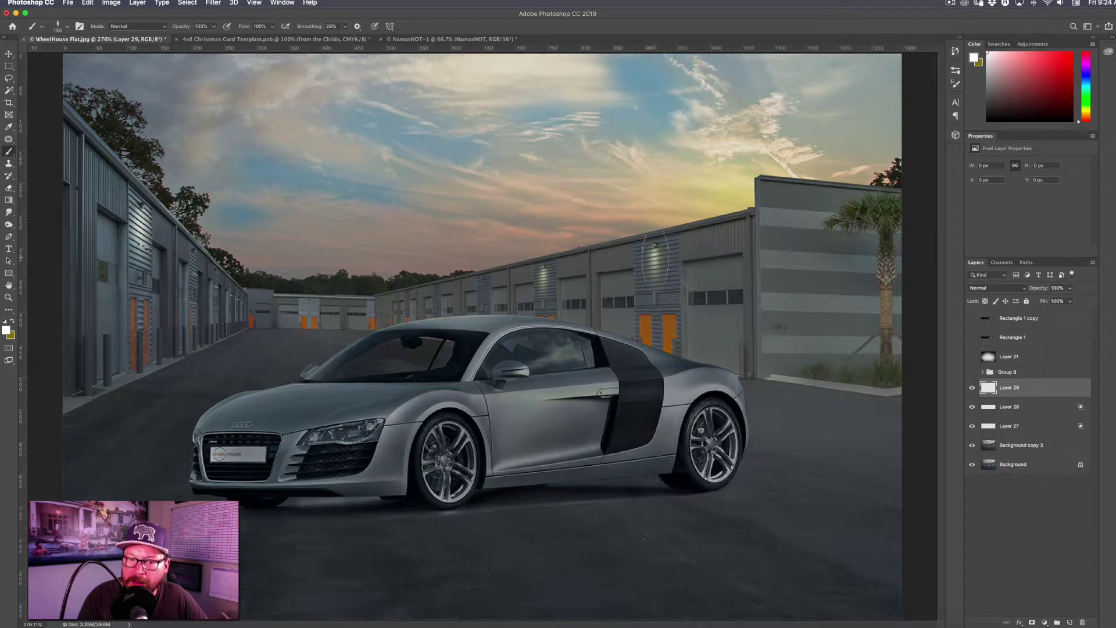
# Step: Brighten the right wall light on Layer 28 and the wall beneath it on Layer 27
pyautogui.click(1031, 411)
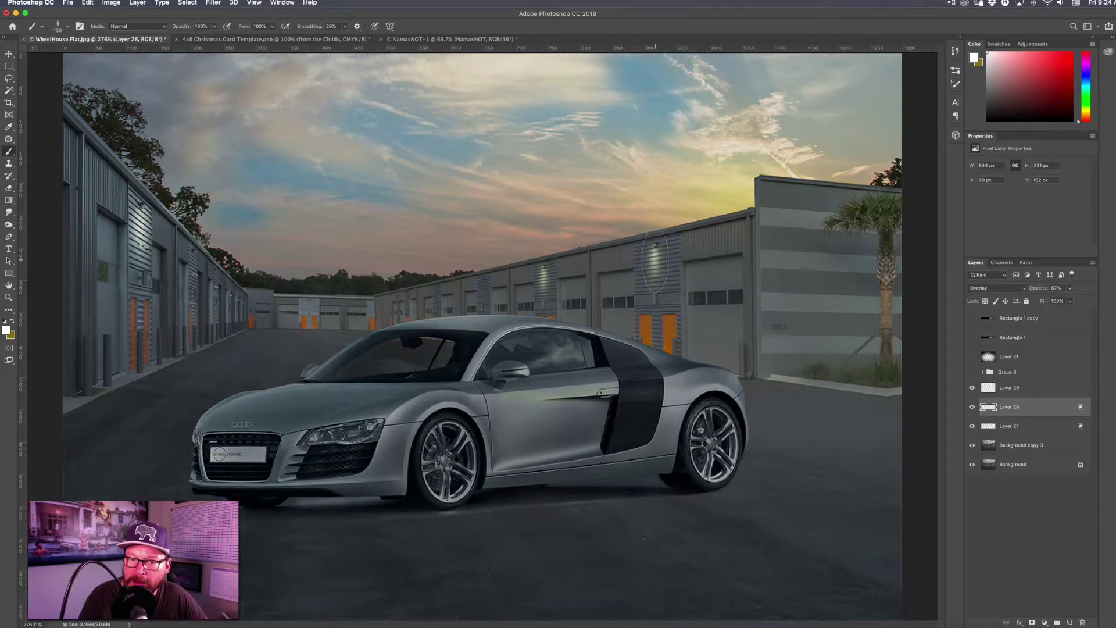
pyautogui.click(656, 262)
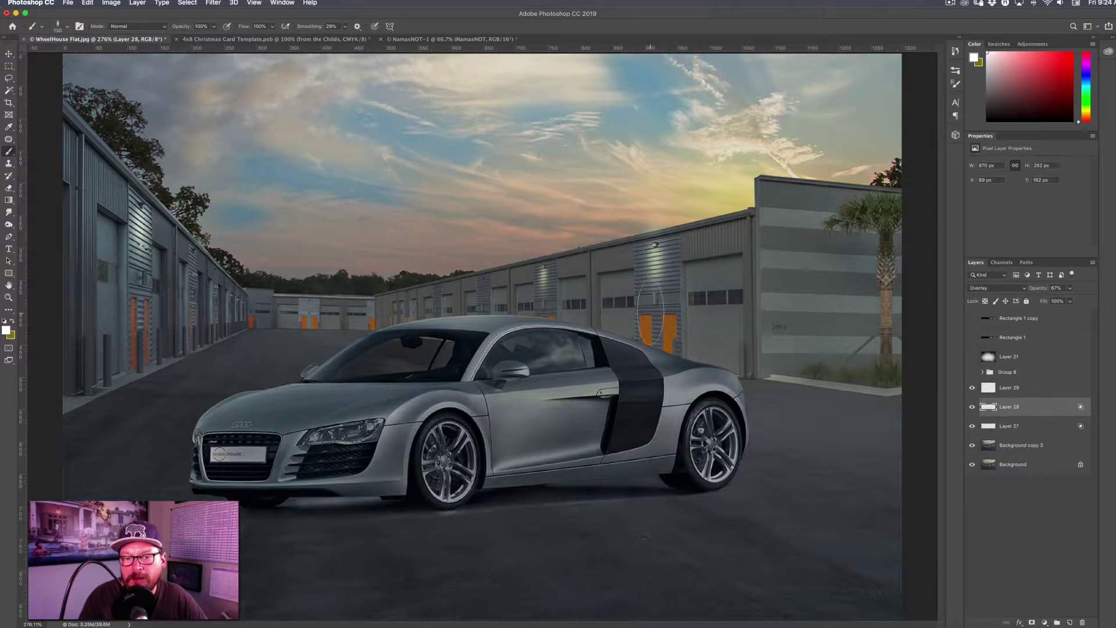
pyautogui.click(1027, 426)
pyautogui.press('x')
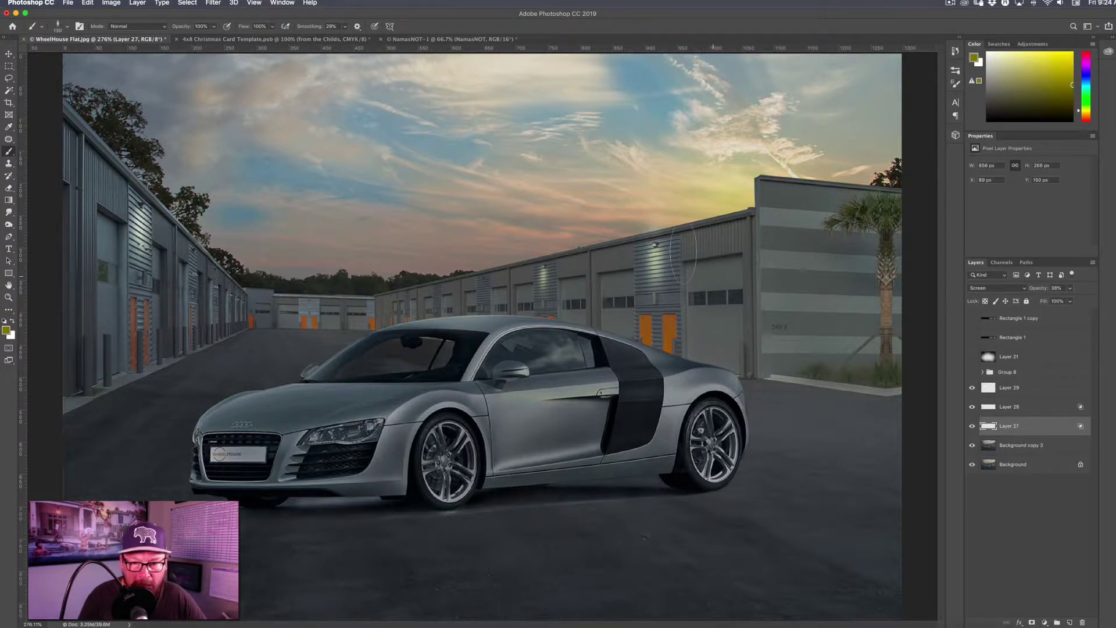
pyautogui.click(654, 258)
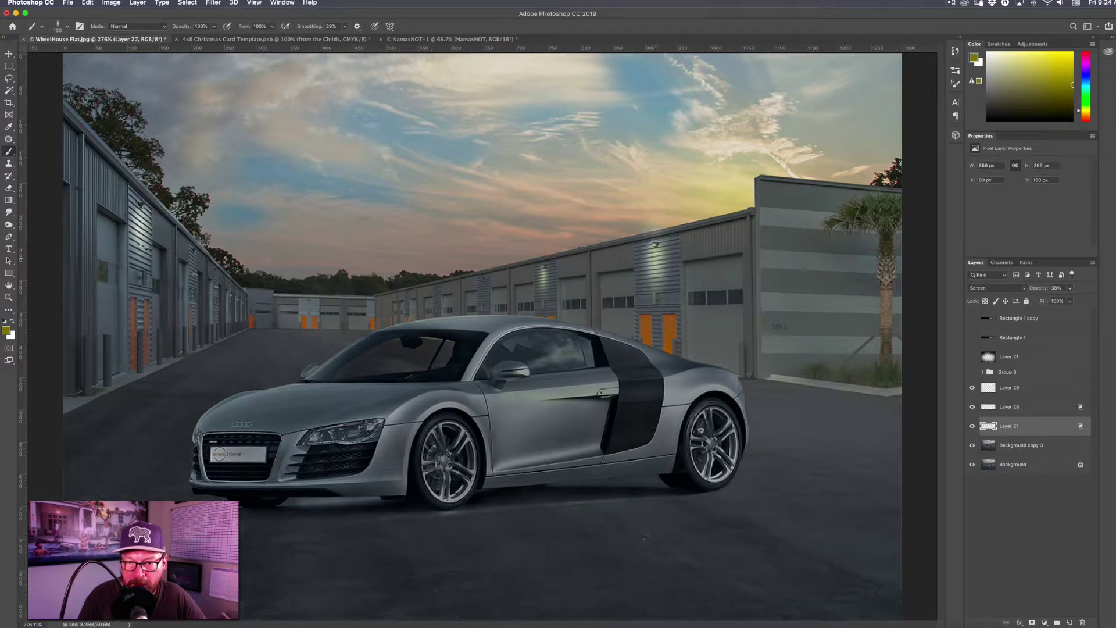
pyautogui.click(1024, 410)
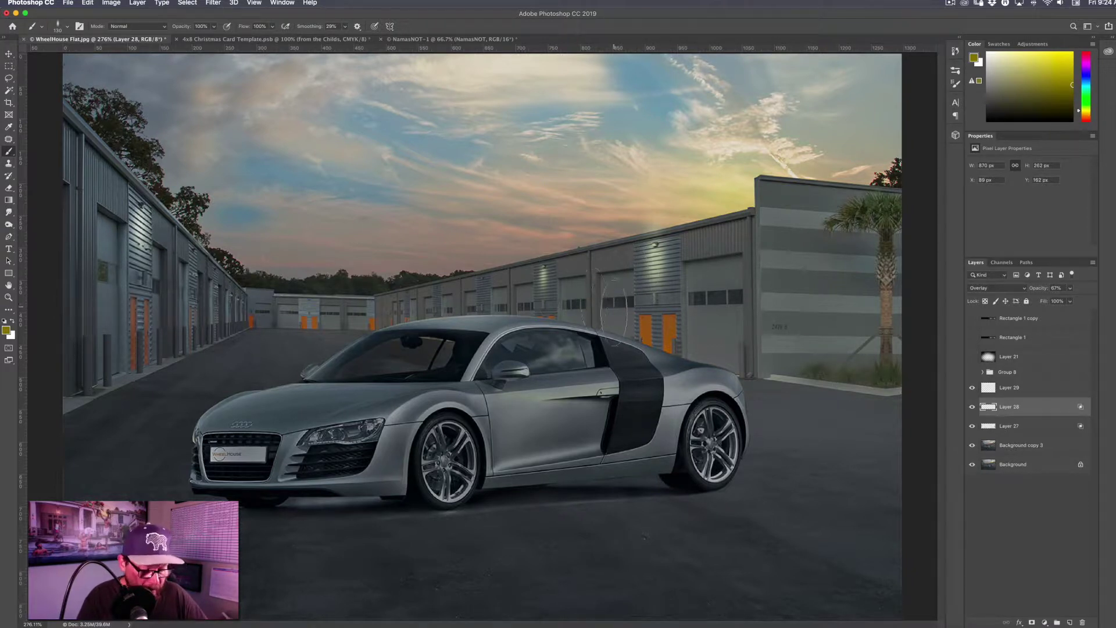
pyautogui.click(1000, 425)
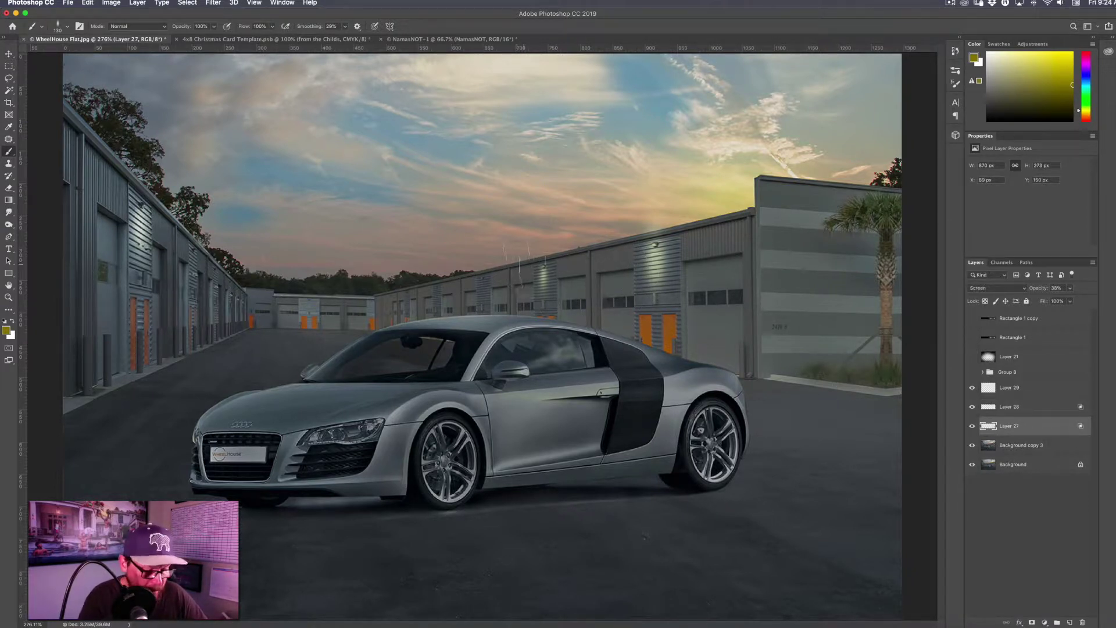
# Step: Resize the brush to about 110 px and paint a soft white glow above the roofline on Layer 28
pyautogui.moveTo(549, 274); pyautogui.dragTo(536, 277)
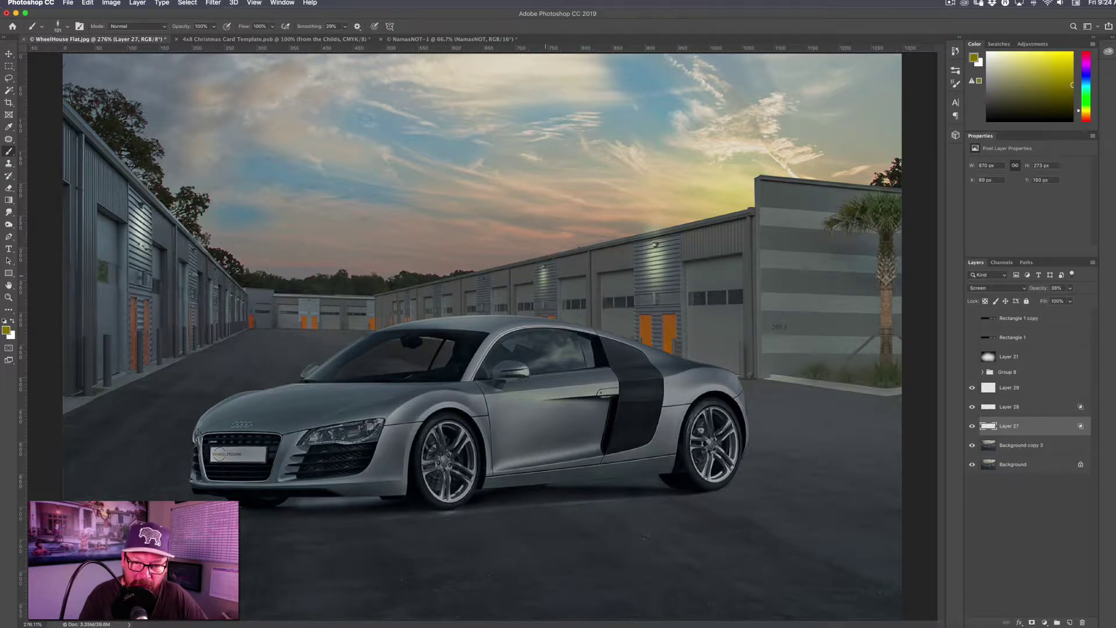
pyautogui.click(1037, 408)
pyautogui.moveTo(550, 273); pyautogui.dragTo(545, 278)
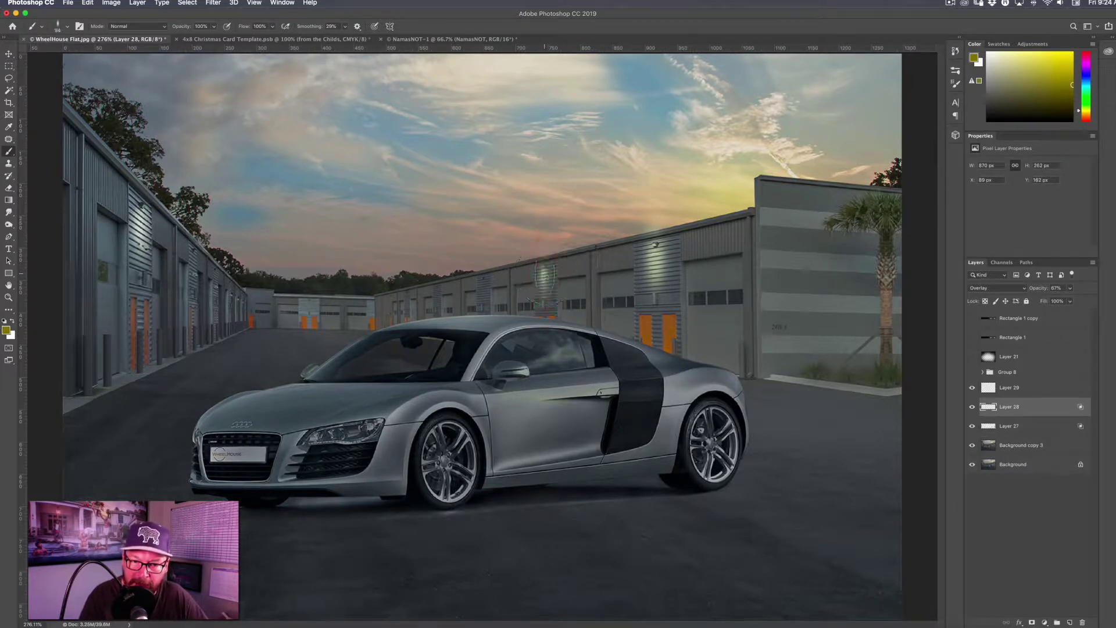
pyautogui.press('x')
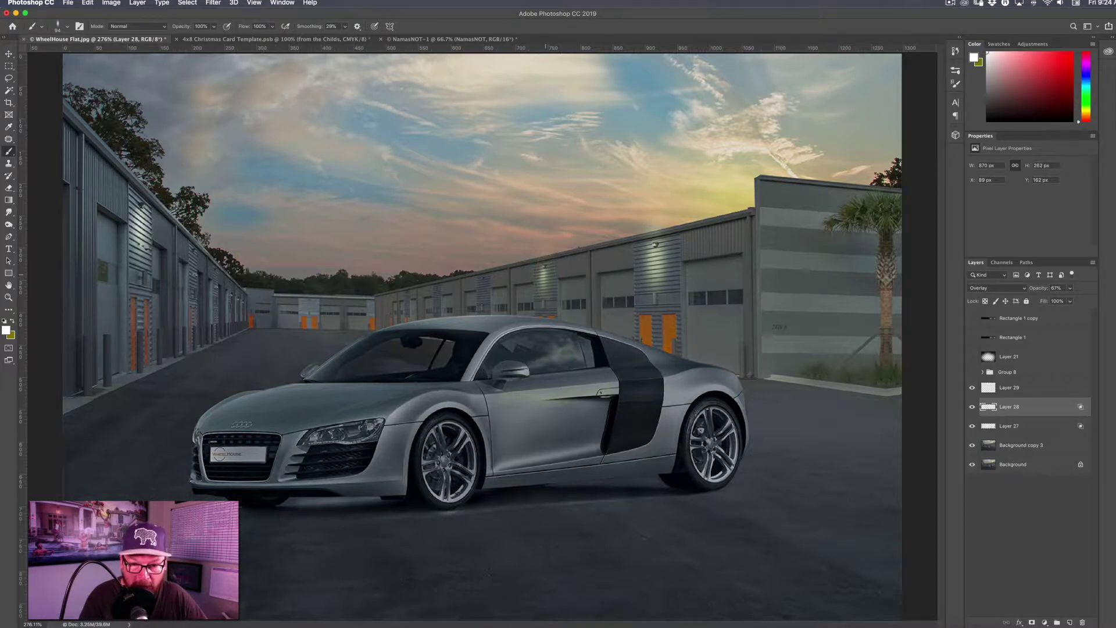
pyautogui.click(546, 274)
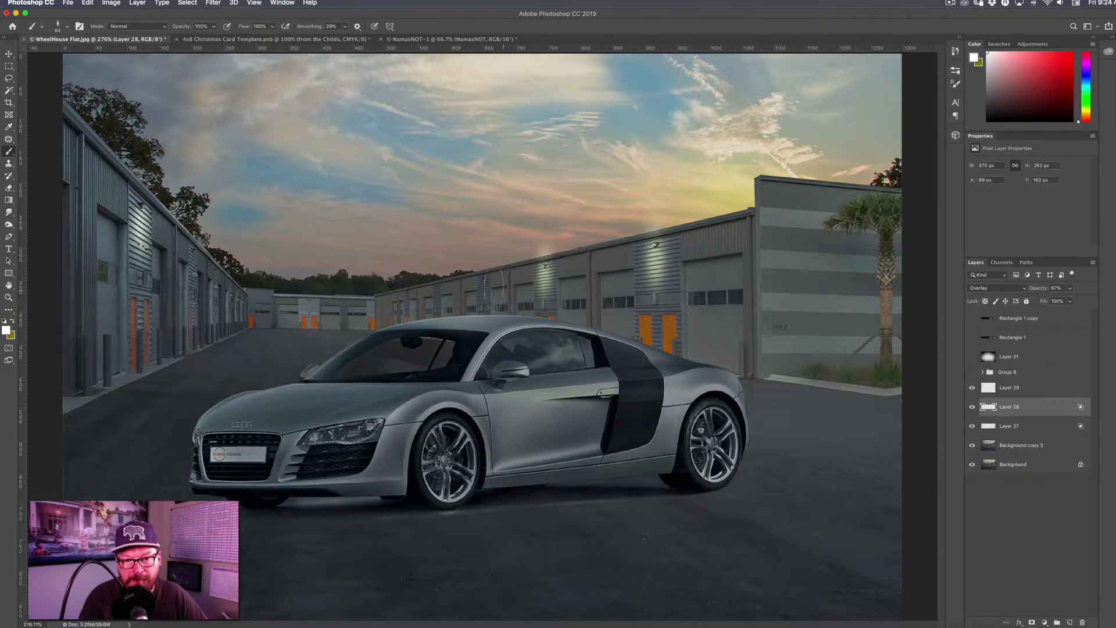
# Step: Erase the stray glow above the roofline and enlarge the eraser on Layer 27
pyautogui.press('e')
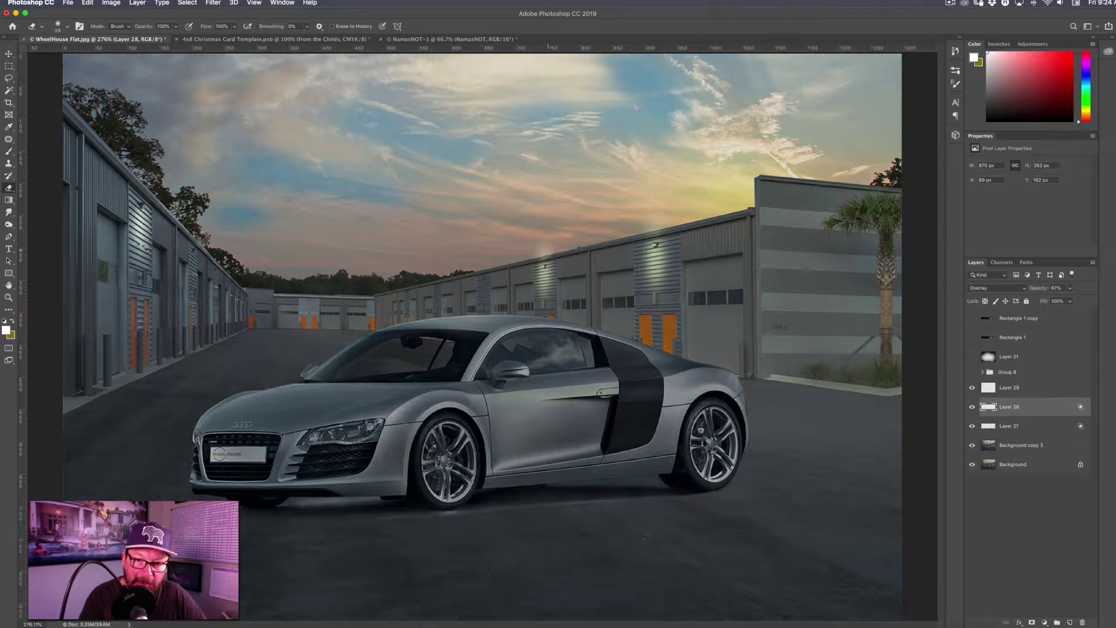
pyautogui.click(541, 254)
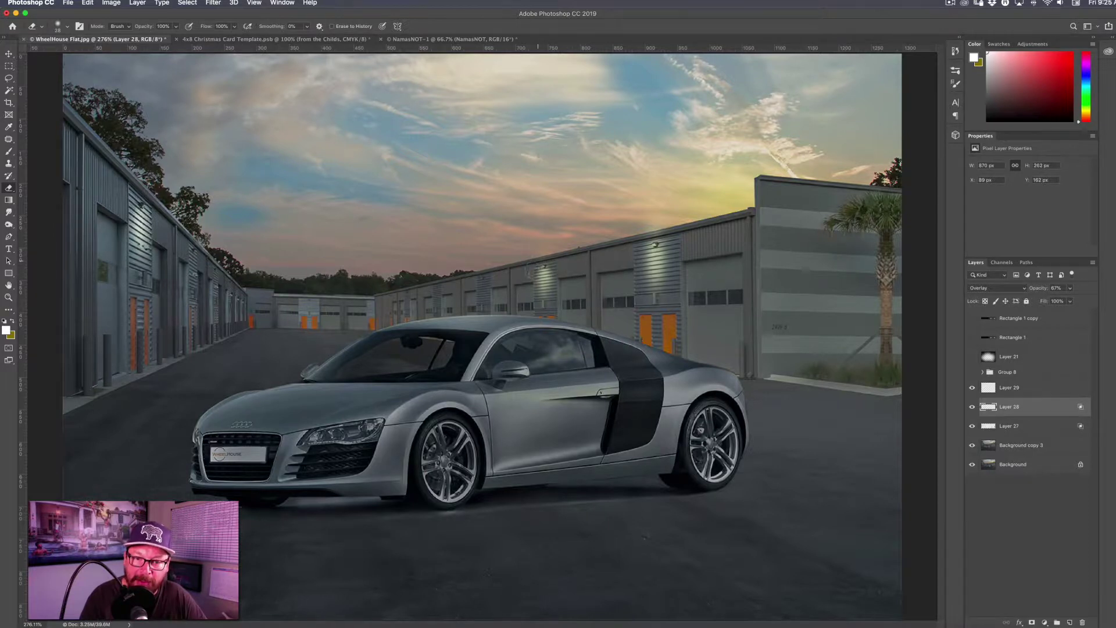
pyautogui.hotkey('alt', '[')
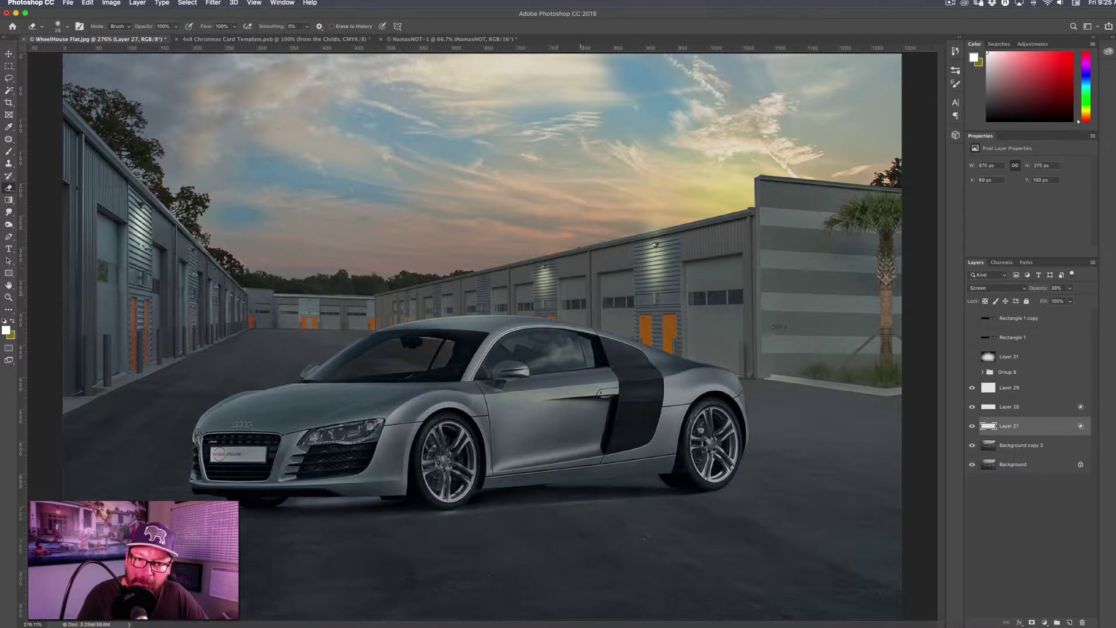
pyautogui.click(1020, 413)
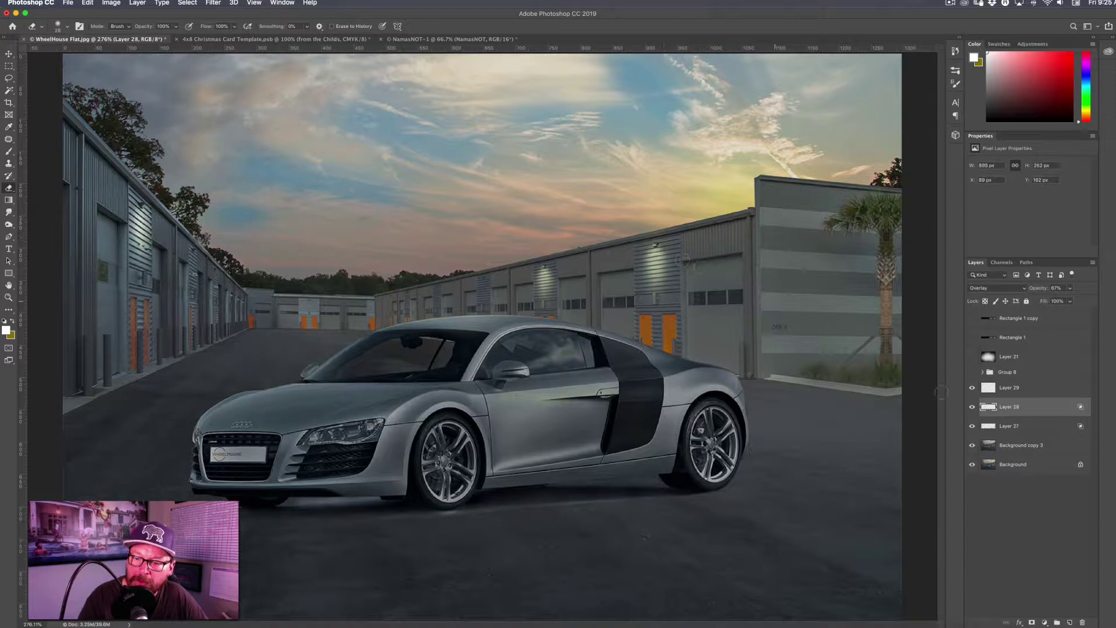
pyautogui.click(1004, 426)
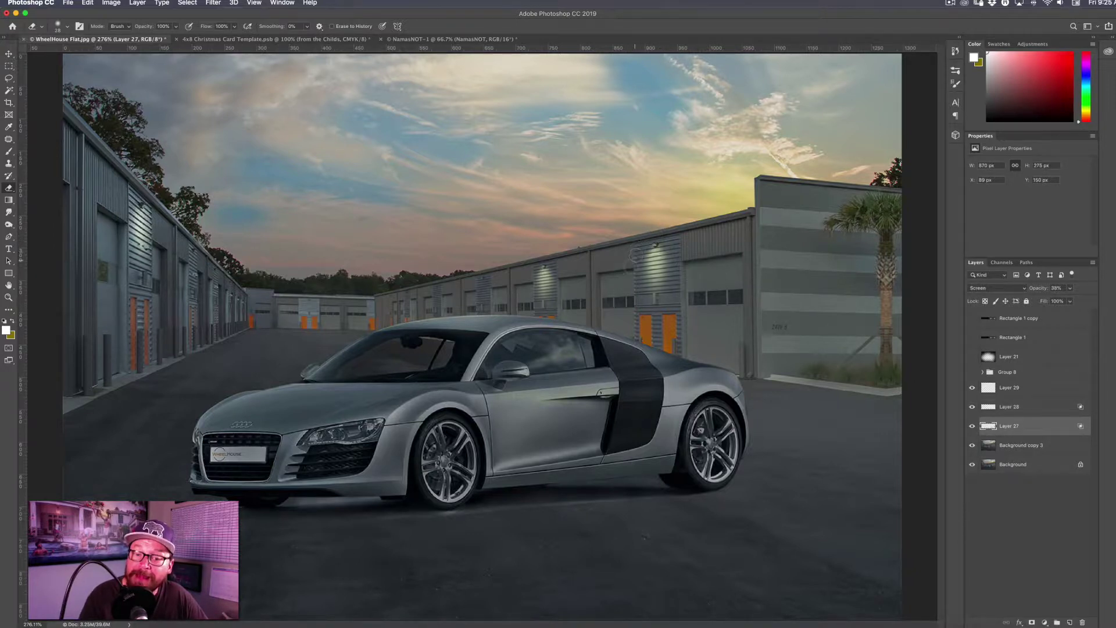
pyautogui.moveTo(673, 230); pyautogui.dragTo(683, 230)
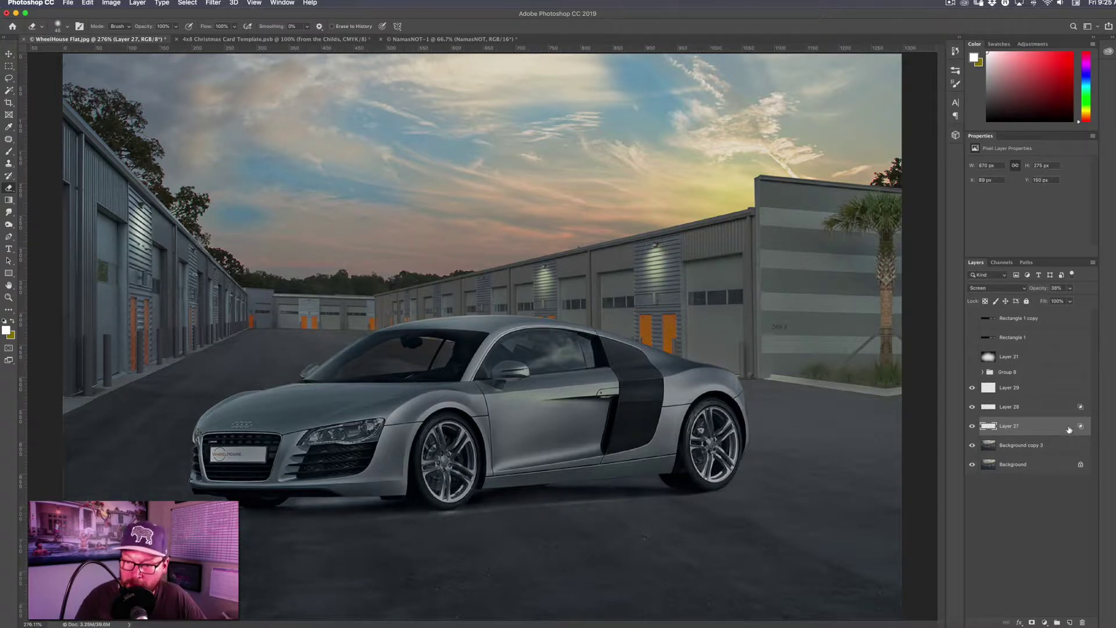
# Step: On Layer 29, ready a half-size brush with olive as the painting colour
pyautogui.click(1023, 391)
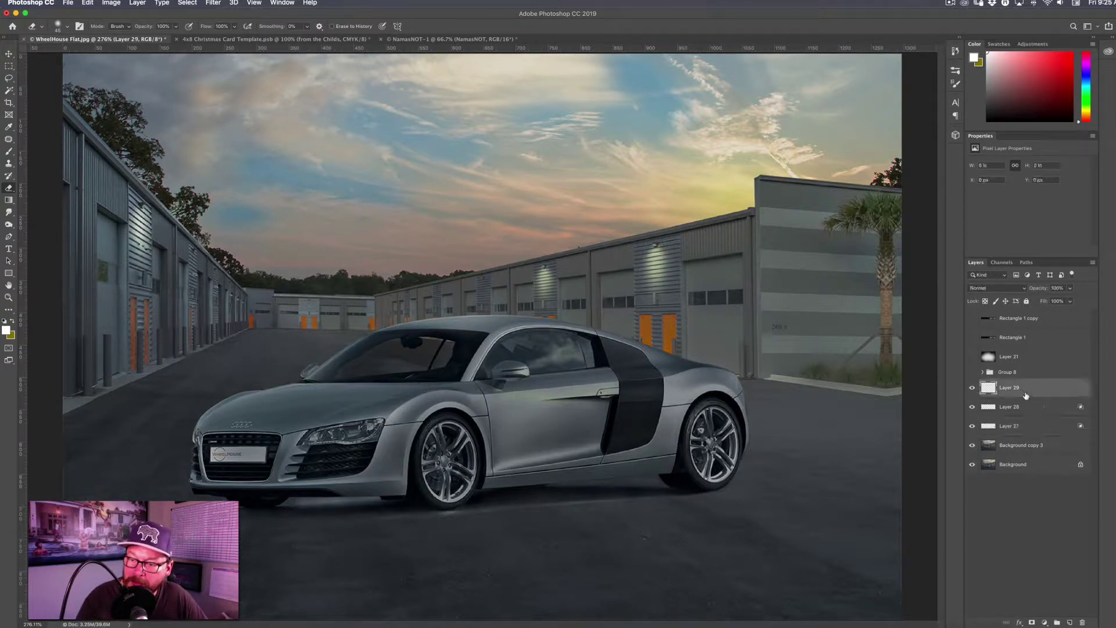
pyautogui.press('b')
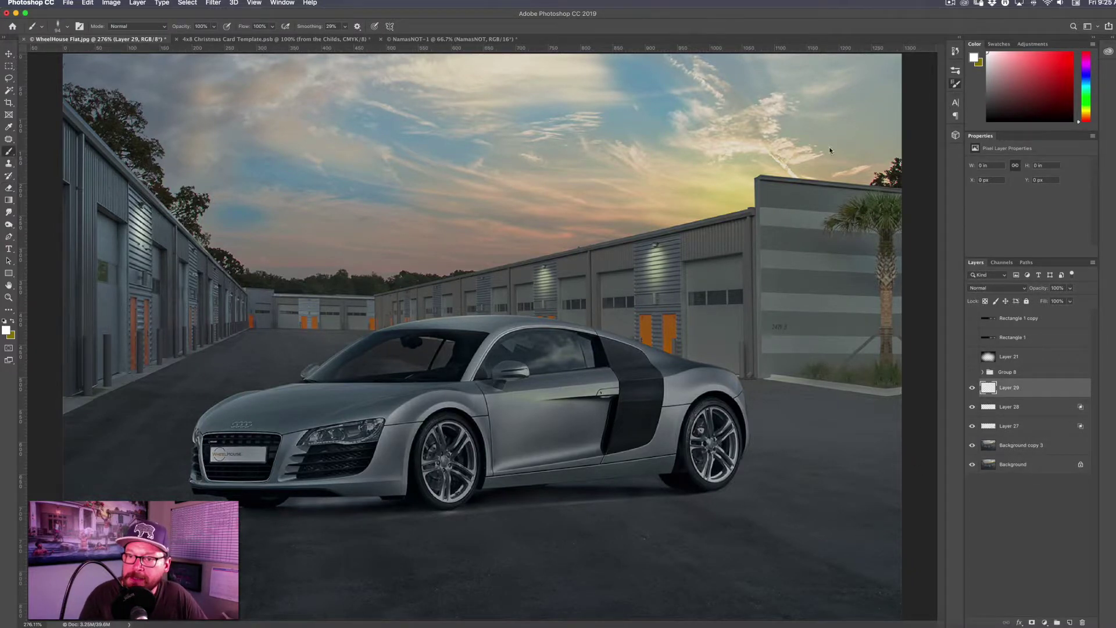
pyautogui.press('F5')
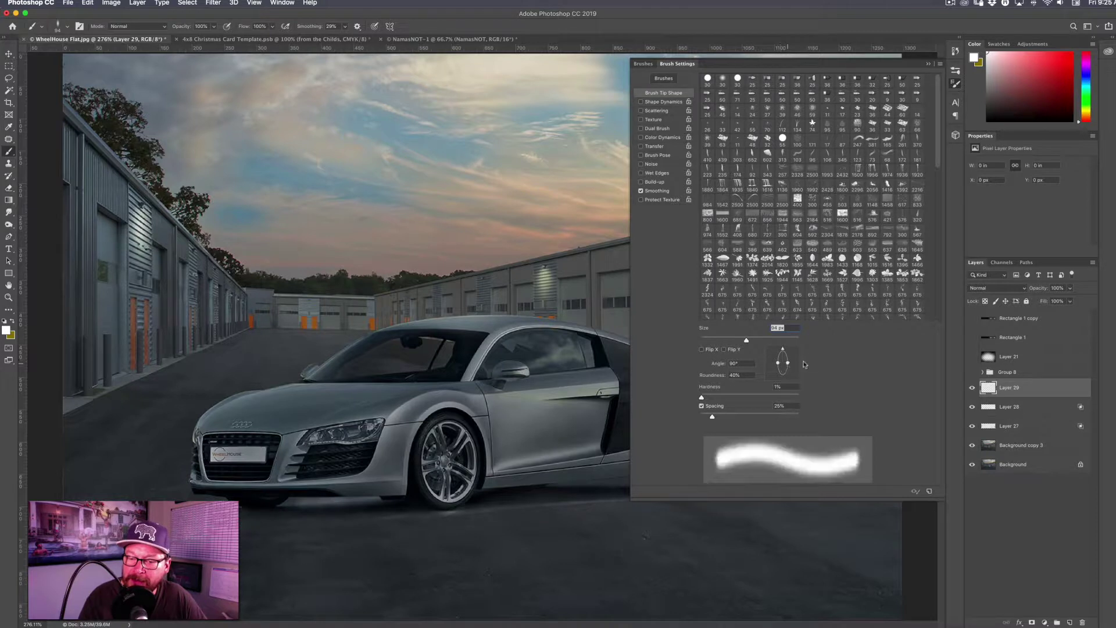
pyautogui.click(929, 63)
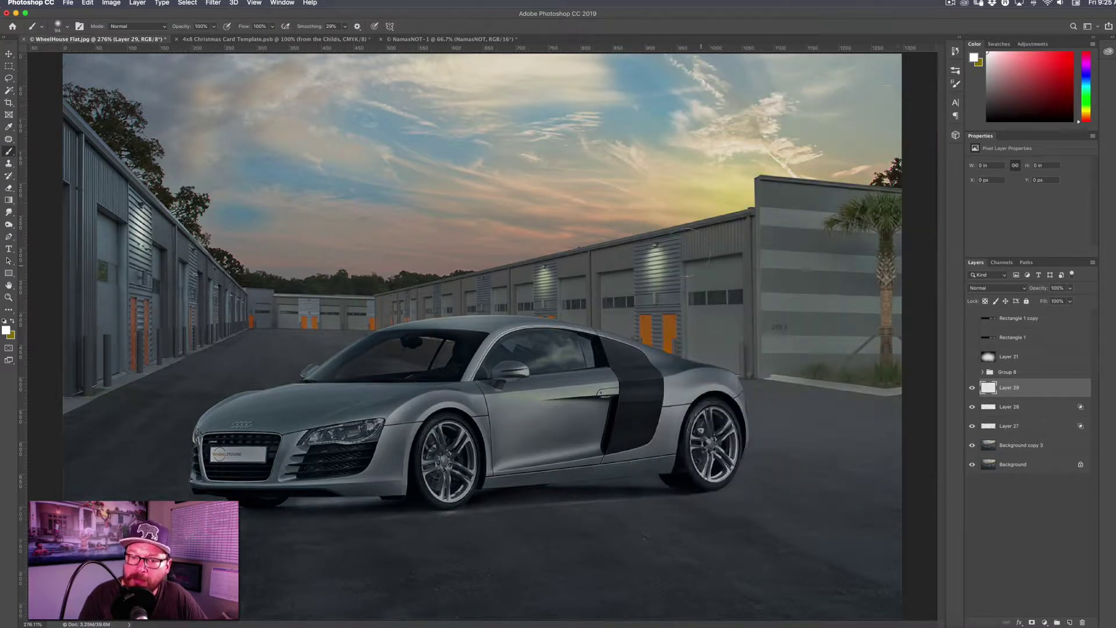
pyautogui.moveTo(663, 250)
pyautogui.mouseDown()
pyautogui.moveTo(650, 252)
pyautogui.moveTo(656, 245)
pyautogui.mouseUp()
pyautogui.press('x')
# Step: Paint olive glow dots on the right, middle and left wall lamps, then add empty Layer 30
pyautogui.click(655, 245)
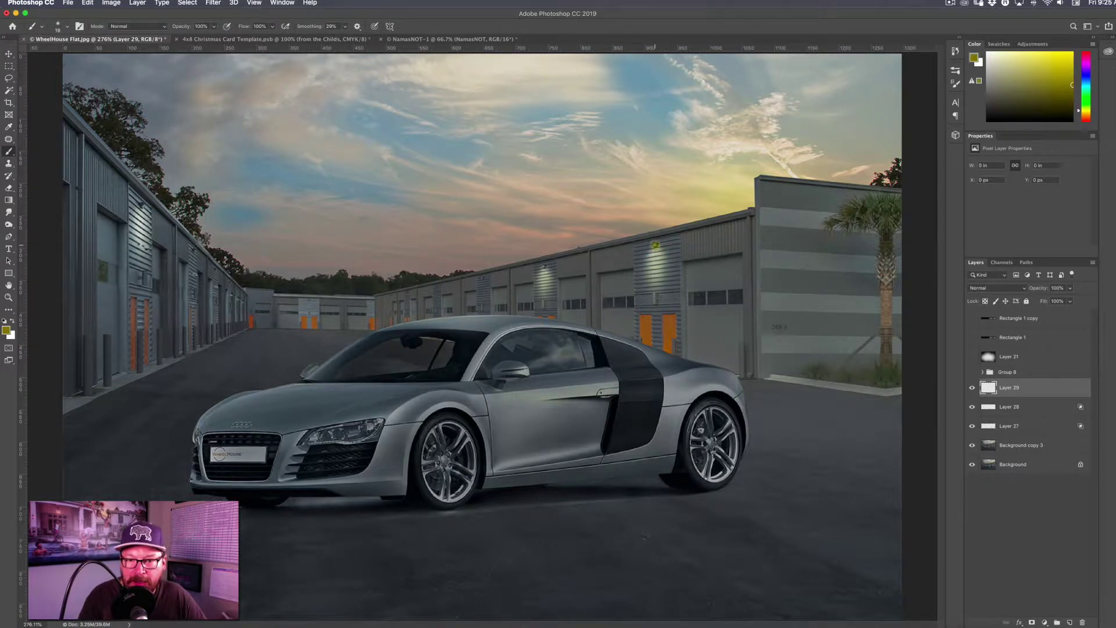
pyautogui.moveTo(544, 267); pyautogui.dragTo(542, 267)
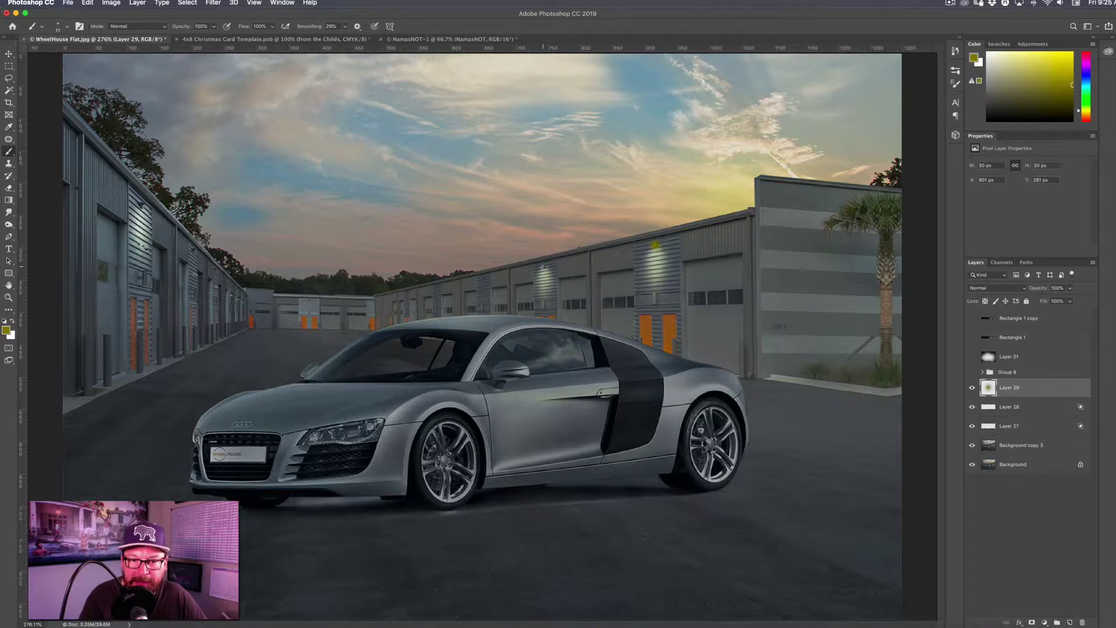
pyautogui.click(543, 267)
pyautogui.moveTo(145, 209); pyautogui.dragTo(146, 210)
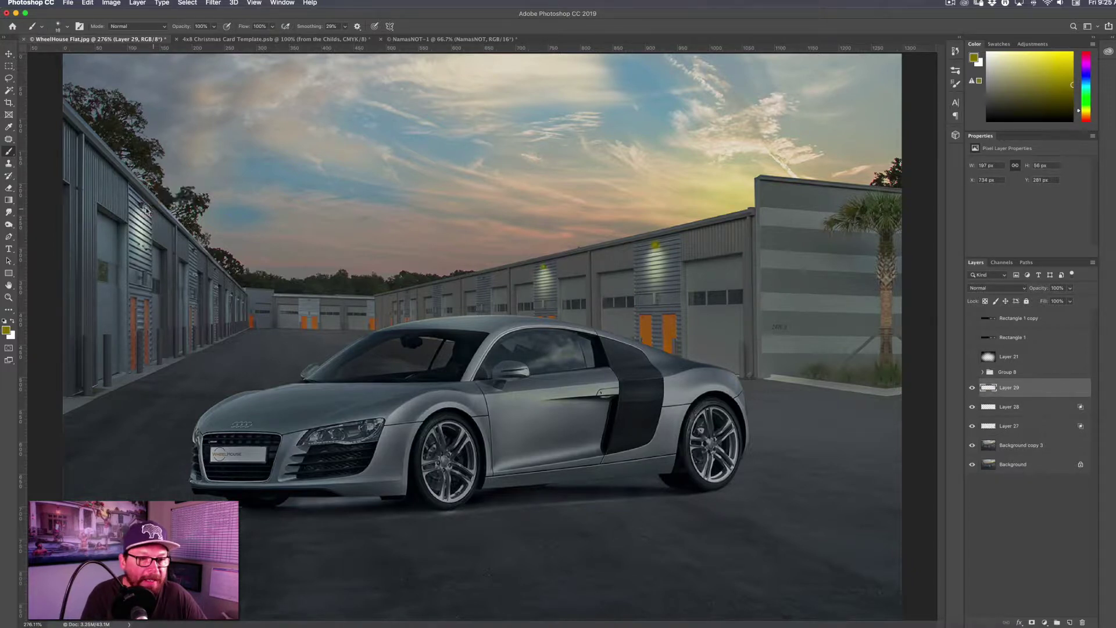
pyautogui.click(142, 206)
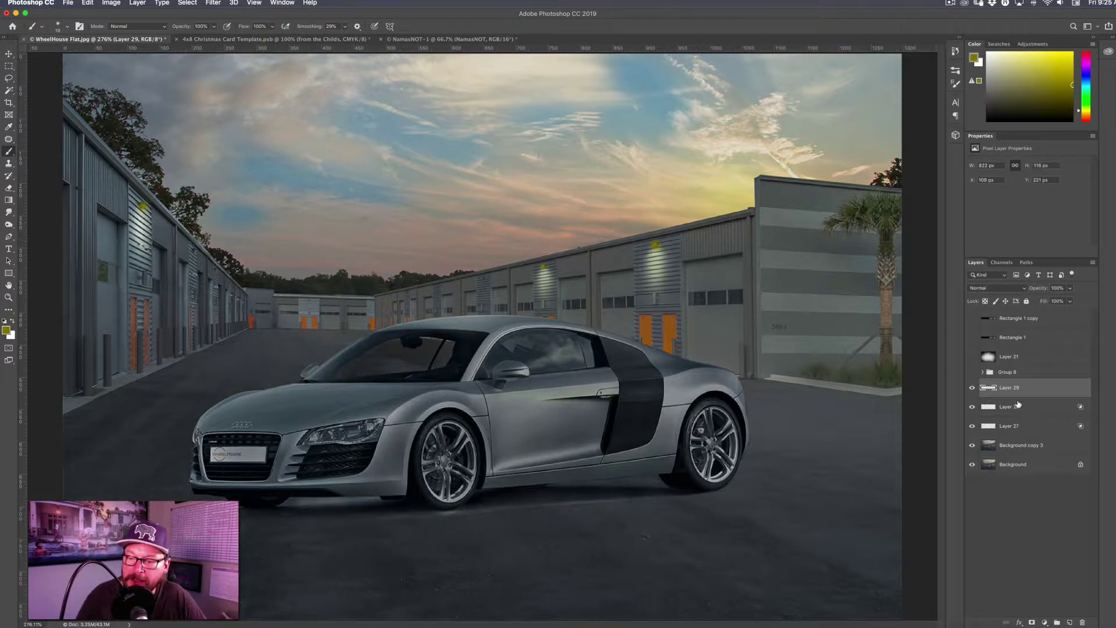
pyautogui.click(1070, 623)
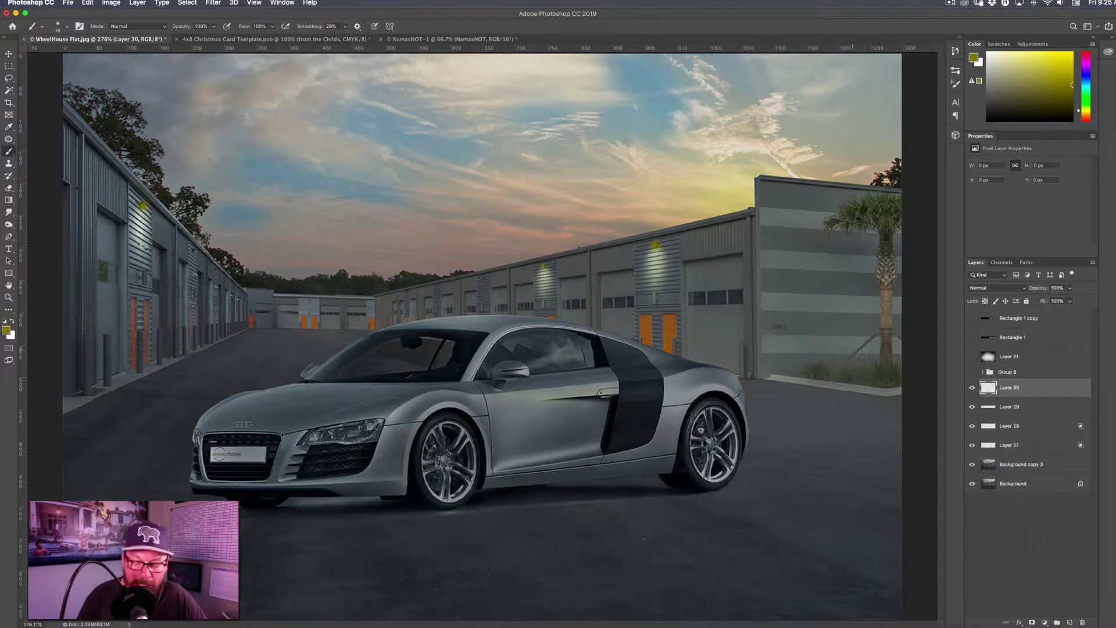
# Step: Paint white cores on the right, middle and left wall lamps on Layer 30
pyautogui.press('x')
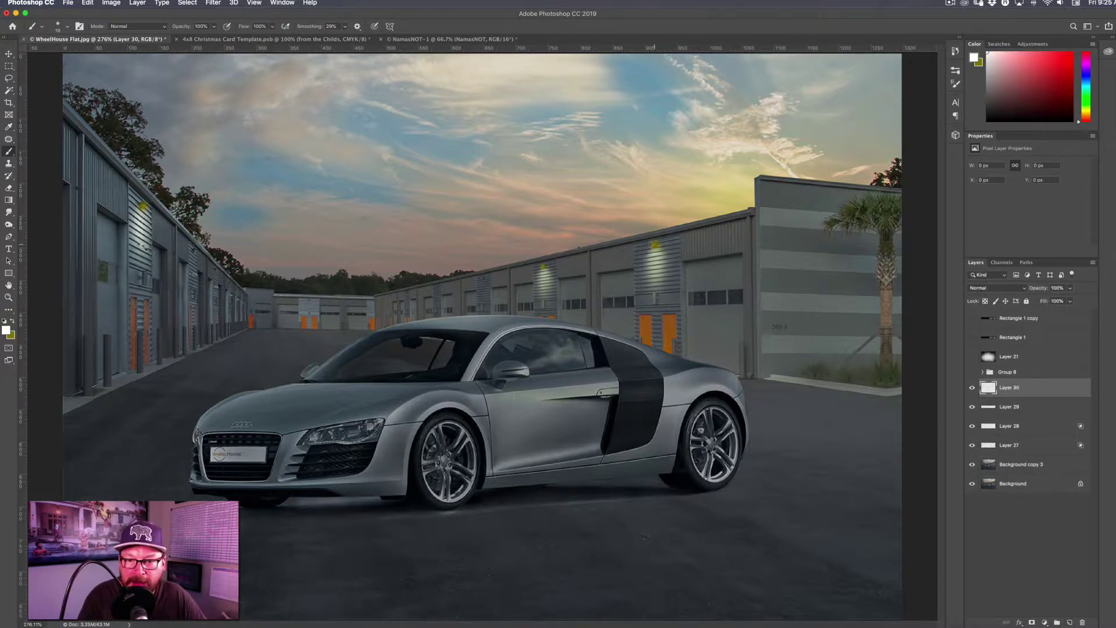
pyautogui.click(654, 244)
pyautogui.moveTo(545, 266); pyautogui.dragTo(542, 266)
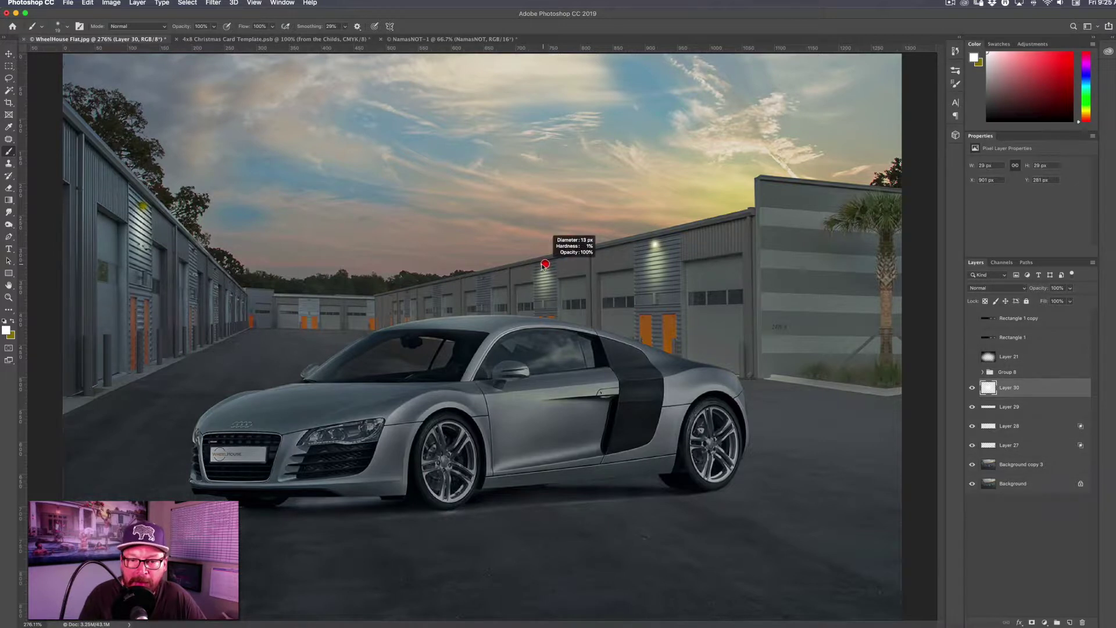
pyautogui.click(544, 267)
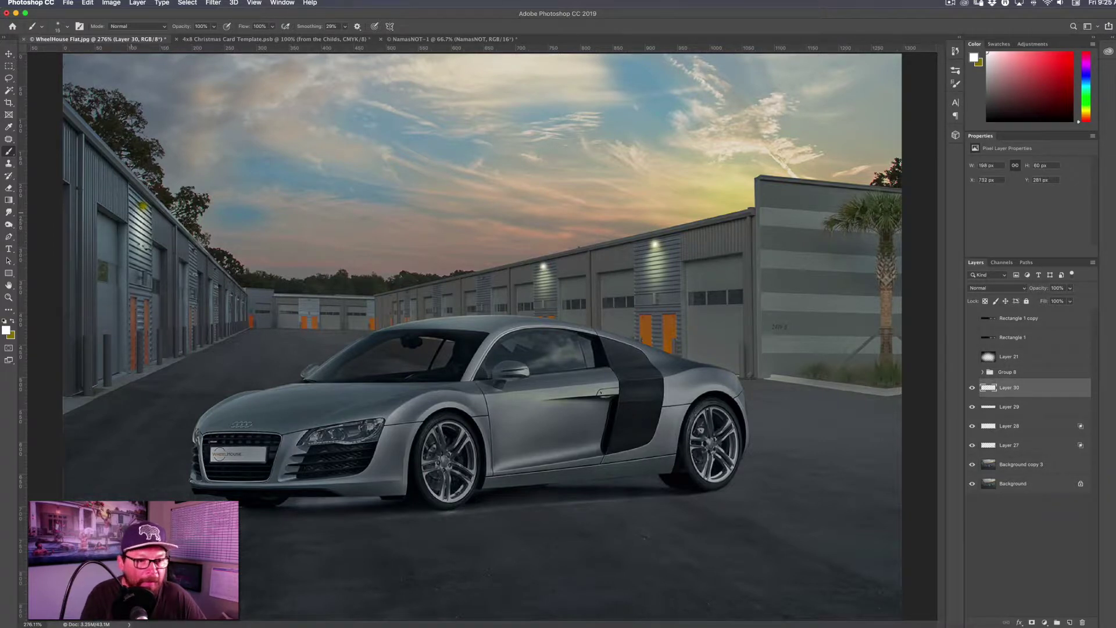
pyautogui.moveTo(132, 213); pyautogui.dragTo(134, 212)
pyautogui.click(143, 206)
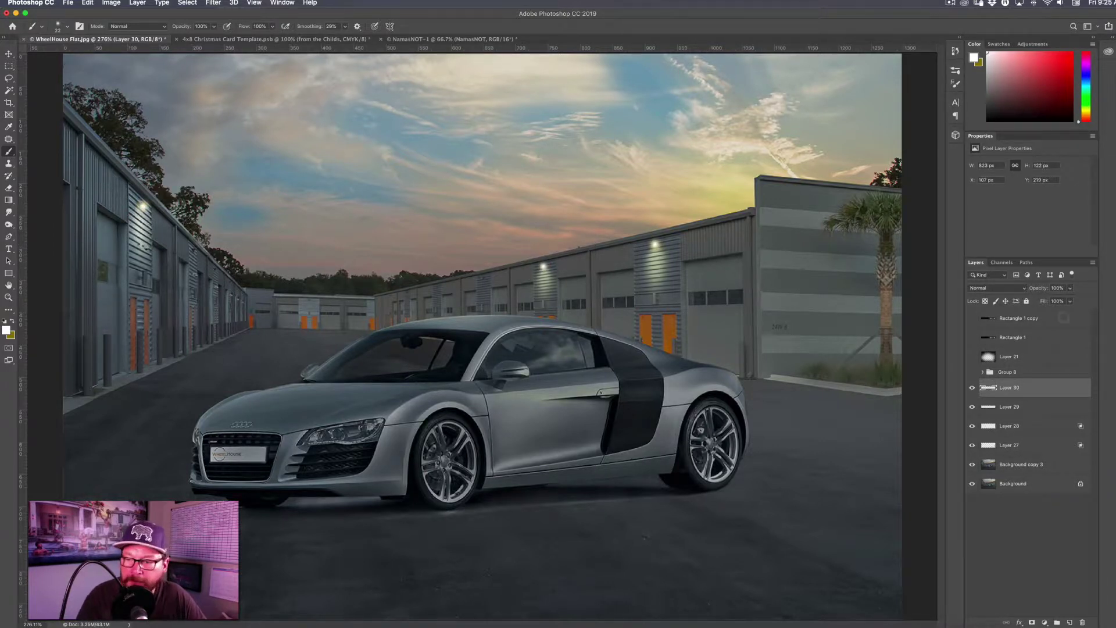
# Step: Set Layer 29 to Color Dodge and Layer 30 to Overlay blending
pyautogui.click(1018, 410)
pyautogui.click(1001, 288)
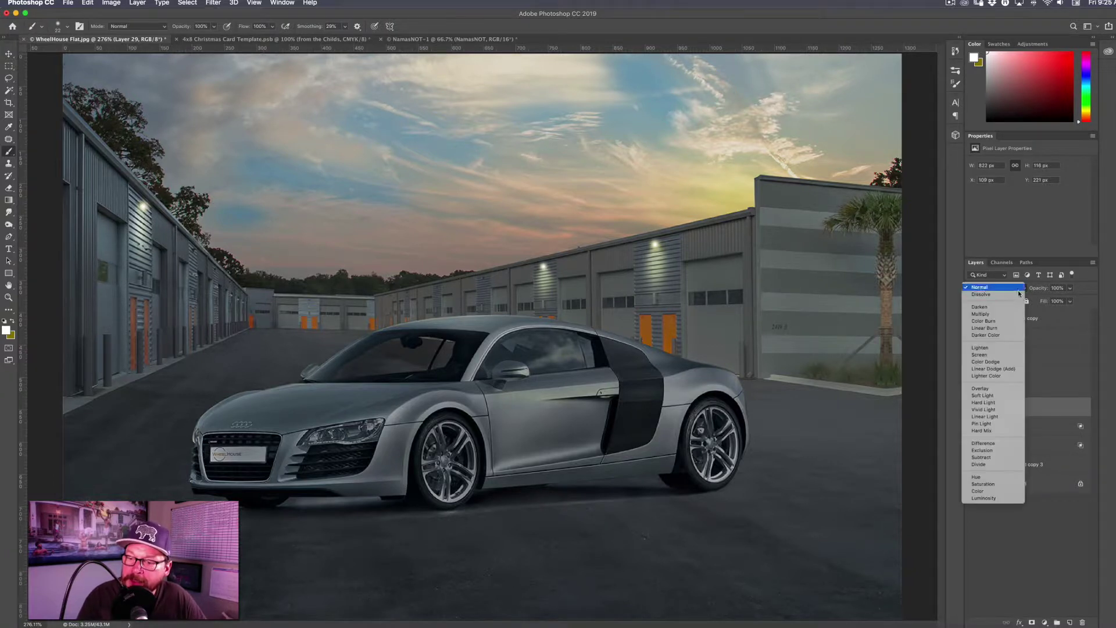
pyautogui.click(996, 362)
pyautogui.click(1010, 388)
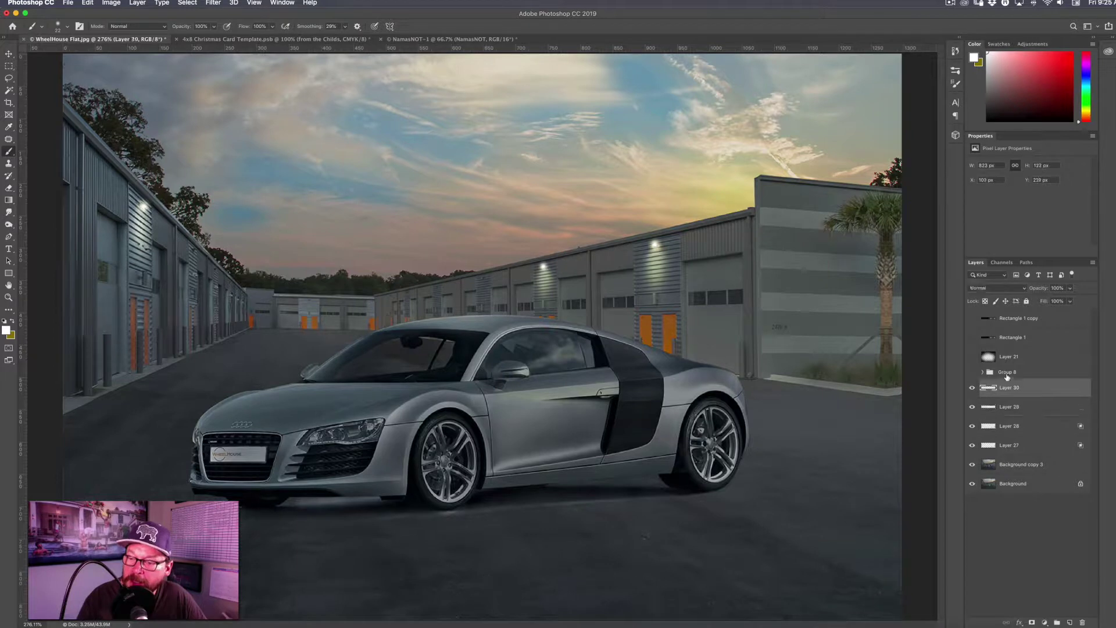
pyautogui.click(1009, 289)
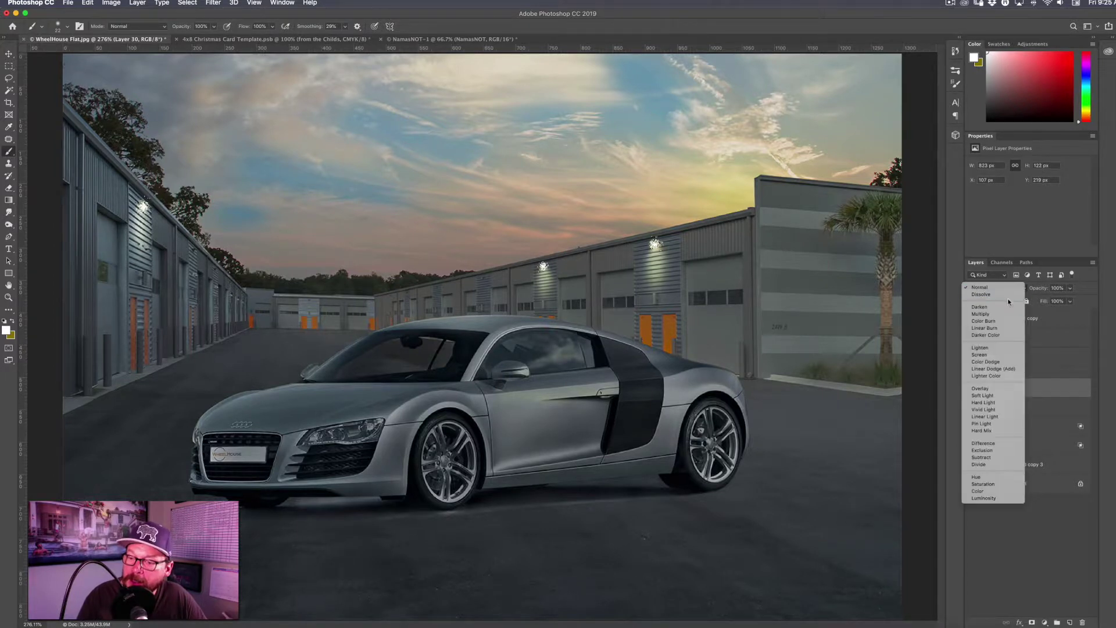
pyautogui.click(1006, 388)
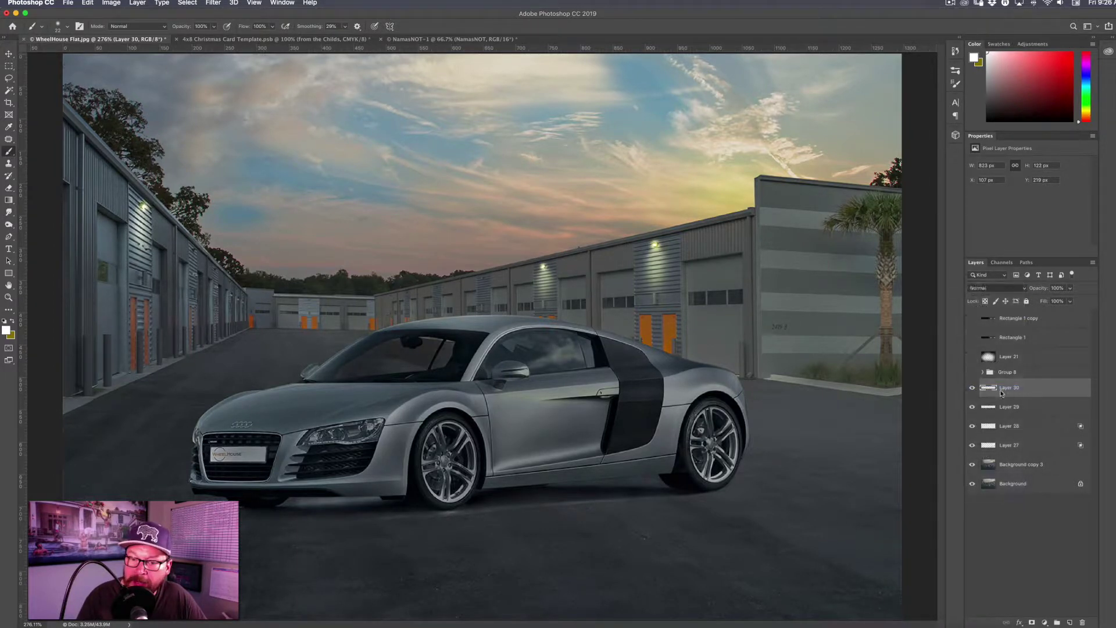
# Step: Set Layer 29's opacity to 47% and Layer 30's to 80%
pyautogui.click(1070, 288)
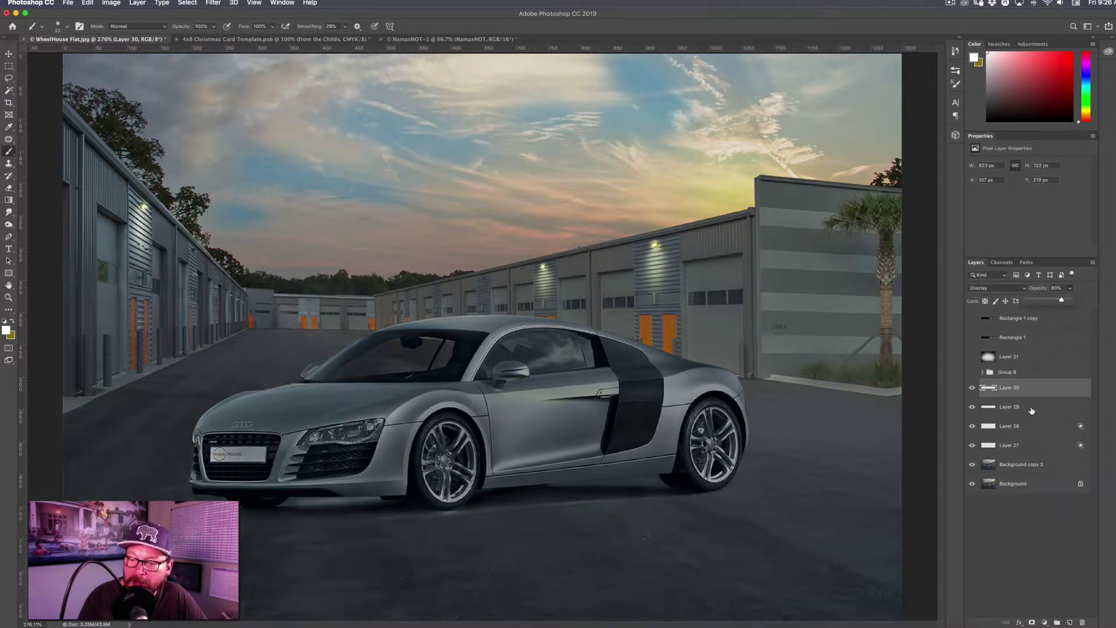
pyautogui.click(1032, 411)
pyautogui.click(1071, 289)
pyautogui.moveTo(1065, 295); pyautogui.dragTo(1044, 303)
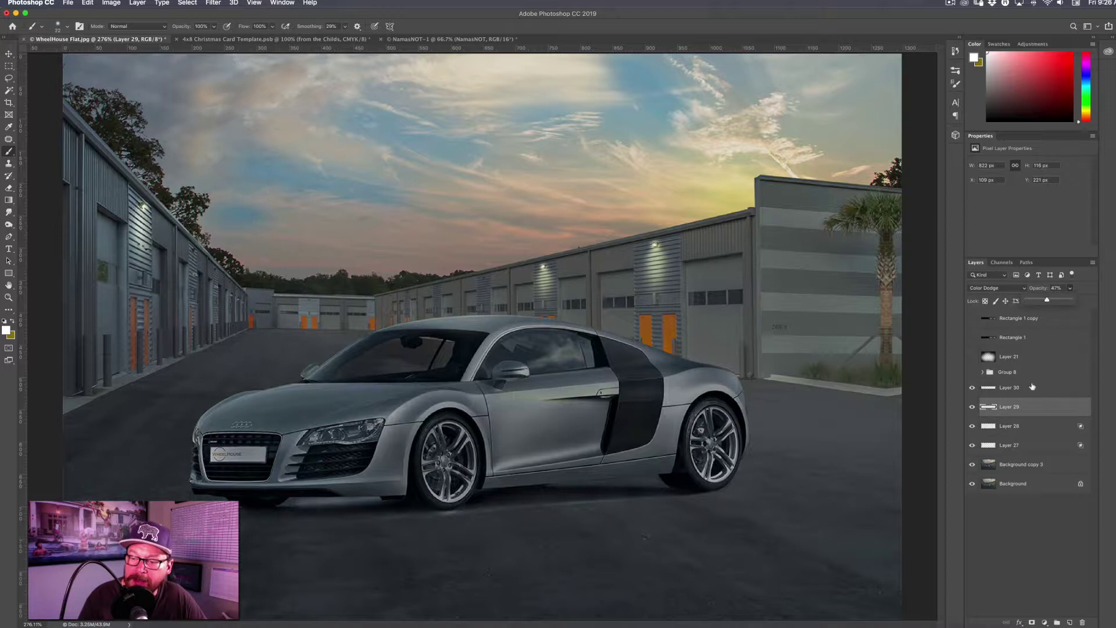
pyautogui.click(1032, 386)
pyautogui.click(1070, 288)
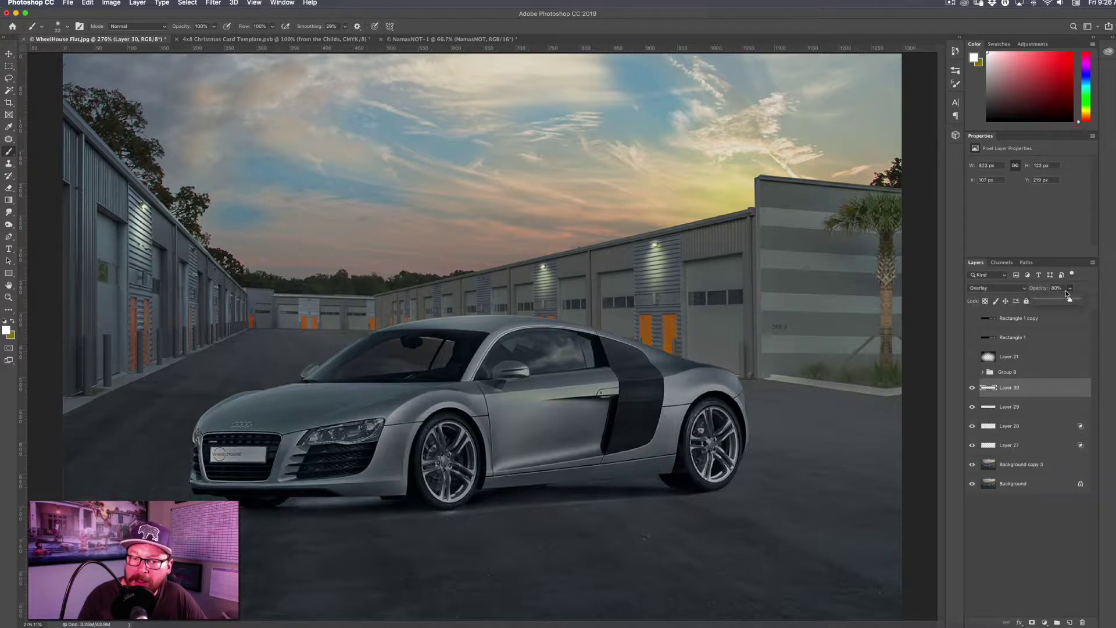
pyautogui.click(1027, 407)
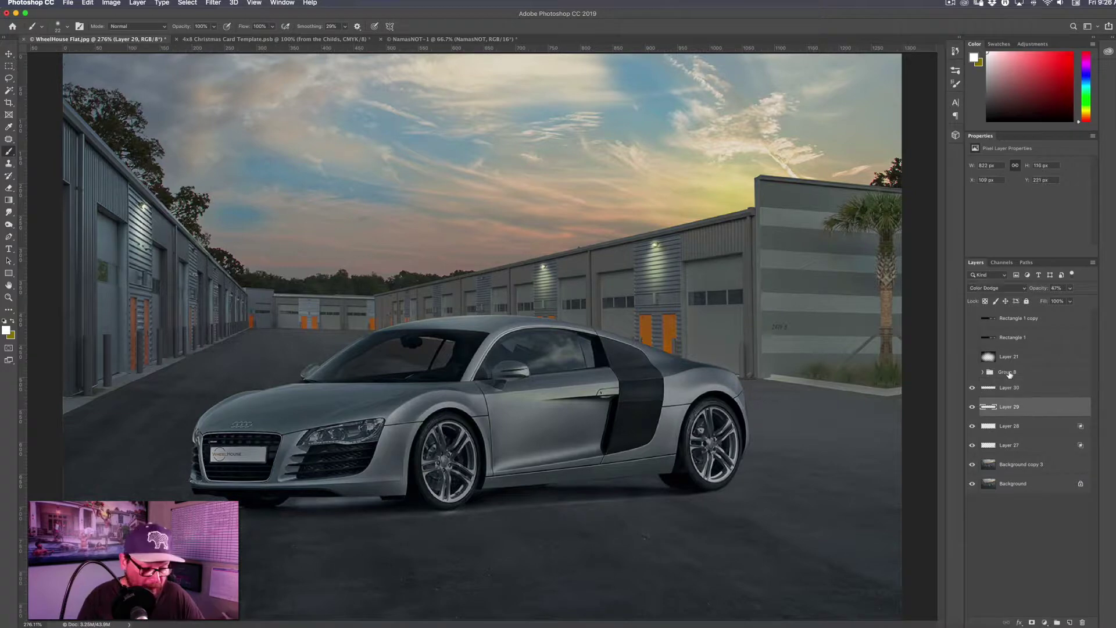
# Step: Resize the eraser and erase the top of the left lamp glow on Layer 29
pyautogui.press('e')
pyautogui.scroll(6, 669, 232)
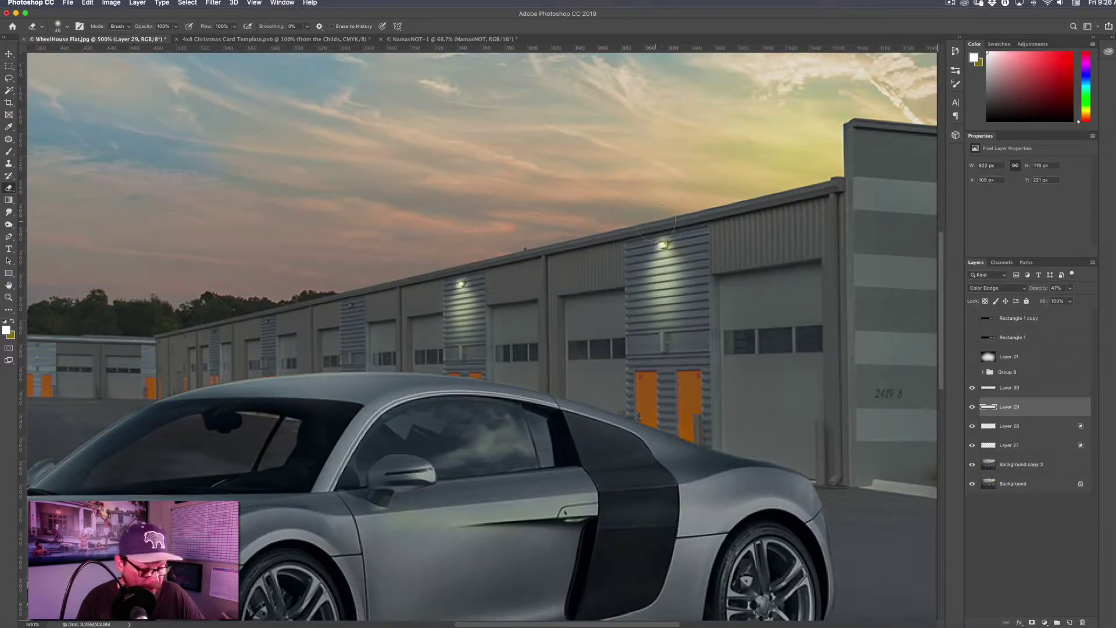
pyautogui.moveTo(657, 219)
pyautogui.mouseDown()
pyautogui.moveTo(639, 219)
pyautogui.moveTo(660, 231)
pyautogui.mouseUp()
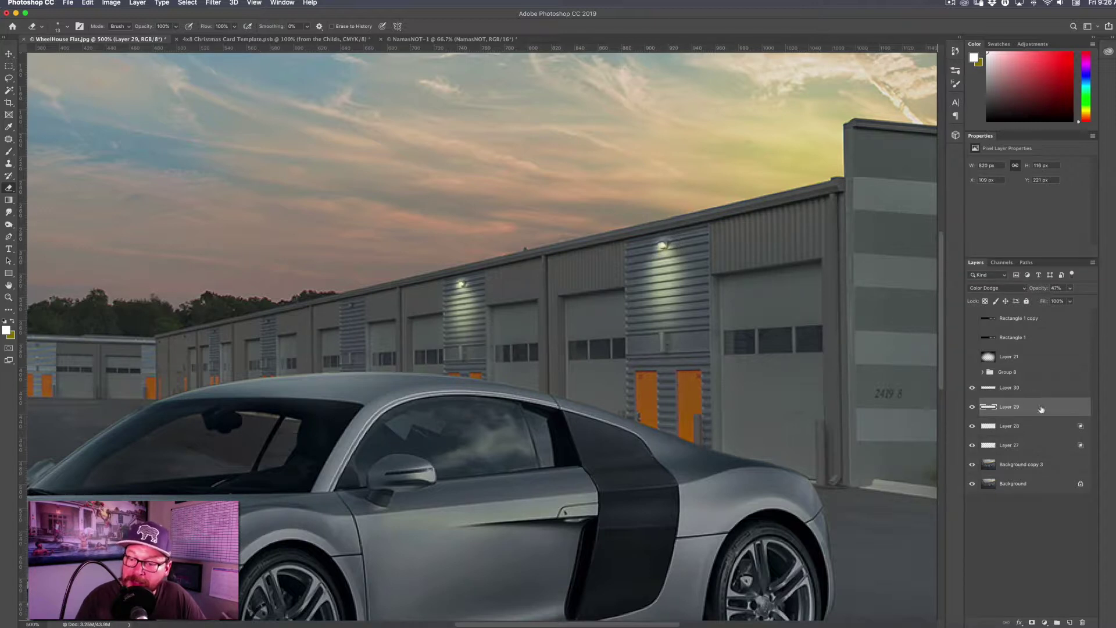
pyautogui.click(1024, 386)
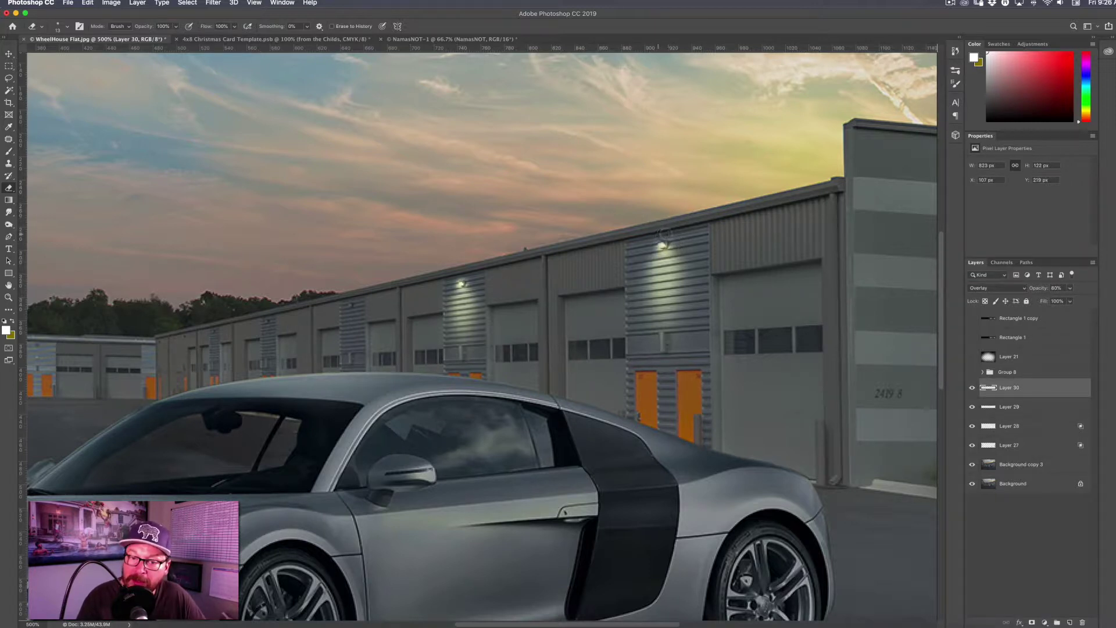
pyautogui.moveTo(675, 238); pyautogui.dragTo(681, 237)
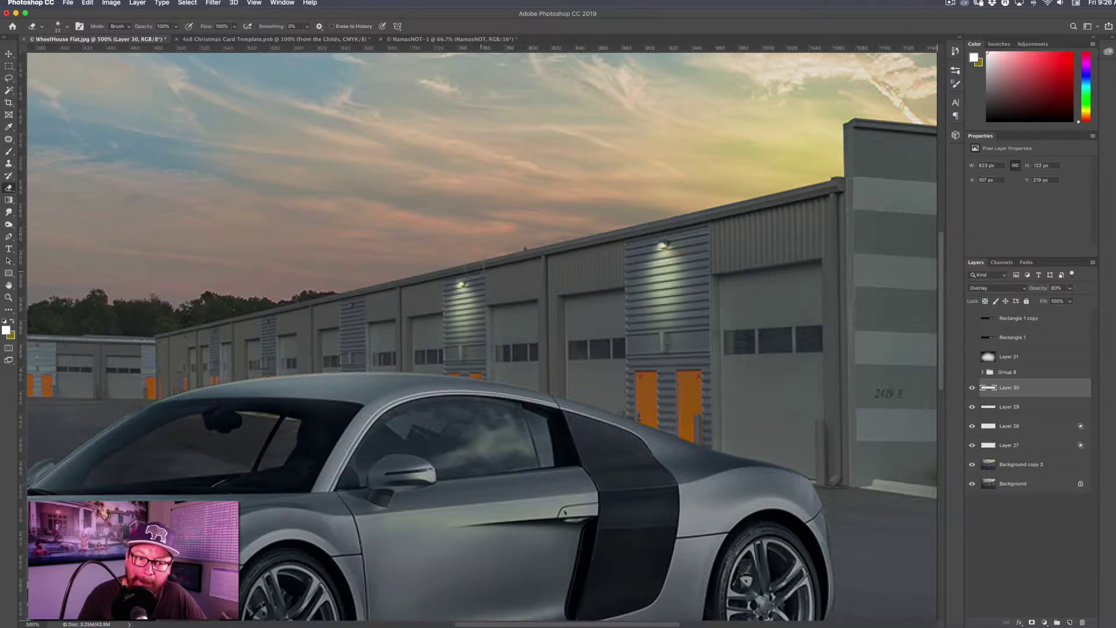
pyautogui.click(1018, 406)
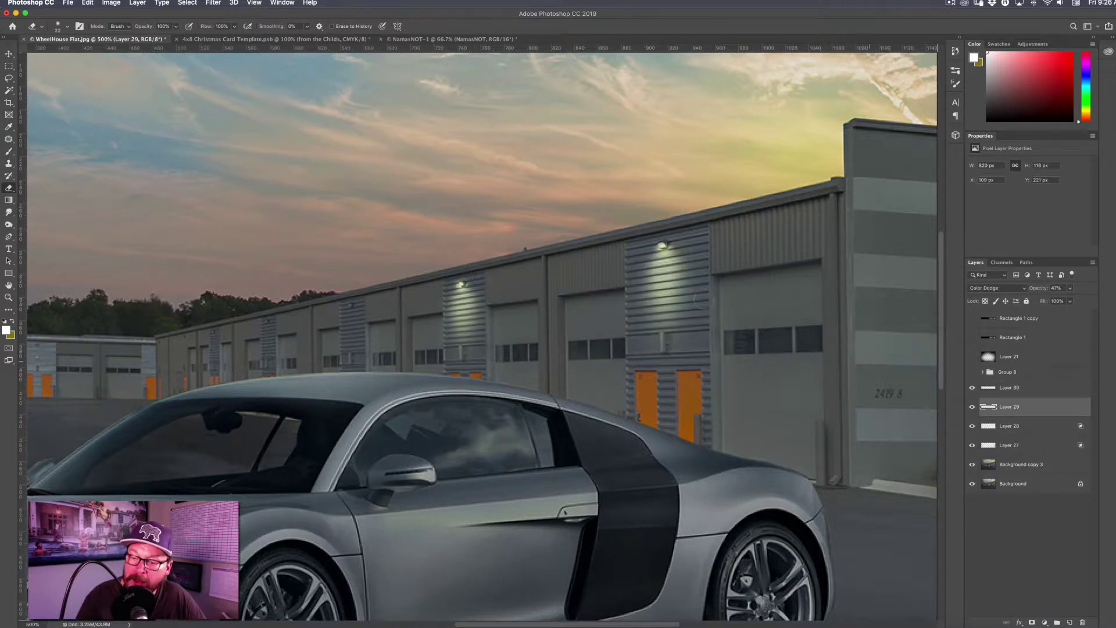
pyautogui.moveTo(462, 271); pyautogui.dragTo(457, 271)
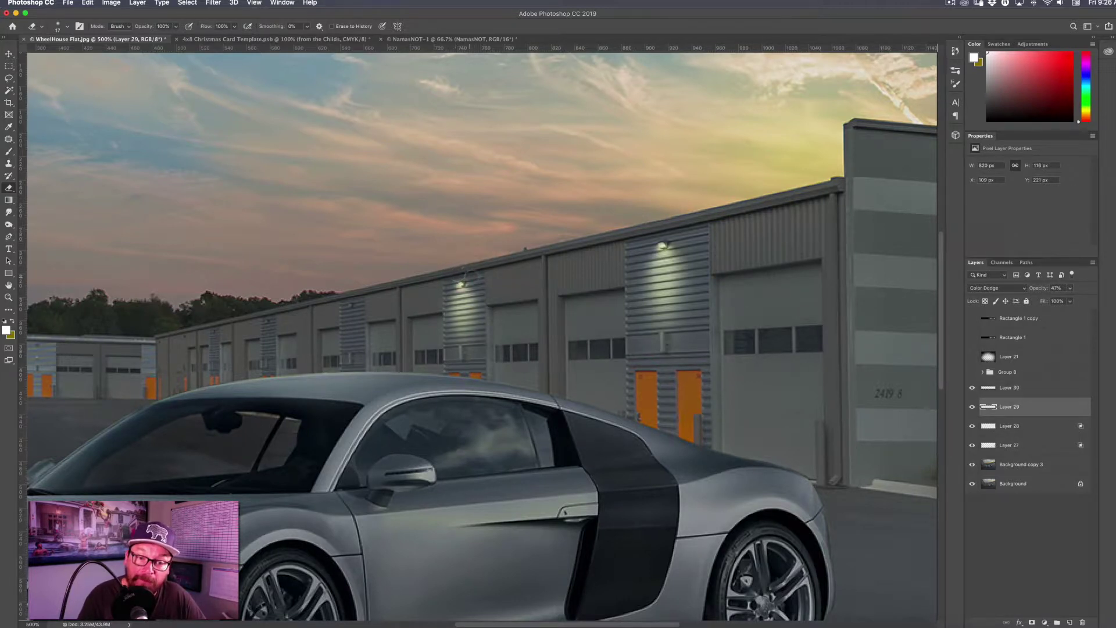
pyautogui.hscroll(-15, 518, 337)
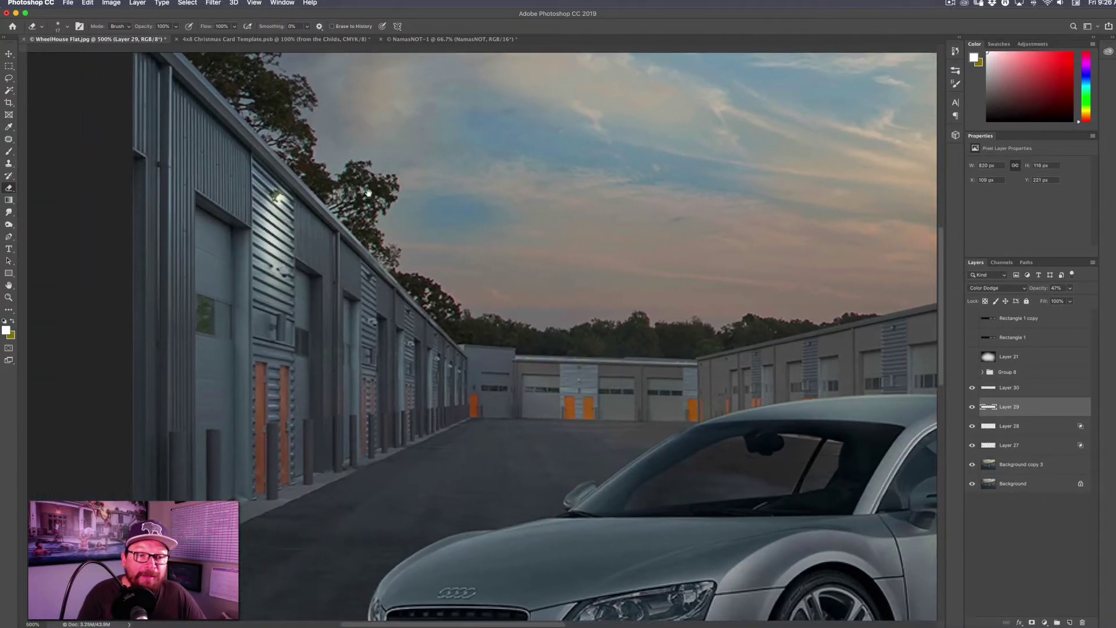
pyautogui.moveTo(294, 185); pyautogui.dragTo(282, 182)
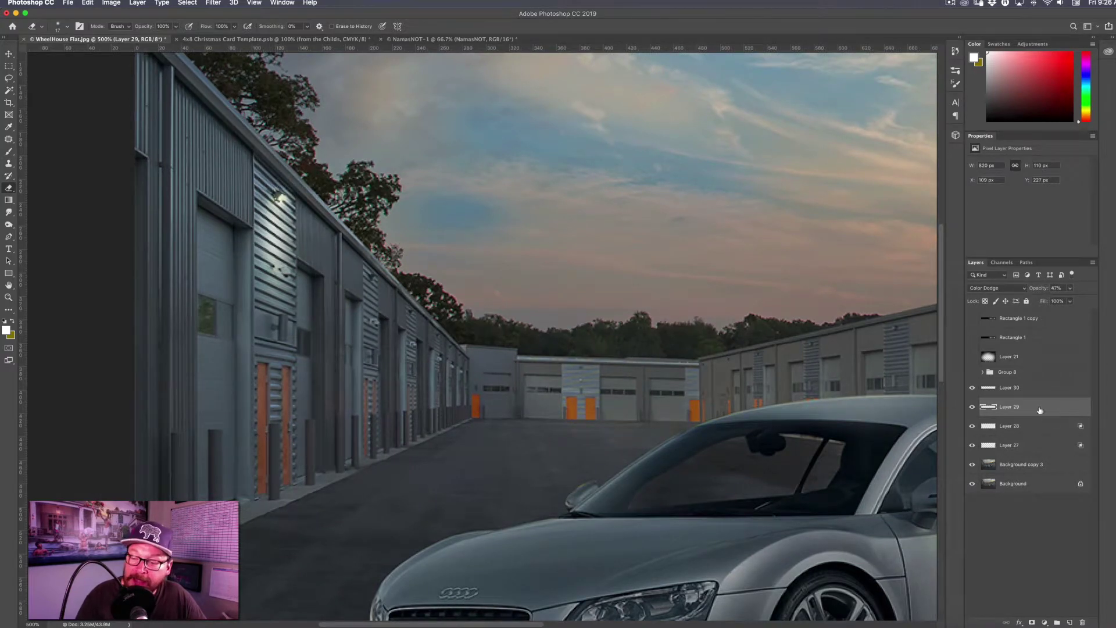
# Step: Trim the top edge of the highlight streak on Layer 30
pyautogui.click(1027, 392)
pyautogui.click(1027, 390)
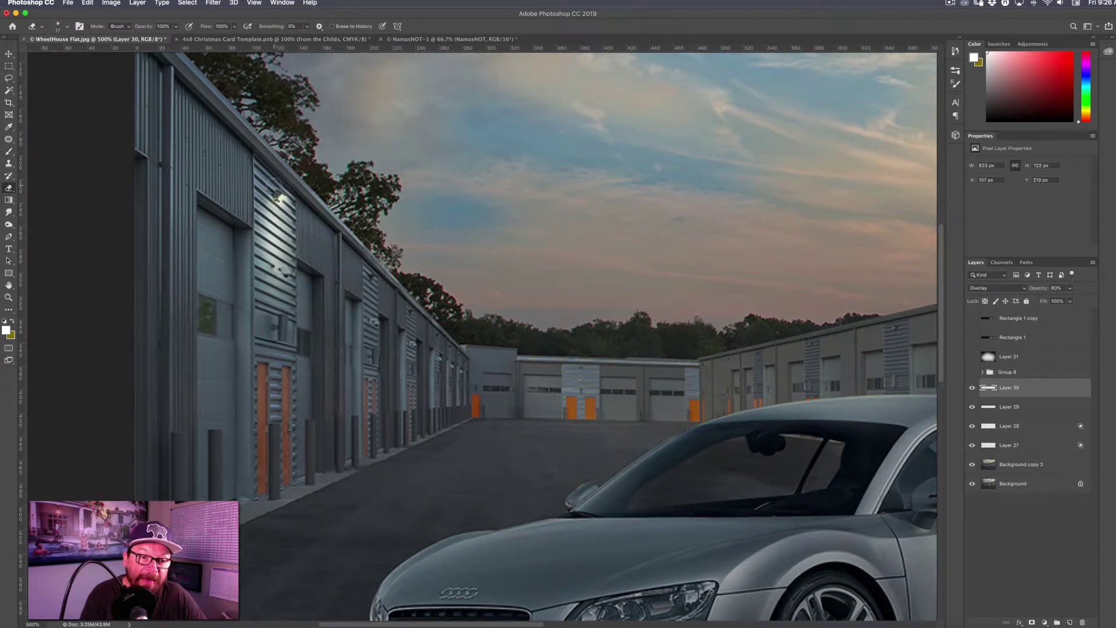
pyautogui.click(284, 185)
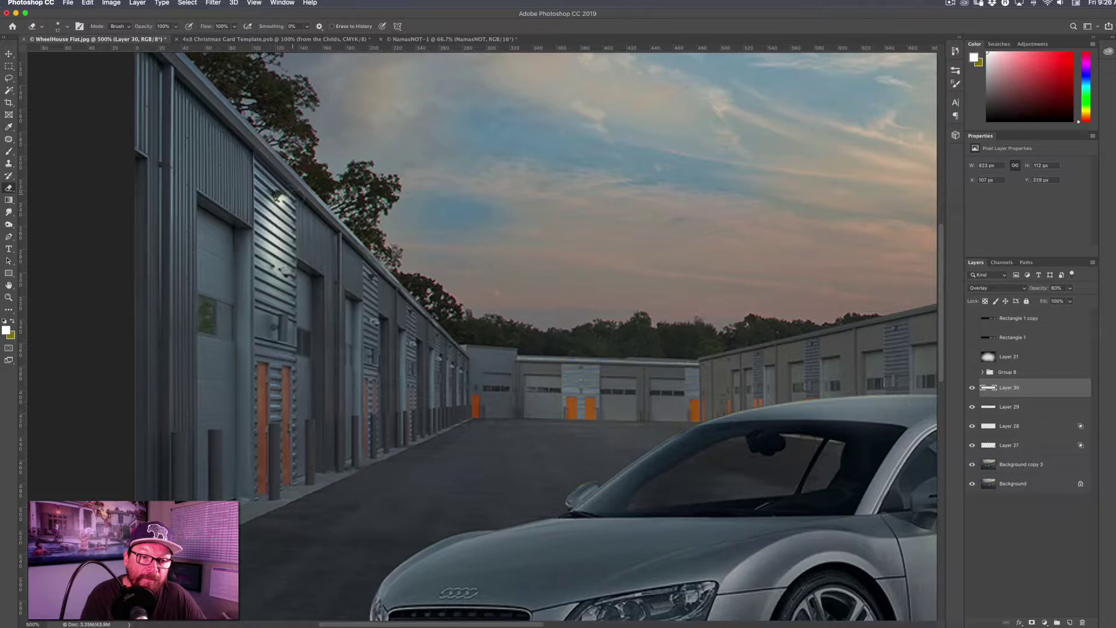
# Step: Zoom out and fit the whole storage-lot composite on screen
pyautogui.keyDown('alt'); pyautogui.keyDown('super'); pyautogui.click(631, 434); pyautogui.keyUp('super'); pyautogui.keyUp('alt')
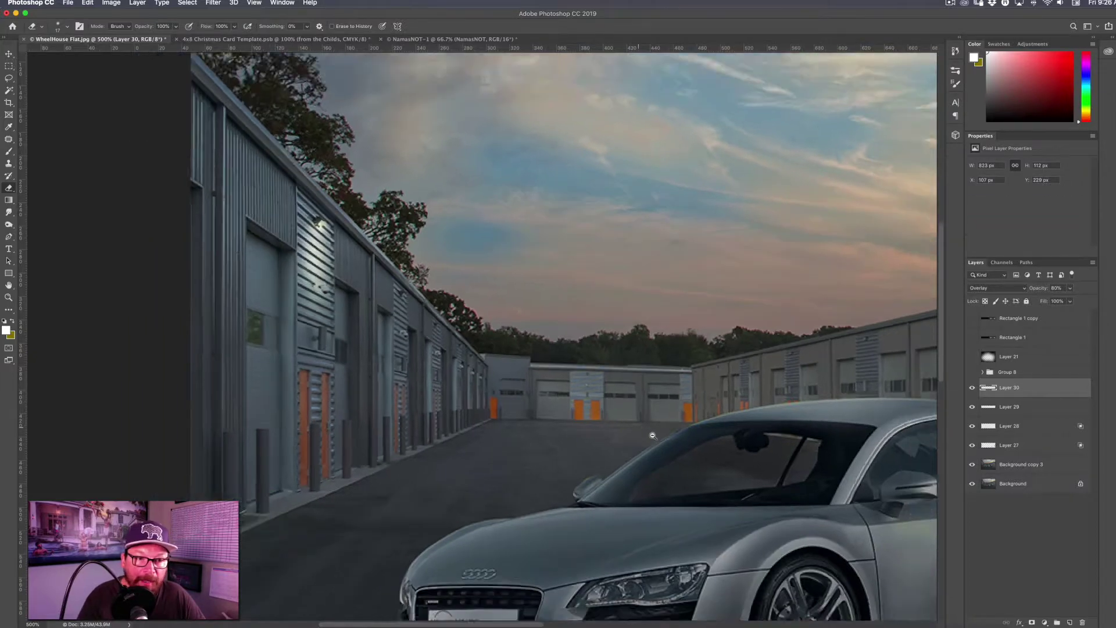
pyautogui.keyDown('alt'); pyautogui.keyDown('super'); pyautogui.click(686, 438); pyautogui.keyUp('super'); pyautogui.keyUp('alt')
pyautogui.moveTo(464, 379); pyautogui.dragTo(321, 379)
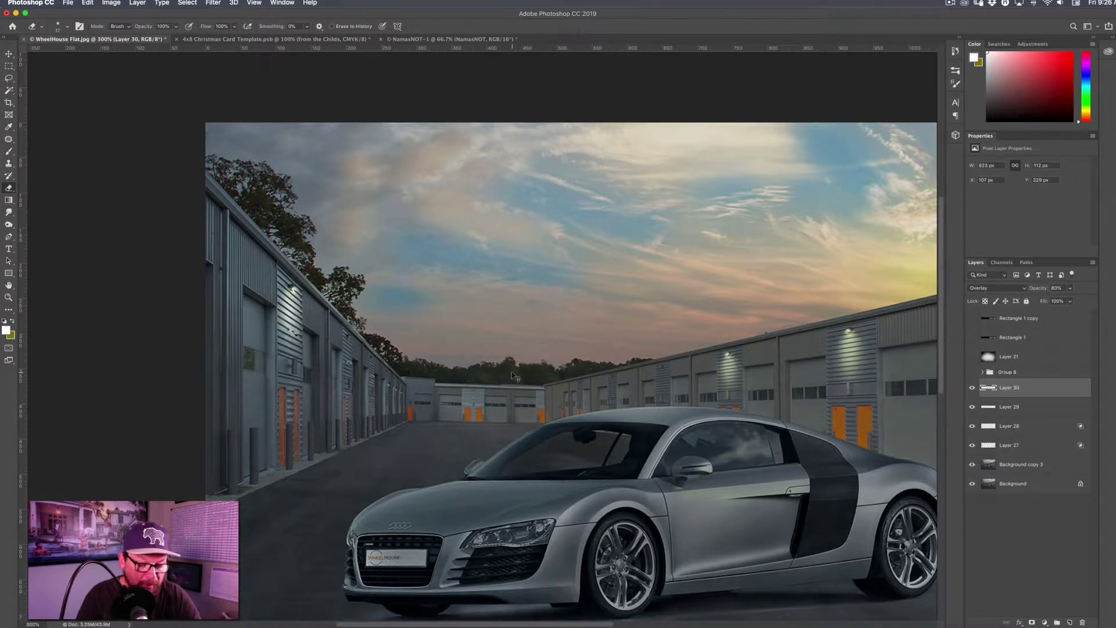
pyautogui.press('super+0')
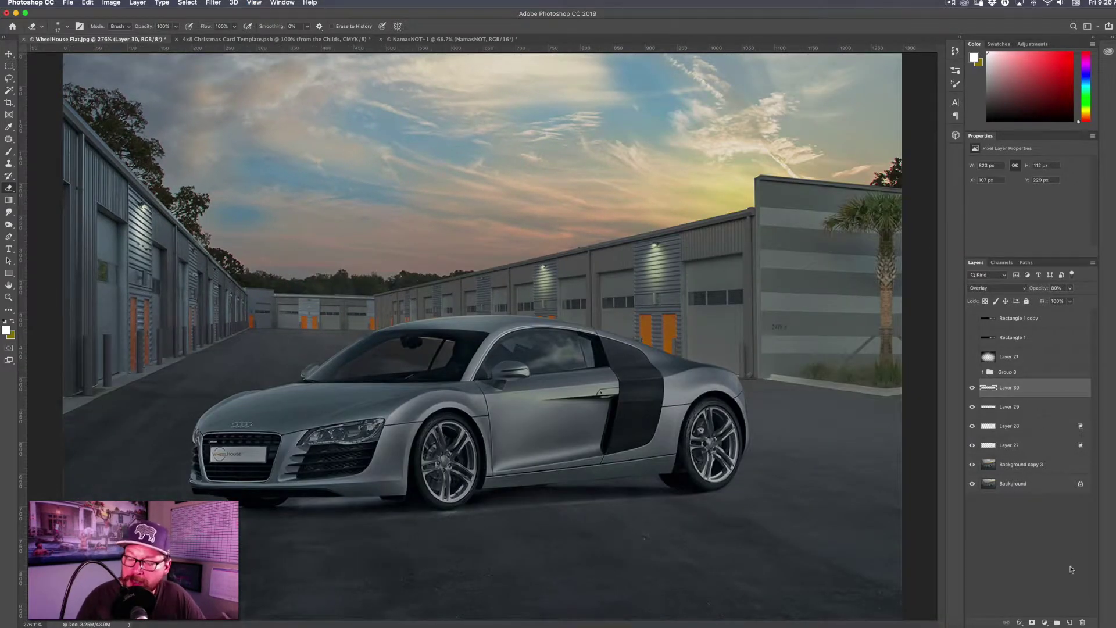
# Step: Add Layer 31 and paint soft white glows on two right-hand wall lights
pyautogui.click(1070, 623)
pyautogui.press('b')
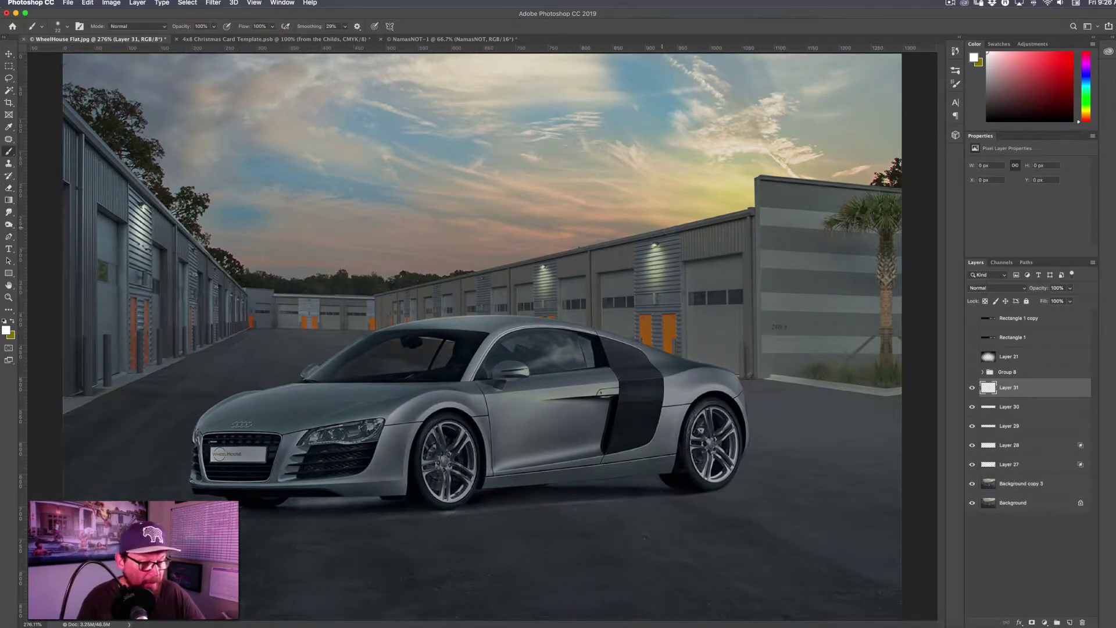
pyautogui.moveTo(641, 252)
pyautogui.mouseDown()
pyautogui.moveTo(677, 257)
pyautogui.moveTo(655, 248)
pyautogui.mouseUp()
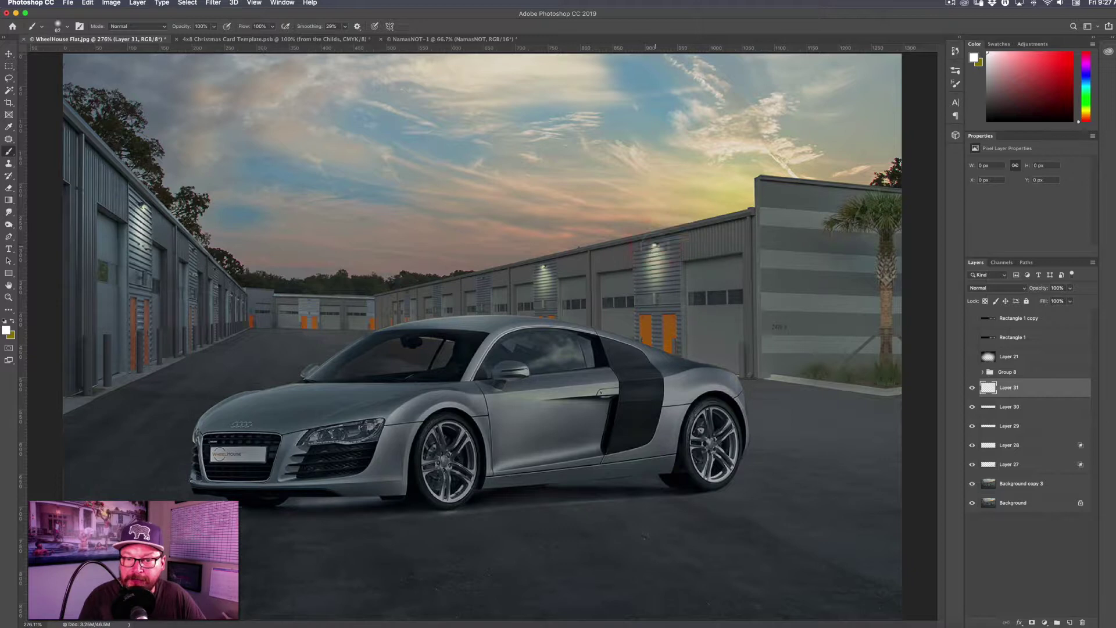
pyautogui.click(655, 247)
pyautogui.moveTo(575, 259); pyautogui.dragTo(559, 259)
pyautogui.click(544, 266)
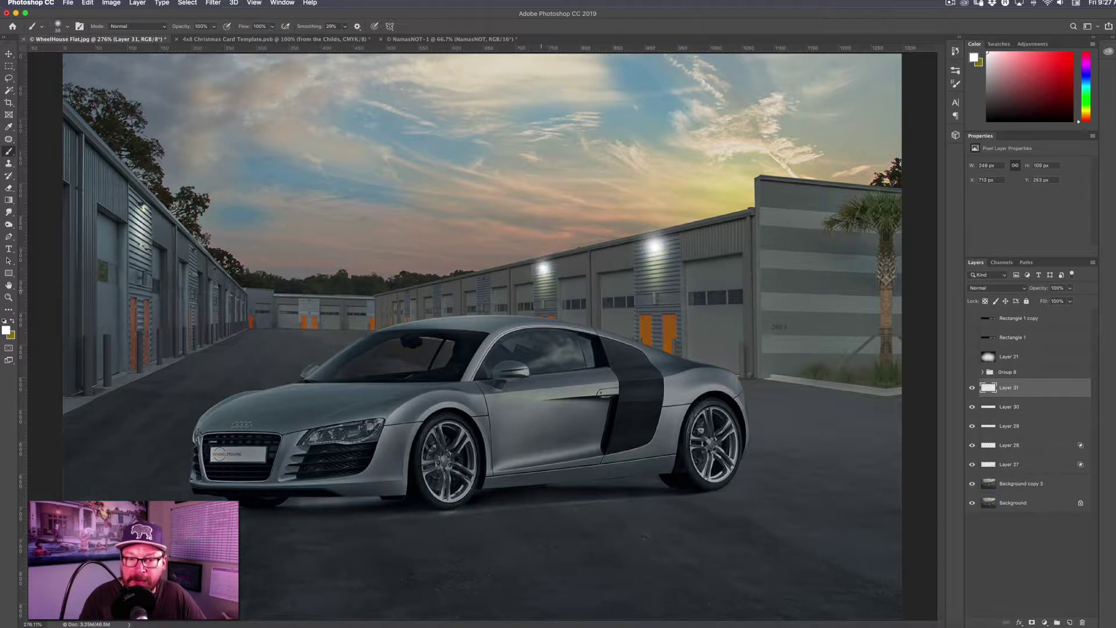
# Step: Blend Layer 31 in Overlay and fade it to about 30% opacity
pyautogui.click(1070, 288)
pyautogui.moveTo(1072, 300); pyautogui.dragTo(1052, 301)
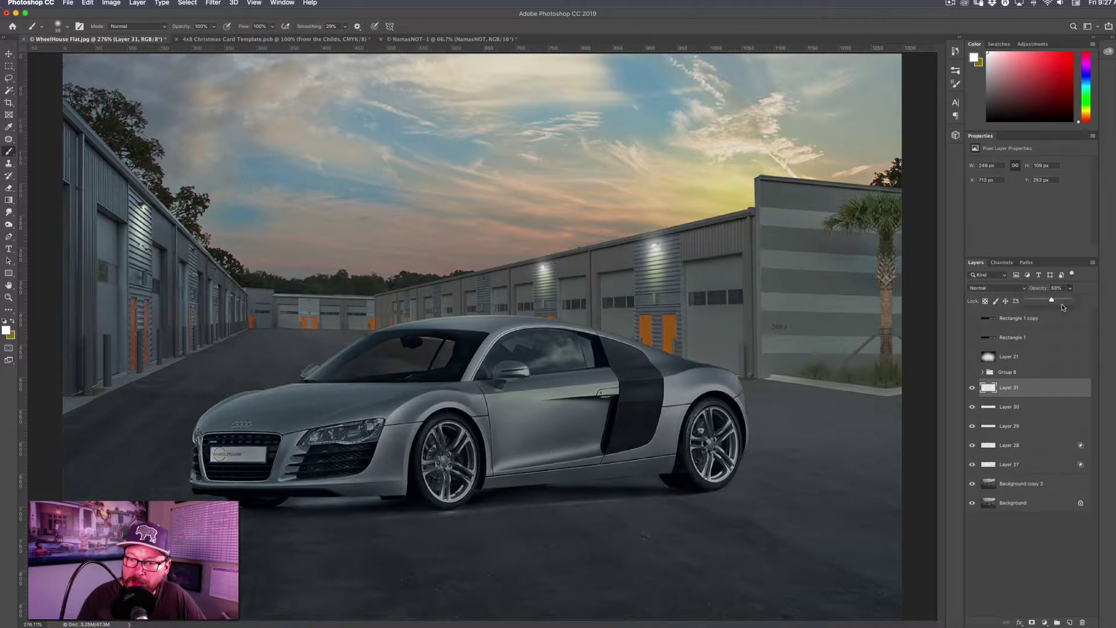
pyautogui.click(1022, 289)
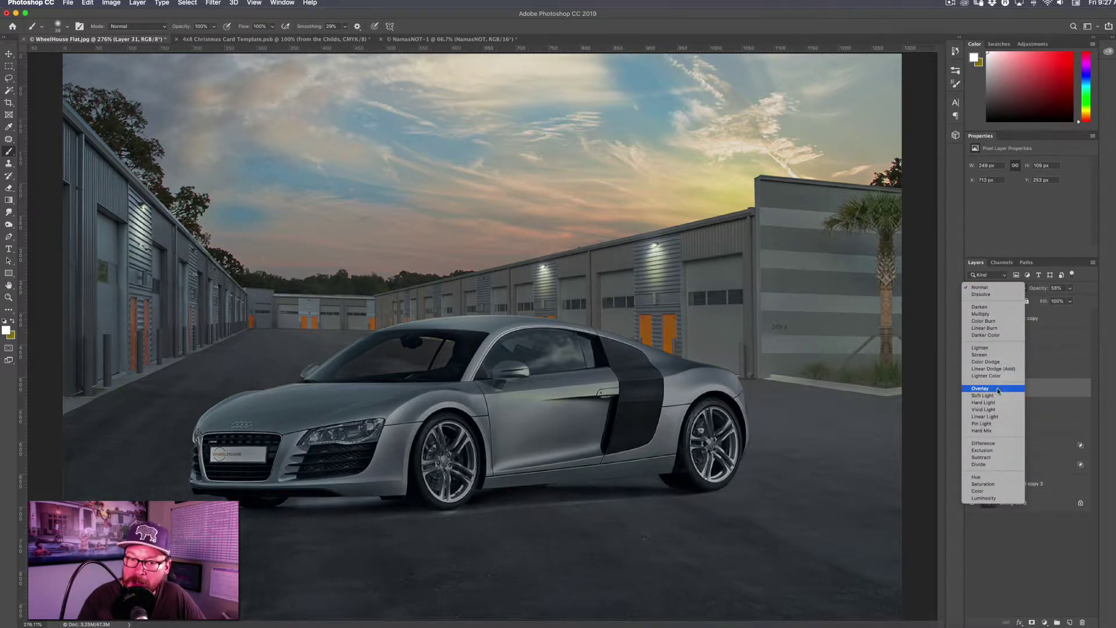
pyautogui.click(999, 390)
pyautogui.click(1009, 288)
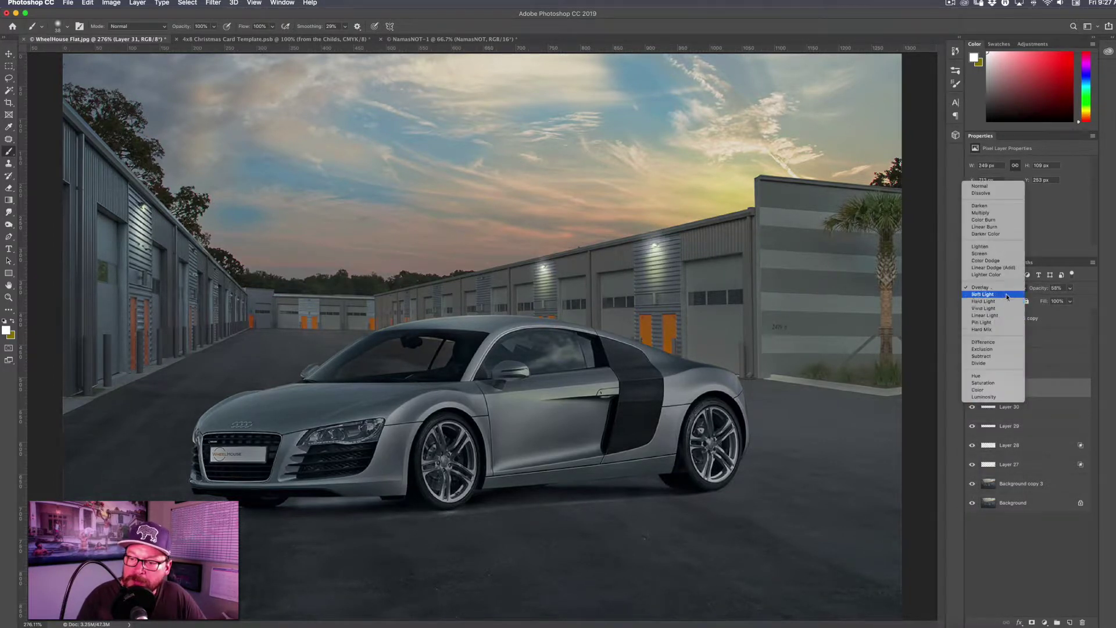
pyautogui.click(1008, 295)
pyautogui.click(1005, 287)
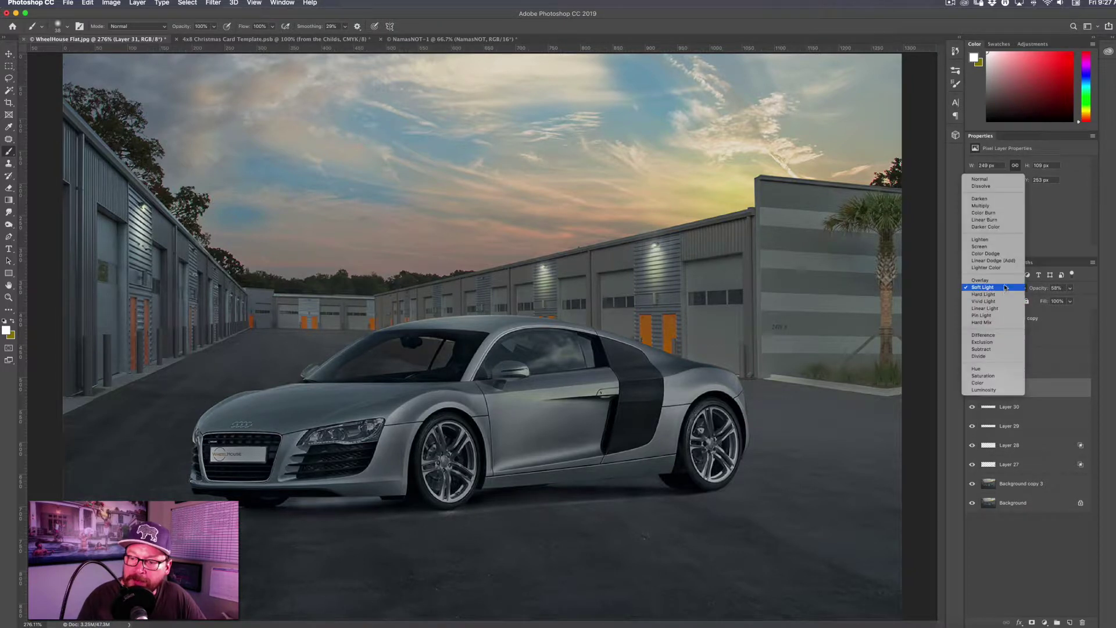
pyautogui.click(1006, 281)
pyautogui.click(1070, 288)
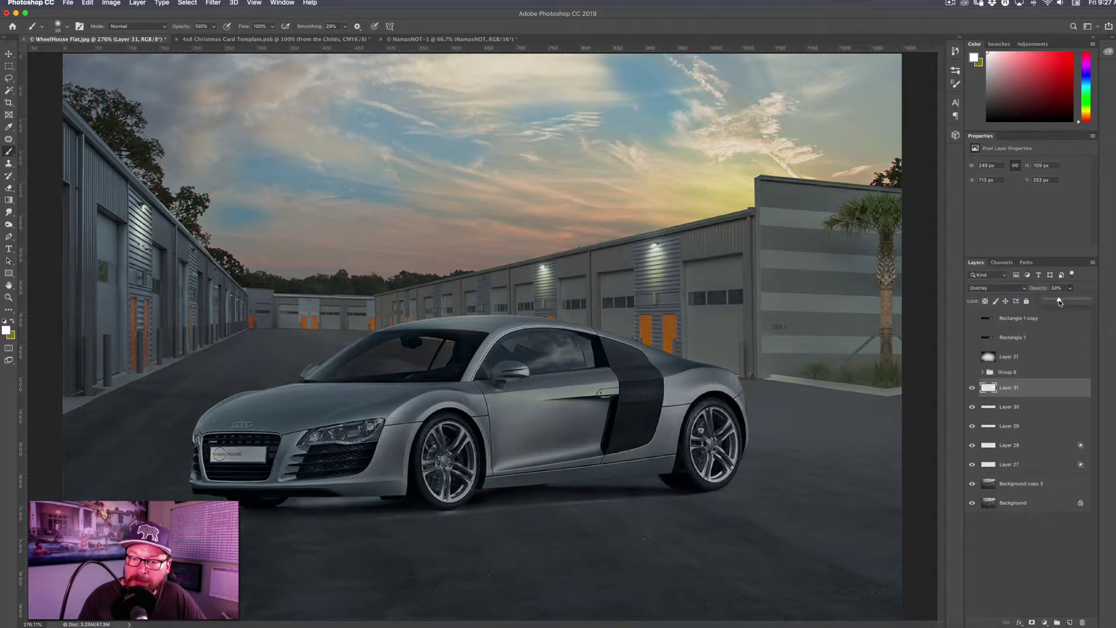
pyautogui.moveTo(1059, 302); pyautogui.dragTo(1056, 302)
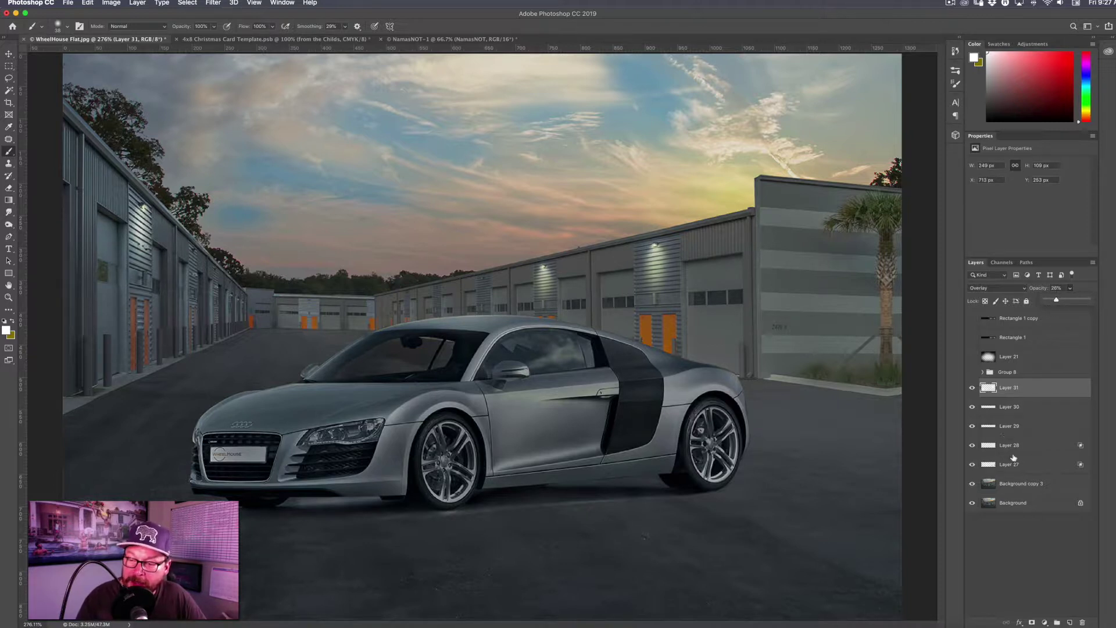
# Step: Group Layers 27–31 into Group 11 and lower its opacity to 76%
pyautogui.keyDown('shift'); pyautogui.click(1015, 465); pyautogui.keyUp('shift')
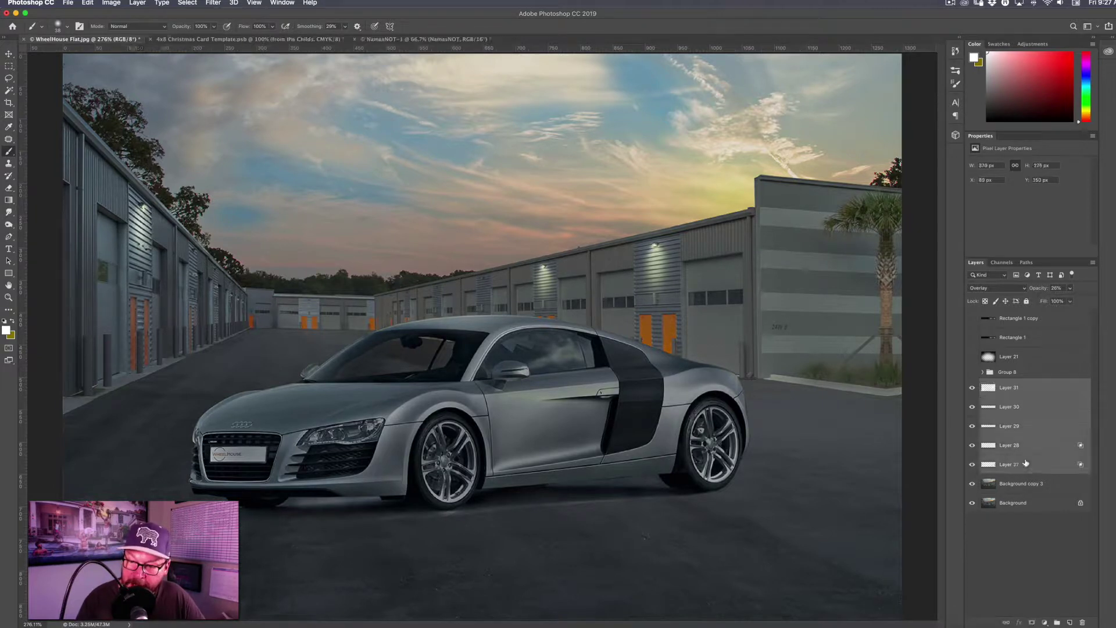
pyautogui.press('super+g')
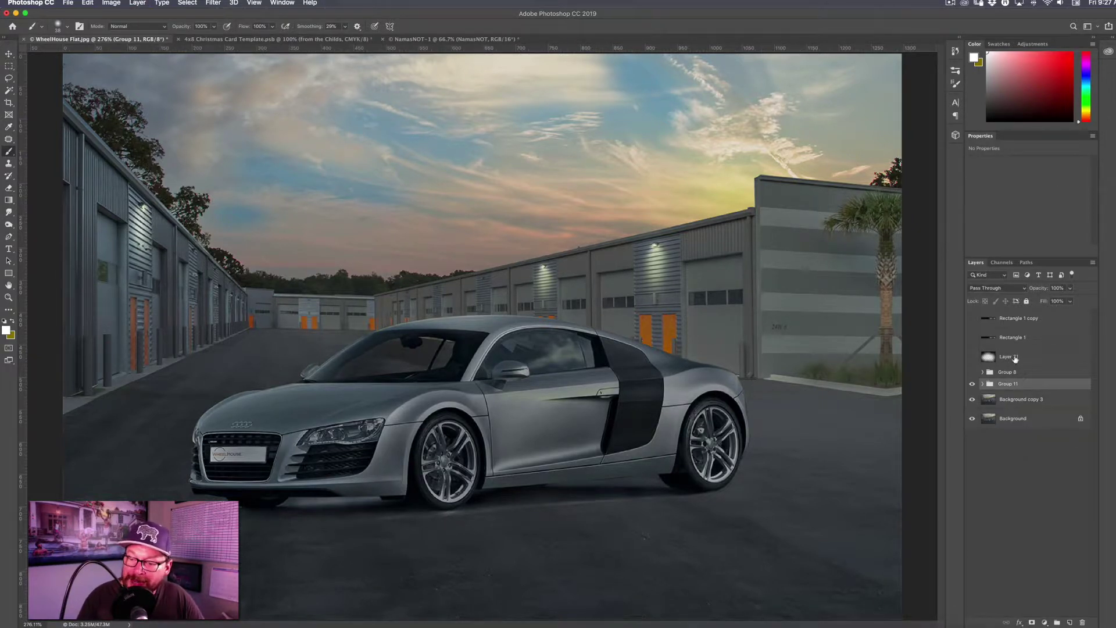
pyautogui.click(1070, 288)
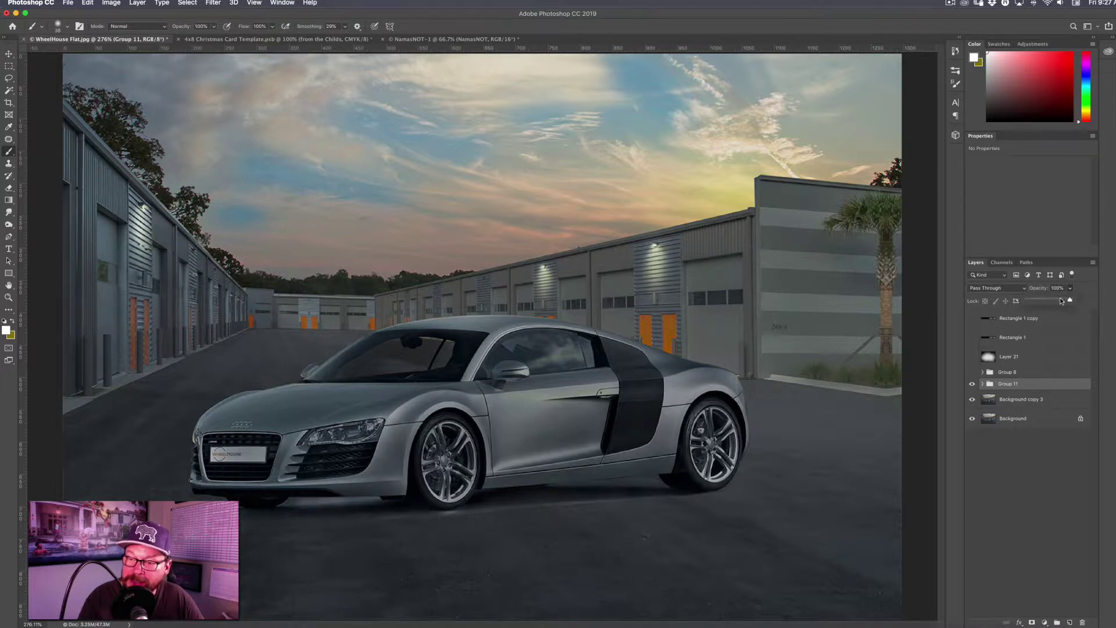
pyautogui.moveTo(1061, 298); pyautogui.dragTo(1057, 300)
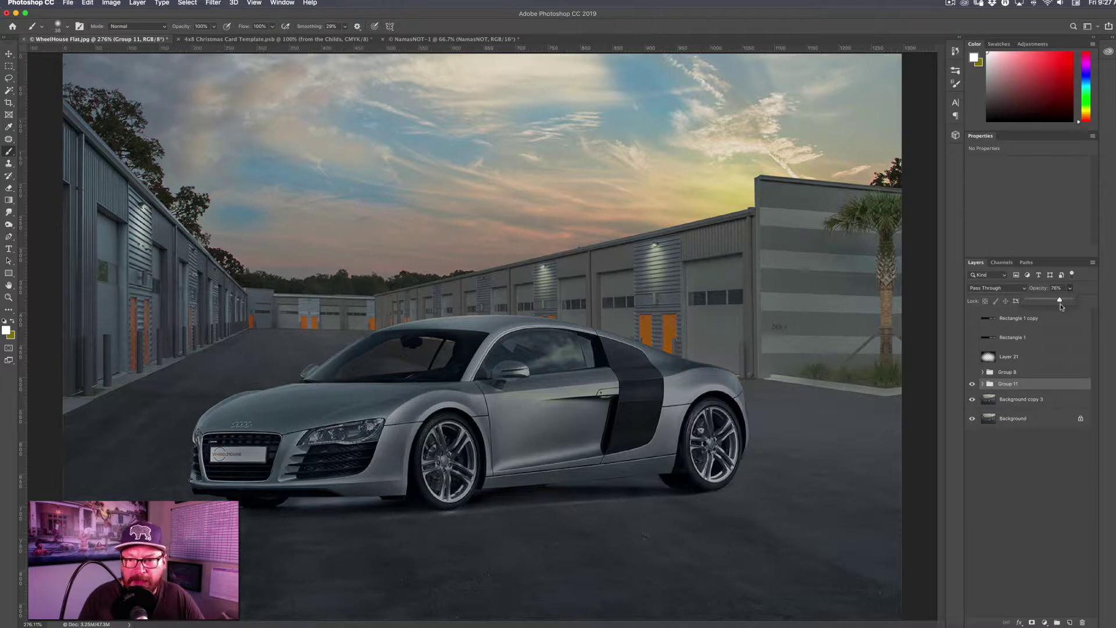
# Step: Commit Group 11's 76% opacity, ready an enlarged Eraser on its layers, then collapse it
pyautogui.click(1004, 388)
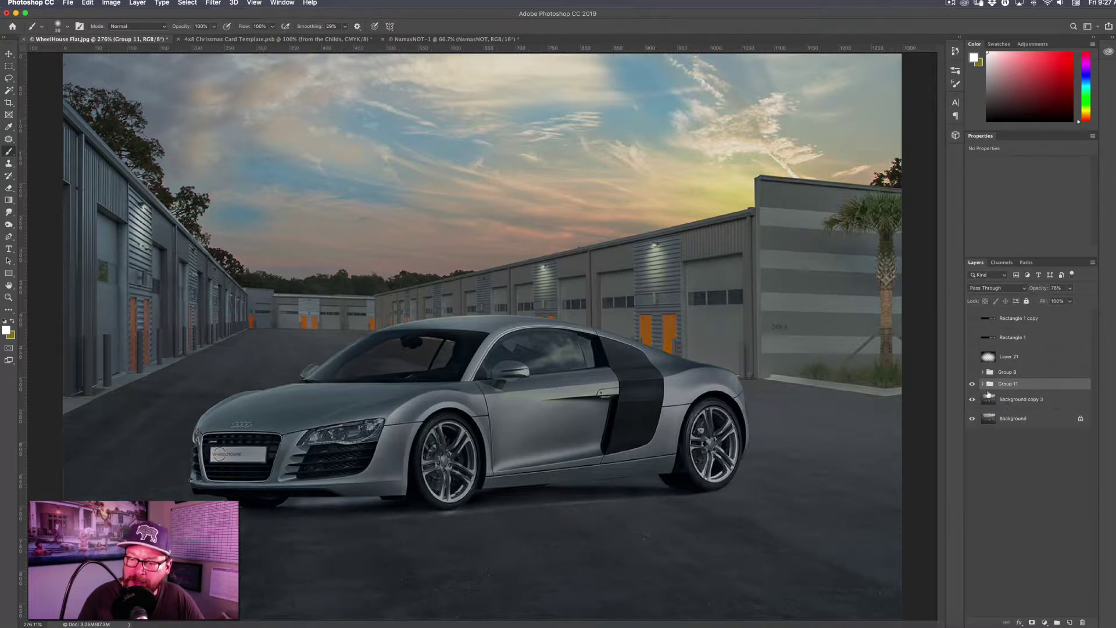
pyautogui.click(983, 385)
pyautogui.click(1013, 456)
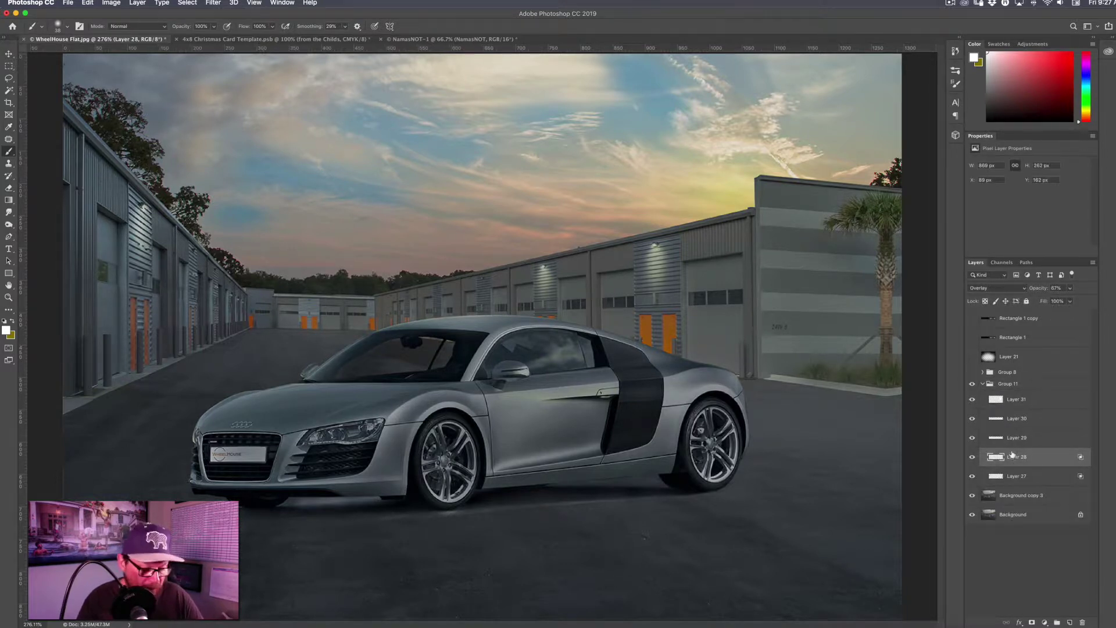
pyautogui.press('e')
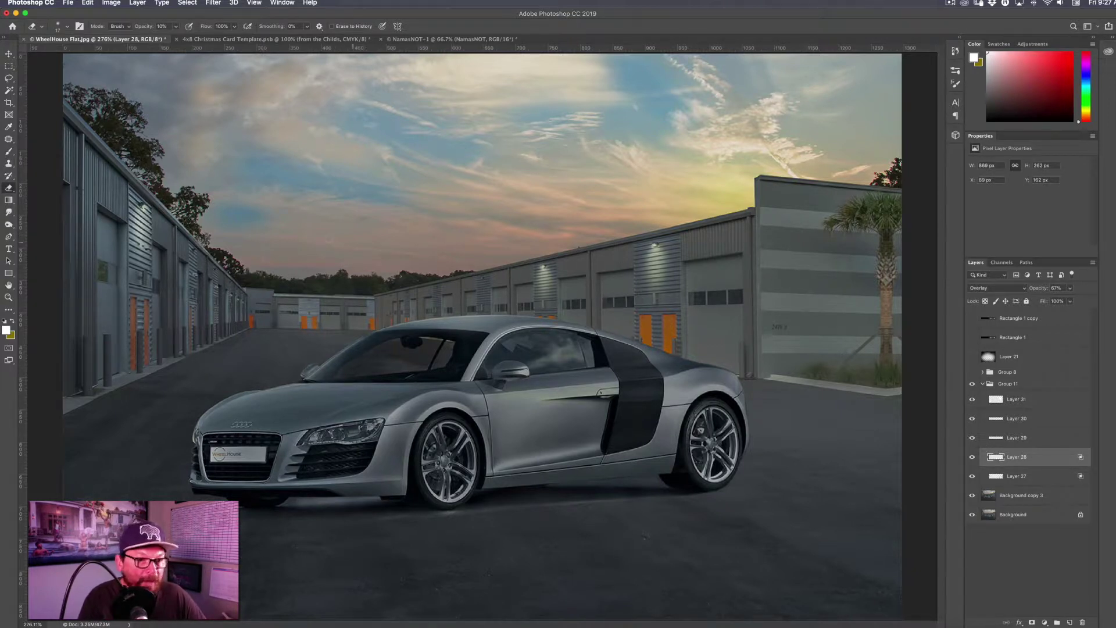
pyautogui.moveTo(351, 322); pyautogui.dragTo(396, 318)
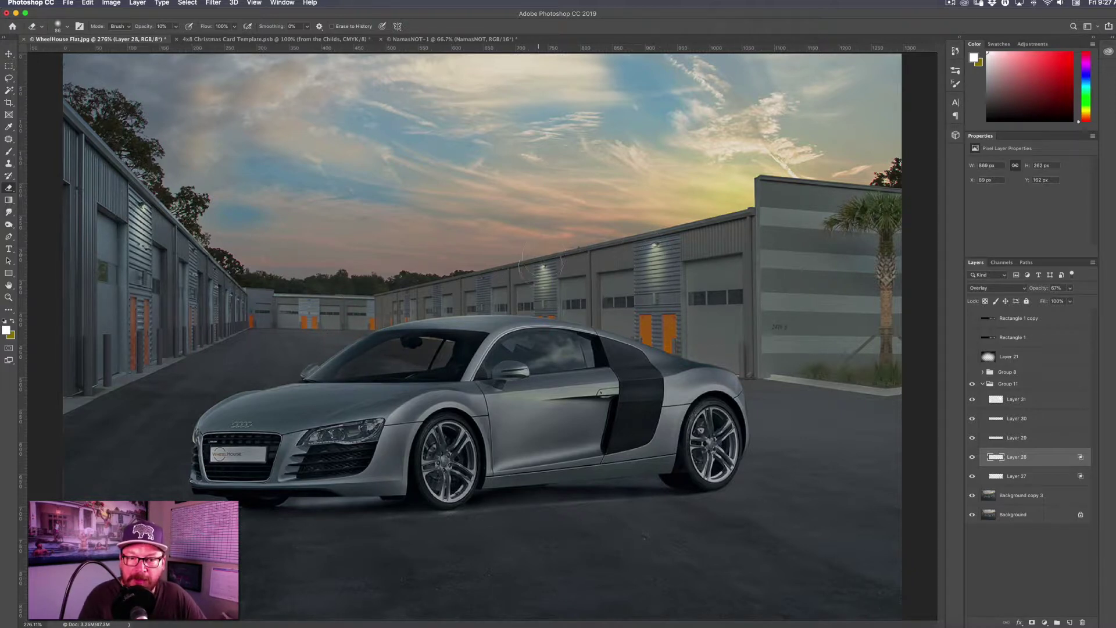
pyautogui.click(1027, 476)
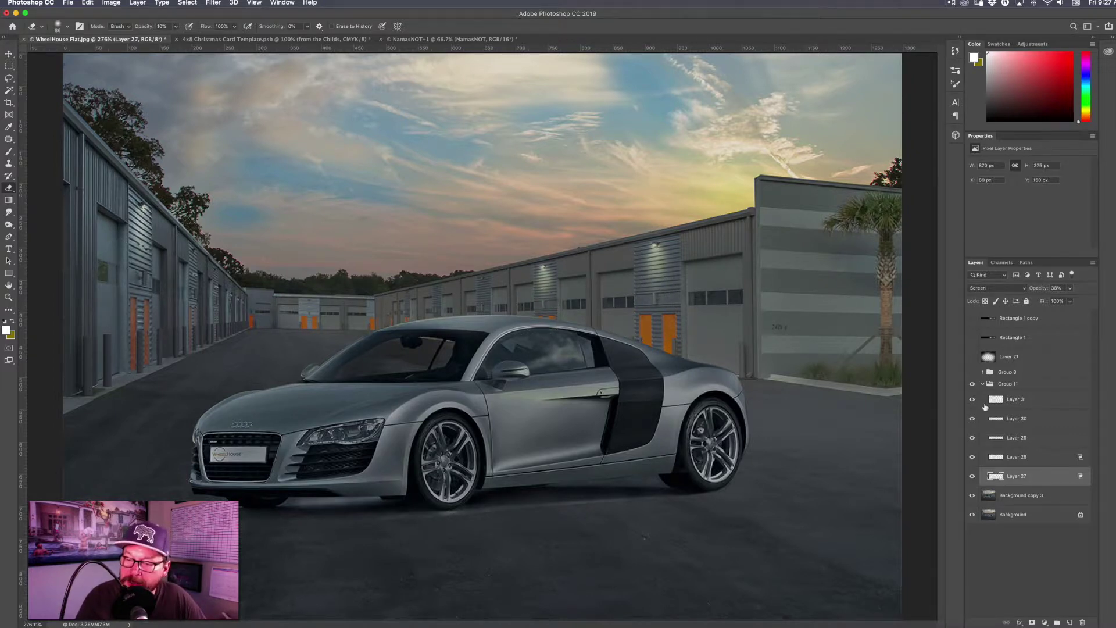
pyautogui.click(983, 385)
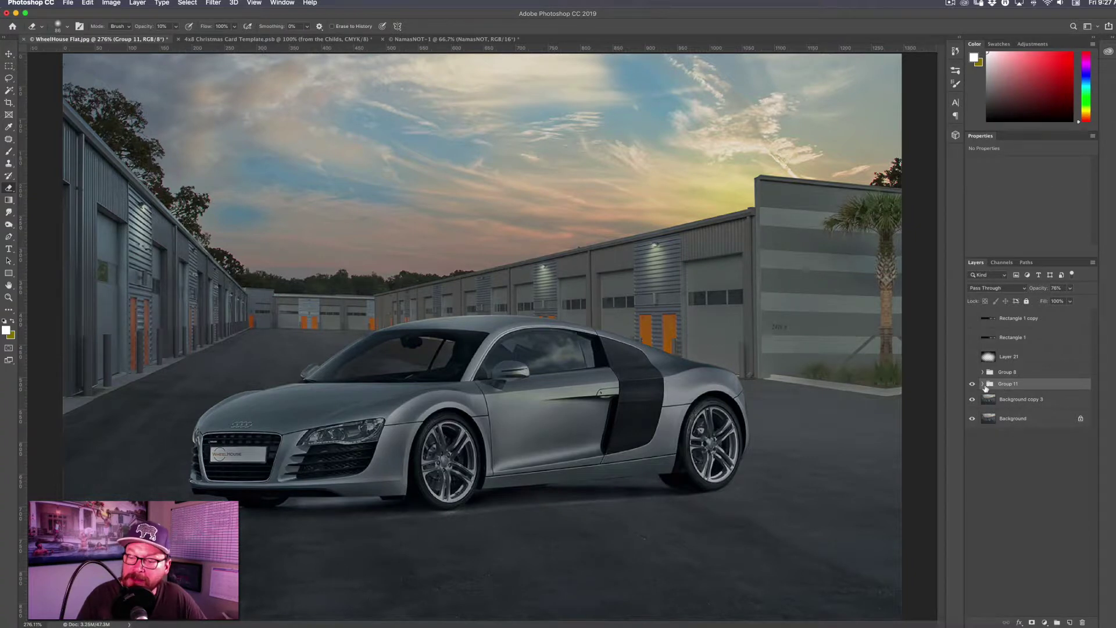
# Step: Drag Layer 30 and Layer 29 out of Group 11 to sit directly above it
pyautogui.click(983, 385)
pyautogui.click(1025, 405)
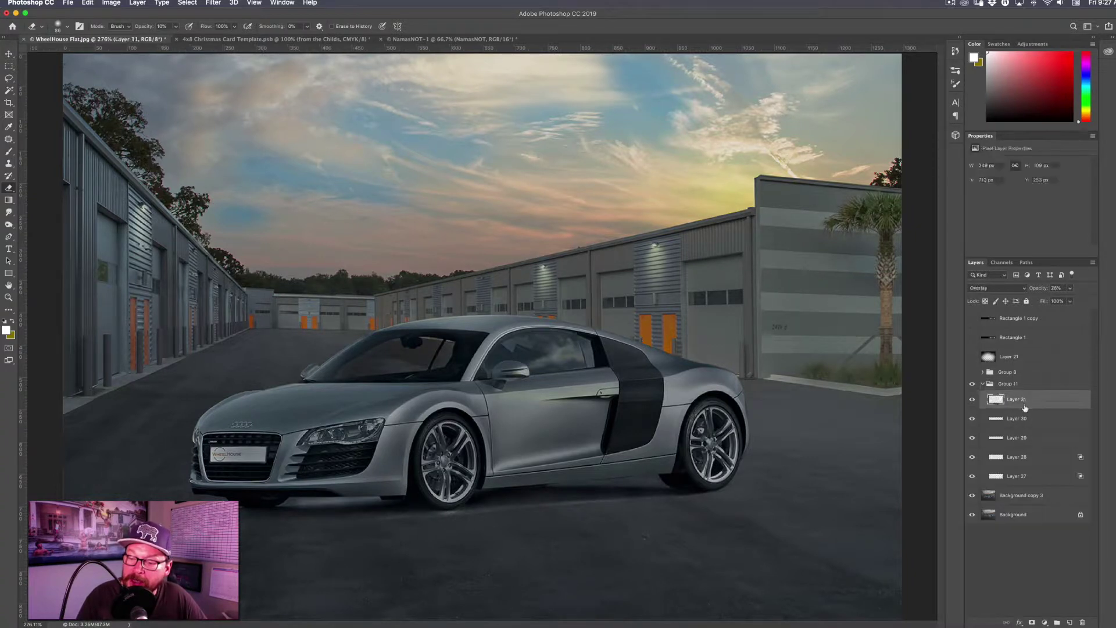
pyautogui.moveTo(1025, 420); pyautogui.dragTo(1040, 385)
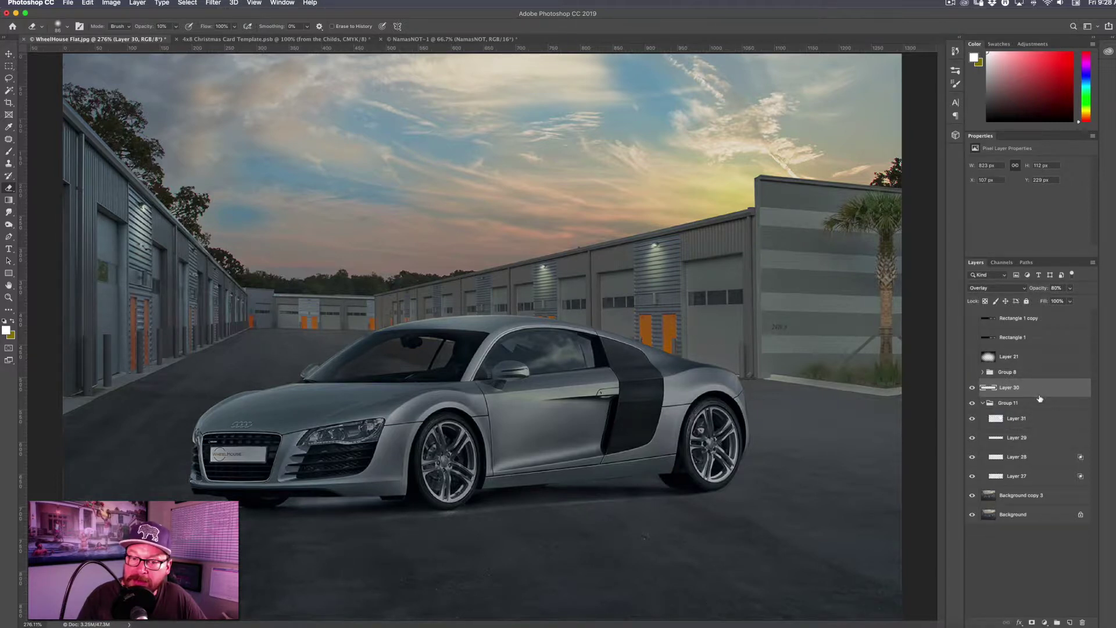
pyautogui.moveTo(1031, 440)
pyautogui.mouseDown()
pyautogui.moveTo(1035, 391)
pyautogui.moveTo(1041, 406)
pyautogui.mouseUp()
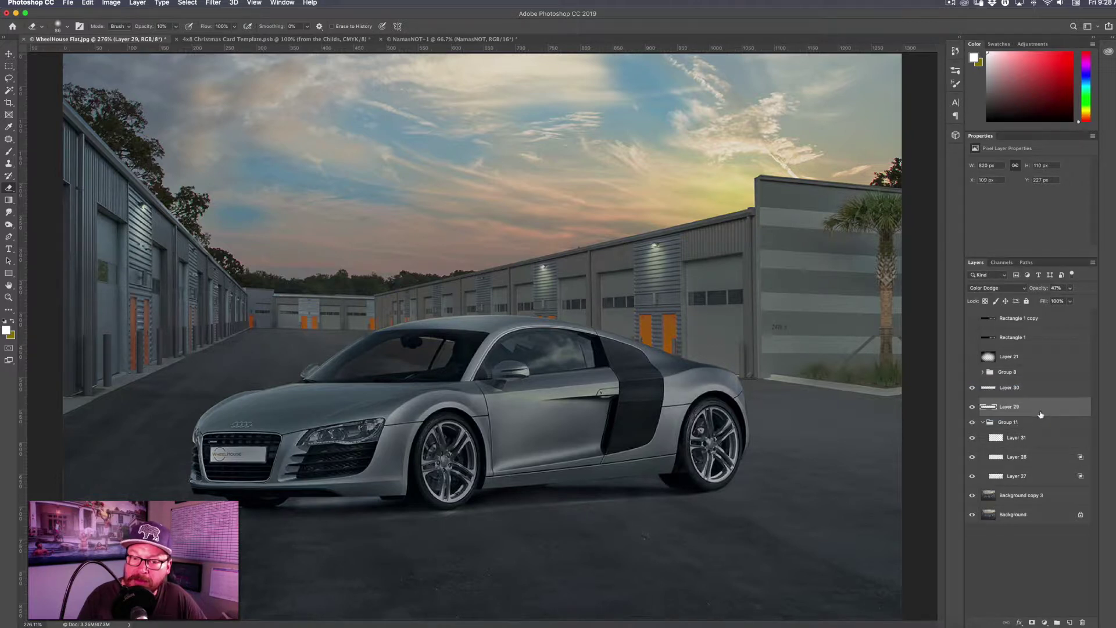
pyautogui.click(983, 423)
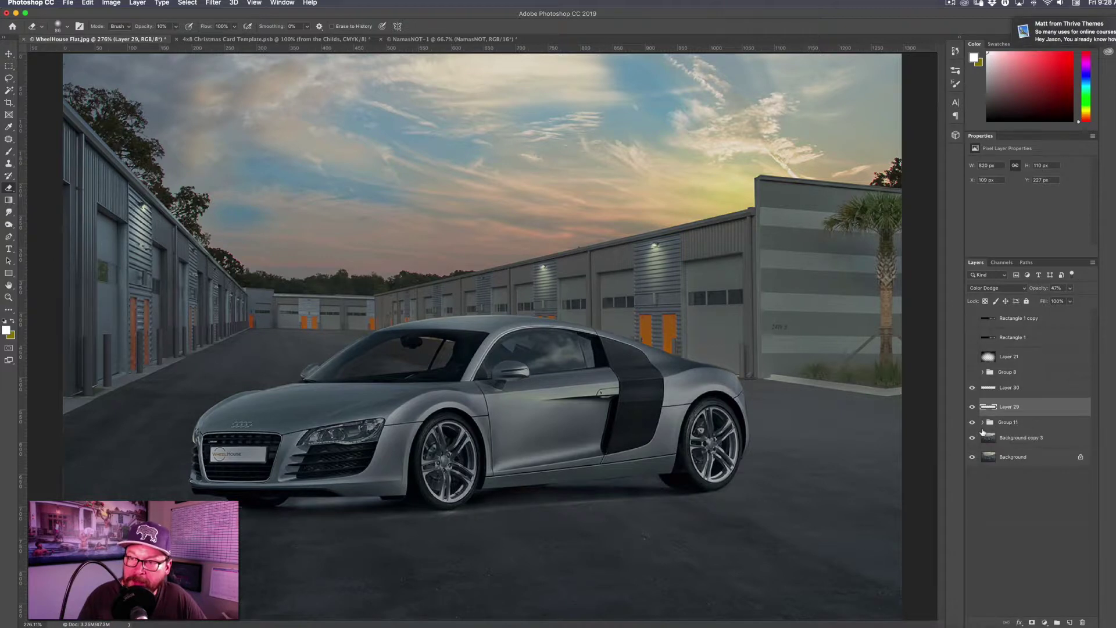
pyautogui.click(1037, 391)
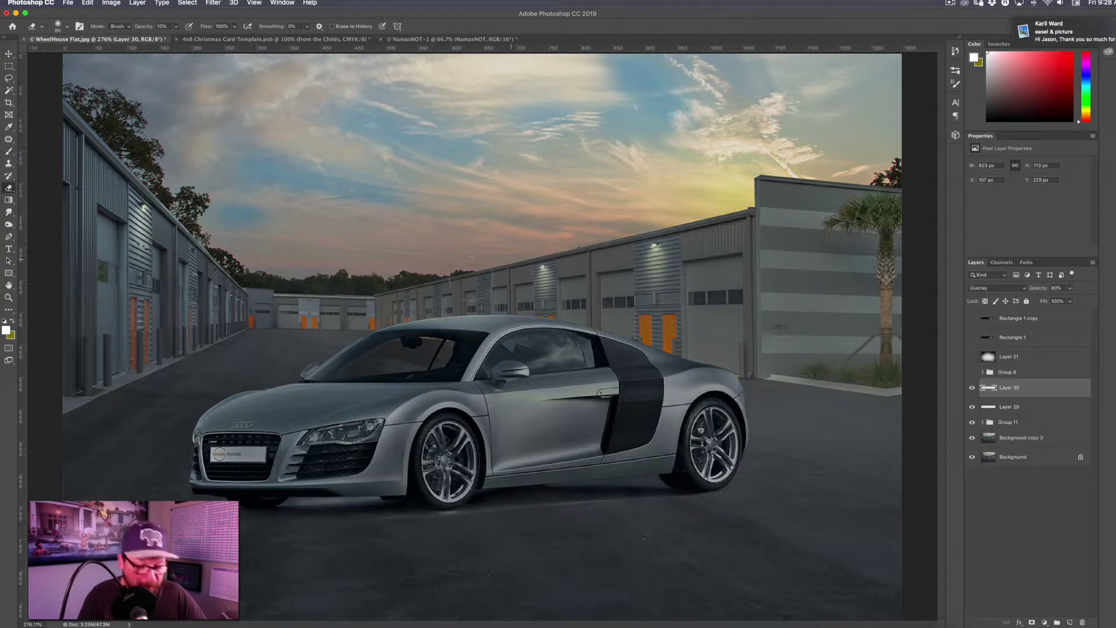
pyautogui.press('v')
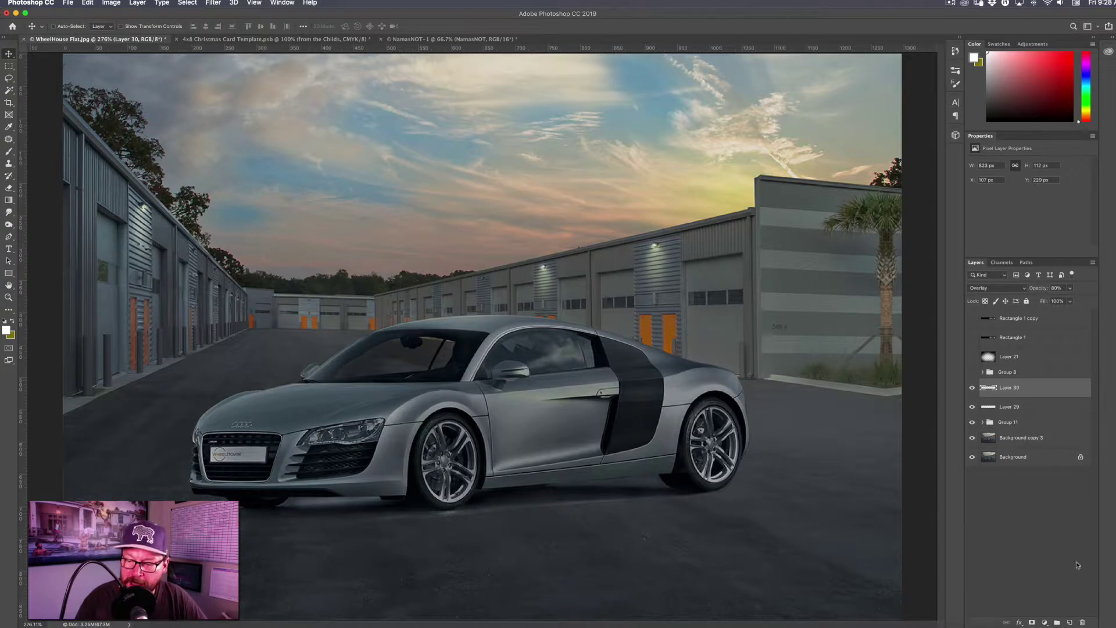
# Step: Add Layer 32 and group Layer 30, Layer 29 and Group 11 into Group 12
pyautogui.click(1070, 622)
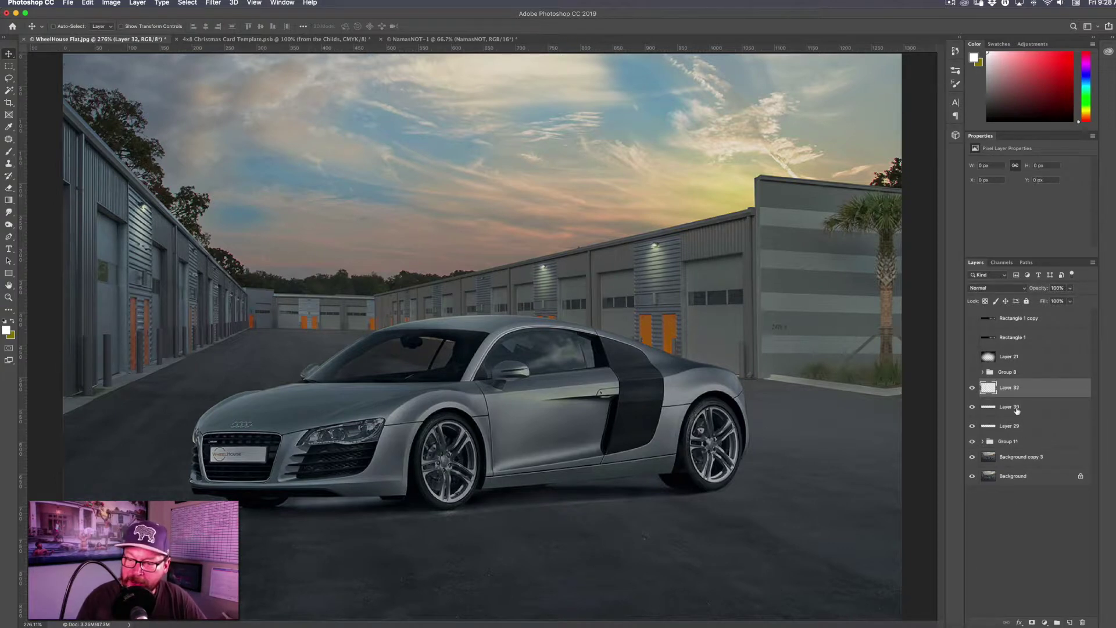
pyautogui.click(1016, 409)
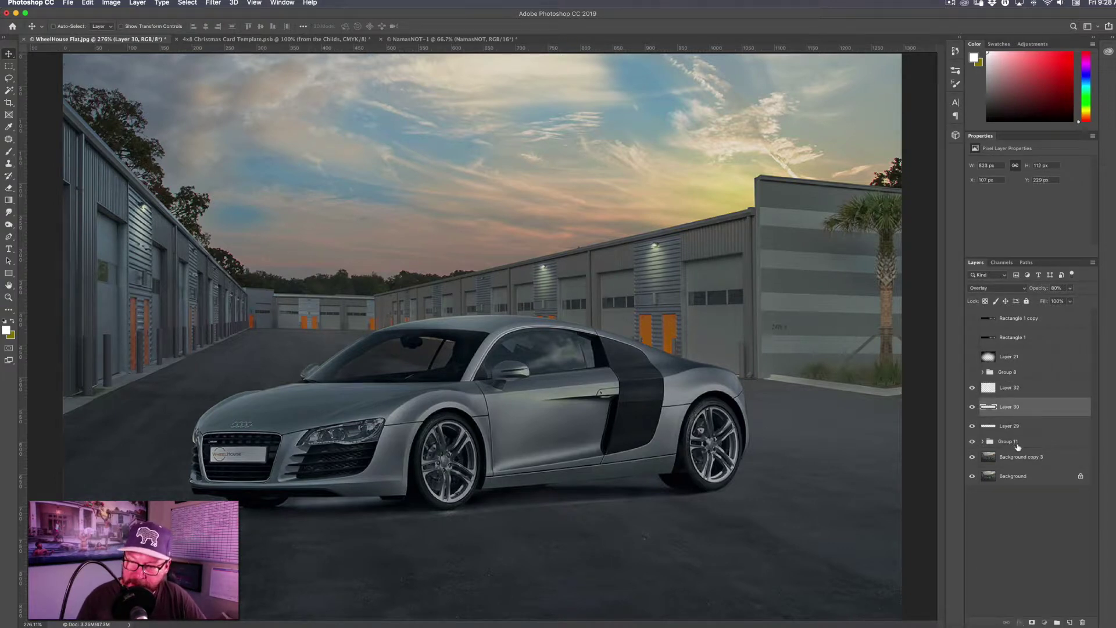
pyautogui.keyDown('shift'); pyautogui.click(1015, 445); pyautogui.keyUp('shift')
pyautogui.press('super+g')
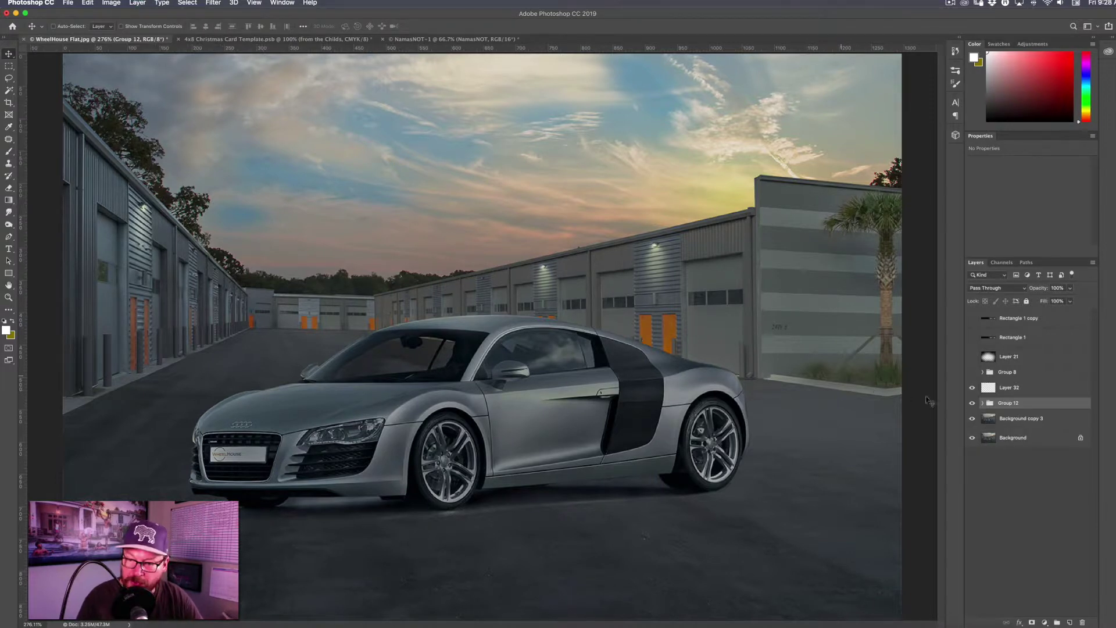
# Step: Select Layer 32 and set a soft brush of about 48 px
pyautogui.click(1028, 386)
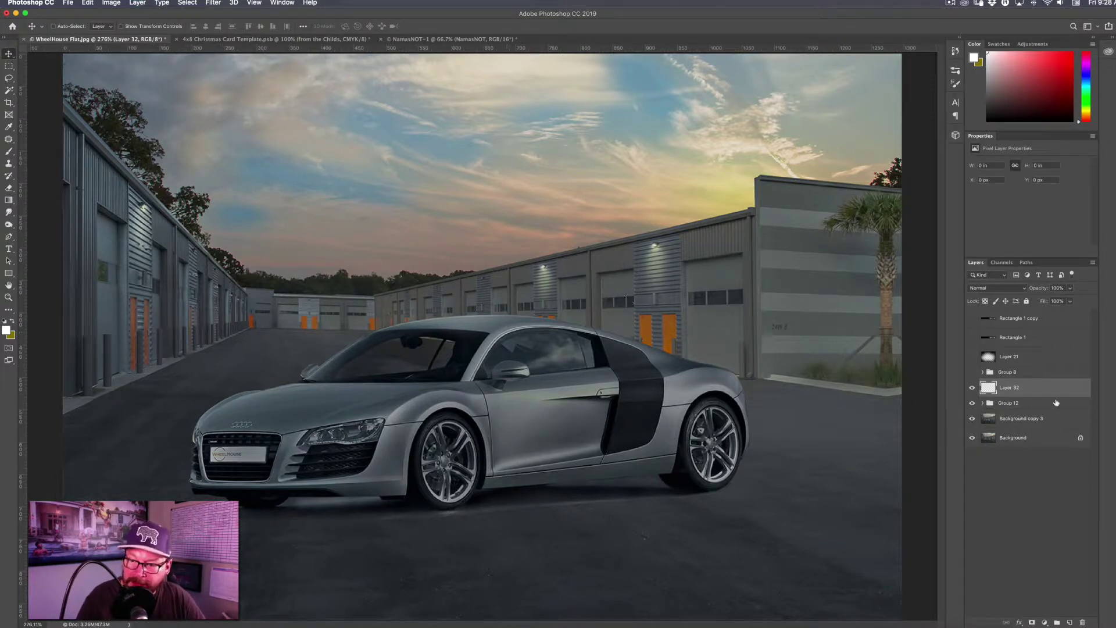
pyautogui.press('b')
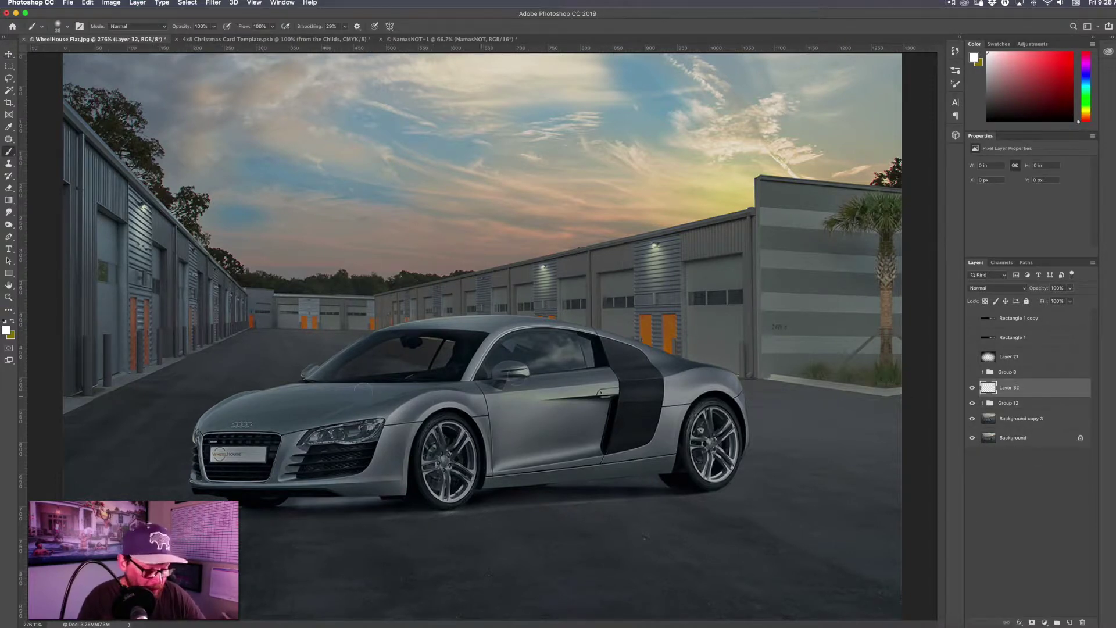
pyautogui.moveTo(368, 429); pyautogui.dragTo(376, 427)
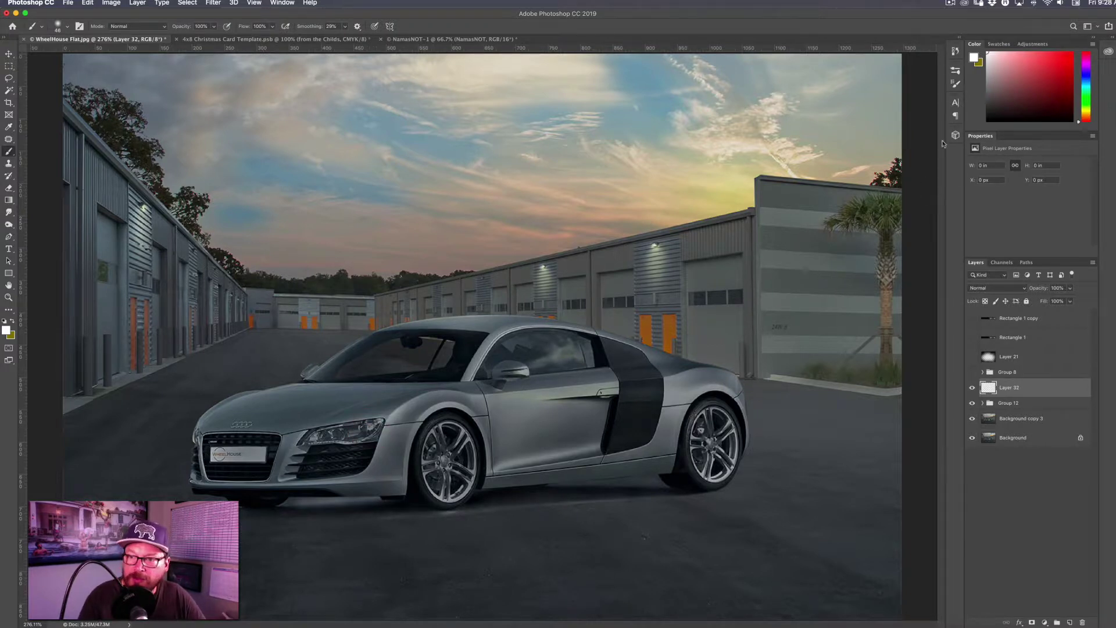
# Step: Squash the brush tip to 69% roundness at about 69 px and dab white glow onto the headlight
pyautogui.click(955, 83)
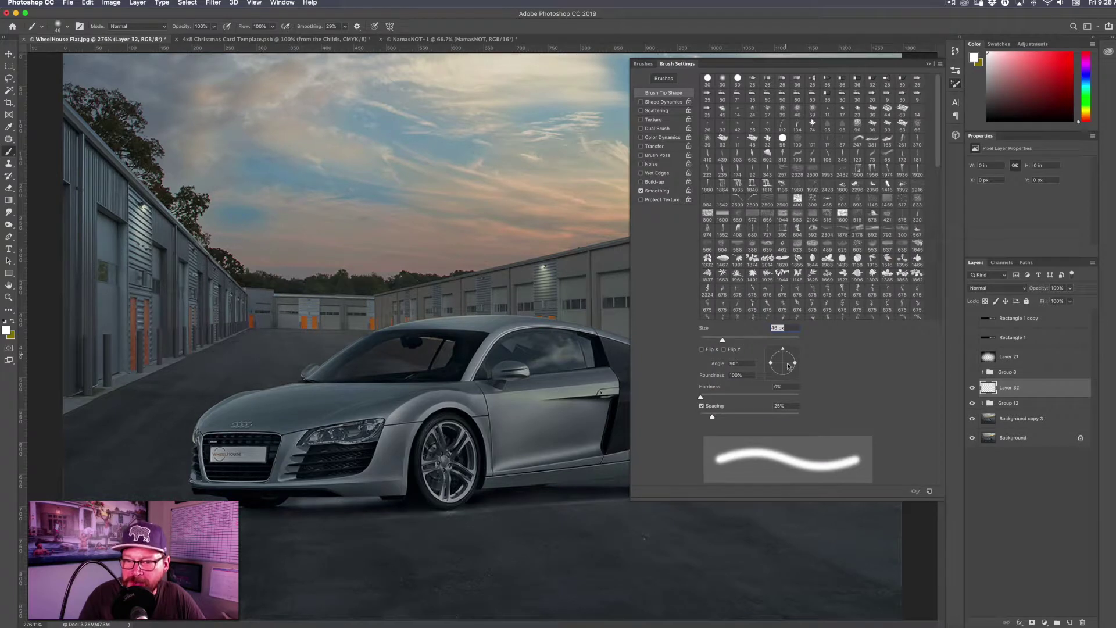
pyautogui.moveTo(795, 364); pyautogui.dragTo(791, 363)
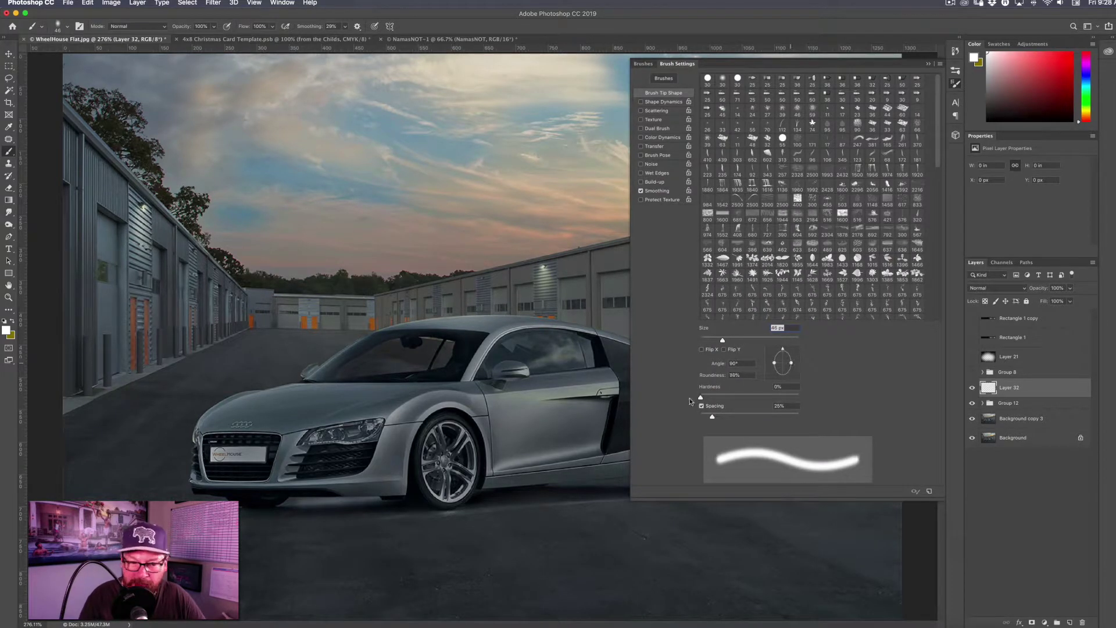
pyautogui.moveTo(370, 429)
pyautogui.mouseDown()
pyautogui.moveTo(384, 430)
pyautogui.moveTo(367, 427)
pyautogui.mouseUp()
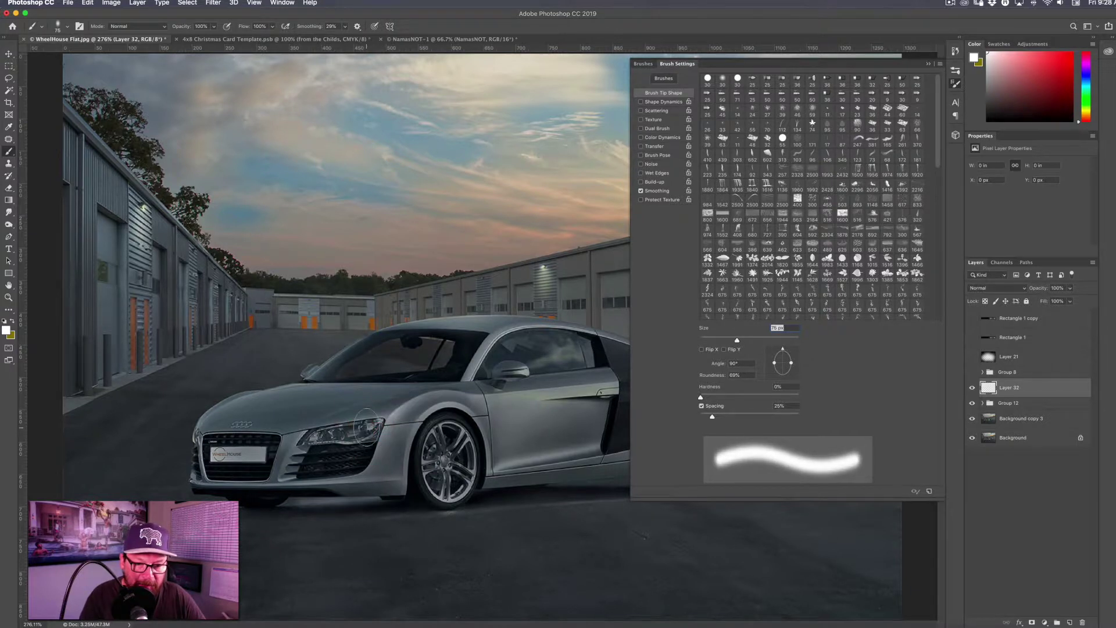
pyautogui.click(366, 428)
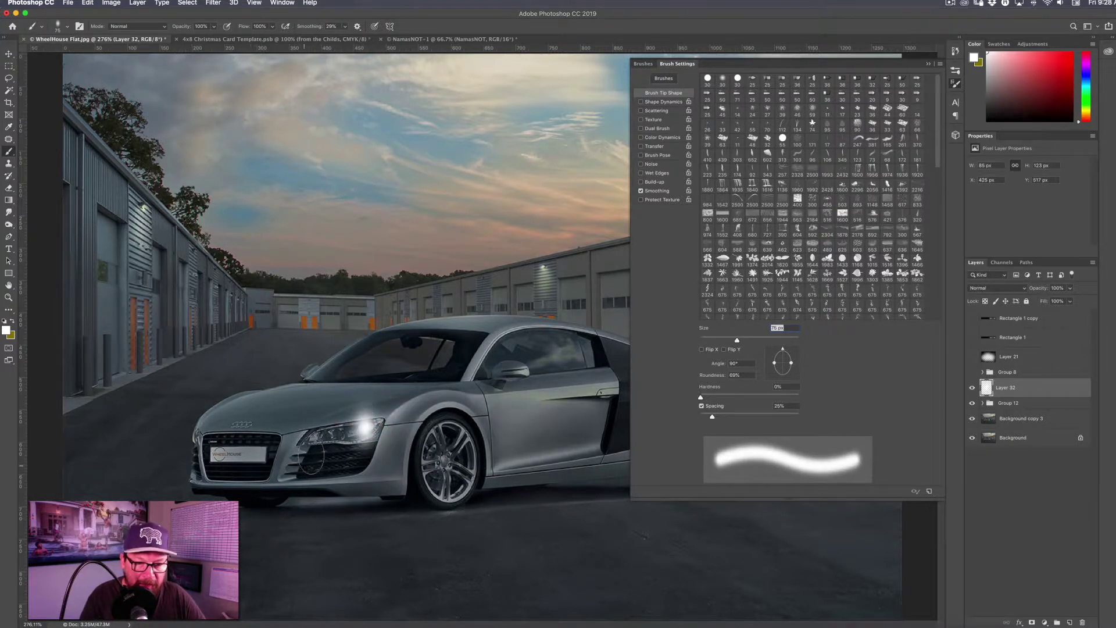
pyautogui.moveTo(322, 439); pyautogui.dragTo(335, 438)
pyautogui.click(361, 427)
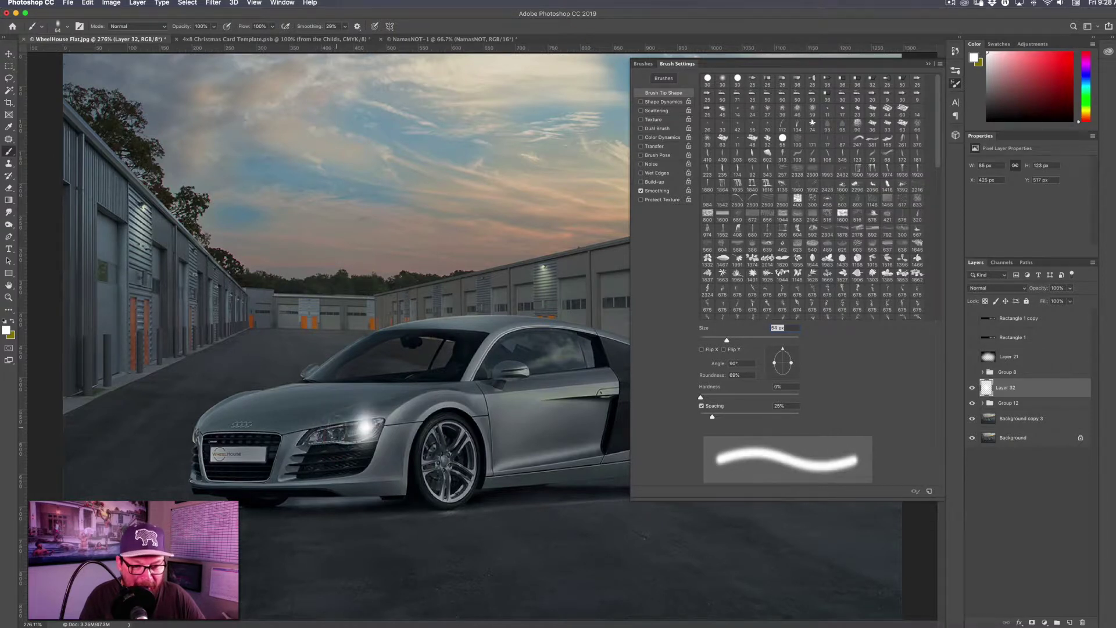
pyautogui.click(929, 65)
pyautogui.moveTo(336, 438); pyautogui.dragTo(334, 433)
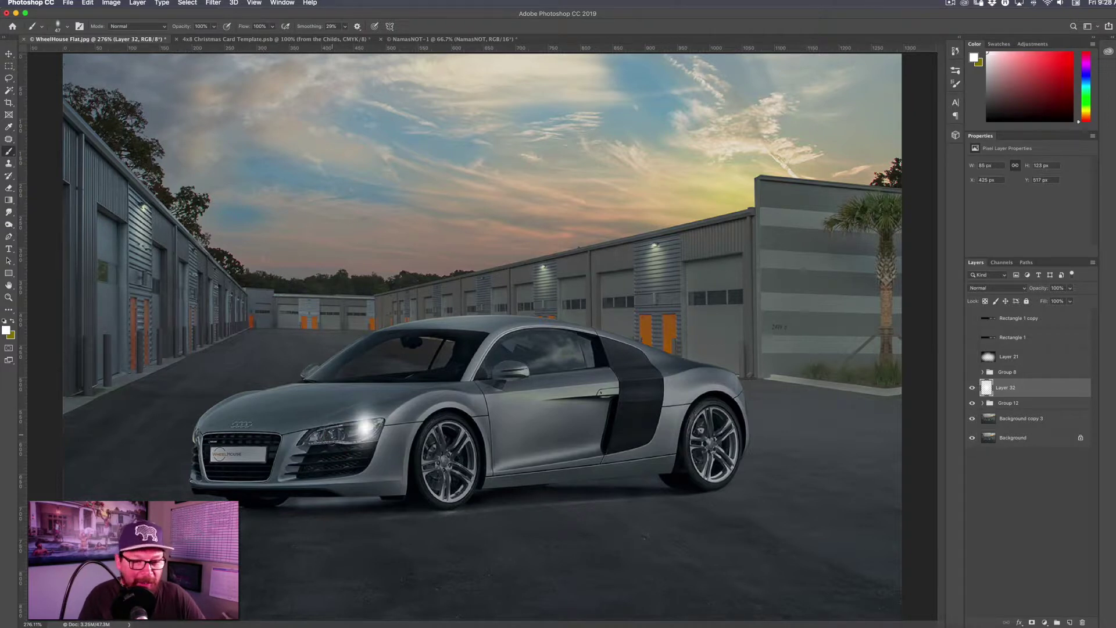
# Step: Paint a white glow dab beside the headlight with a ~61 px brush, then one on the front corner light
pyautogui.moveTo(335, 435); pyautogui.dragTo(333, 433)
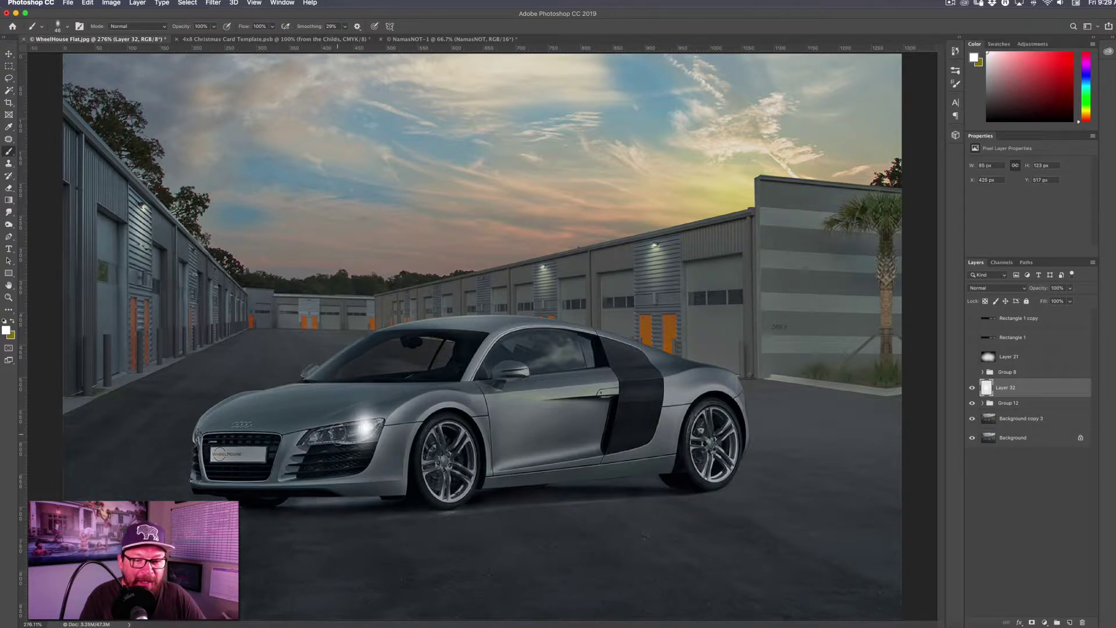
pyautogui.moveTo(334, 433); pyautogui.dragTo(343, 433)
pyautogui.click(340, 433)
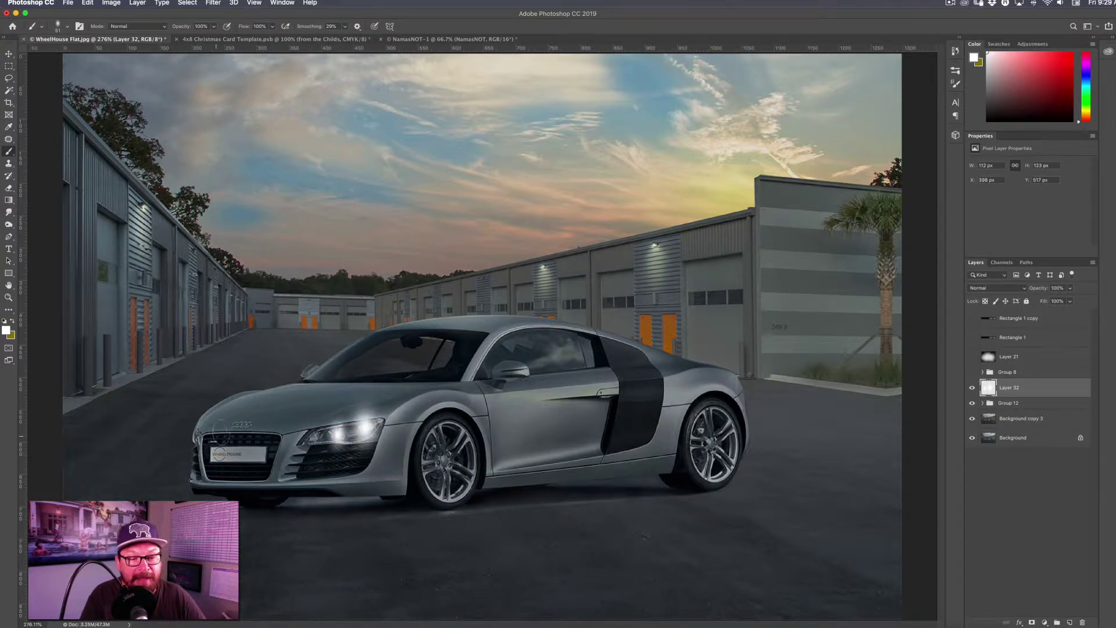
pyautogui.moveTo(211, 441); pyautogui.dragTo(202, 440)
pyautogui.click(196, 436)
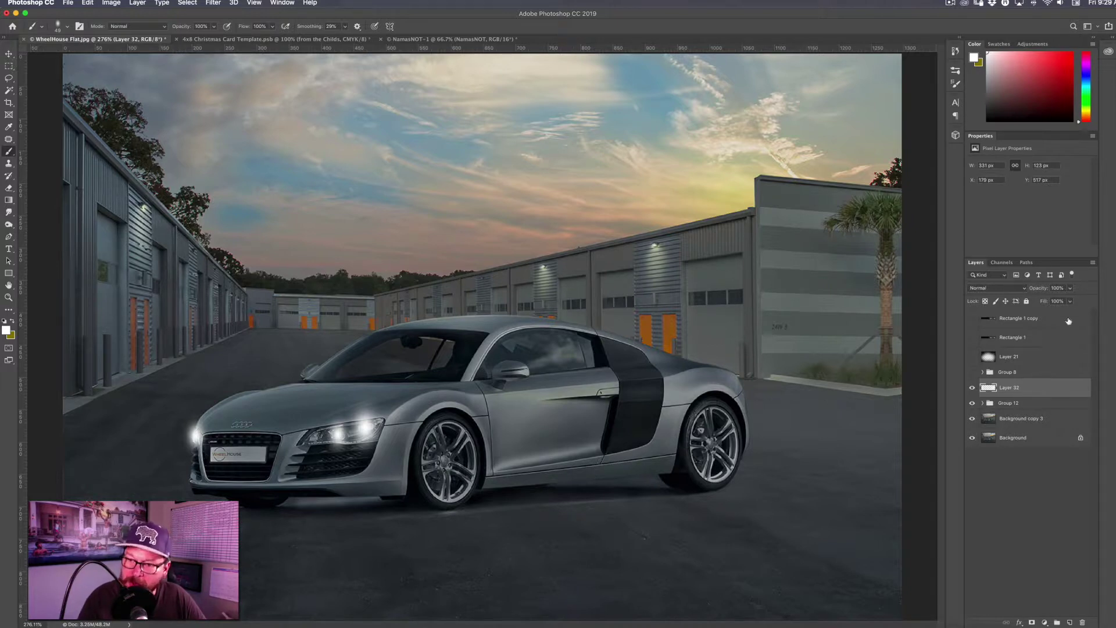
# Step: Keep the glow layer on Normal blending at slightly lower opacity, and add a new empty layer
pyautogui.click(1016, 289)
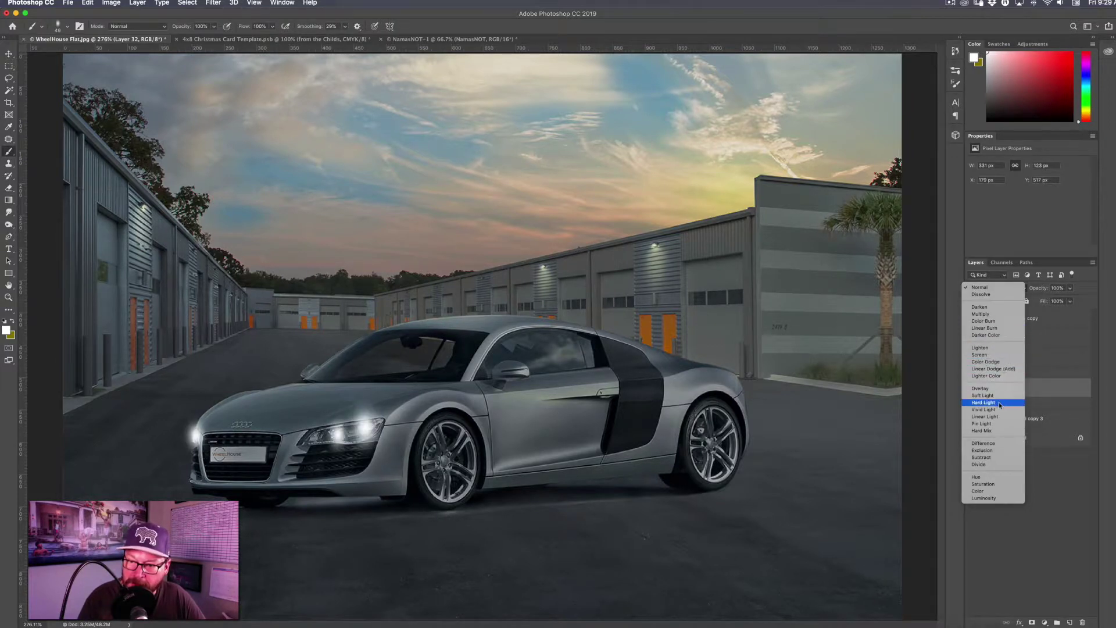
pyautogui.click(1000, 287)
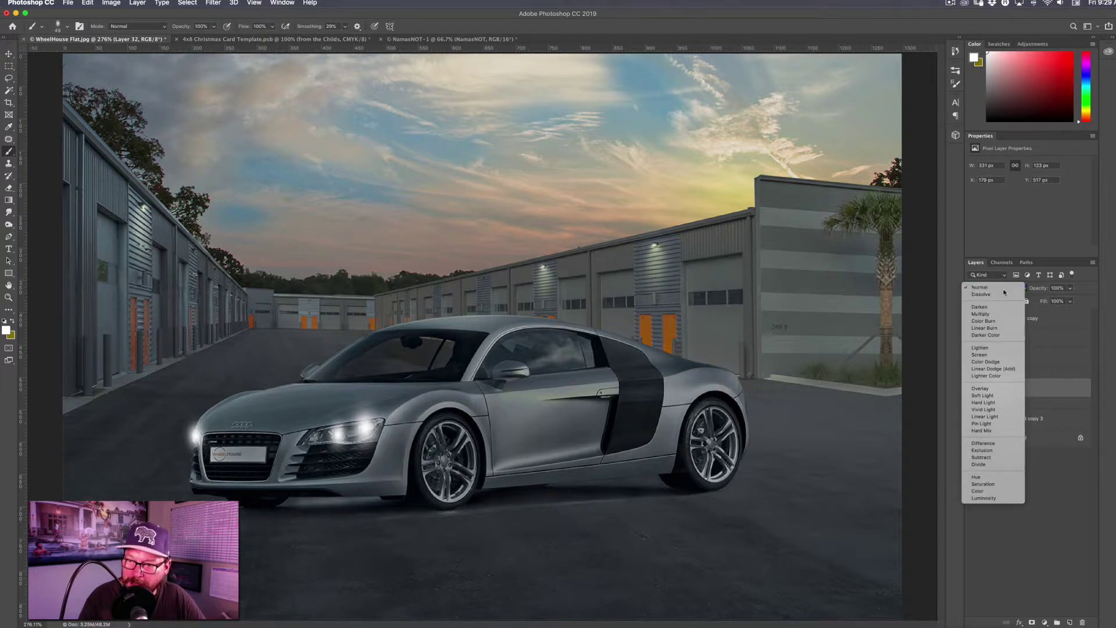
pyautogui.click(1070, 288)
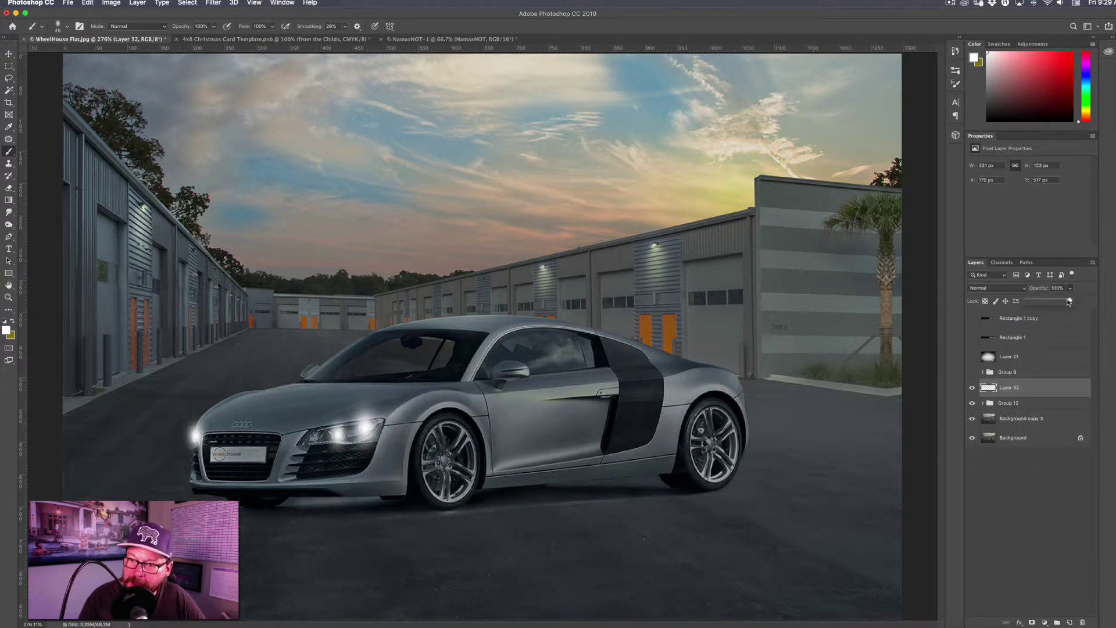
pyautogui.moveTo(1063, 299); pyautogui.dragTo(1085, 302)
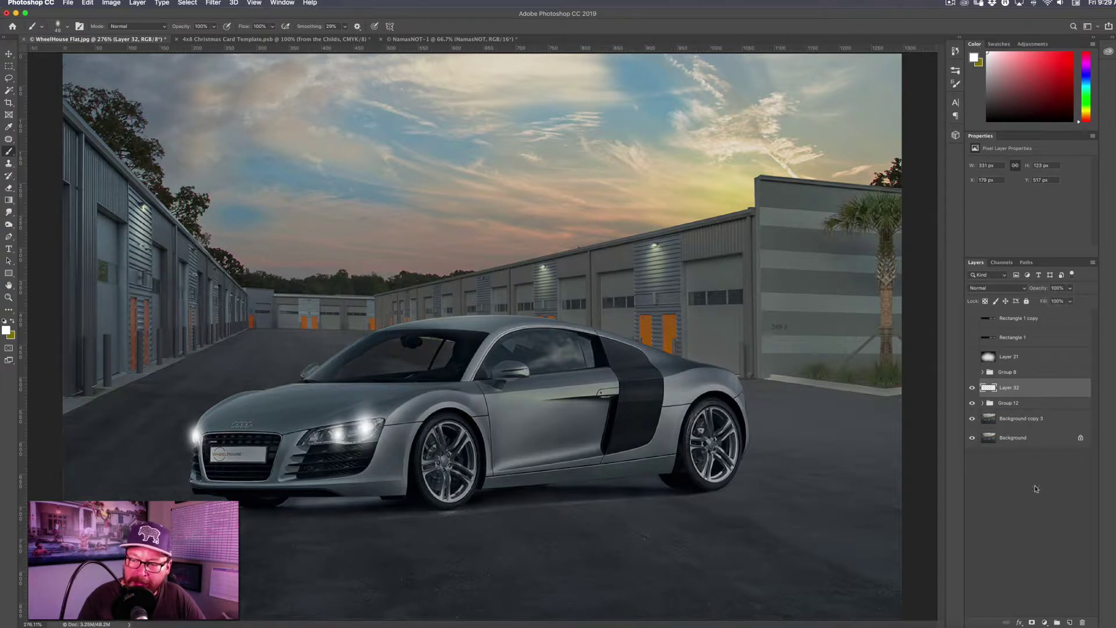
pyautogui.click(1070, 623)
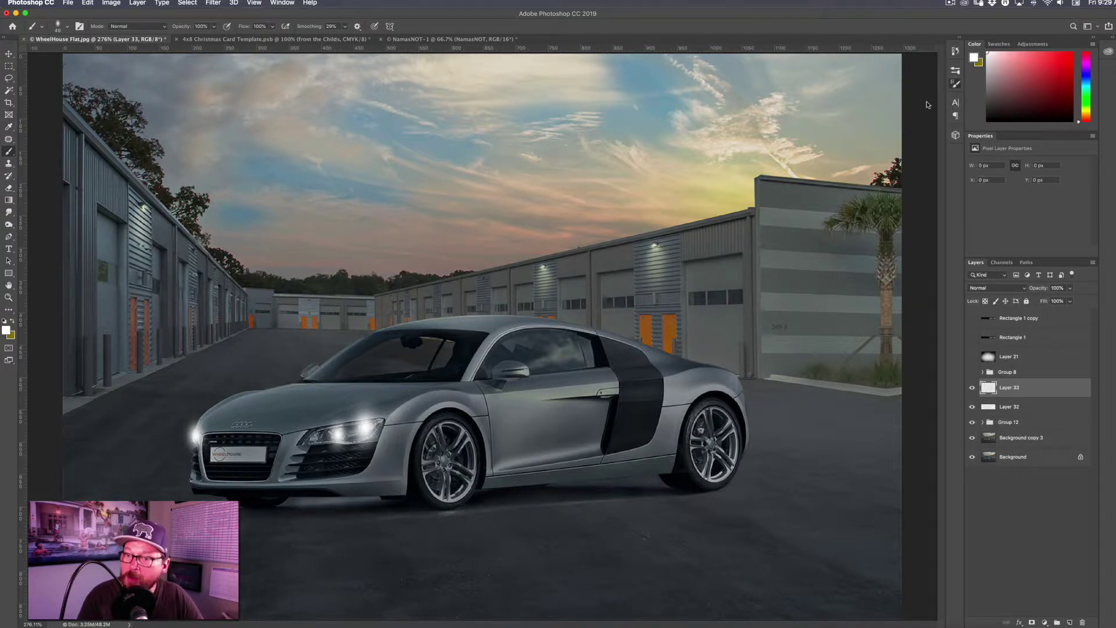
# Step: Make the brush tip perfectly round again and zoom in close on the headlight
pyautogui.click(956, 84)
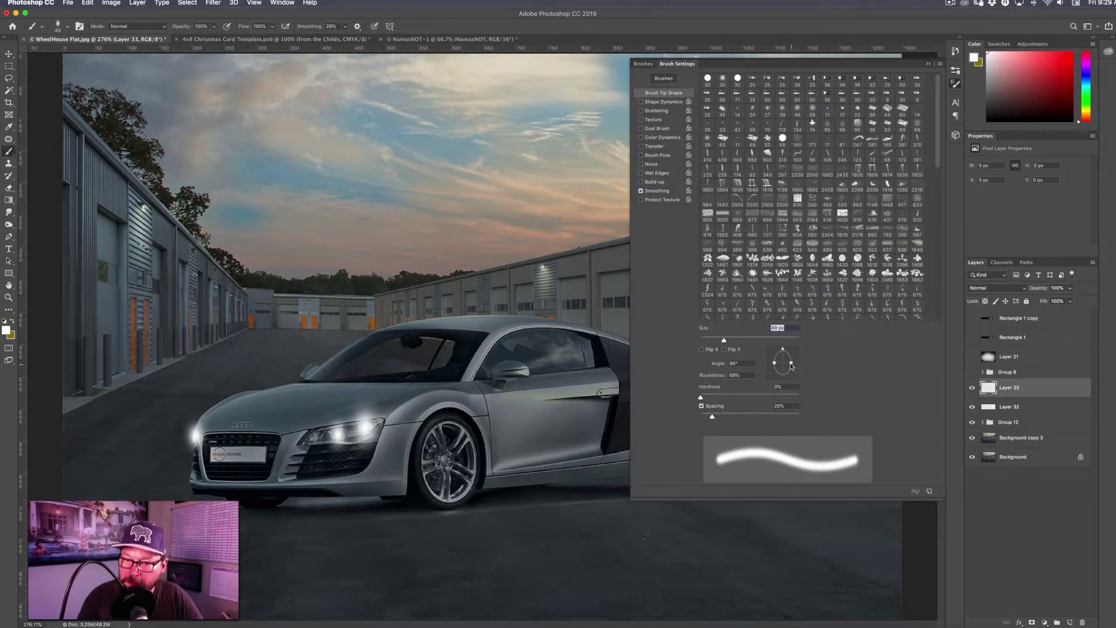
pyautogui.moveTo(791, 366); pyautogui.dragTo(823, 365)
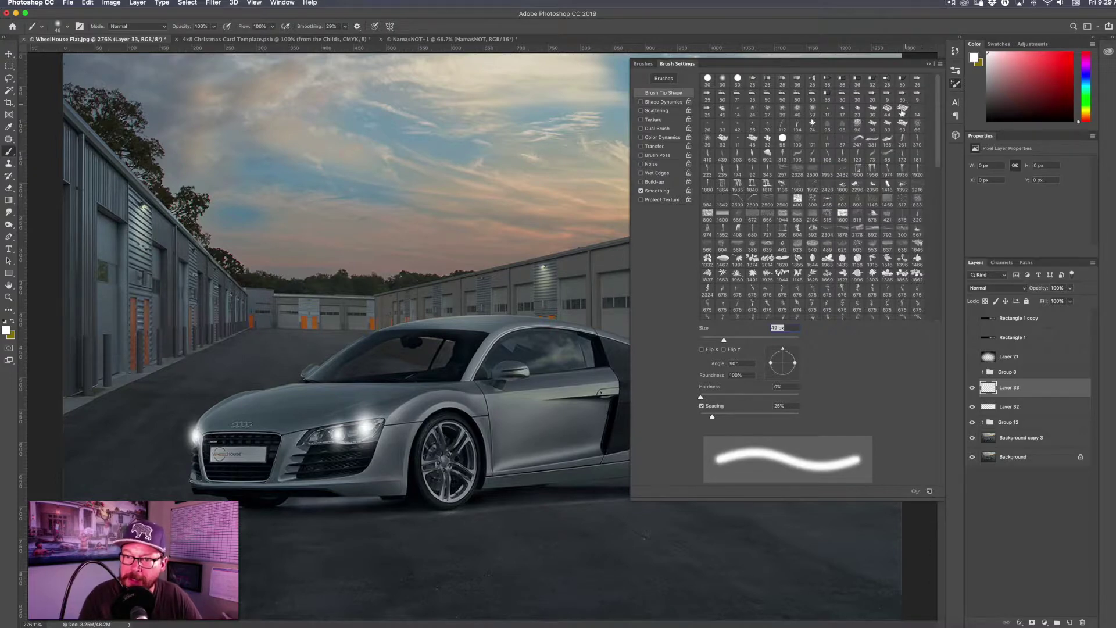
pyautogui.click(929, 64)
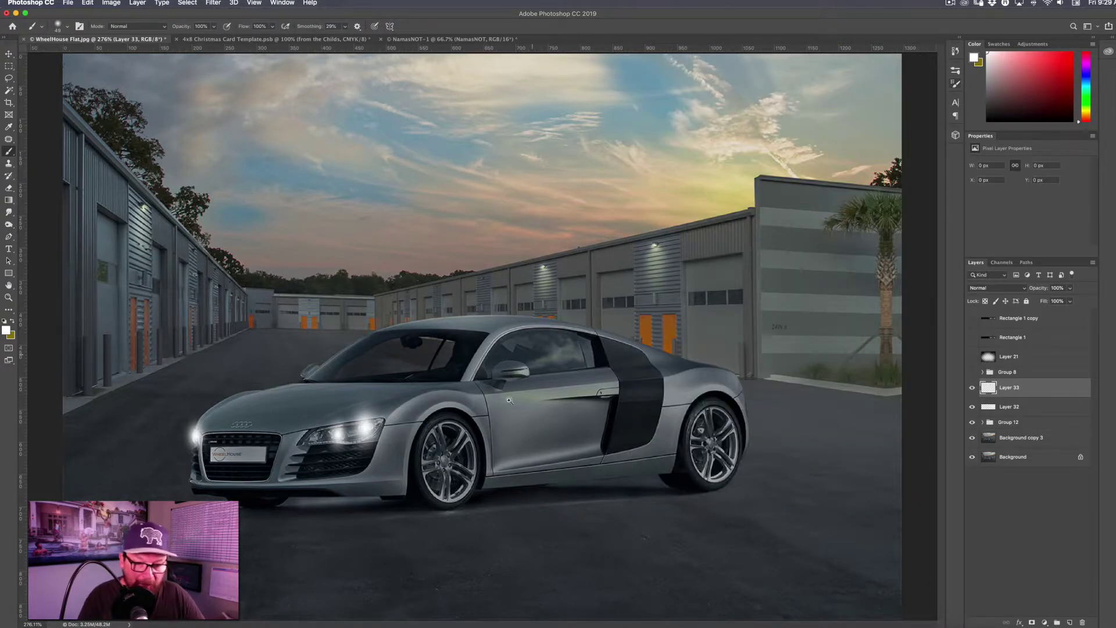
pyautogui.click(296, 443)
pyautogui.click(304, 450)
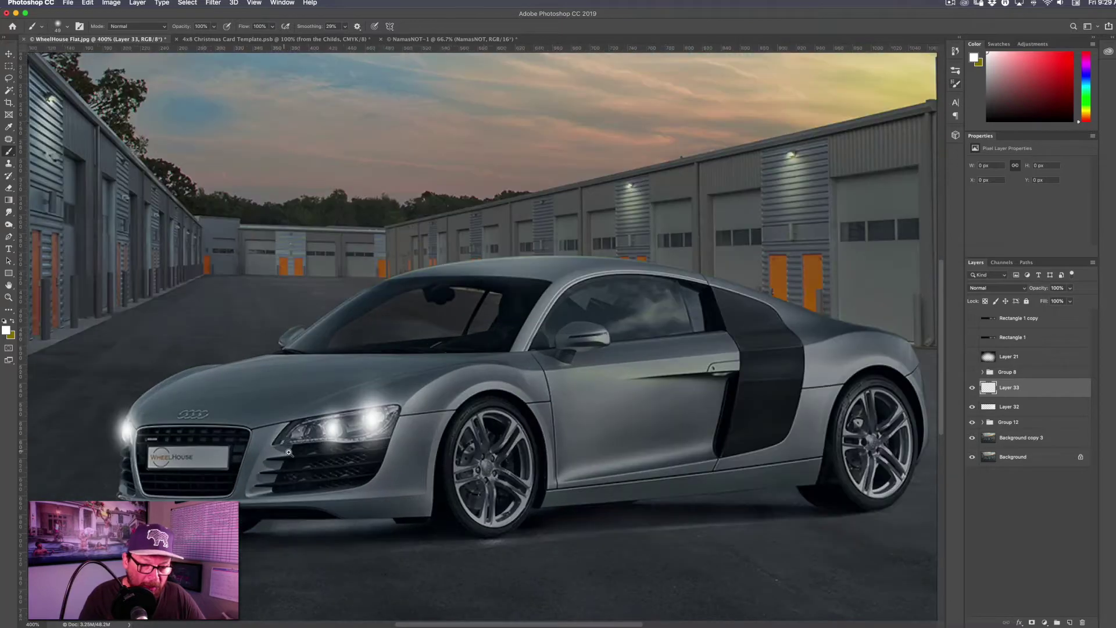
pyautogui.click(292, 453)
pyautogui.click(304, 446)
pyautogui.click(303, 447)
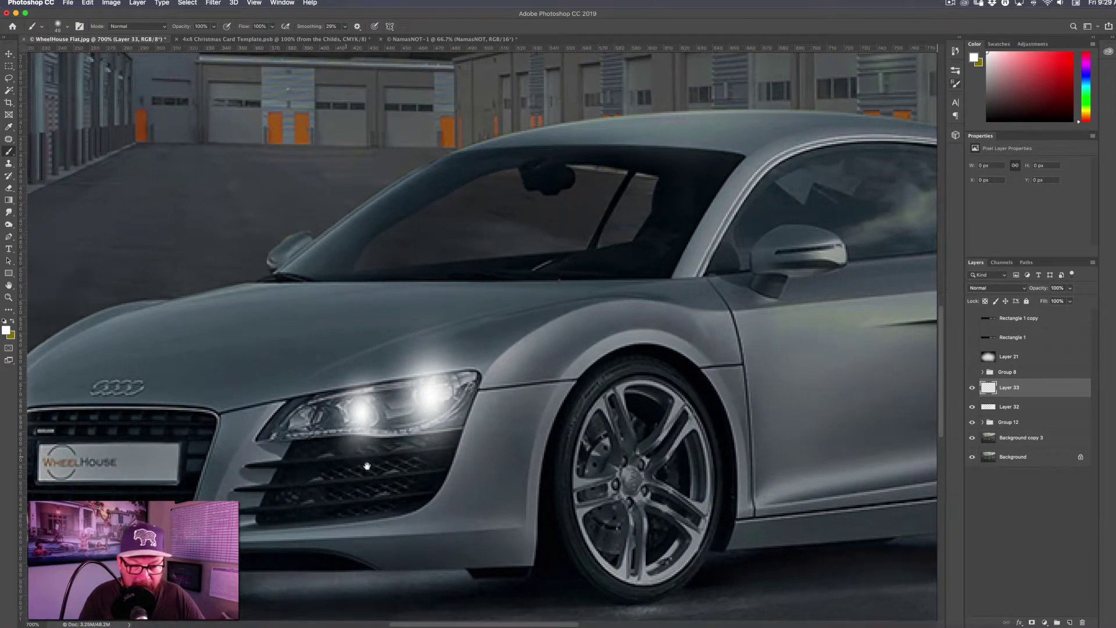
pyautogui.hscroll(-5, 407, 436)
# Step: Dot small highlights on the headlight with a few-pixel brush and set the layer to Overlay
pyautogui.moveTo(479, 450)
pyautogui.mouseDown()
pyautogui.moveTo(465, 449)
pyautogui.moveTo(475, 451)
pyautogui.mouseUp()
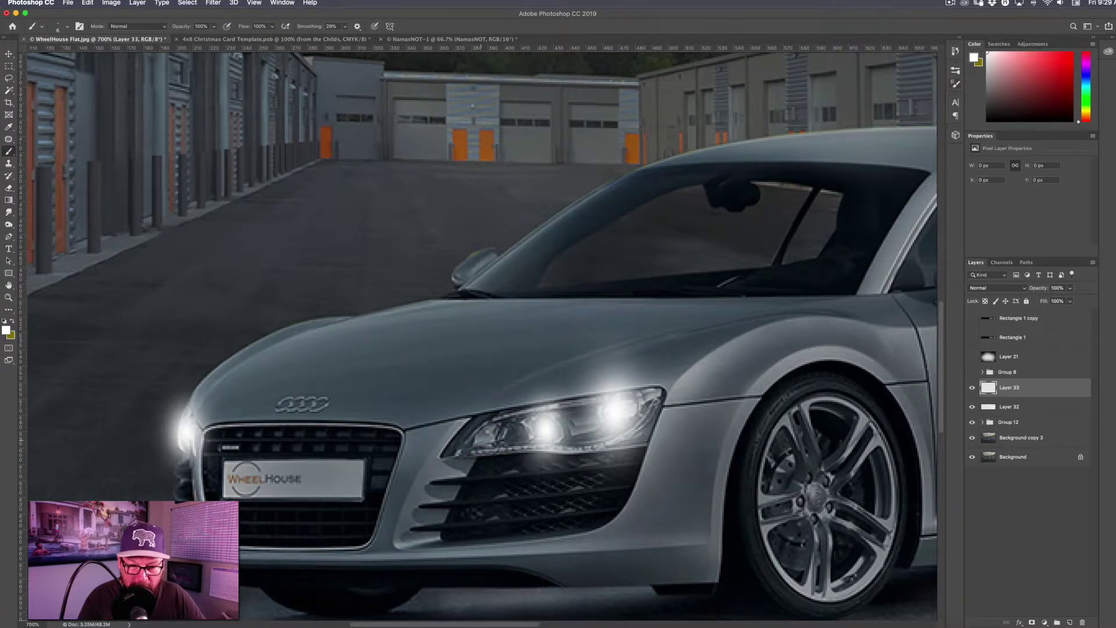
pyautogui.moveTo(475, 455); pyautogui.dragTo(475, 452)
pyautogui.click(474, 452)
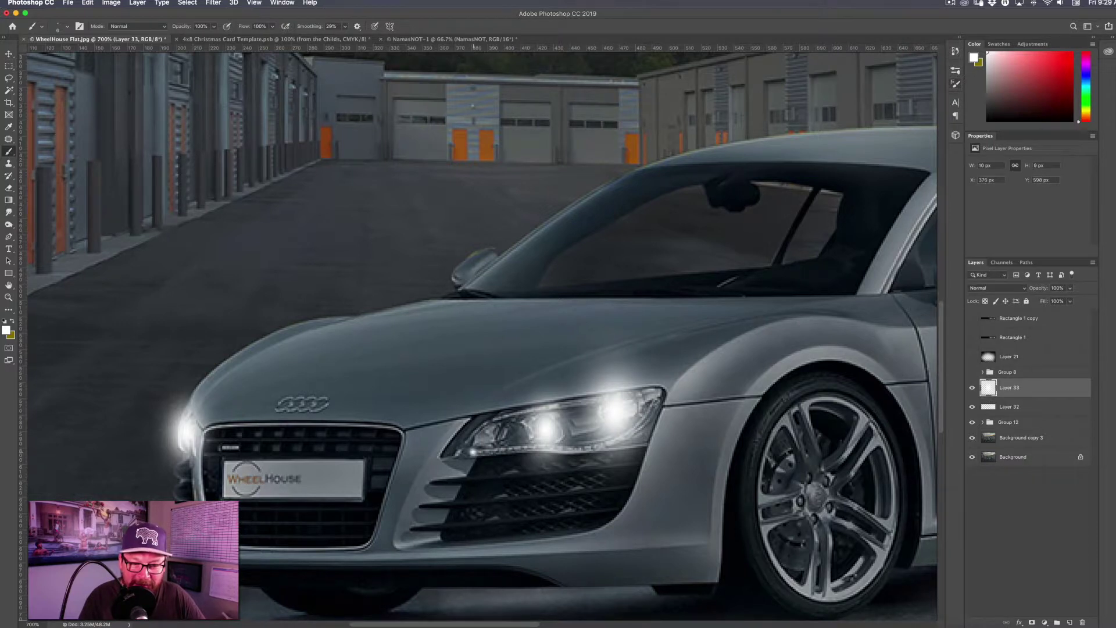
pyautogui.click(477, 452)
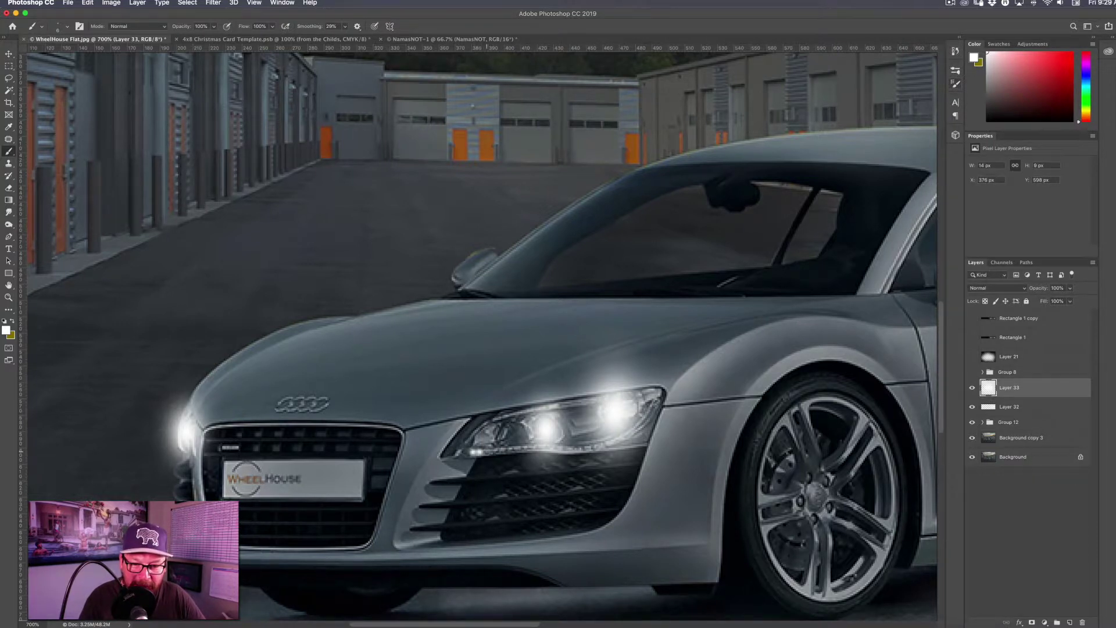
pyautogui.click(484, 452)
pyautogui.click(1004, 289)
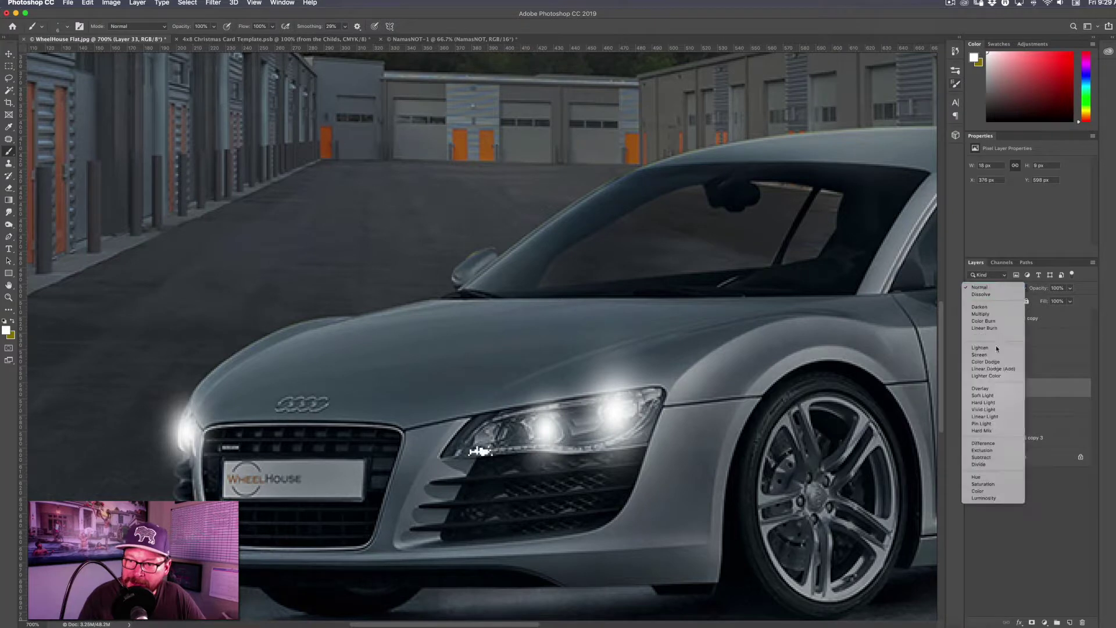
pyautogui.click(993, 388)
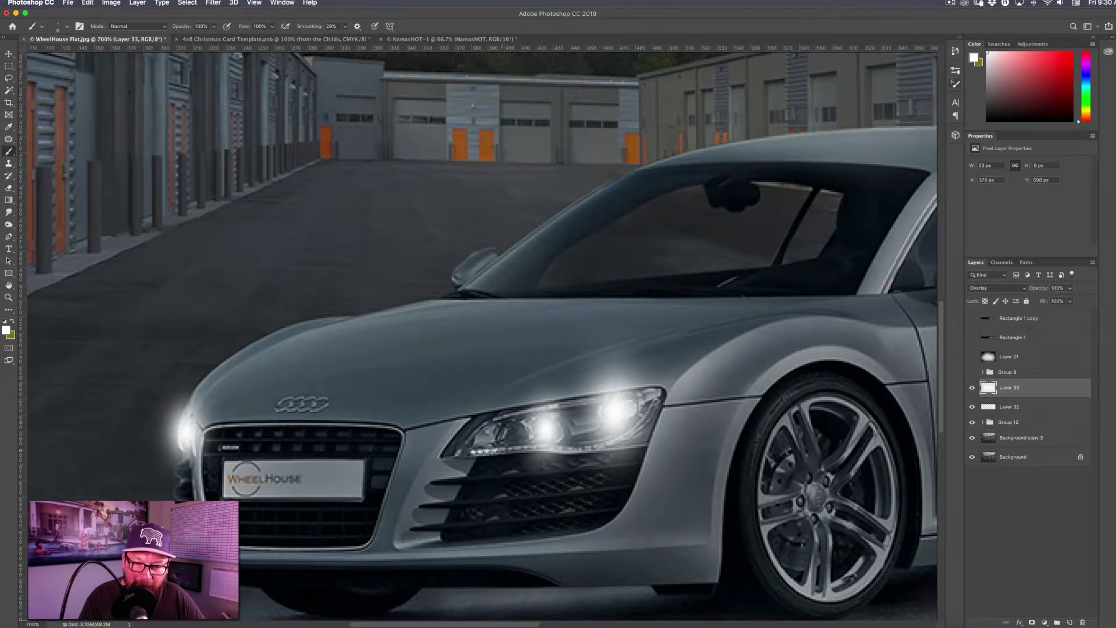
# Step: Dot six more LED highlights along the headlight strip
pyautogui.click(503, 451)
pyautogui.click(518, 448)
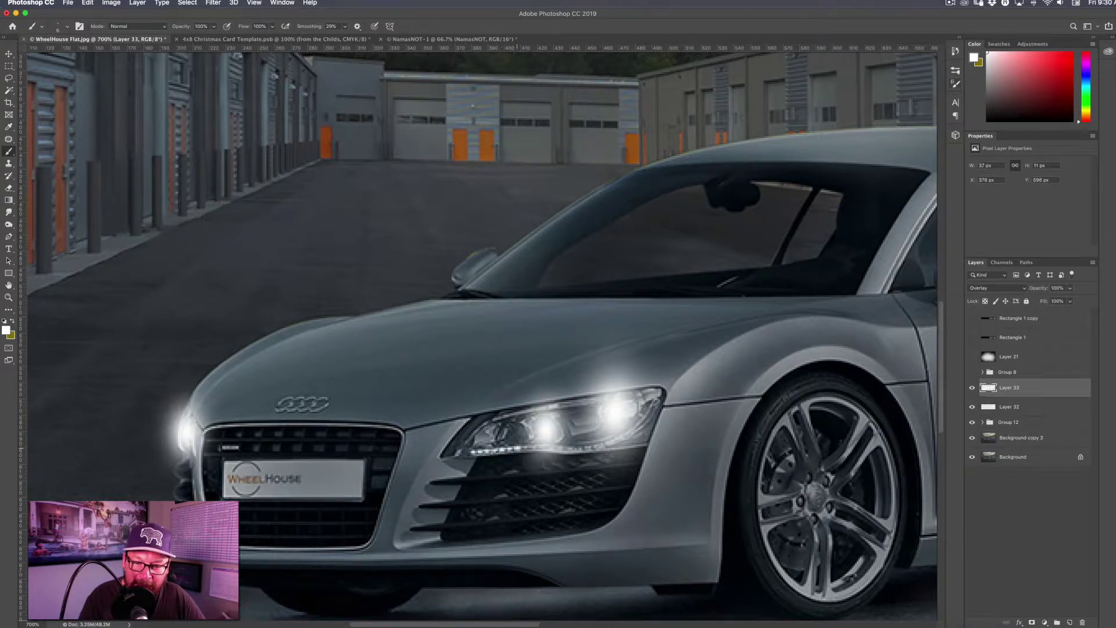
pyautogui.click(526, 447)
pyautogui.click(538, 448)
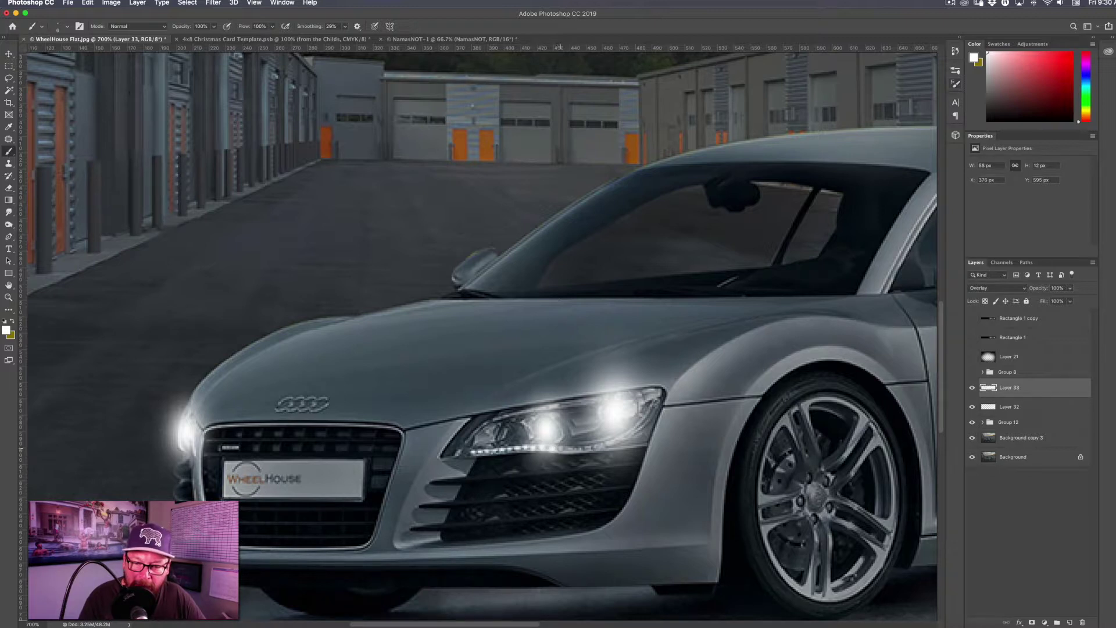
pyautogui.click(578, 449)
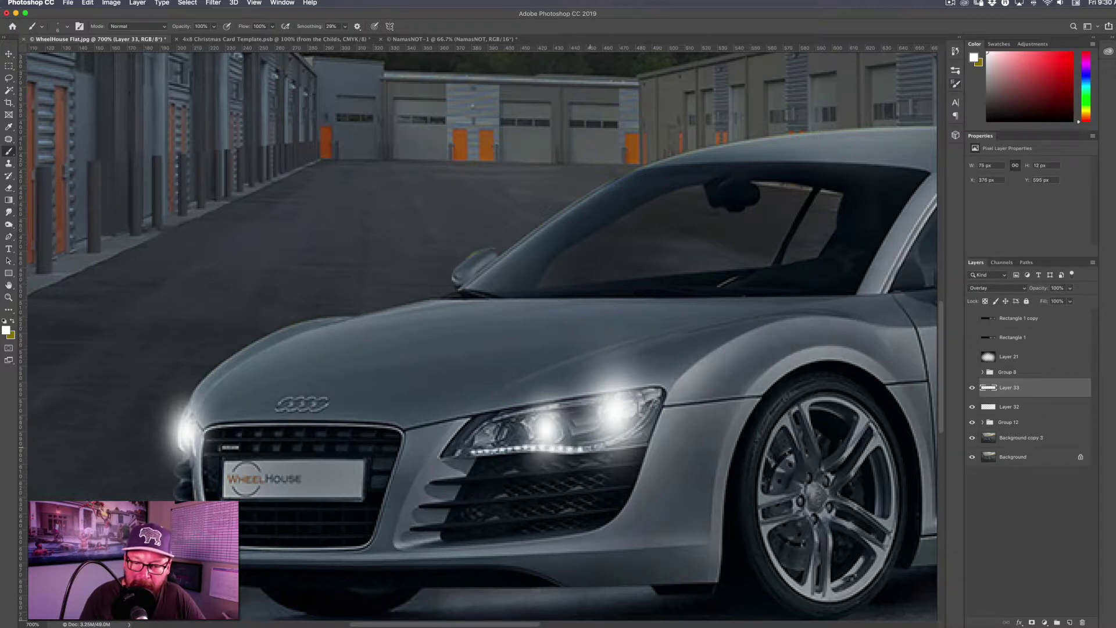
pyautogui.click(590, 448)
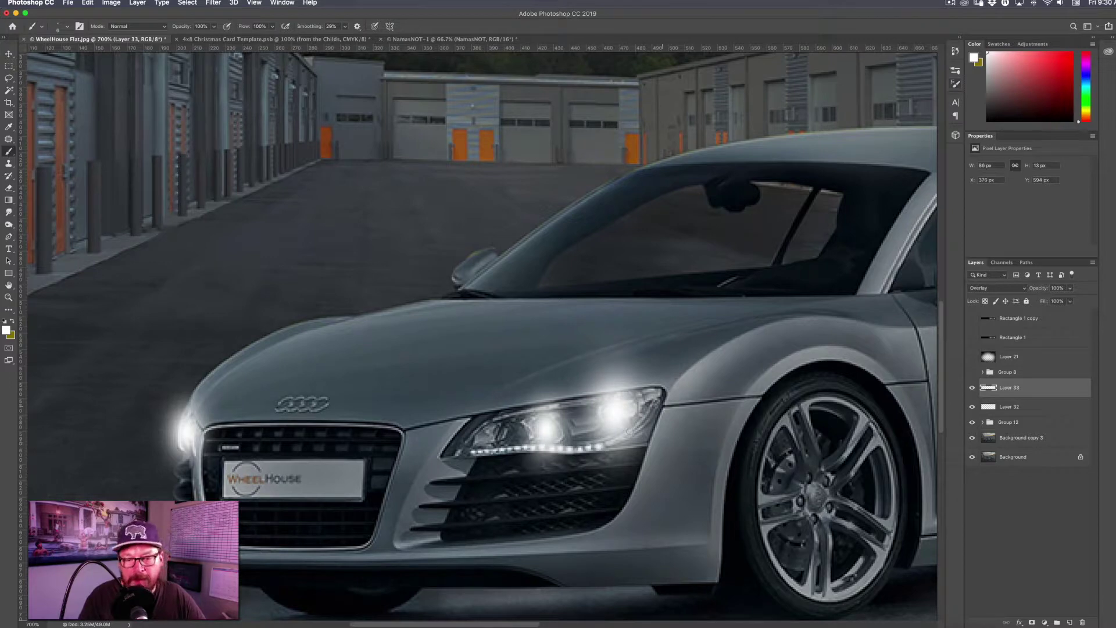
pyautogui.scroll(-10, 553, 459)
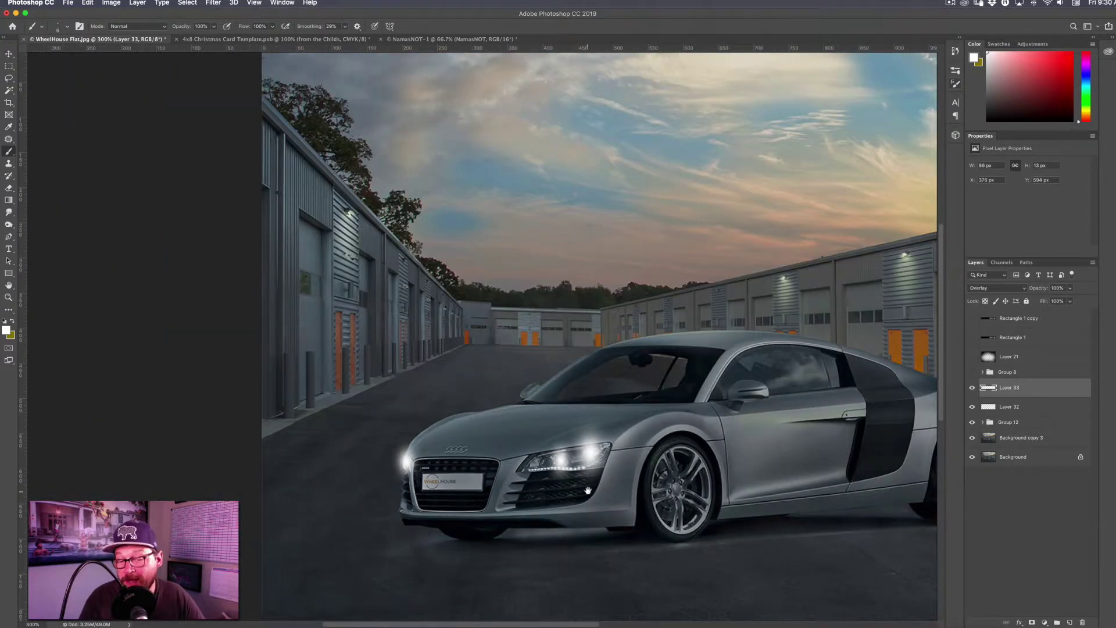
pyautogui.press('super+0')
pyautogui.press('super+0')
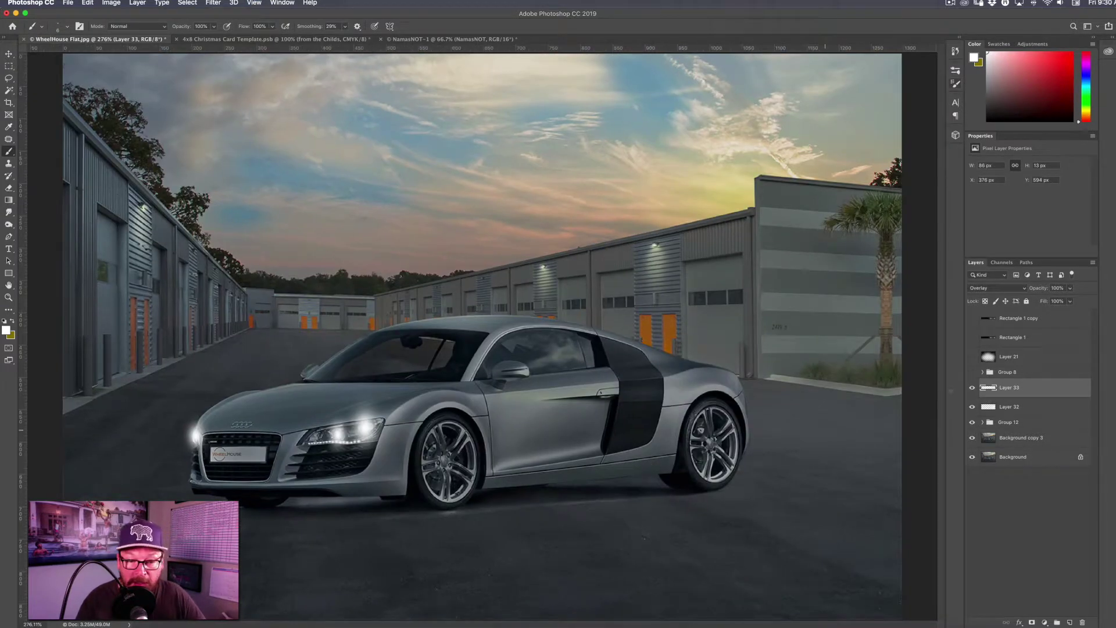
# Step: Lower the overlay glow to about 65% opacity and group Layers 33 and 32 into Group 13
pyautogui.moveTo(1070, 288); pyautogui.dragTo(1060, 302)
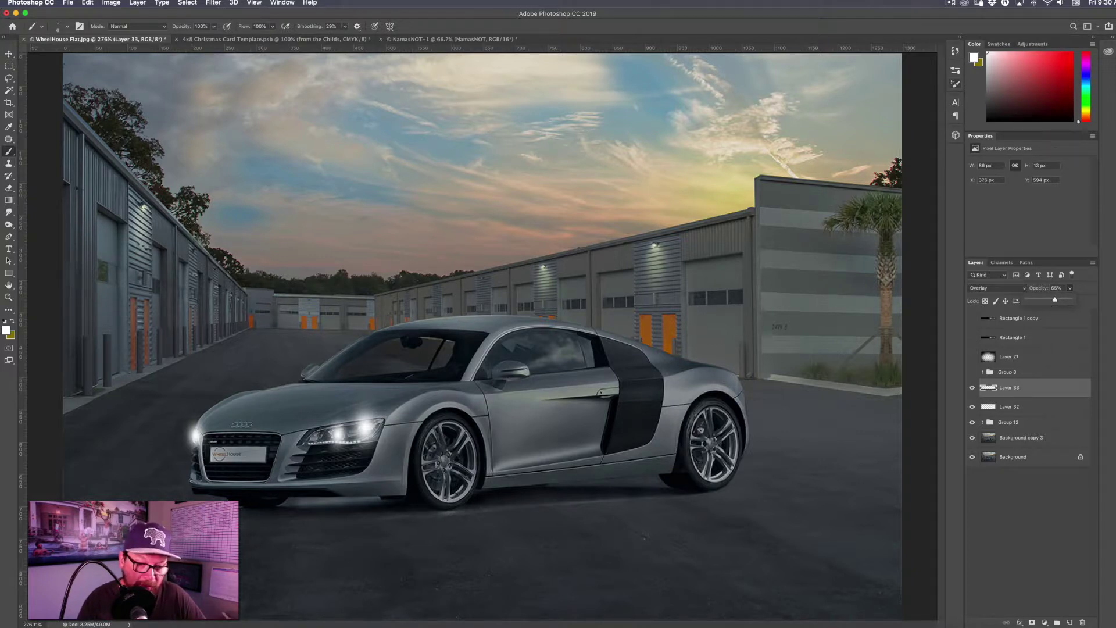
pyautogui.click(1010, 407)
pyautogui.press('e')
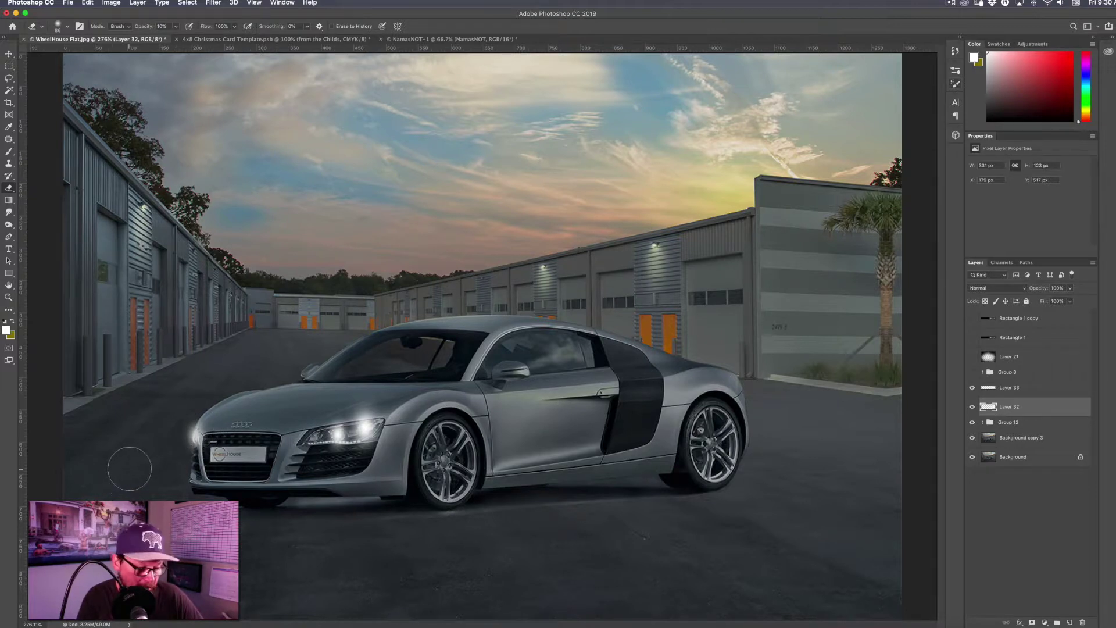
pyautogui.press('super+z')
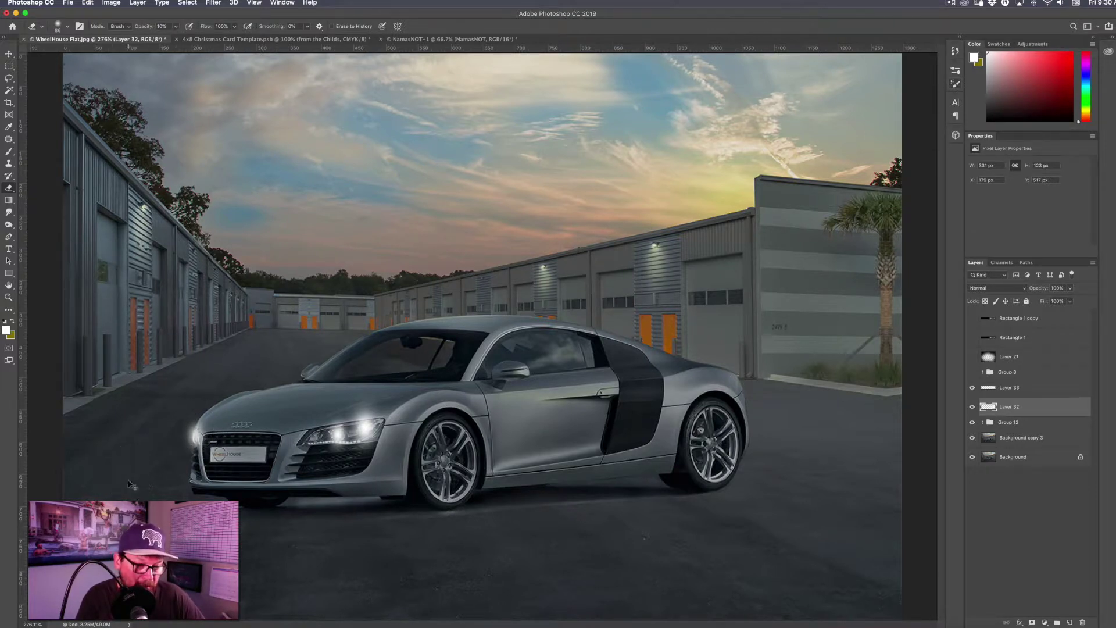
pyautogui.press('super+z')
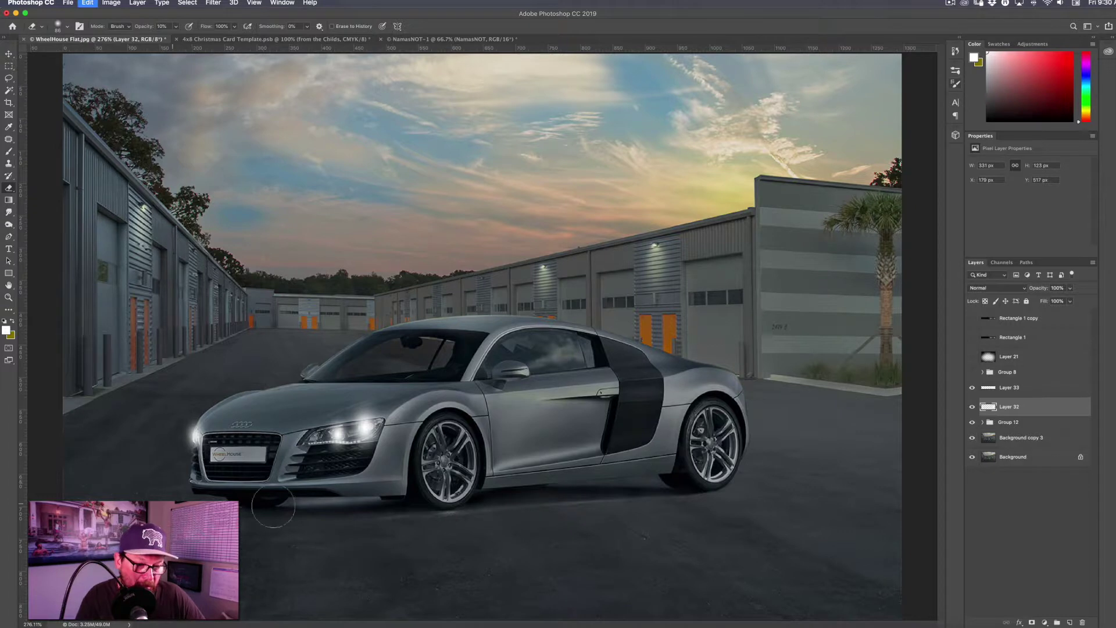
pyautogui.click(1030, 394)
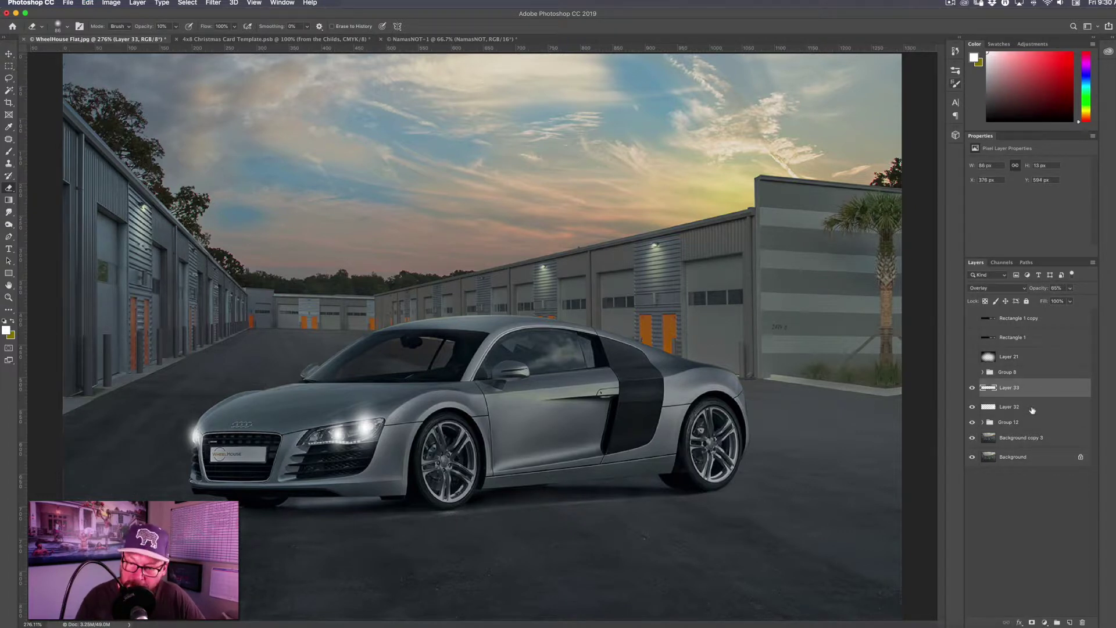
pyautogui.keyDown('shift'); pyautogui.click(1028, 409); pyautogui.keyUp('shift')
pyautogui.press('super+g')
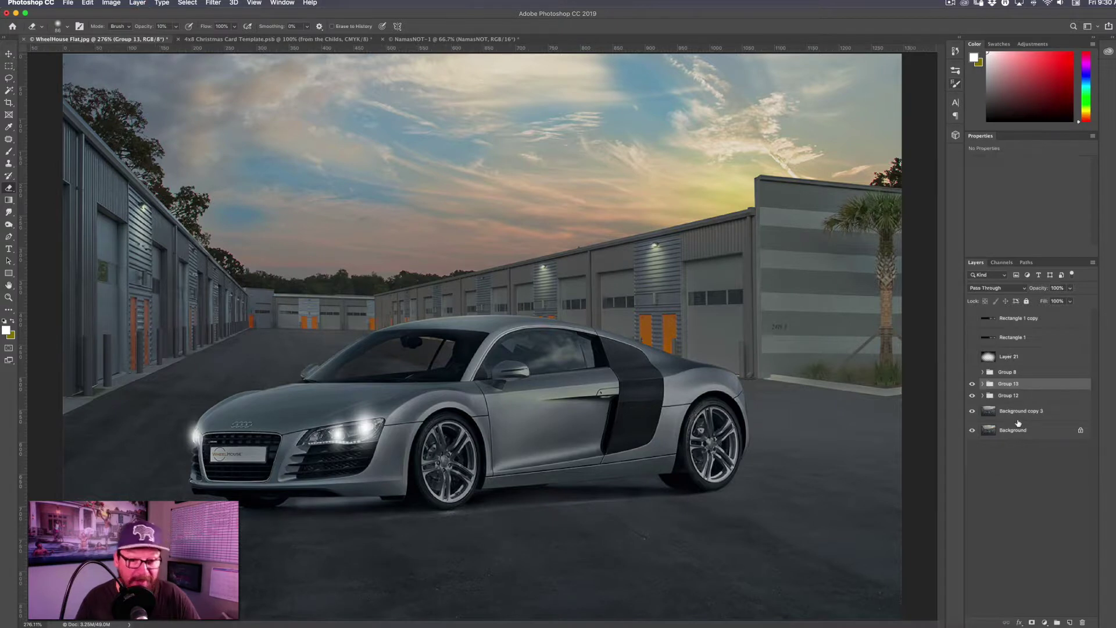
# Step: Add a new layer inside Group 13 and paint large white glows over the near and far headlights
pyautogui.click(983, 384)
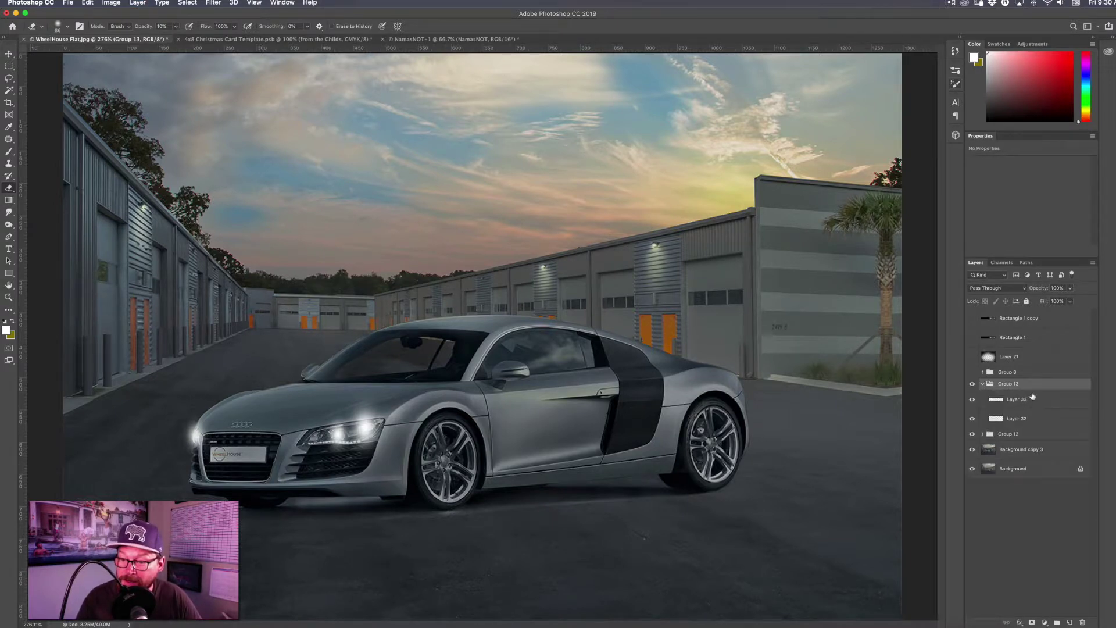
pyautogui.press('super+shift+alt+n')
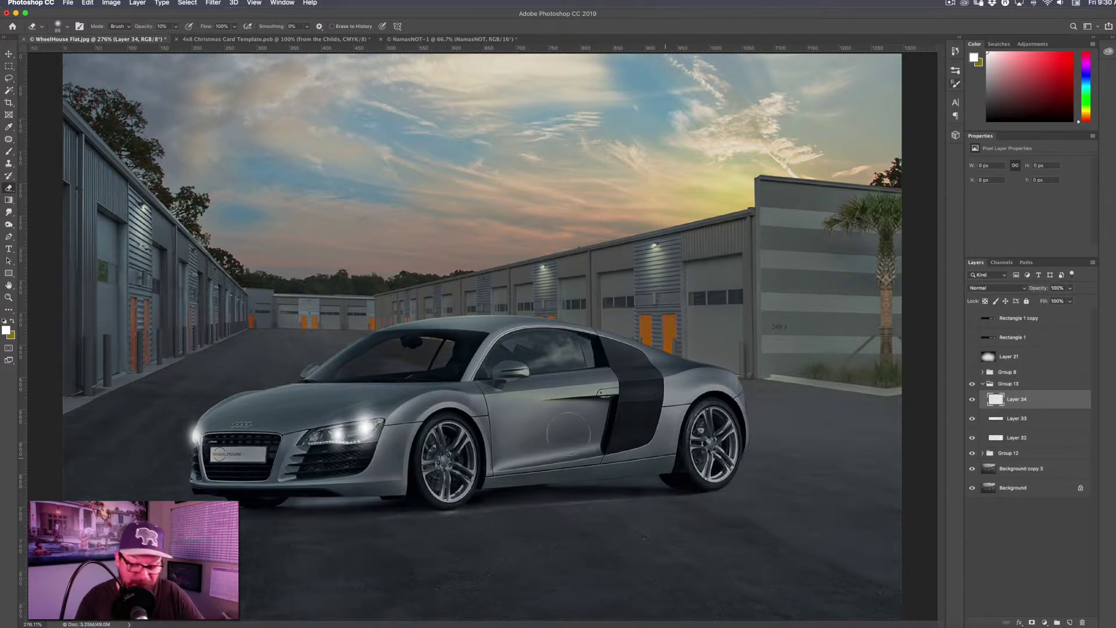
pyautogui.press('b')
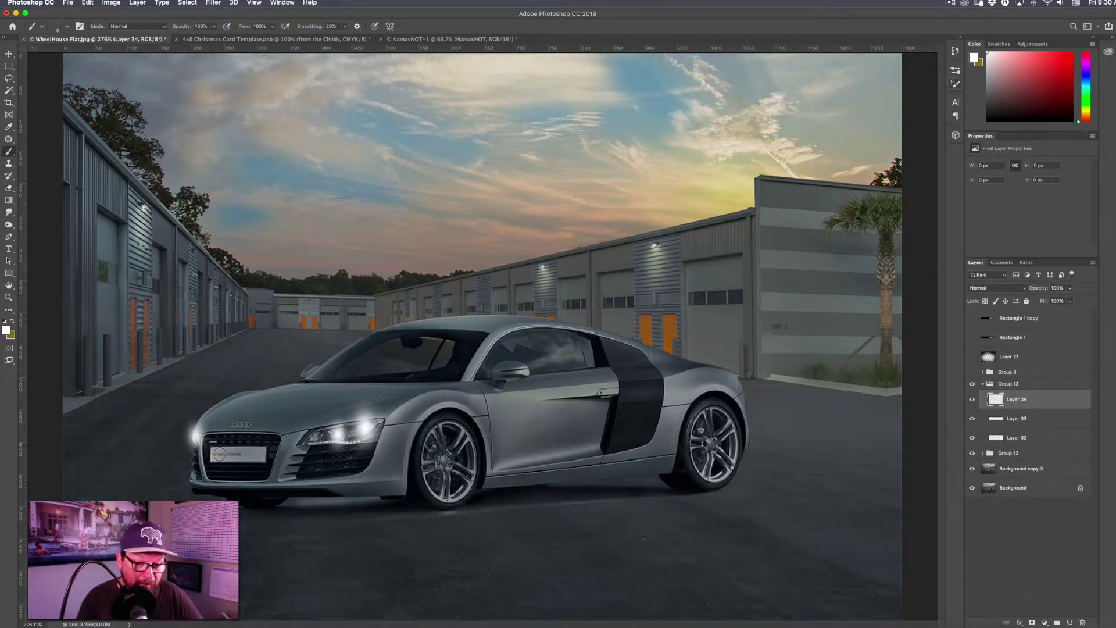
pyautogui.moveTo(354, 425)
pyautogui.mouseDown()
pyautogui.moveTo(427, 415)
pyautogui.moveTo(371, 429)
pyautogui.moveTo(380, 426)
pyautogui.mouseUp()
pyautogui.click(354, 431)
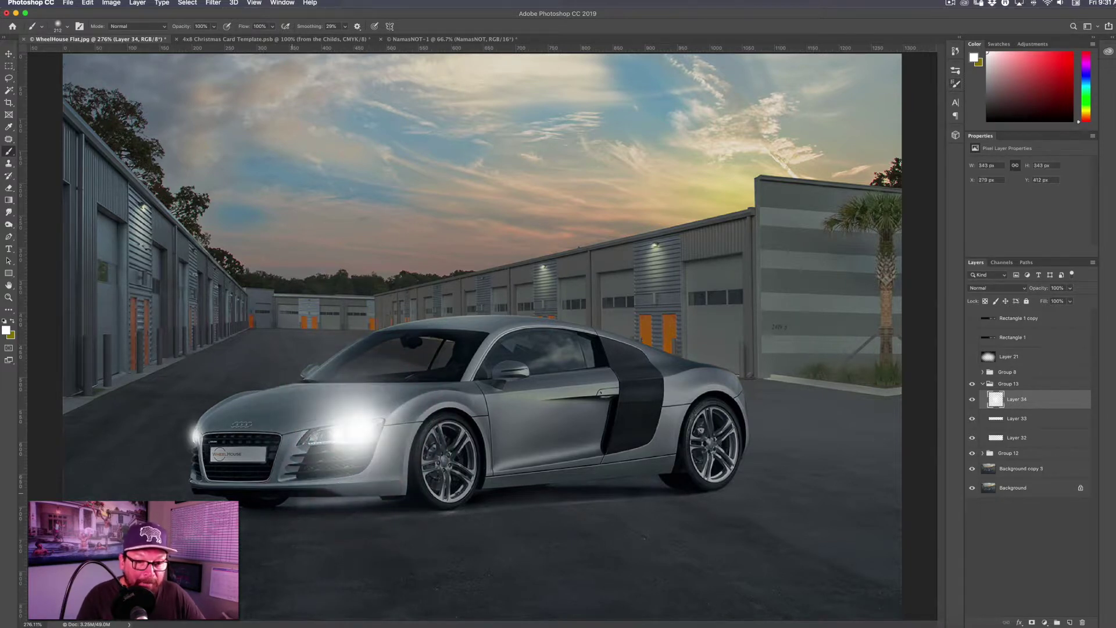
pyautogui.moveTo(204, 432)
pyautogui.mouseDown()
pyautogui.moveTo(161, 433)
pyautogui.moveTo(178, 441)
pyautogui.mouseUp()
pyautogui.click(187, 433)
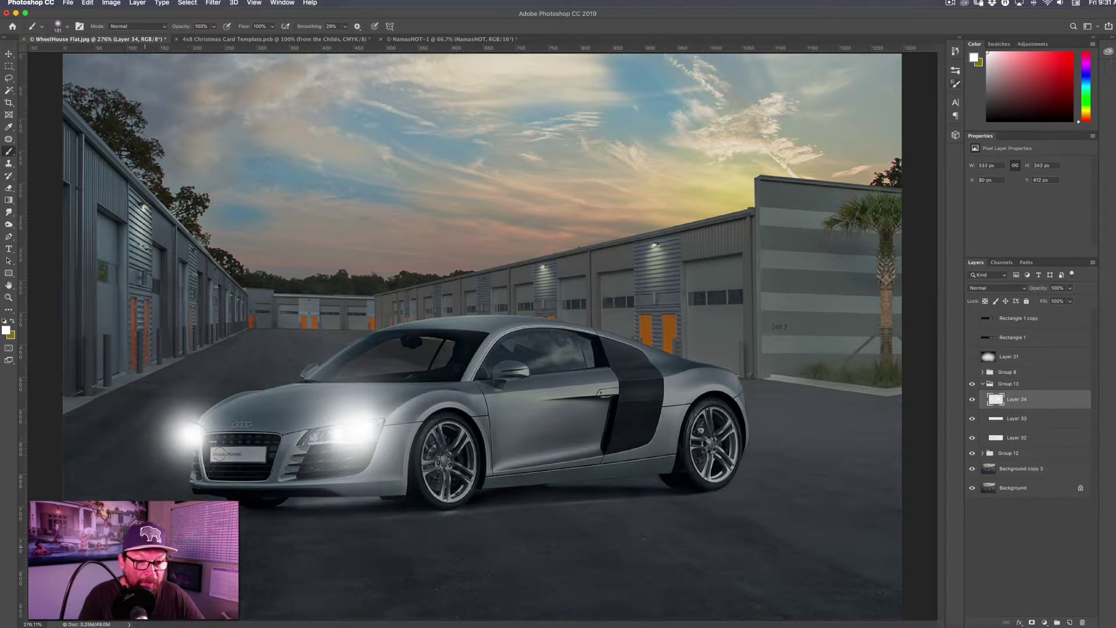
pyautogui.press('cmd+z')
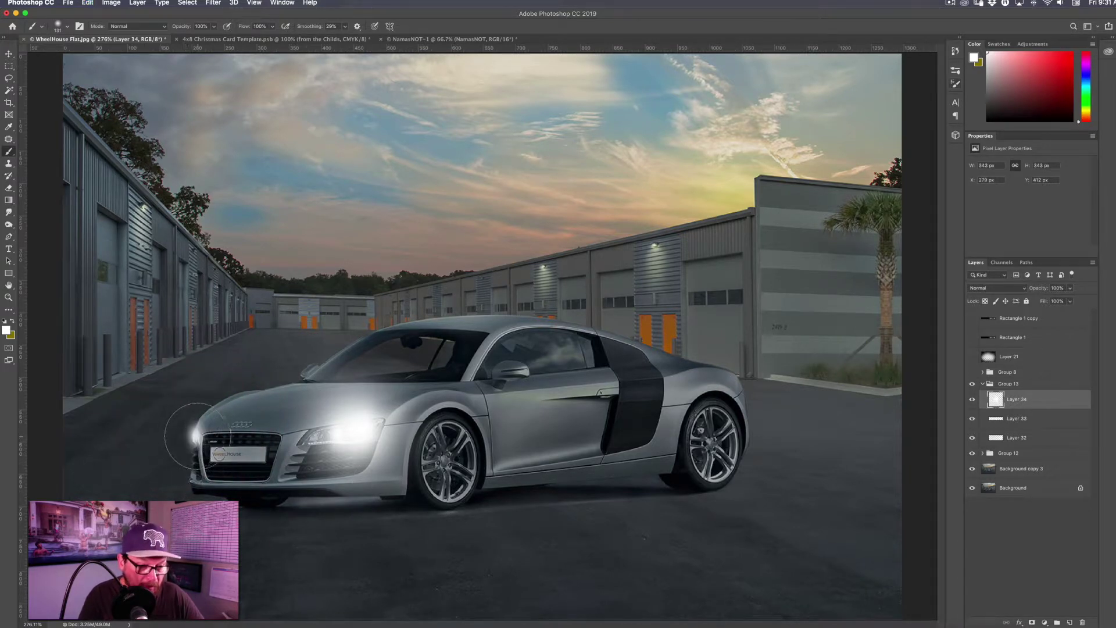
pyautogui.click(198, 435)
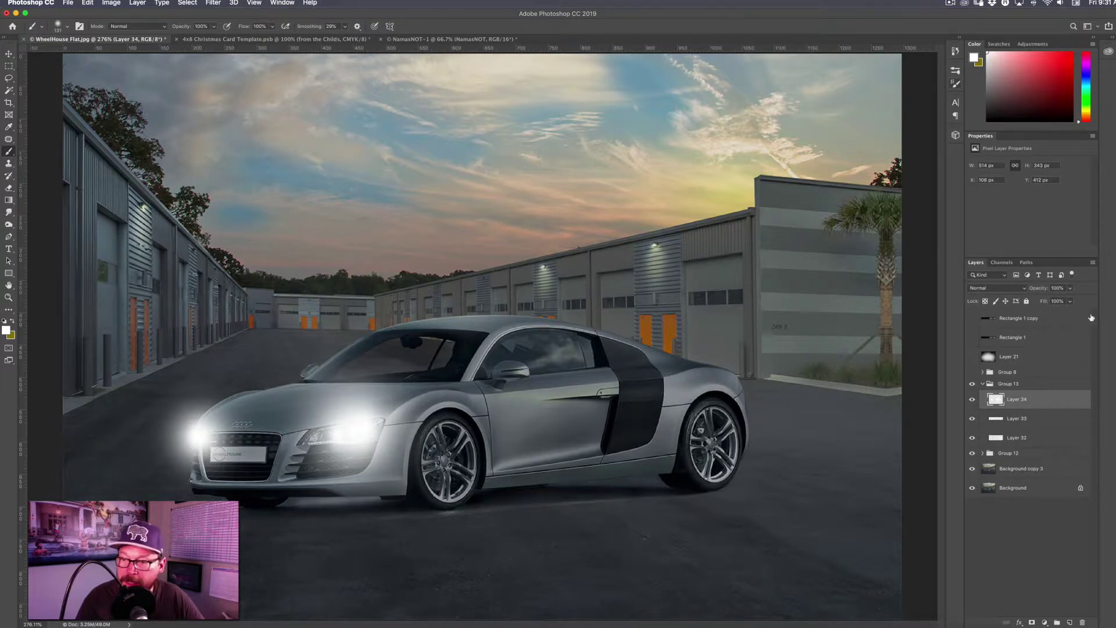
# Step: Blend the new glow as Soft Light, compare it on and off, erase excess, and collapse the group
pyautogui.click(1019, 289)
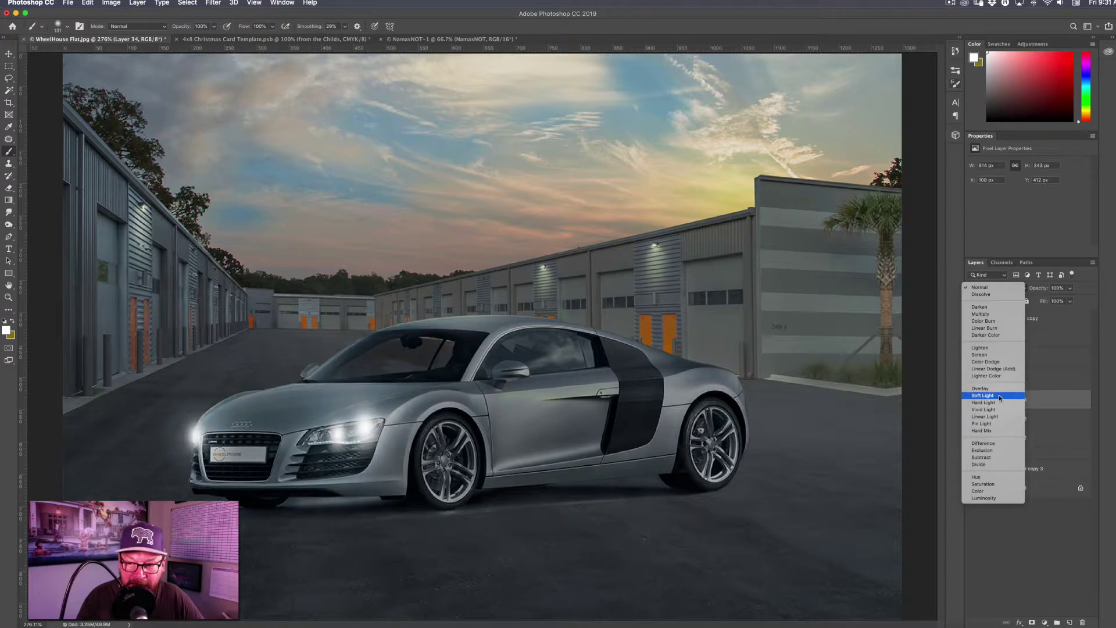
pyautogui.click(1004, 397)
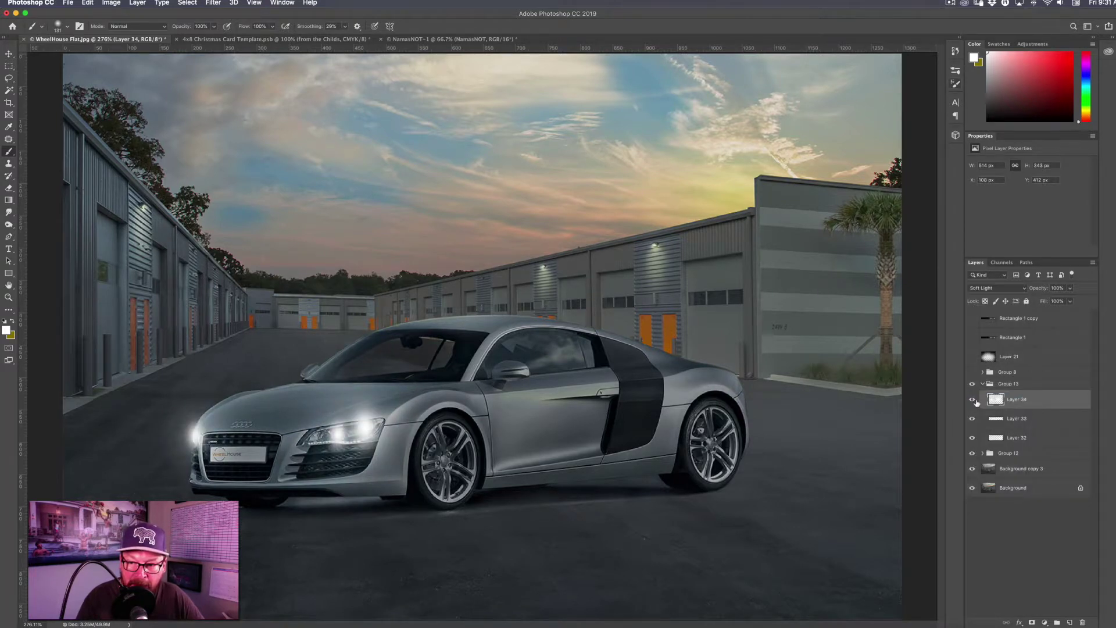
pyautogui.click(975, 402)
pyautogui.click(976, 402)
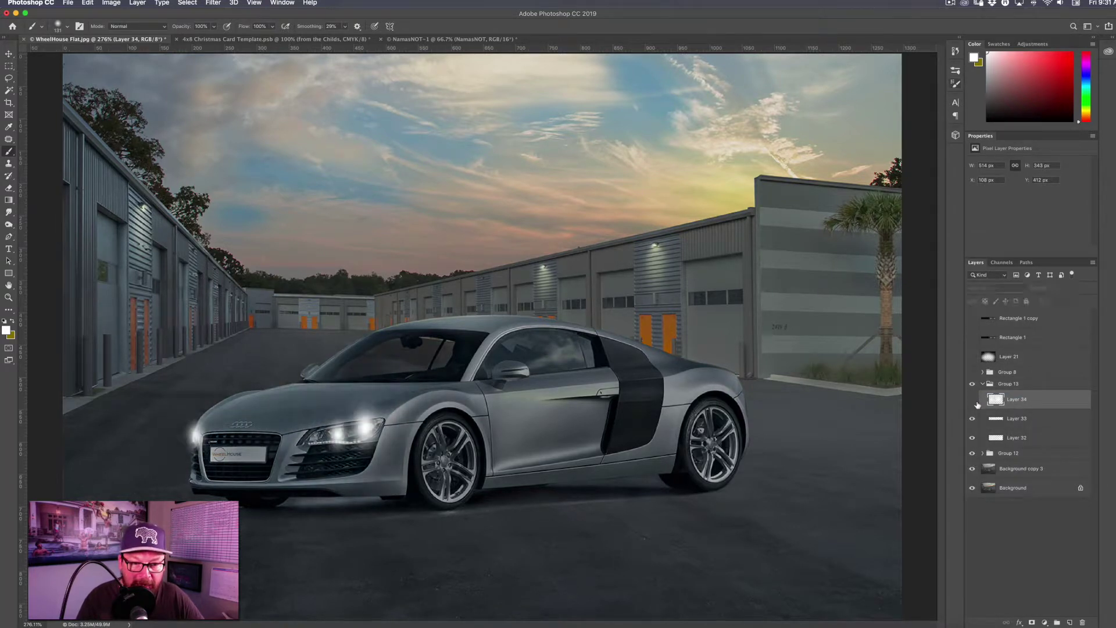
pyautogui.click(976, 403)
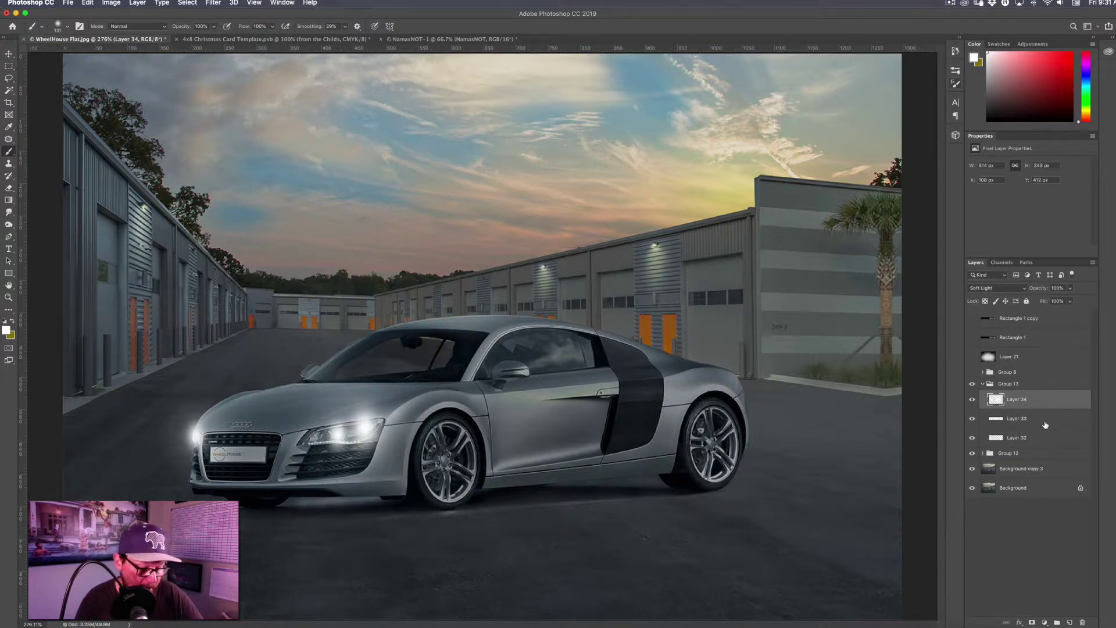
pyautogui.press('e')
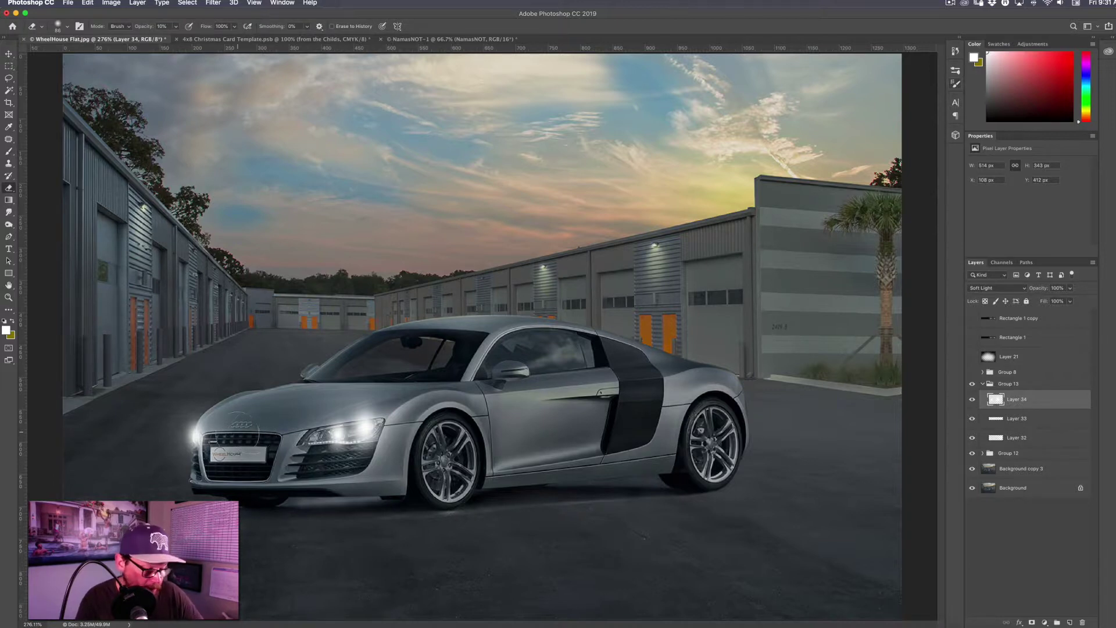
pyautogui.moveTo(244, 429); pyautogui.dragTo(234, 428)
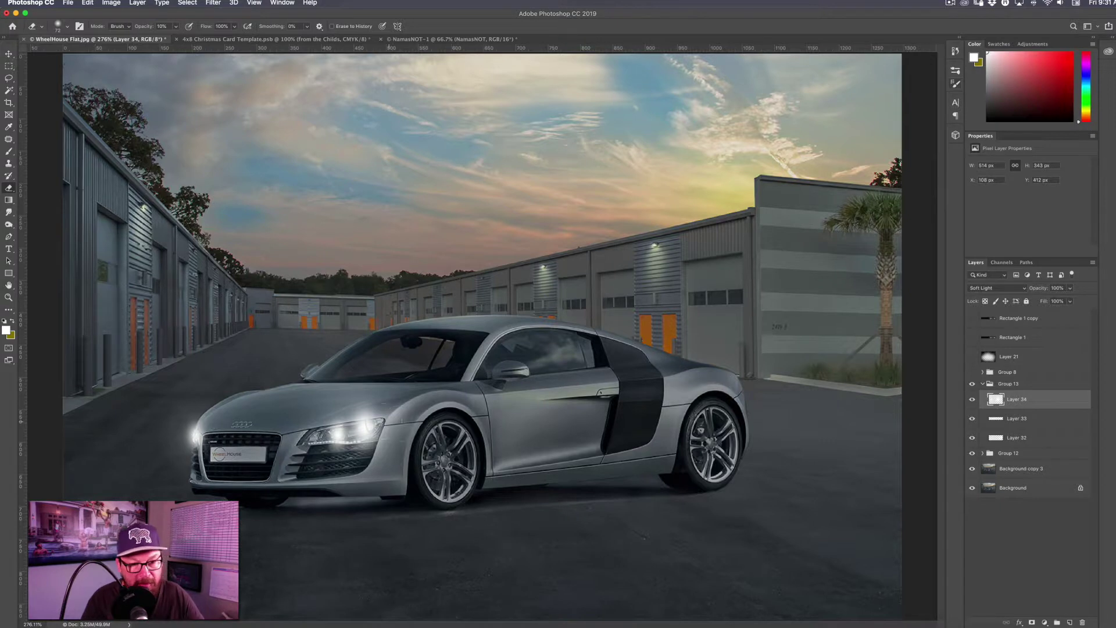
pyautogui.moveTo(360, 436); pyautogui.dragTo(340, 430)
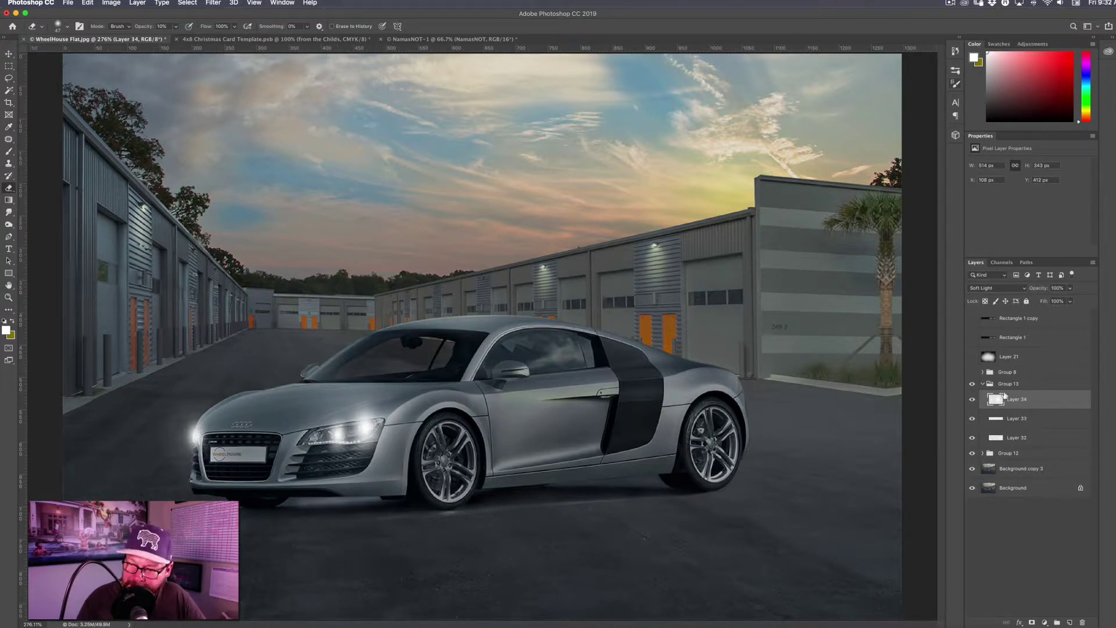
pyautogui.click(984, 385)
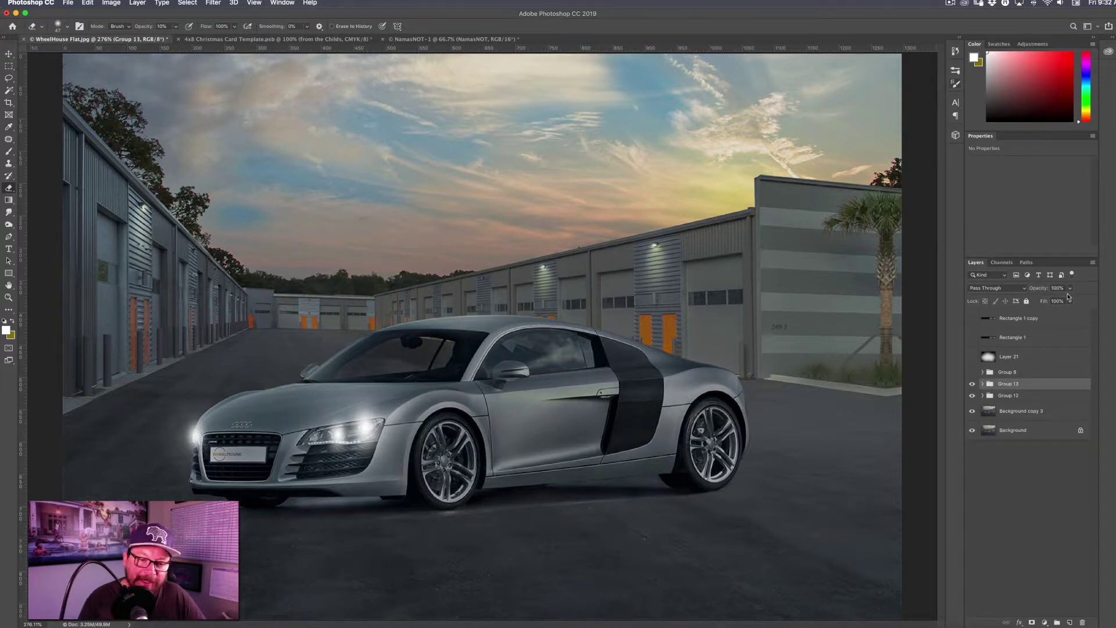
# Step: Lower Group 12 to 46% and the headlight glow group to 67% opacity, then add a new empty layer
pyautogui.click(1024, 396)
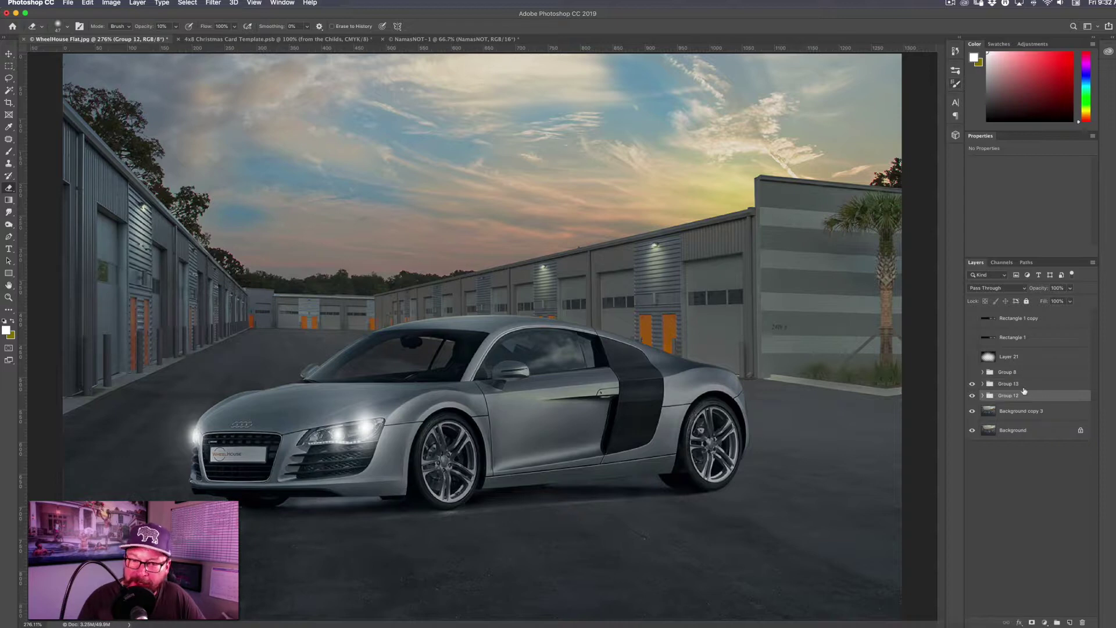
pyautogui.click(1070, 301)
pyautogui.moveTo(1061, 299); pyautogui.dragTo(1095, 302)
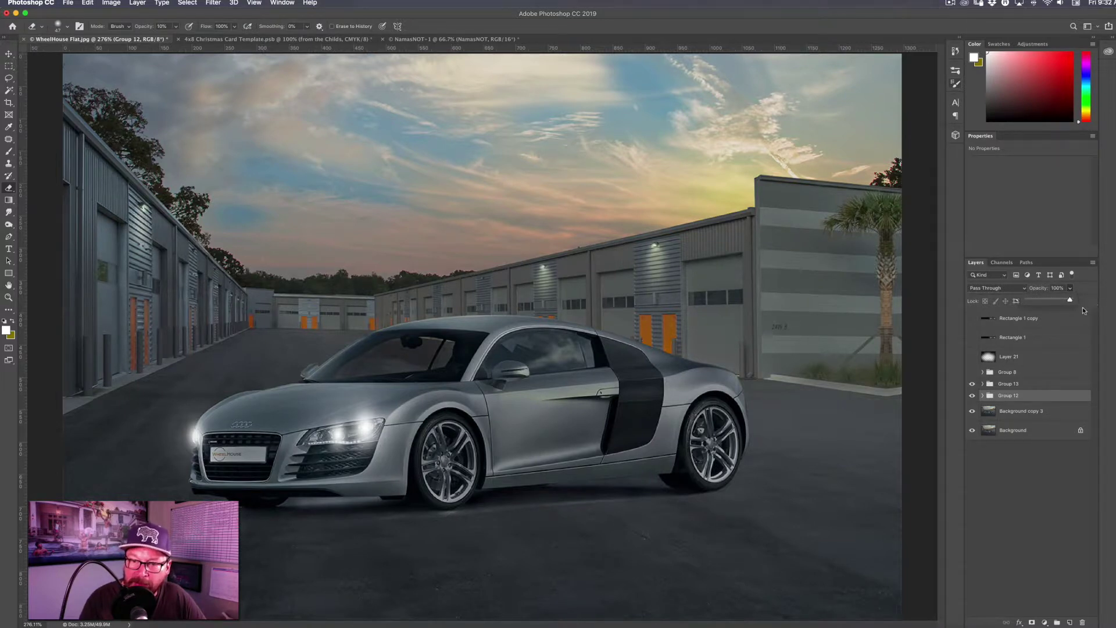
pyautogui.click(1041, 386)
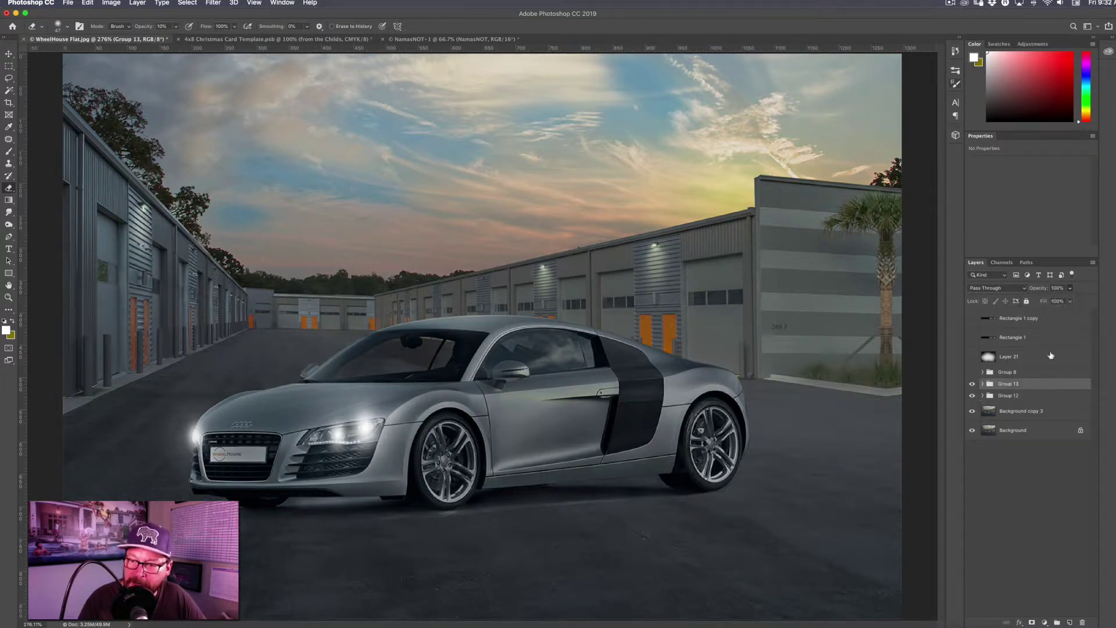
pyautogui.click(1072, 289)
pyautogui.moveTo(1069, 301)
pyautogui.mouseDown()
pyautogui.moveTo(1057, 303)
pyautogui.moveTo(1087, 307)
pyautogui.mouseUp()
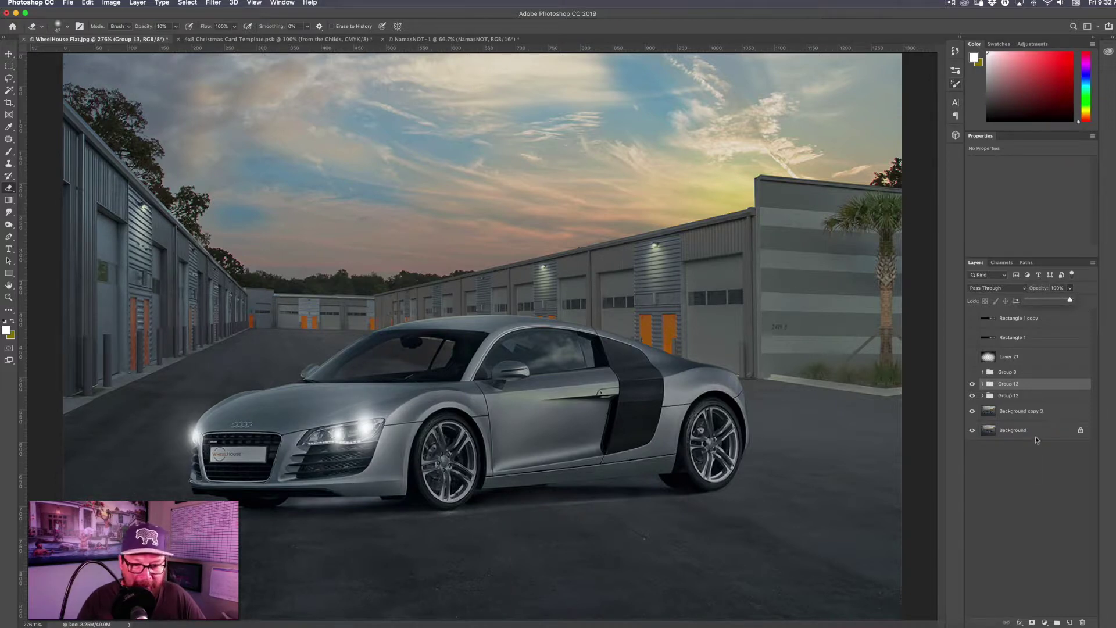
pyautogui.click(1070, 622)
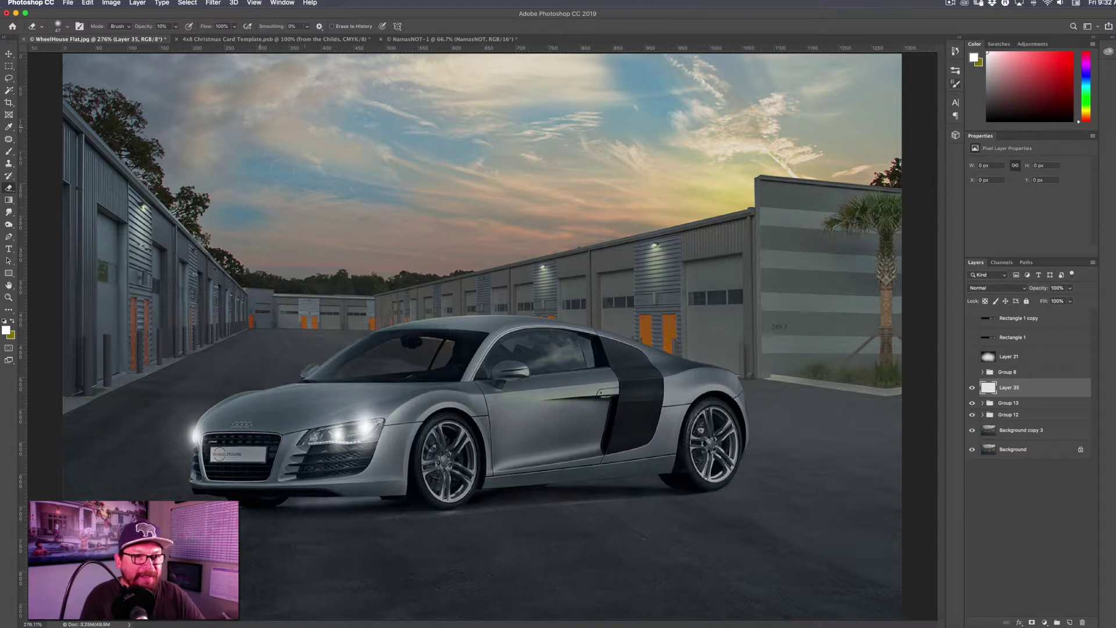
# Step: Set the new layer to Overlay at 51% opacity and ready an 11 px brush over the rear wheel
pyautogui.press('b')
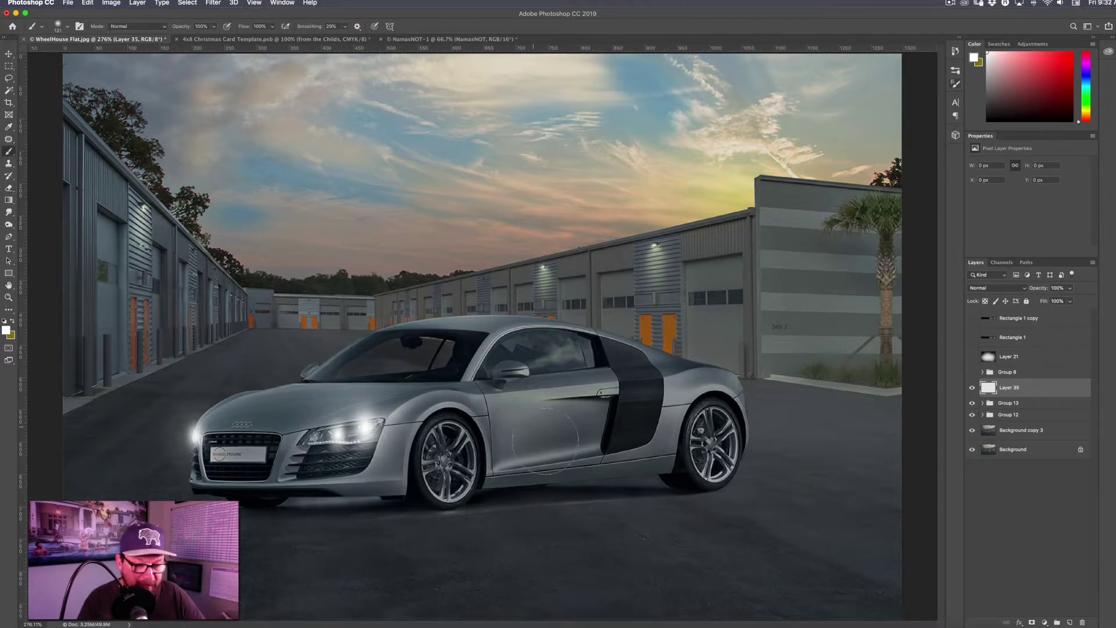
pyautogui.moveTo(593, 403); pyautogui.dragTo(580, 403)
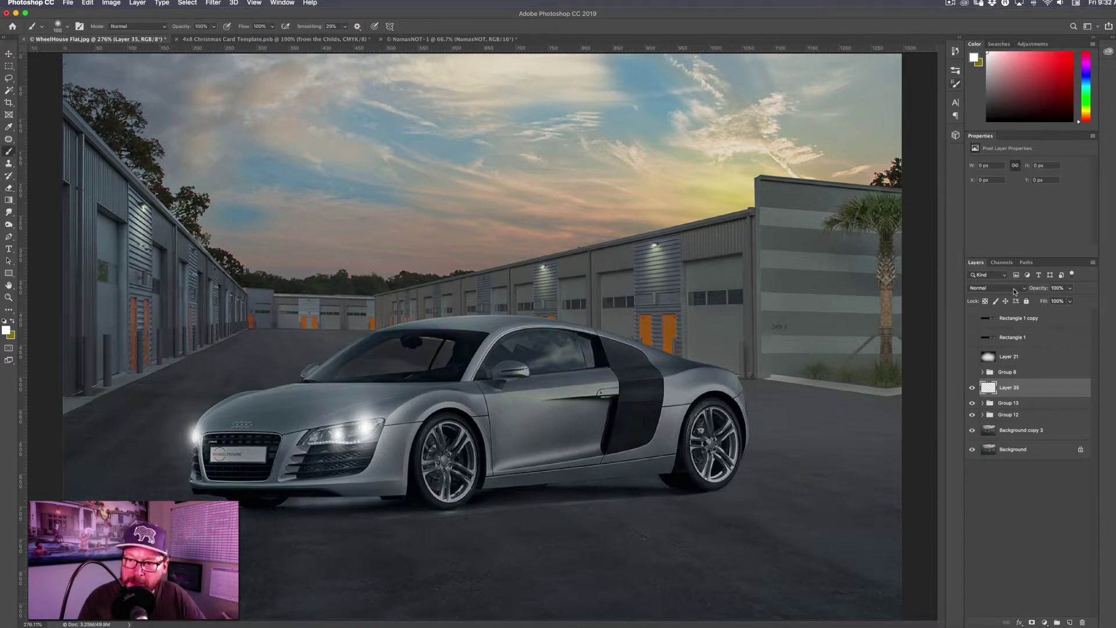
pyautogui.click(1011, 288)
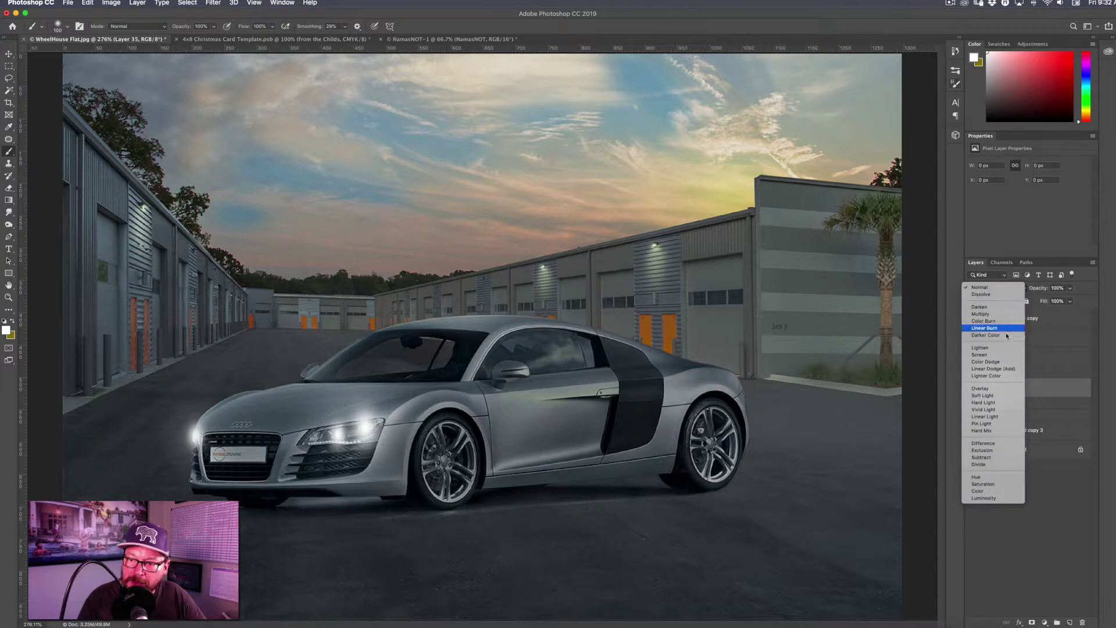
pyautogui.click(1001, 389)
pyautogui.moveTo(707, 429); pyautogui.dragTo(690, 430)
pyautogui.keyDown('super'); pyautogui.click(729, 459); pyautogui.keyUp('super')
pyautogui.keyDown('super'); pyautogui.click(734, 466); pyautogui.keyUp('super')
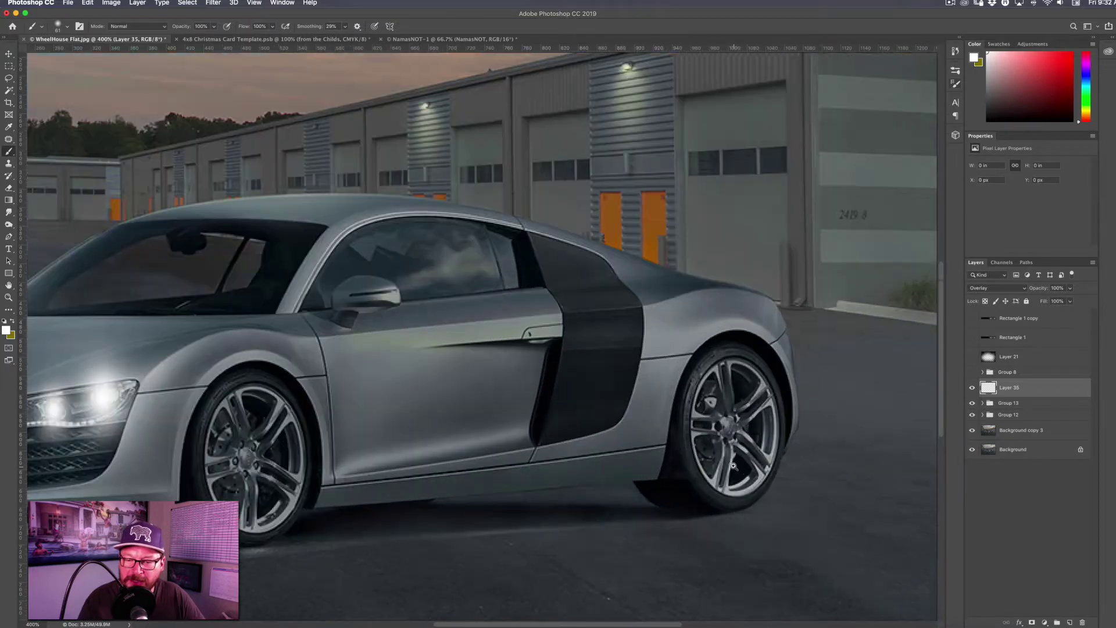
pyautogui.moveTo(719, 375); pyautogui.dragTo(675, 370)
pyautogui.moveTo(732, 414)
pyautogui.mouseDown()
pyautogui.moveTo(752, 440)
pyautogui.moveTo(744, 449)
pyautogui.mouseUp()
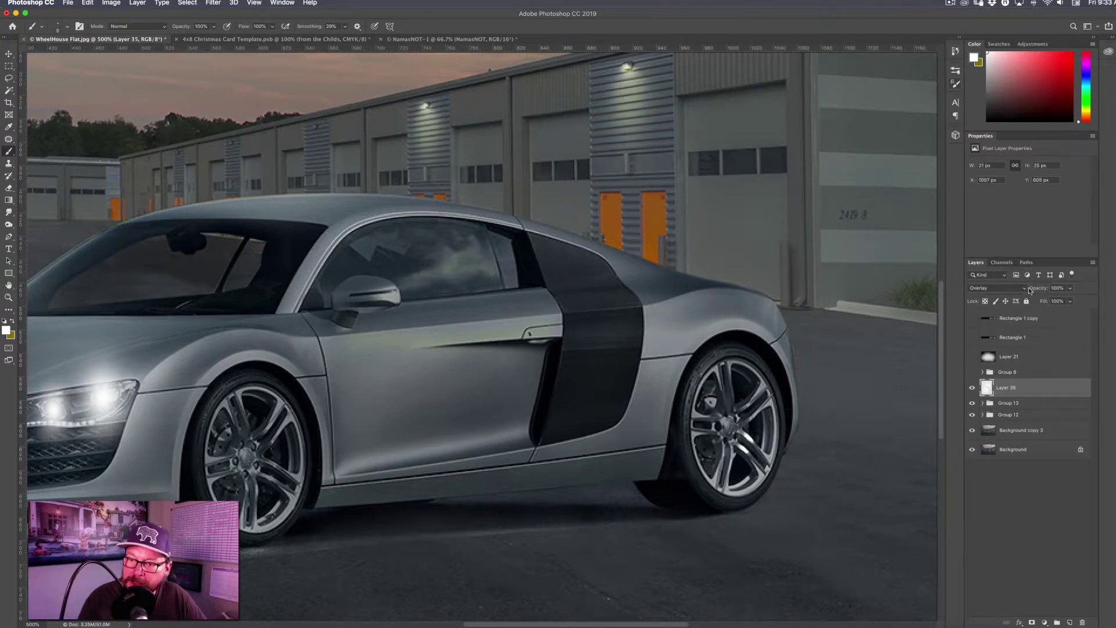
pyautogui.click(1070, 288)
pyautogui.moveTo(1070, 301); pyautogui.dragTo(1051, 310)
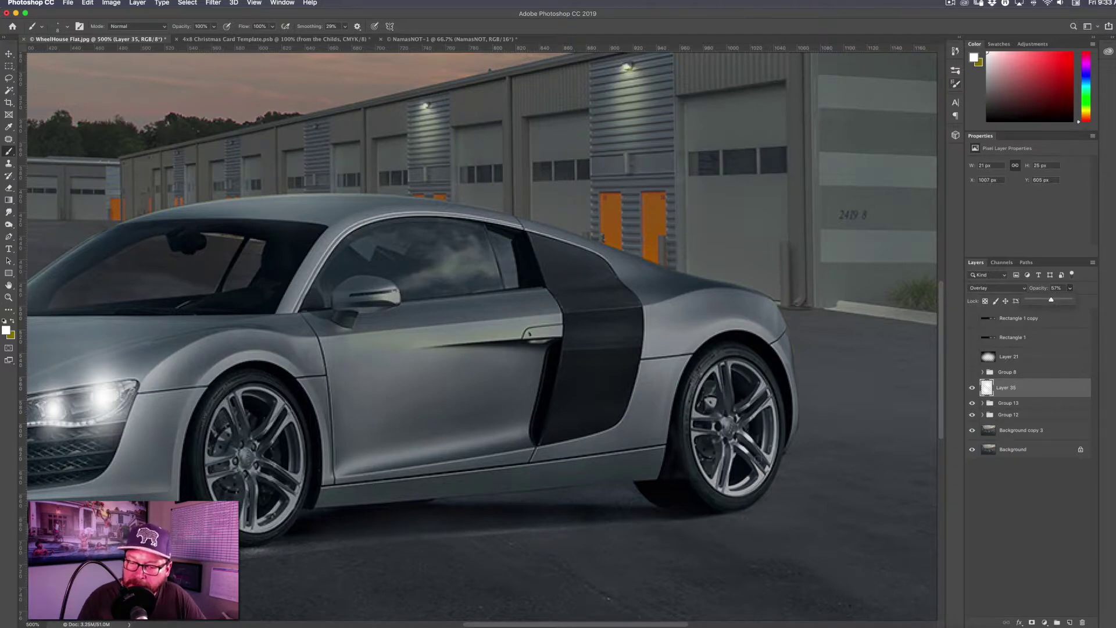
# Step: Paint white highlight strokes on the rear wheel's spoke and rim and the front wheel's lower edge
pyautogui.moveTo(732, 448)
pyautogui.mouseDown()
pyautogui.moveTo(728, 480)
pyautogui.moveTo(723, 457)
pyautogui.moveTo(721, 472)
pyautogui.mouseUp()
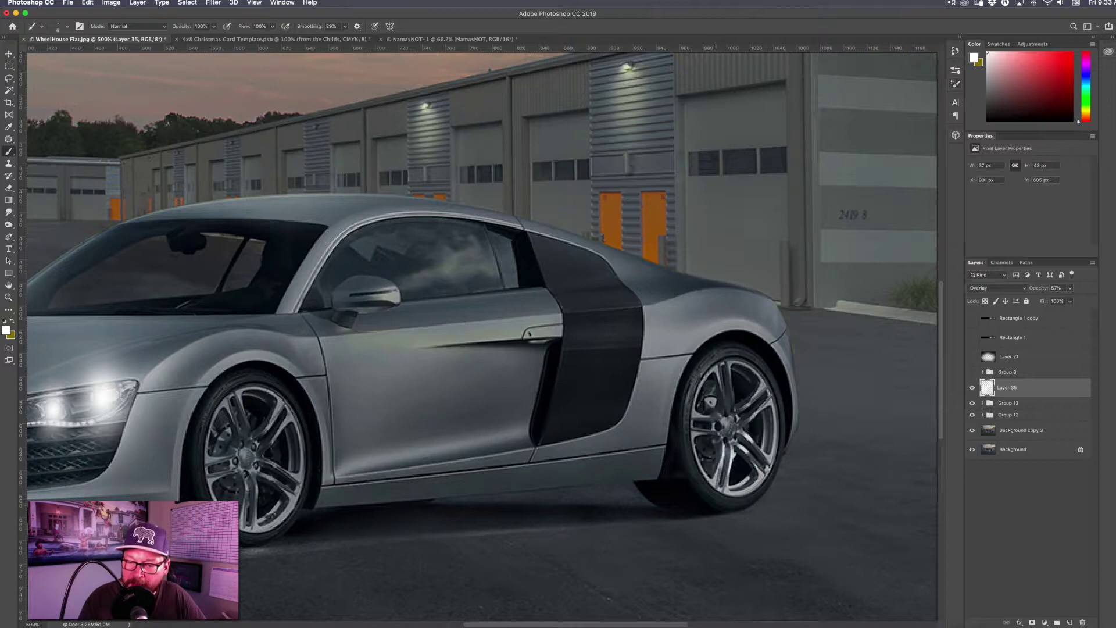
pyautogui.click(714, 479)
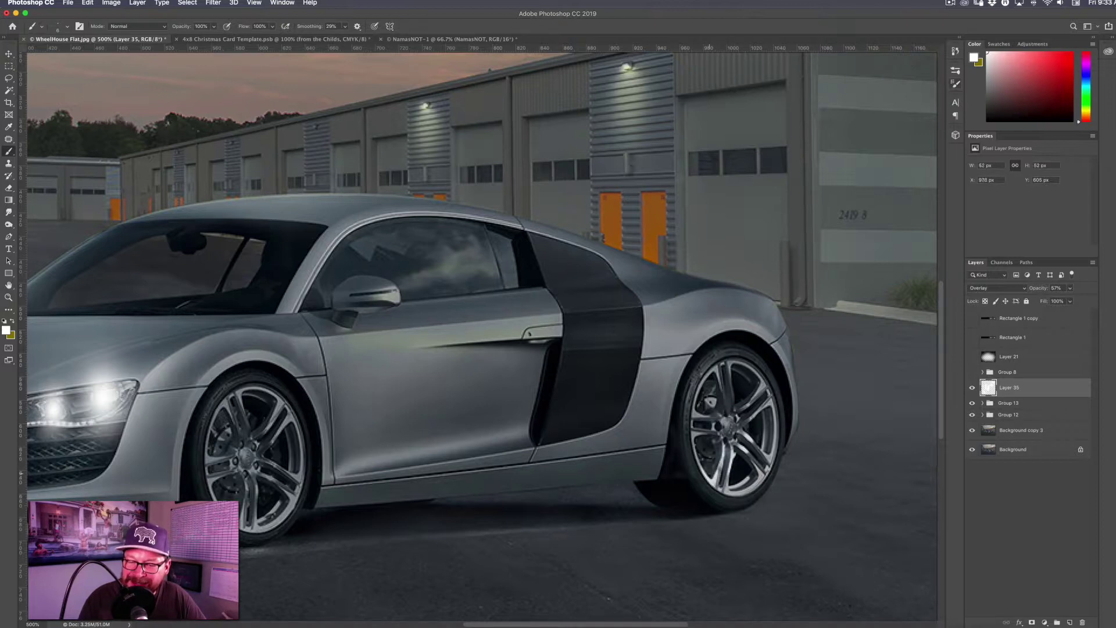
pyautogui.moveTo(728, 489)
pyautogui.mouseDown()
pyautogui.moveTo(759, 483)
pyautogui.moveTo(734, 488)
pyautogui.moveTo(772, 458)
pyautogui.moveTo(777, 416)
pyautogui.moveTo(760, 402)
pyautogui.mouseUp()
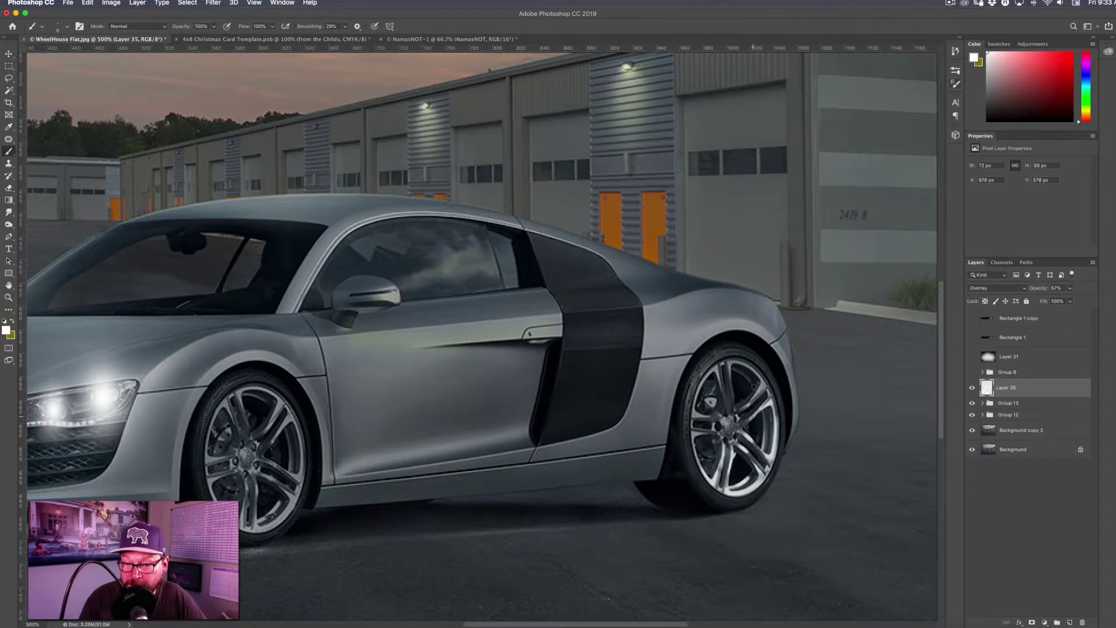
pyautogui.moveTo(748, 381)
pyautogui.mouseDown()
pyautogui.moveTo(749, 403)
pyautogui.moveTo(758, 377)
pyautogui.moveTo(742, 364)
pyautogui.moveTo(702, 396)
pyautogui.moveTo(698, 421)
pyautogui.moveTo(698, 434)
pyautogui.moveTo(742, 431)
pyautogui.mouseUp()
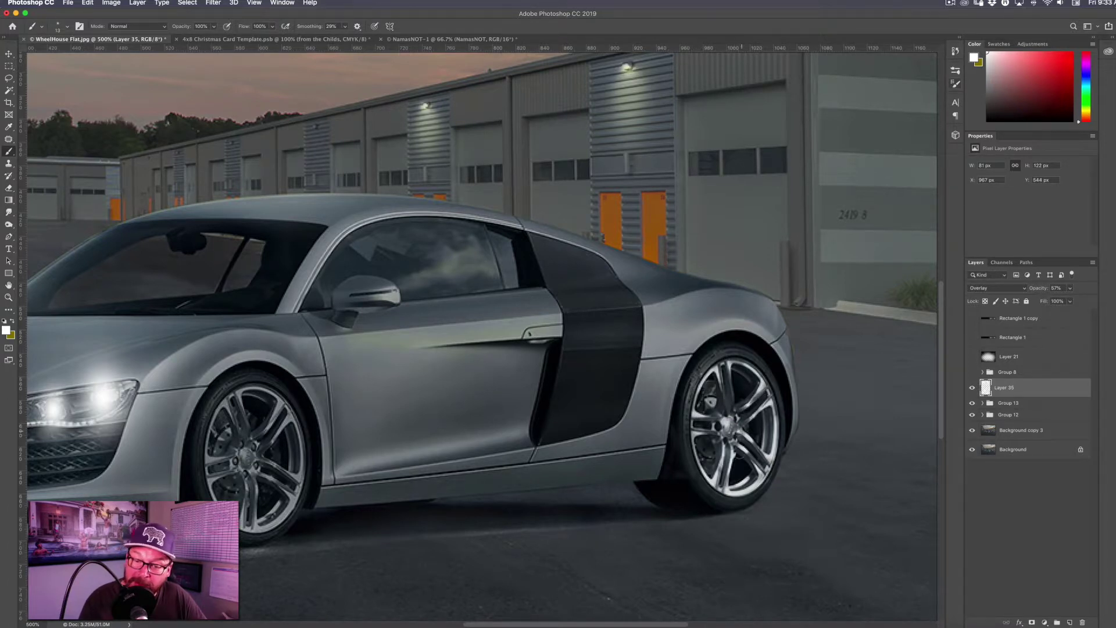
pyautogui.moveTo(279, 437)
pyautogui.mouseDown()
pyautogui.moveTo(277, 401)
pyautogui.moveTo(239, 398)
pyautogui.moveTo(218, 420)
pyautogui.mouseUp()
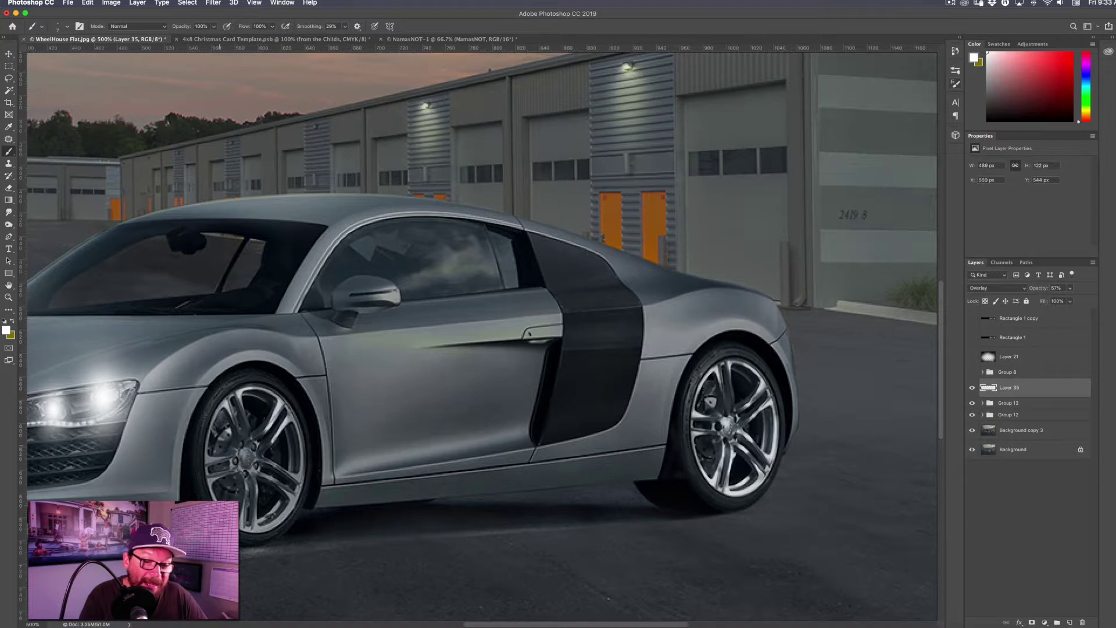
pyautogui.moveTo(215, 457); pyautogui.dragTo(211, 458)
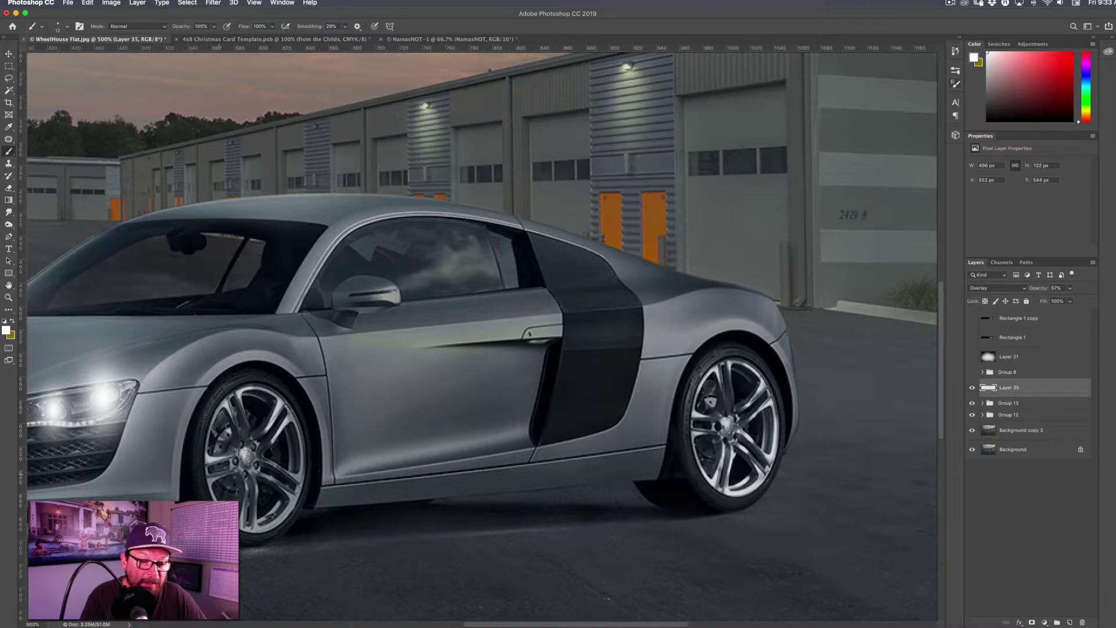
pyautogui.moveTo(215, 486); pyautogui.dragTo(258, 514)
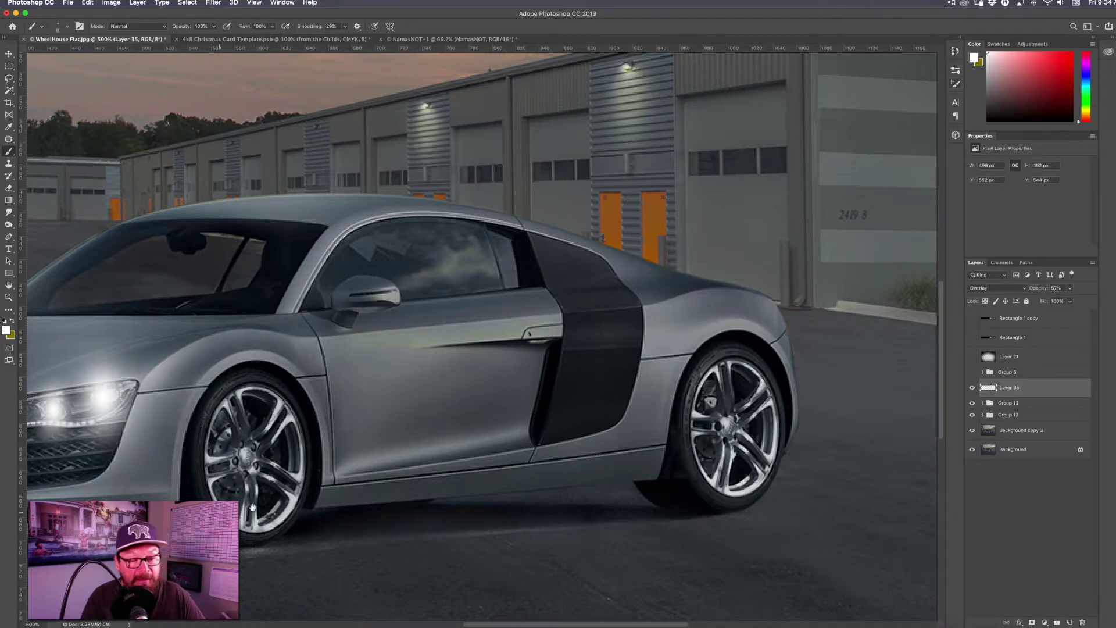
# Step: Settle Layer 35's wheel highlights at roughly 85% opacity and add an empty Layer 36 above
pyautogui.scroll(-2, 317, 506)
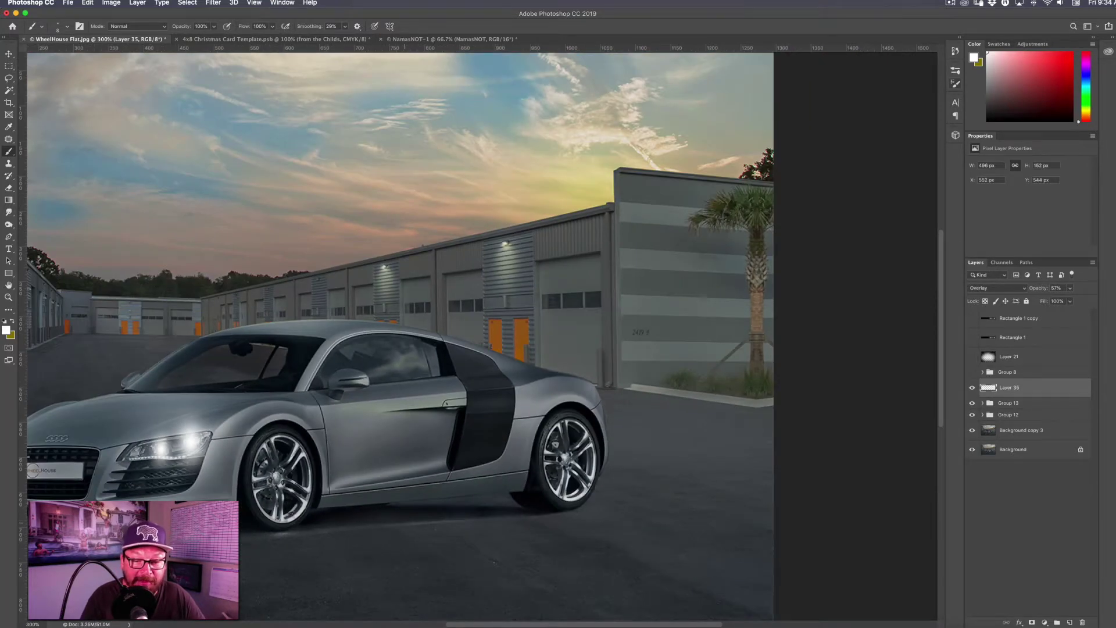
pyautogui.hscroll(-3, 406, 515)
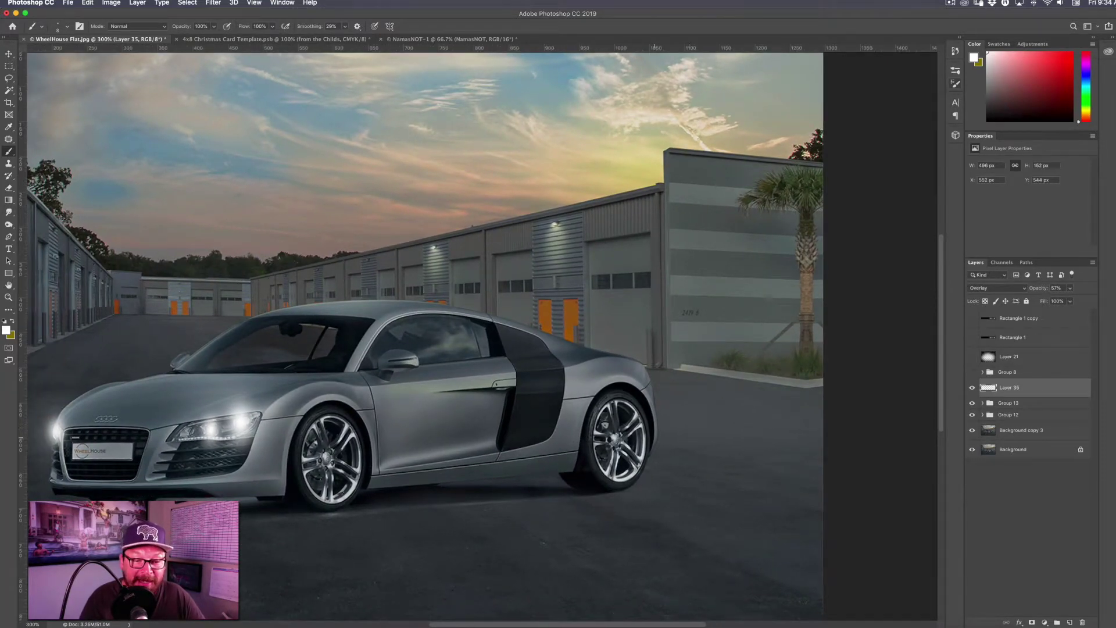
pyautogui.hscroll(-6, 487, 459)
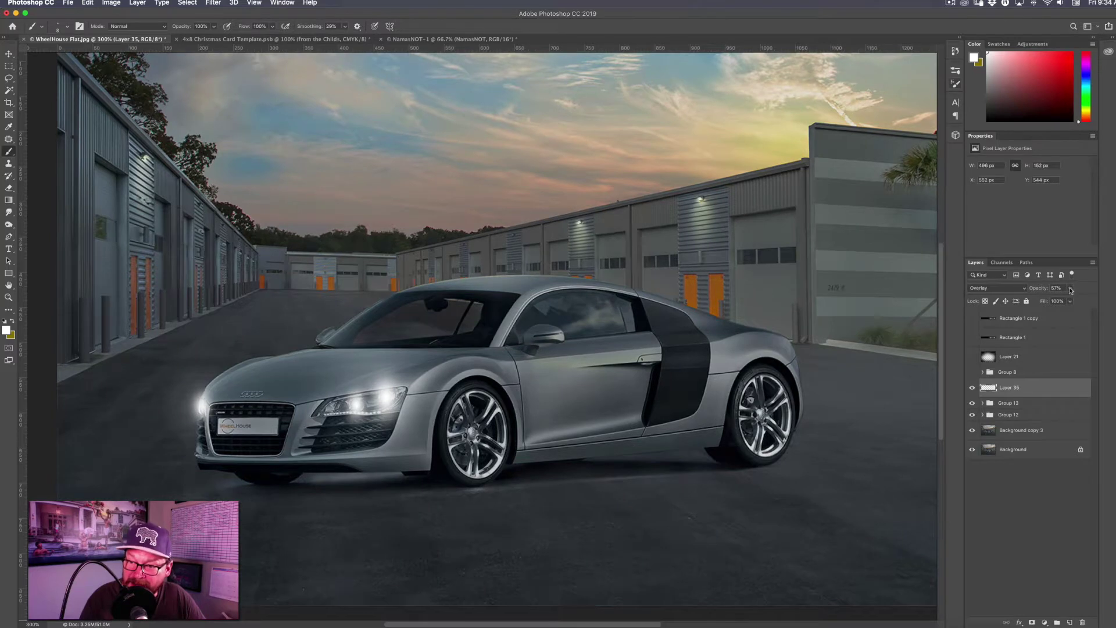
pyautogui.click(1070, 288)
pyautogui.moveTo(1063, 301)
pyautogui.mouseDown()
pyautogui.moveTo(1047, 299)
pyautogui.moveTo(1070, 302)
pyautogui.mouseUp()
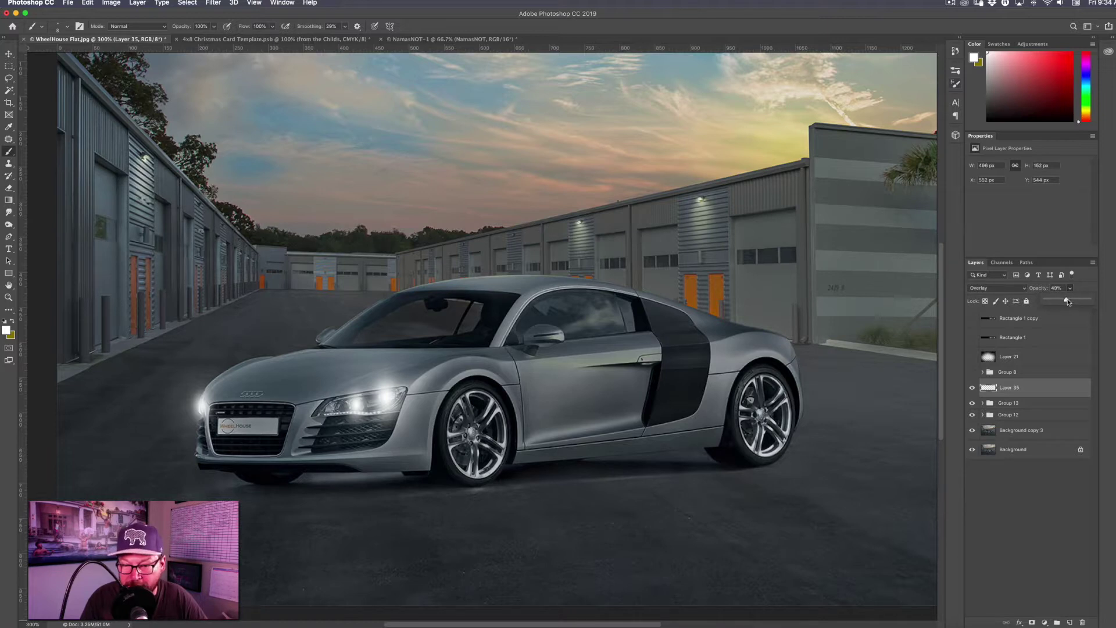
pyautogui.moveTo(1069, 301)
pyautogui.mouseDown()
pyautogui.moveTo(1108, 301)
pyautogui.moveTo(1064, 303)
pyautogui.mouseUp()
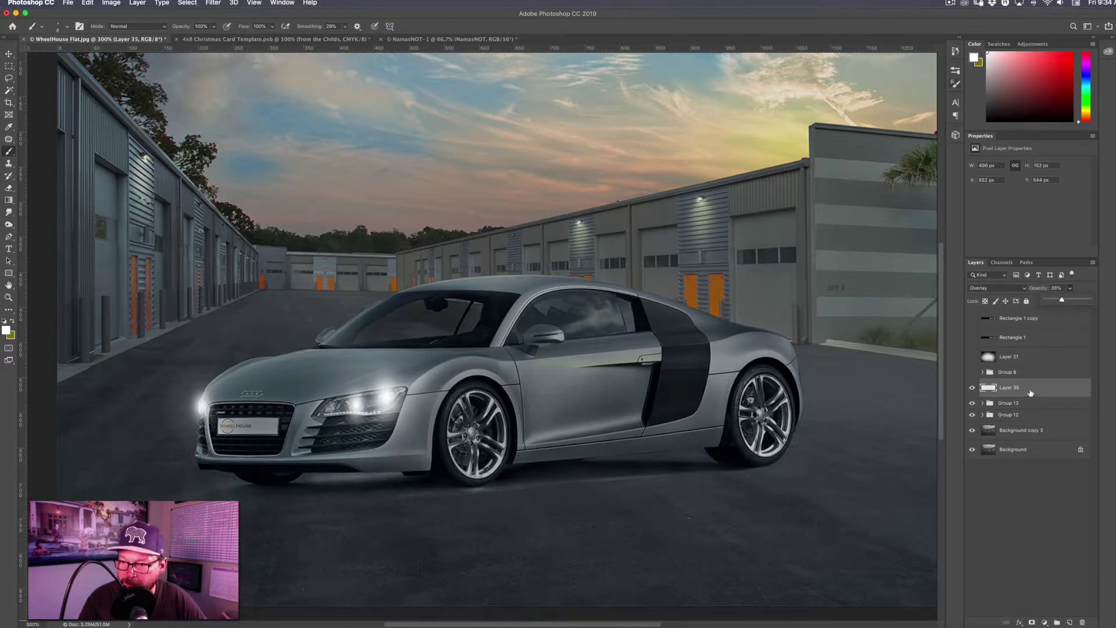
pyautogui.click(1070, 623)
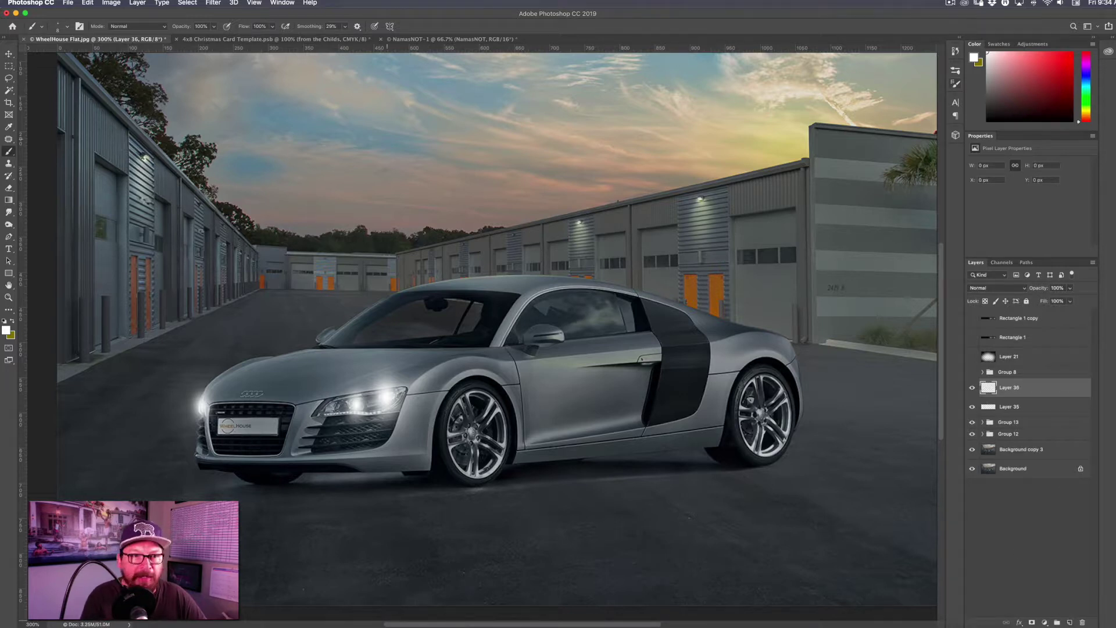
# Step: Set brush flow to 1%, make Layer 36 Overlay, and switch the painting colour to white
pyautogui.click(272, 26)
pyautogui.moveTo(274, 39); pyautogui.dragTo(206, 39)
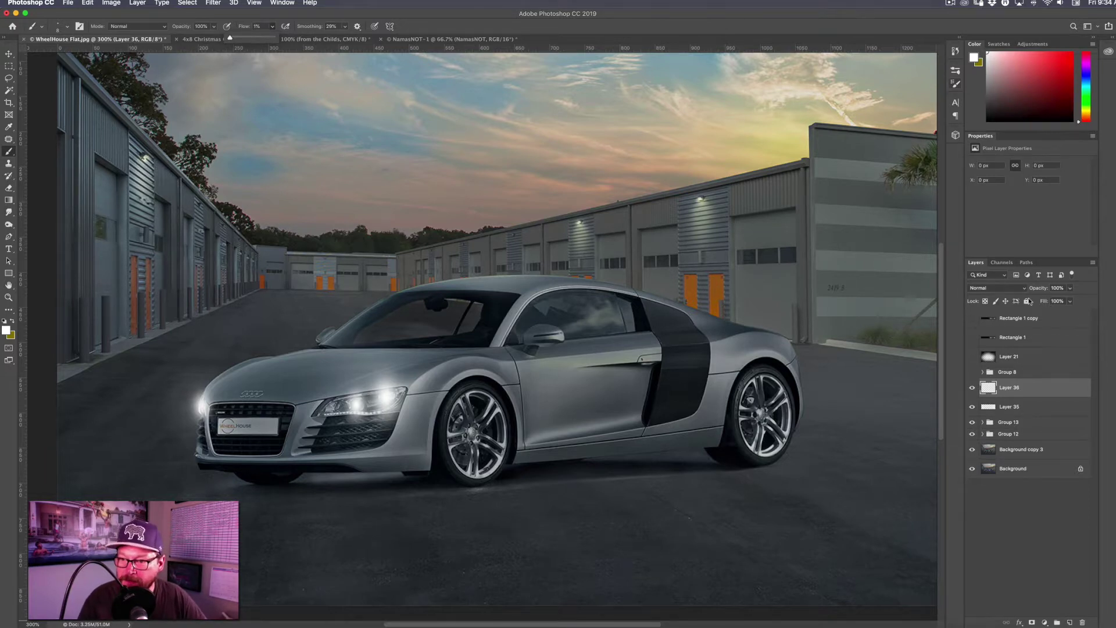
pyautogui.click(997, 288)
pyautogui.click(997, 392)
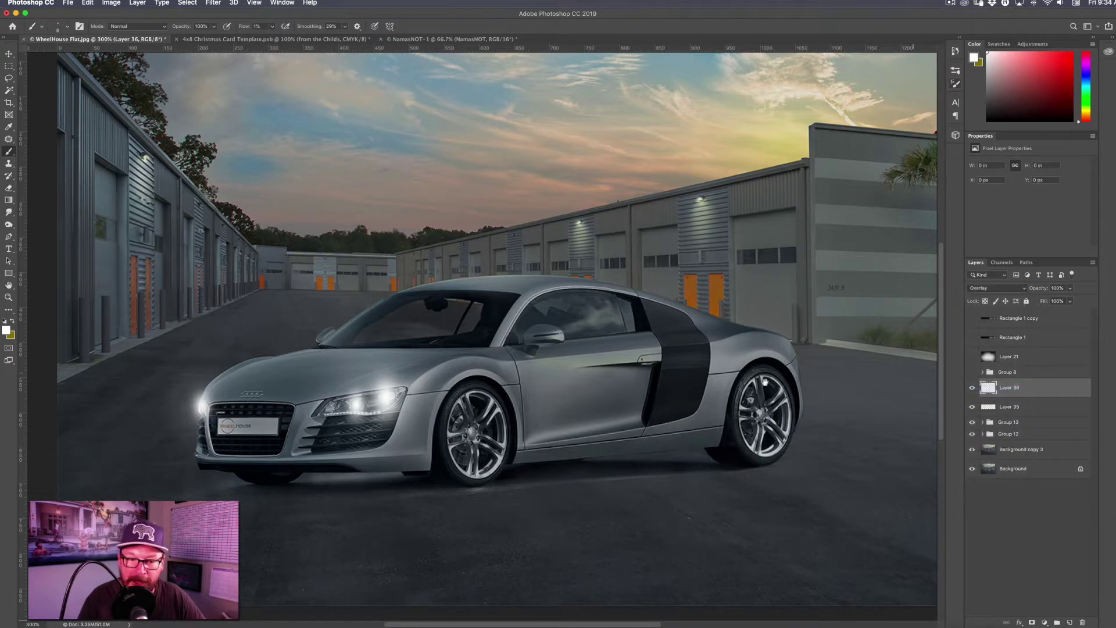
pyautogui.press('d')
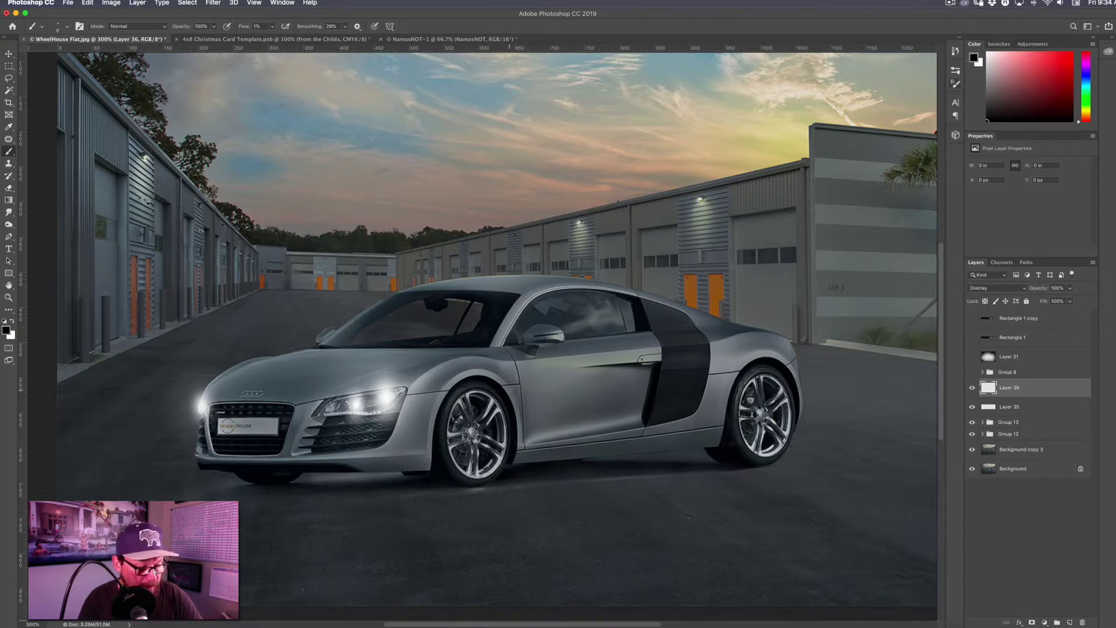
pyautogui.press('x')
# Step: Paint faint size-8 white highlights along the rear fender, side panel and panel seam
pyautogui.scroll(2, 420, 387)
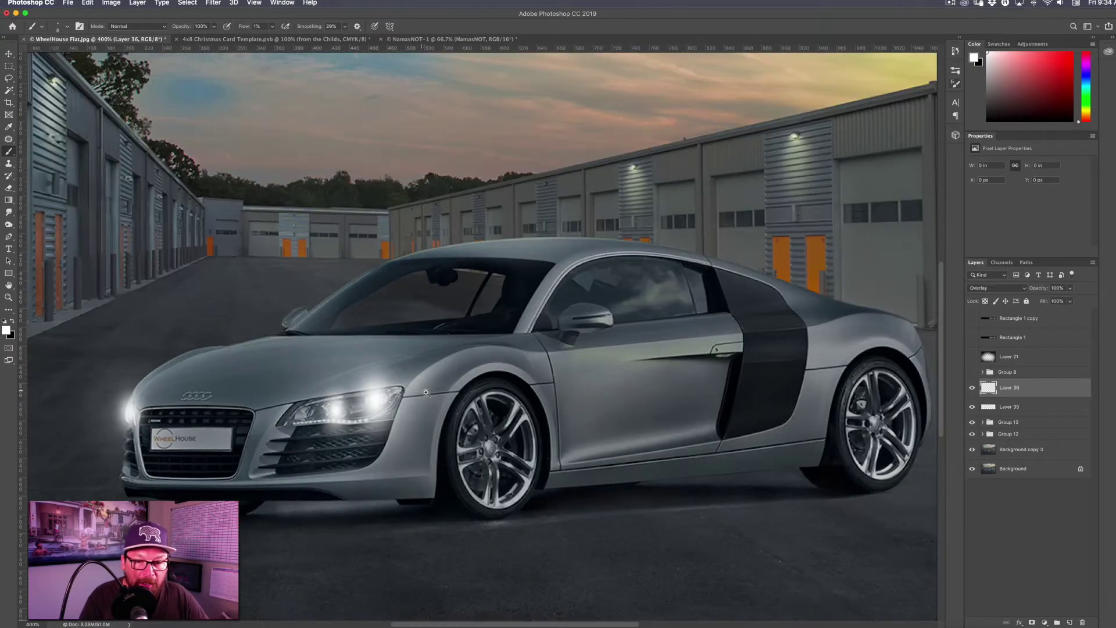
pyautogui.moveTo(414, 379); pyautogui.dragTo(416, 379)
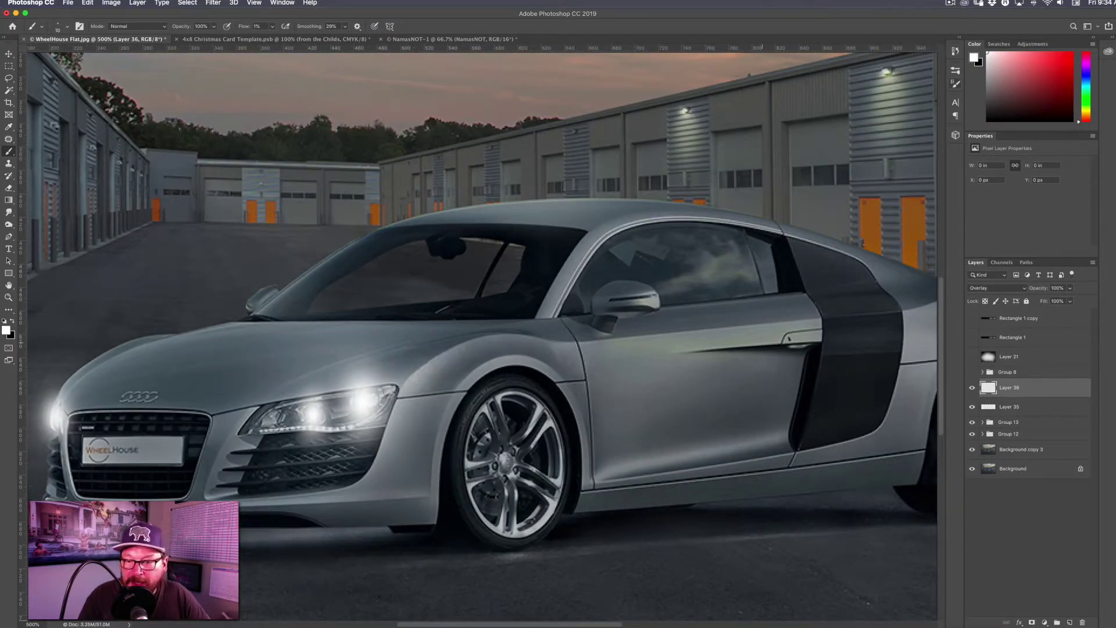
pyautogui.moveTo(793, 353); pyautogui.dragTo(531, 367)
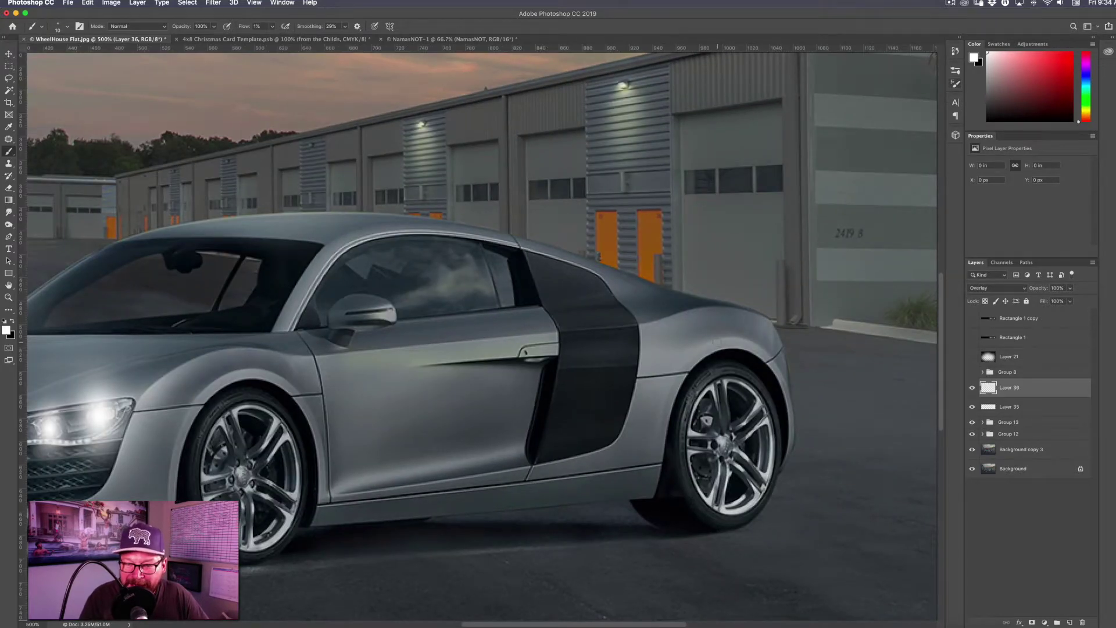
pyautogui.moveTo(718, 342); pyautogui.dragTo(716, 342)
pyautogui.click(706, 346)
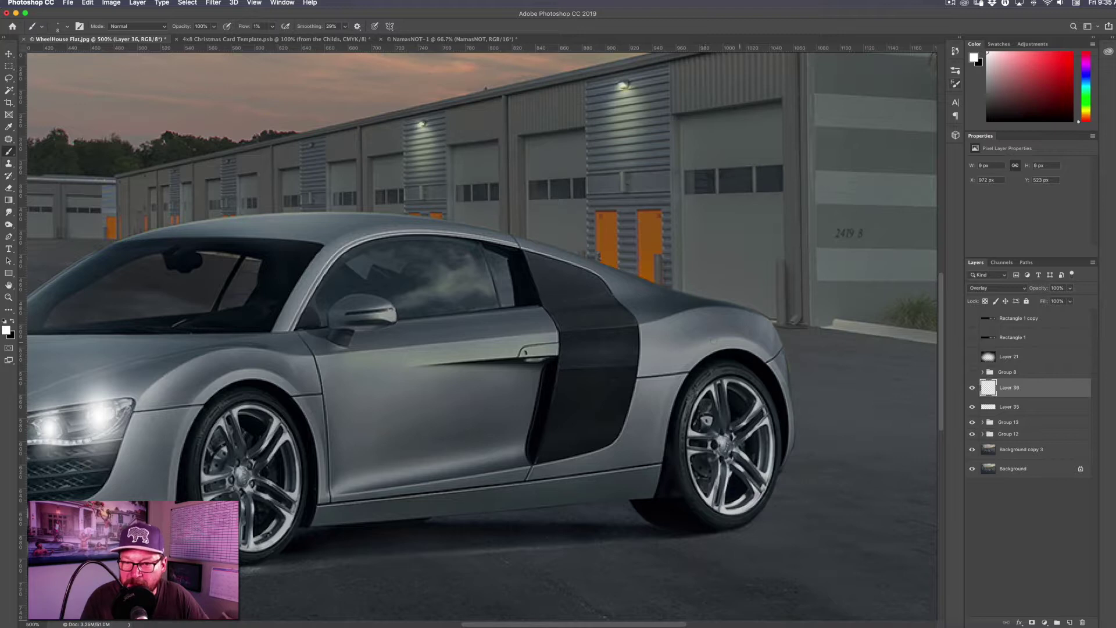
pyautogui.moveTo(715, 341); pyautogui.dragTo(702, 347)
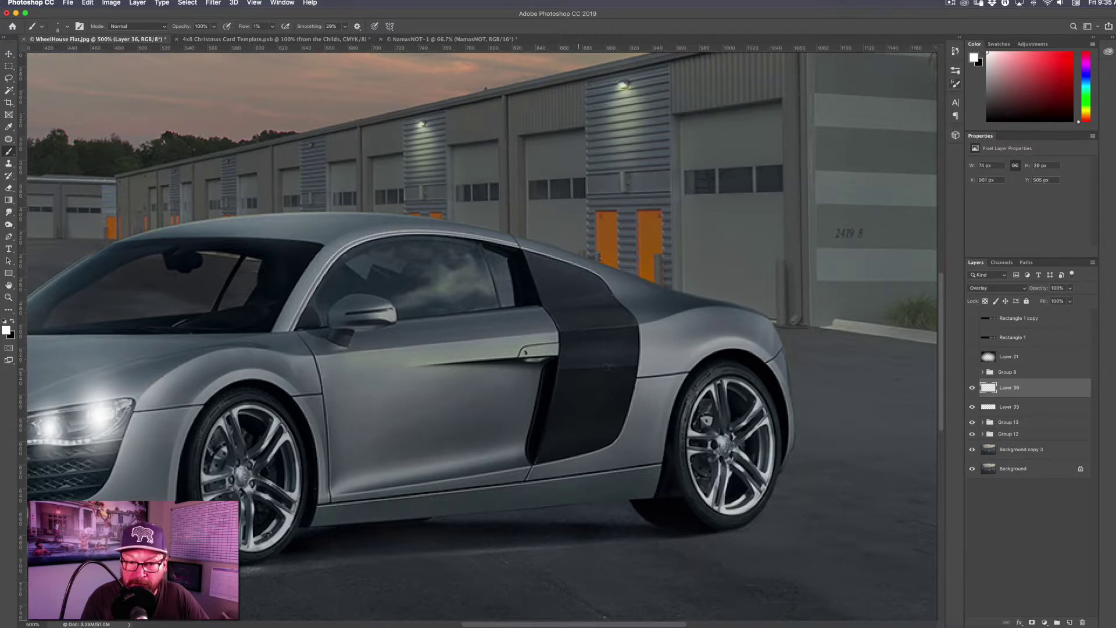
pyautogui.moveTo(570, 366); pyautogui.dragTo(580, 369)
pyautogui.moveTo(614, 330); pyautogui.dragTo(613, 330)
pyautogui.moveTo(612, 328); pyautogui.dragTo(588, 328)
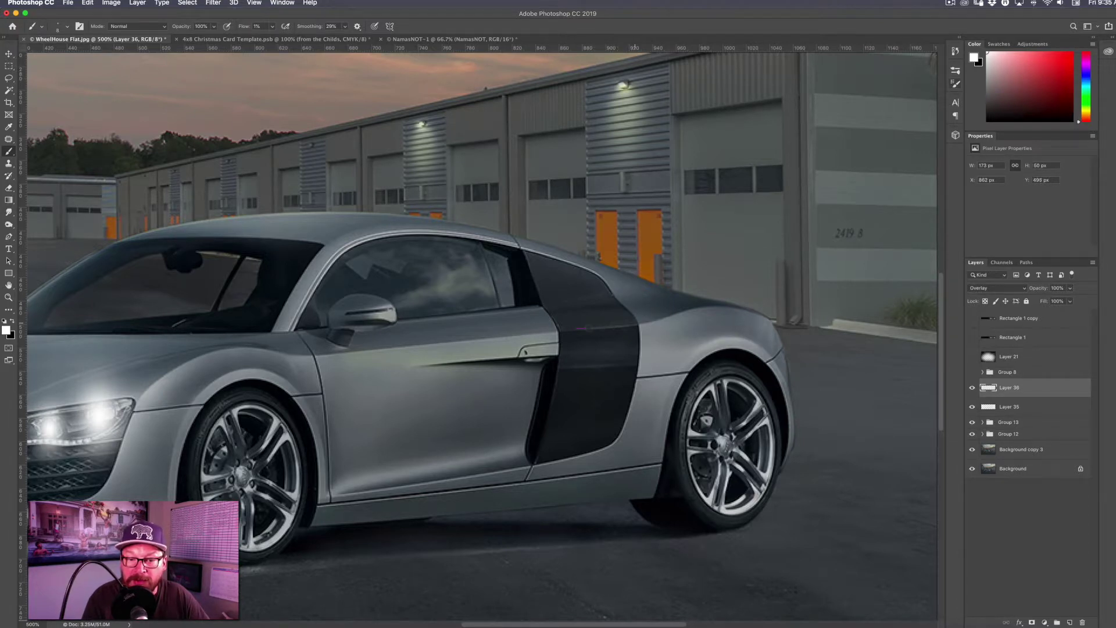
pyautogui.moveTo(625, 326)
pyautogui.mouseDown()
pyautogui.moveTo(589, 323)
pyautogui.moveTo(595, 295)
pyautogui.moveTo(561, 297)
pyautogui.moveTo(588, 308)
pyautogui.mouseUp()
pyautogui.press('x')
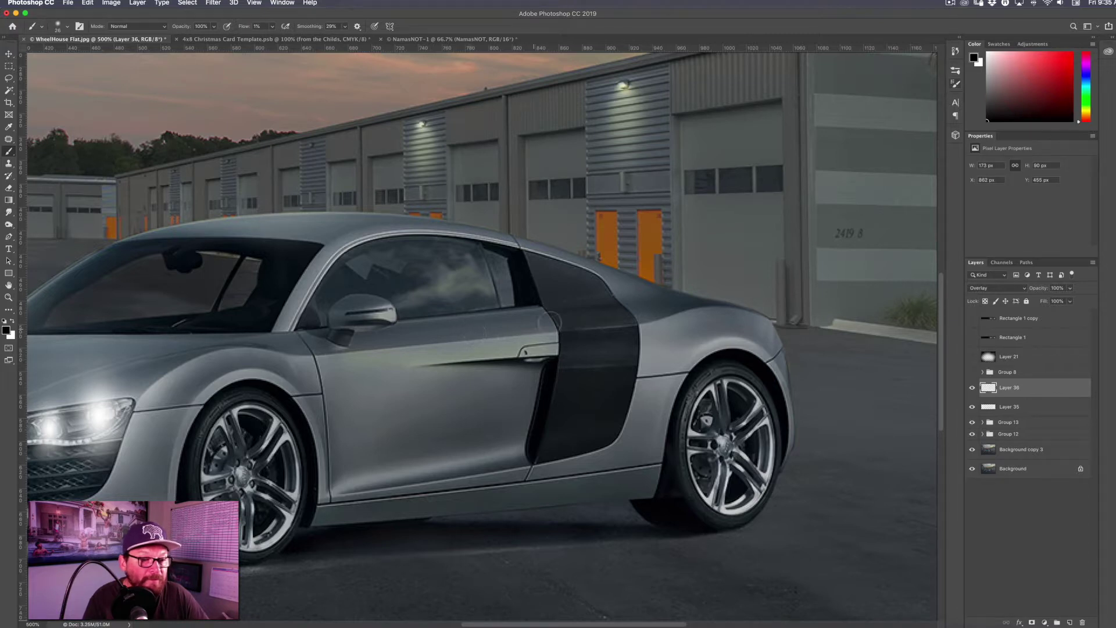
# Step: Shade the door and side blade with black strokes, then add faint white highlights along the door crease
pyautogui.moveTo(482, 323); pyautogui.dragTo(646, 309)
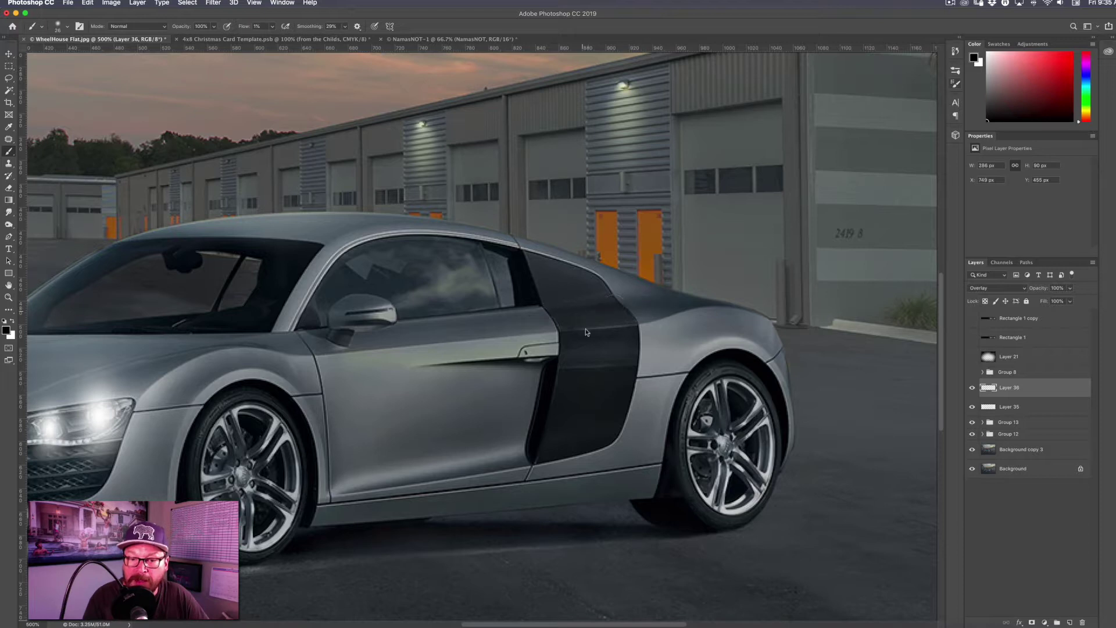
pyautogui.moveTo(592, 344)
pyautogui.mouseDown()
pyautogui.moveTo(578, 342)
pyautogui.moveTo(670, 330)
pyautogui.moveTo(569, 342)
pyautogui.moveTo(656, 336)
pyautogui.mouseUp()
pyautogui.moveTo(722, 316)
pyautogui.mouseDown()
pyautogui.moveTo(552, 355)
pyautogui.moveTo(536, 366)
pyautogui.moveTo(595, 381)
pyautogui.moveTo(613, 372)
pyautogui.moveTo(533, 386)
pyautogui.mouseUp()
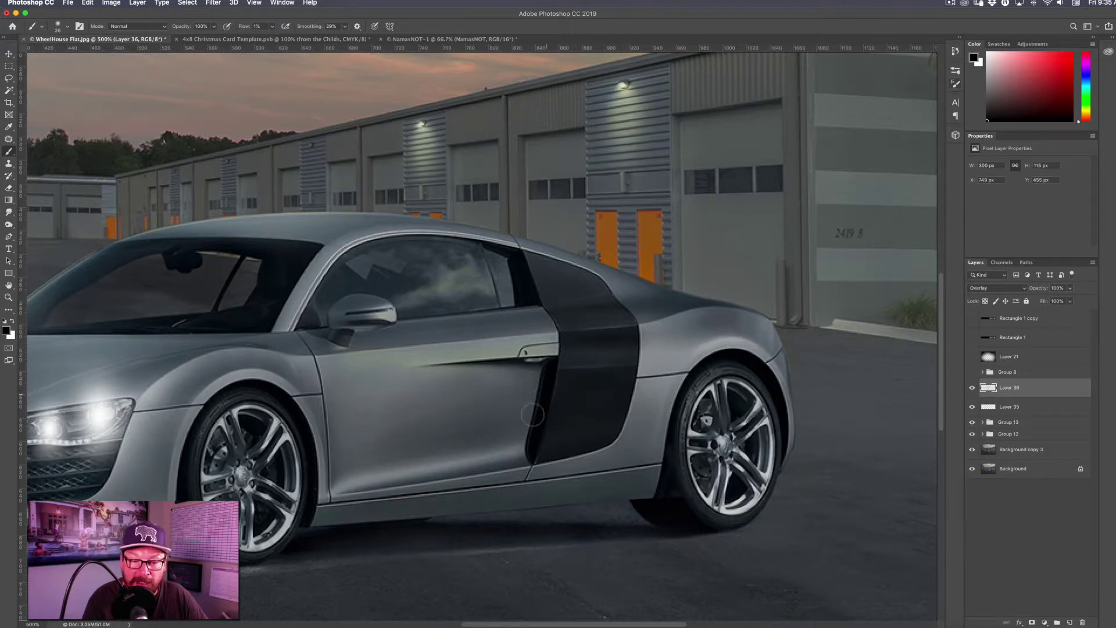
pyautogui.press('x')
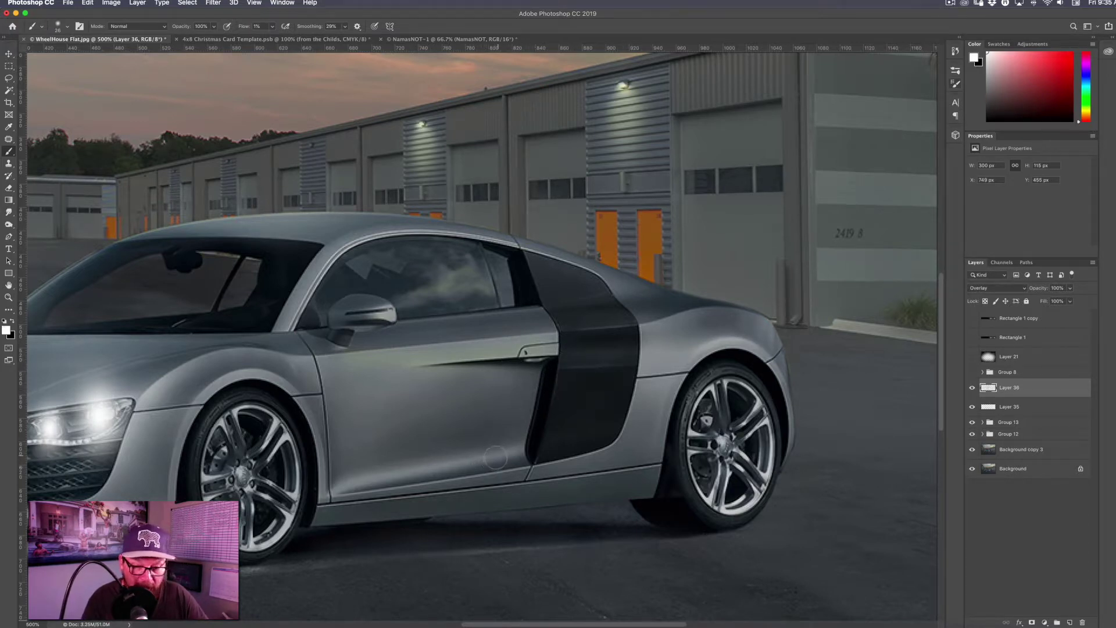
pyautogui.moveTo(497, 460); pyautogui.dragTo(470, 465)
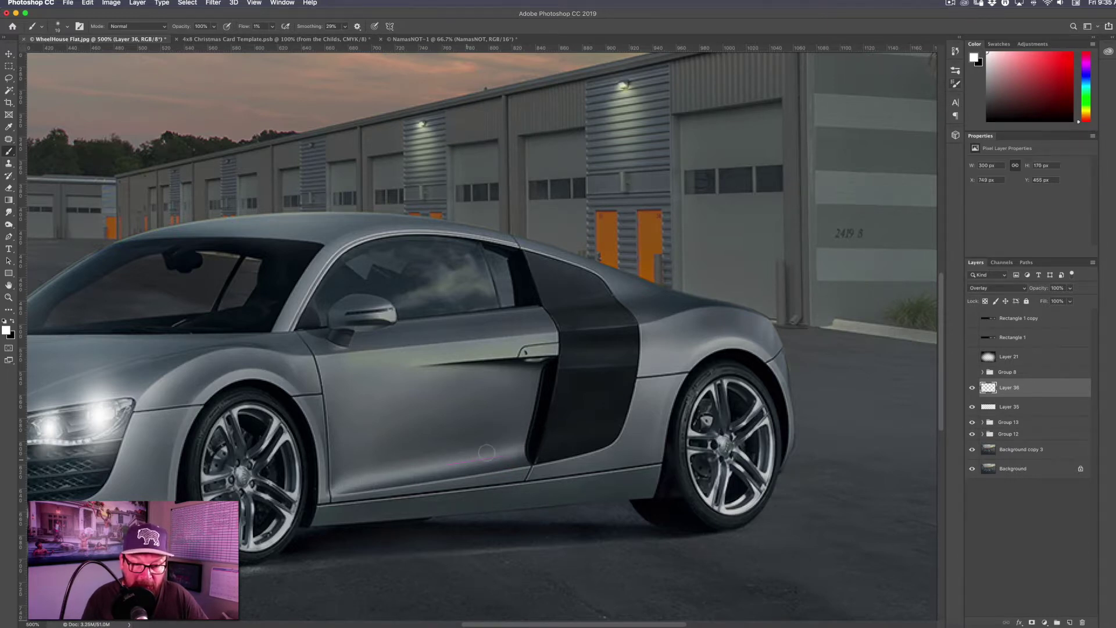
pyautogui.moveTo(425, 346); pyautogui.dragTo(378, 349)
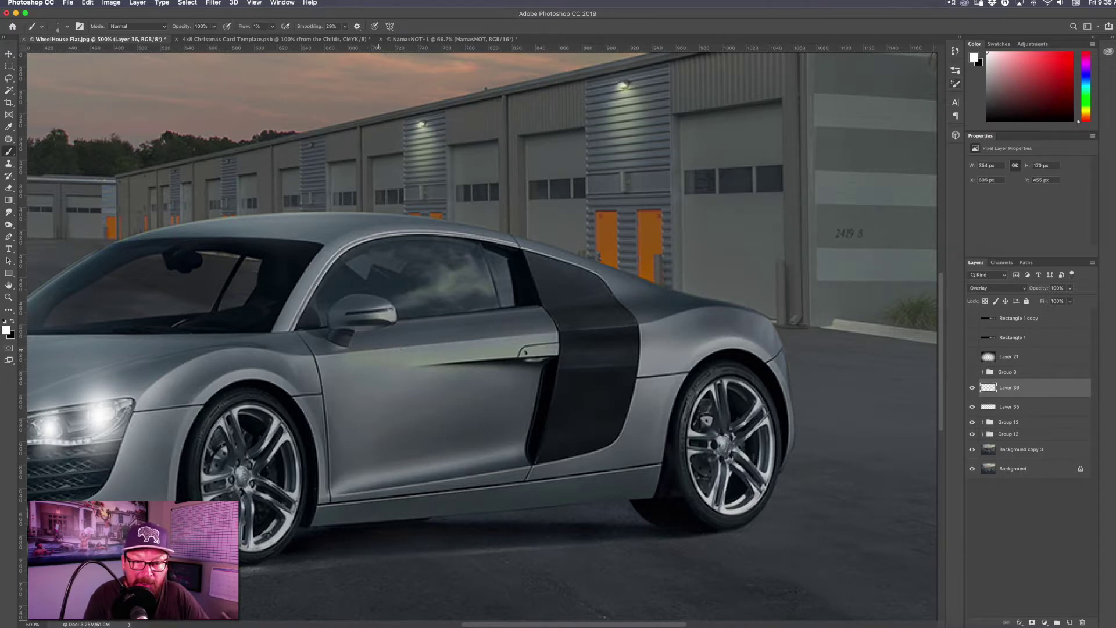
# Step: Dab faint highlights by the front wheel arch and paint along the lower front body with a larger brush
pyautogui.moveTo(380, 313); pyautogui.dragTo(389, 313)
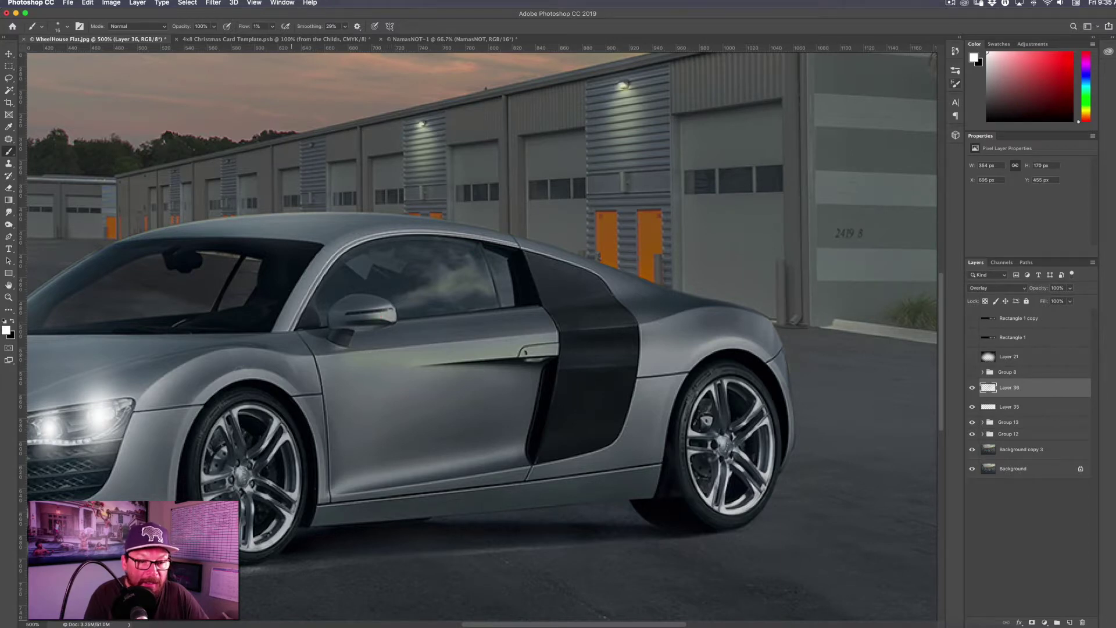
pyautogui.moveTo(218, 383); pyautogui.dragTo(214, 384)
pyautogui.click(214, 385)
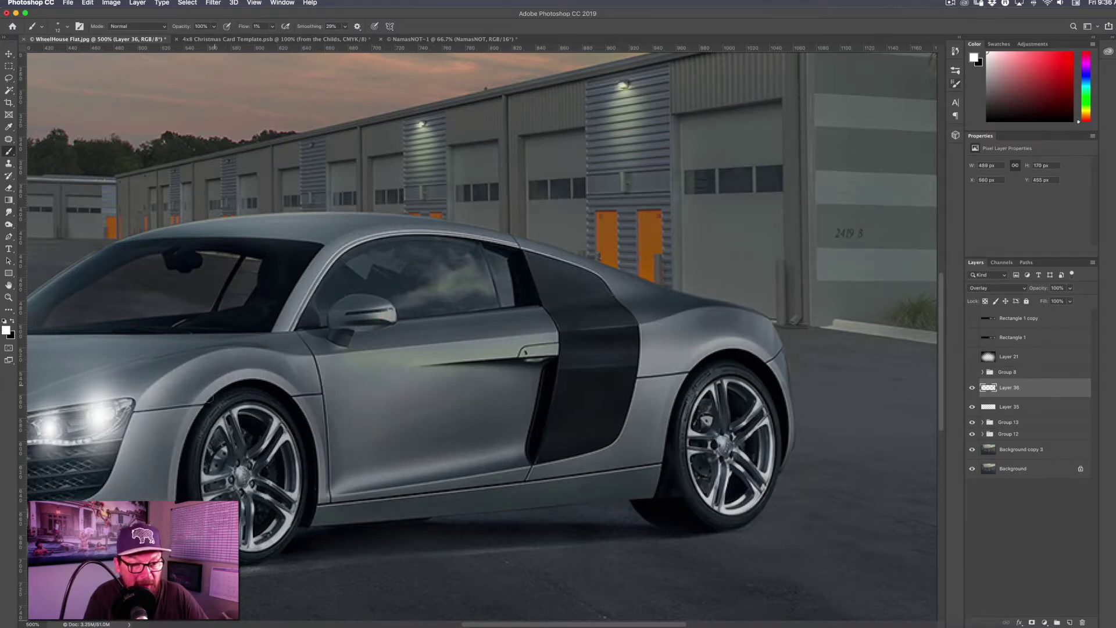
pyautogui.moveTo(167, 376); pyautogui.dragTo(163, 384)
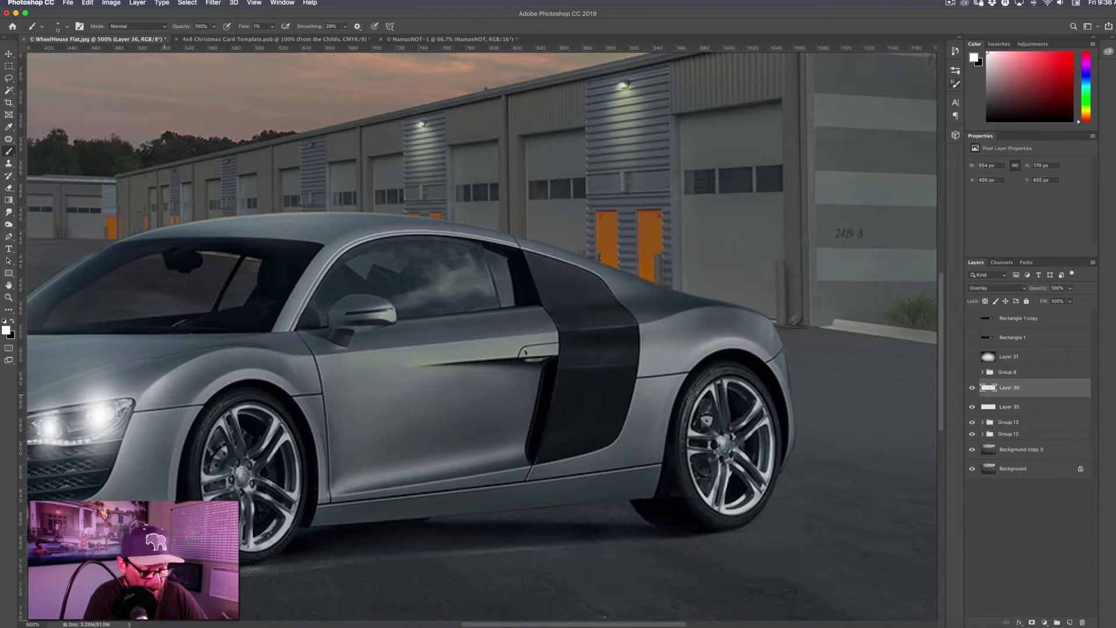
pyautogui.press('x')
pyautogui.press(']')
pyautogui.press(']')
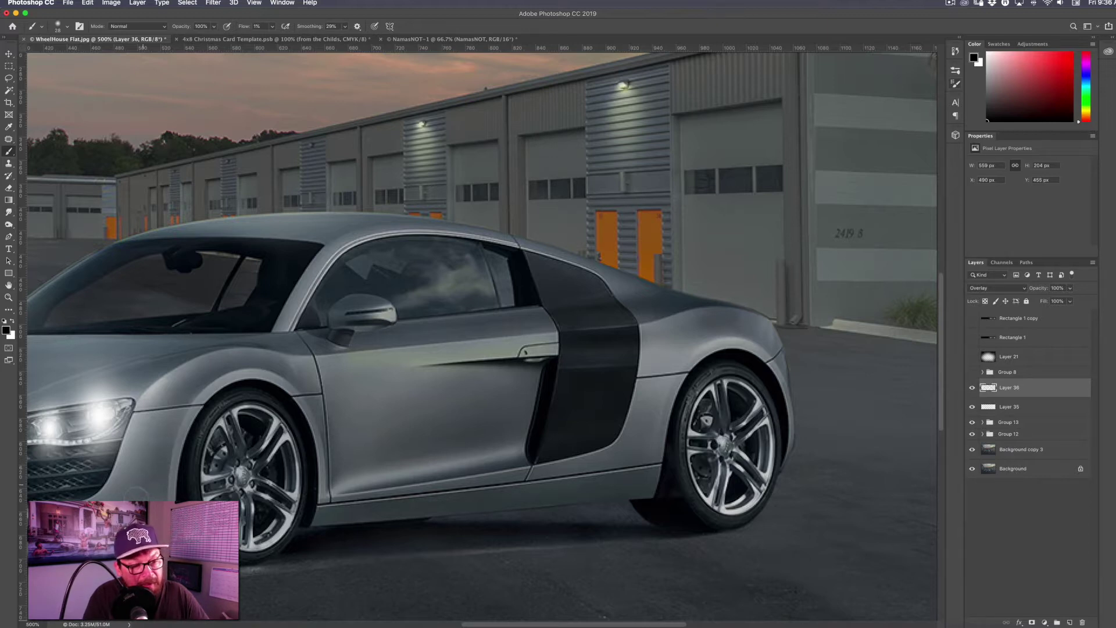
pyautogui.moveTo(176, 397); pyautogui.dragTo(165, 427)
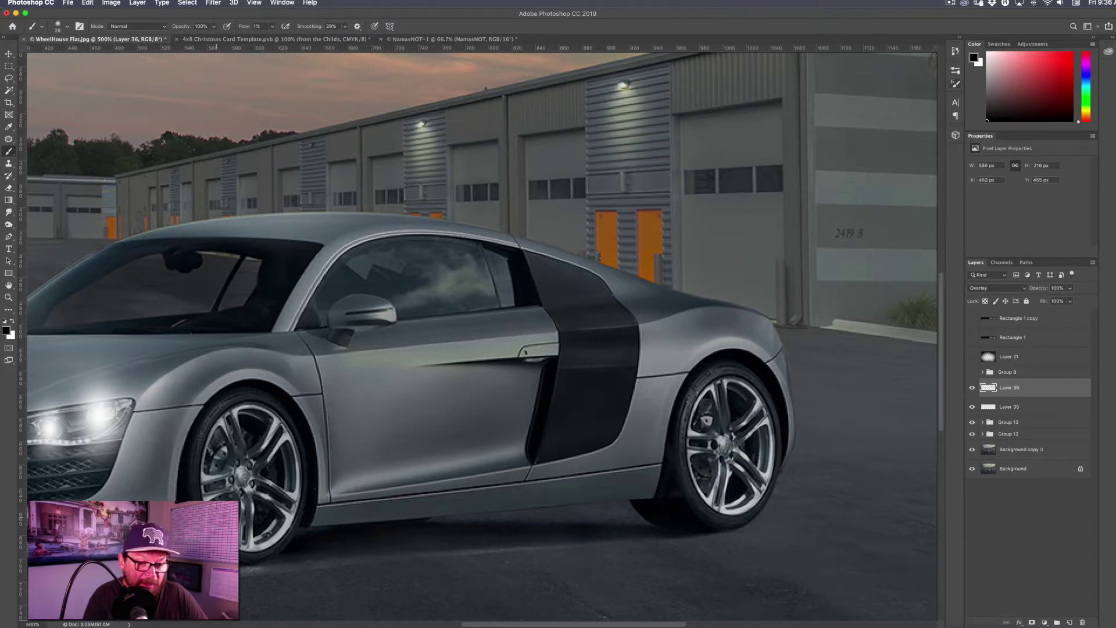
# Step: Build up soft highlight strokes along the lower door sill with an enlarged brush
pyautogui.press(']')
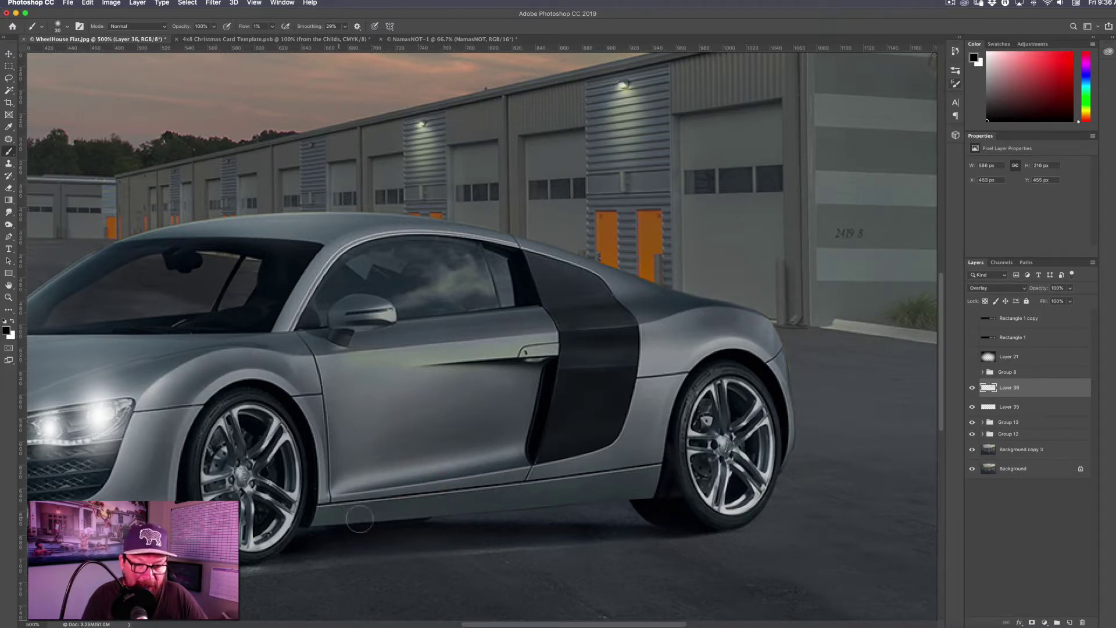
pyautogui.moveTo(359, 519)
pyautogui.mouseDown()
pyautogui.moveTo(404, 511)
pyautogui.moveTo(330, 518)
pyautogui.moveTo(674, 495)
pyautogui.moveTo(615, 491)
pyautogui.moveTo(432, 519)
pyautogui.moveTo(689, 498)
pyautogui.moveTo(469, 511)
pyautogui.moveTo(690, 488)
pyautogui.moveTo(355, 520)
pyautogui.moveTo(661, 487)
pyautogui.moveTo(364, 506)
pyautogui.moveTo(308, 521)
pyautogui.moveTo(663, 482)
pyautogui.mouseUp()
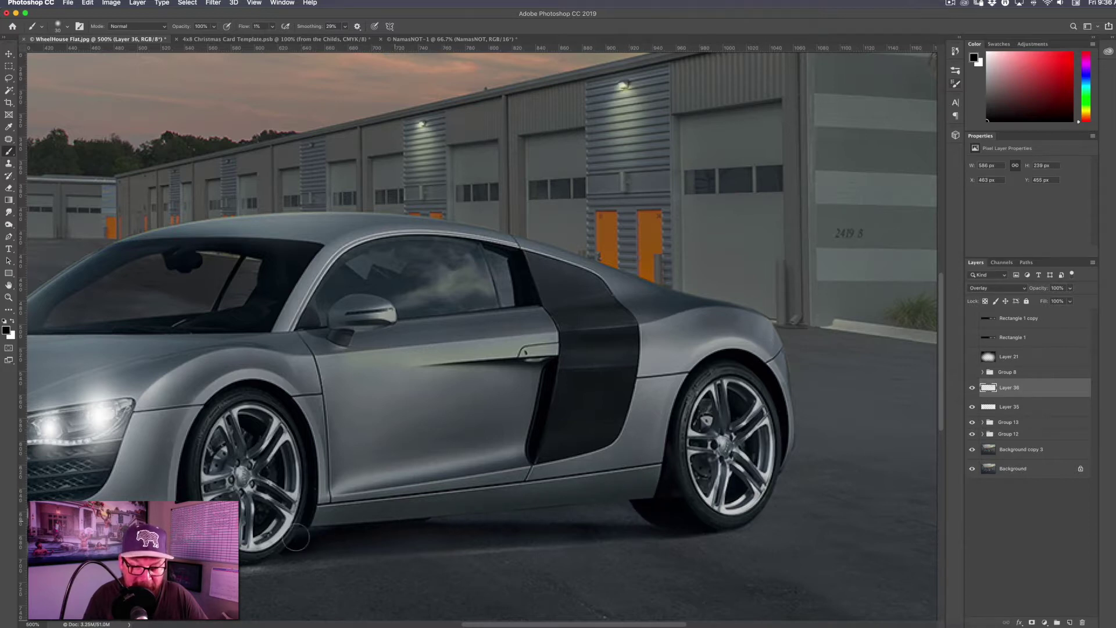
pyautogui.moveTo(501, 504)
pyautogui.mouseDown()
pyautogui.moveTo(396, 516)
pyautogui.moveTo(657, 498)
pyautogui.moveTo(344, 528)
pyautogui.moveTo(667, 503)
pyautogui.moveTo(338, 523)
pyautogui.moveTo(669, 499)
pyautogui.moveTo(578, 516)
pyautogui.mouseUp()
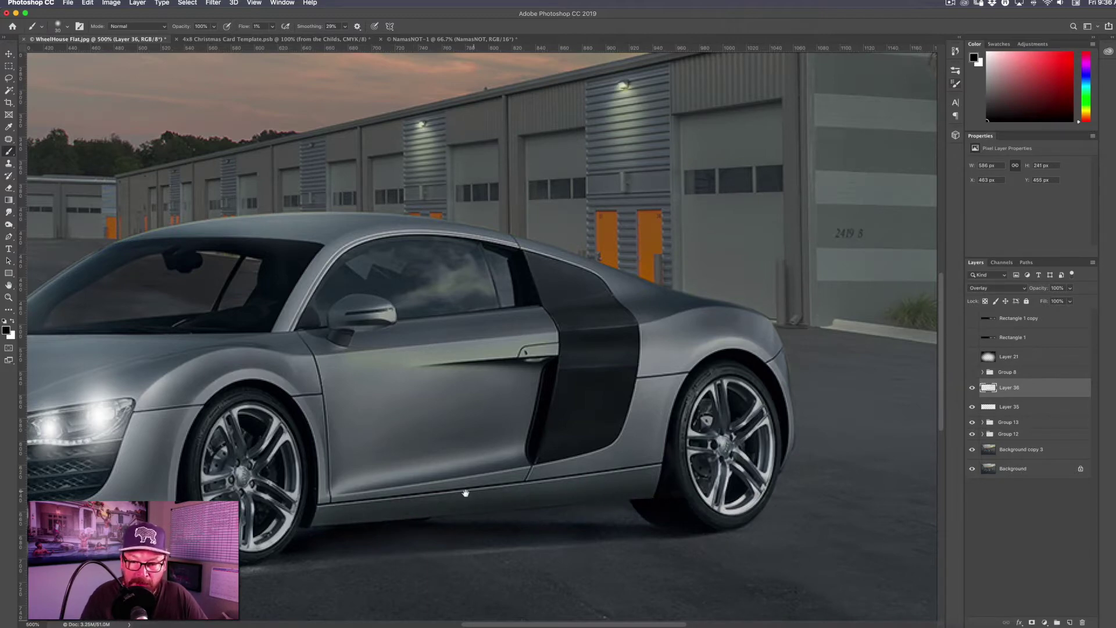
pyautogui.moveTo(466, 493); pyautogui.dragTo(729, 413)
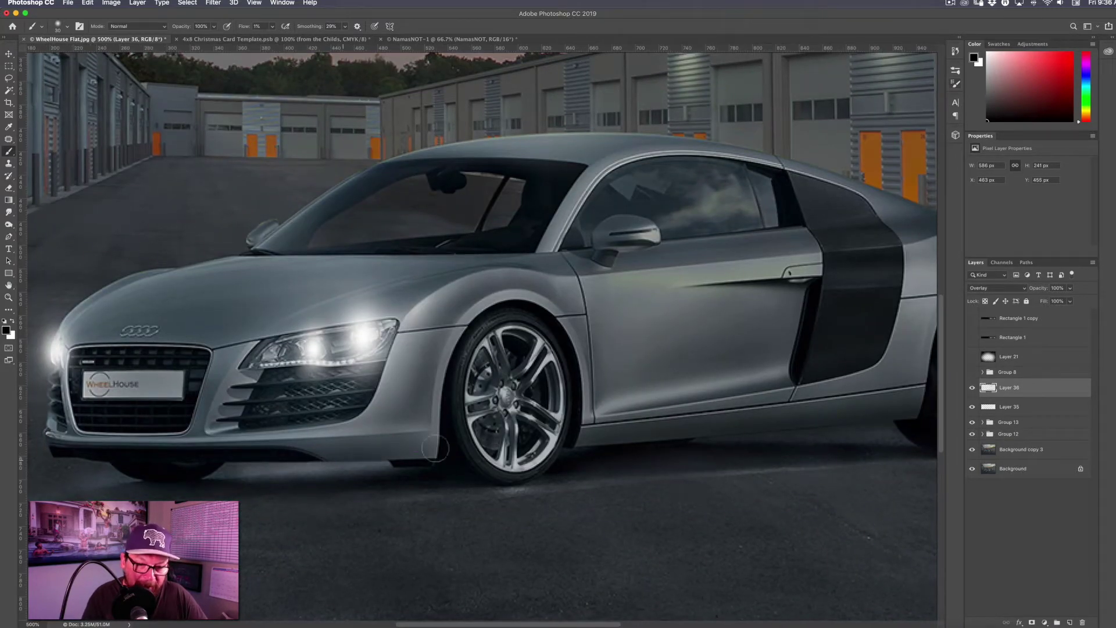
# Step: Paint a highlight along the lower front bumper, then a thin 2 px white line on the hood's front edge
pyautogui.moveTo(435, 448); pyautogui.dragTo(256, 448)
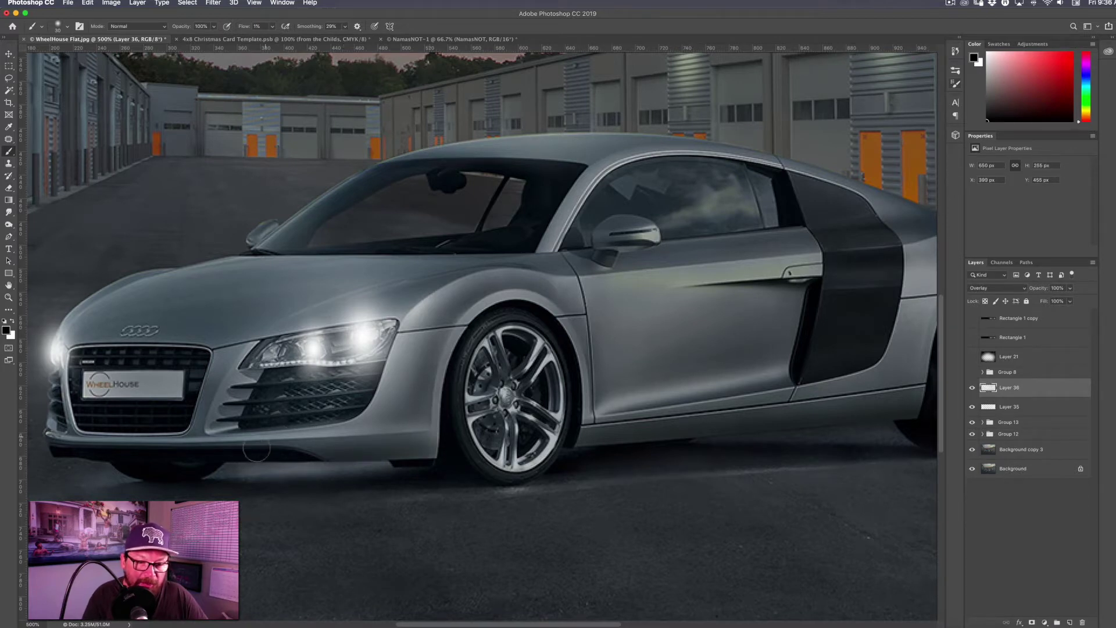
pyautogui.moveTo(212, 399)
pyautogui.mouseDown()
pyautogui.moveTo(195, 444)
pyautogui.moveTo(97, 423)
pyautogui.mouseUp()
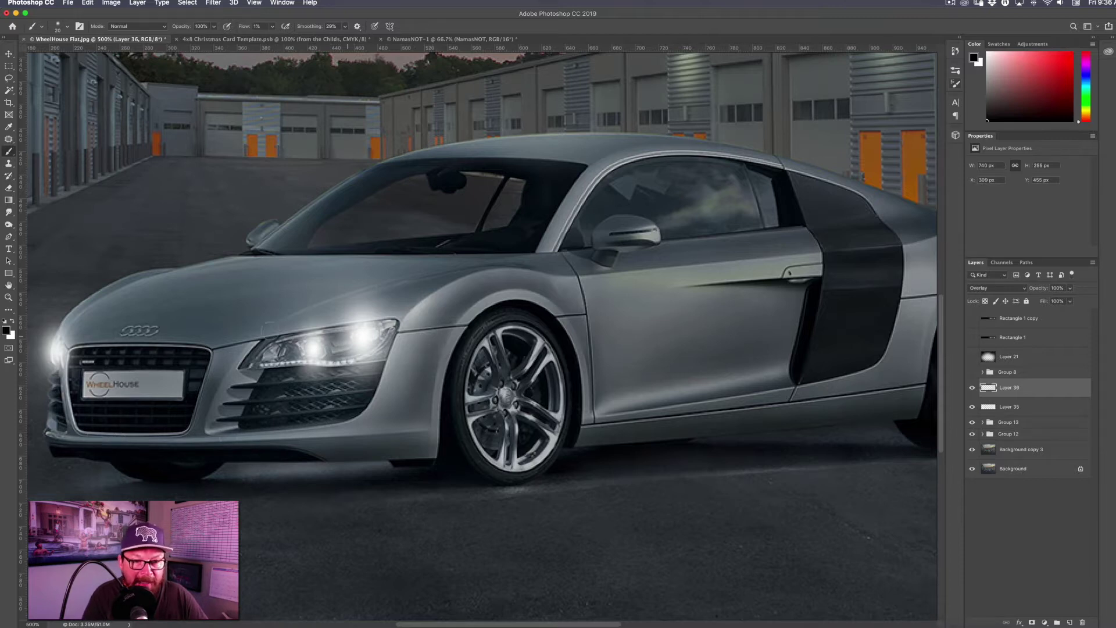
pyautogui.press('x')
pyautogui.moveTo(332, 304); pyautogui.dragTo(322, 304)
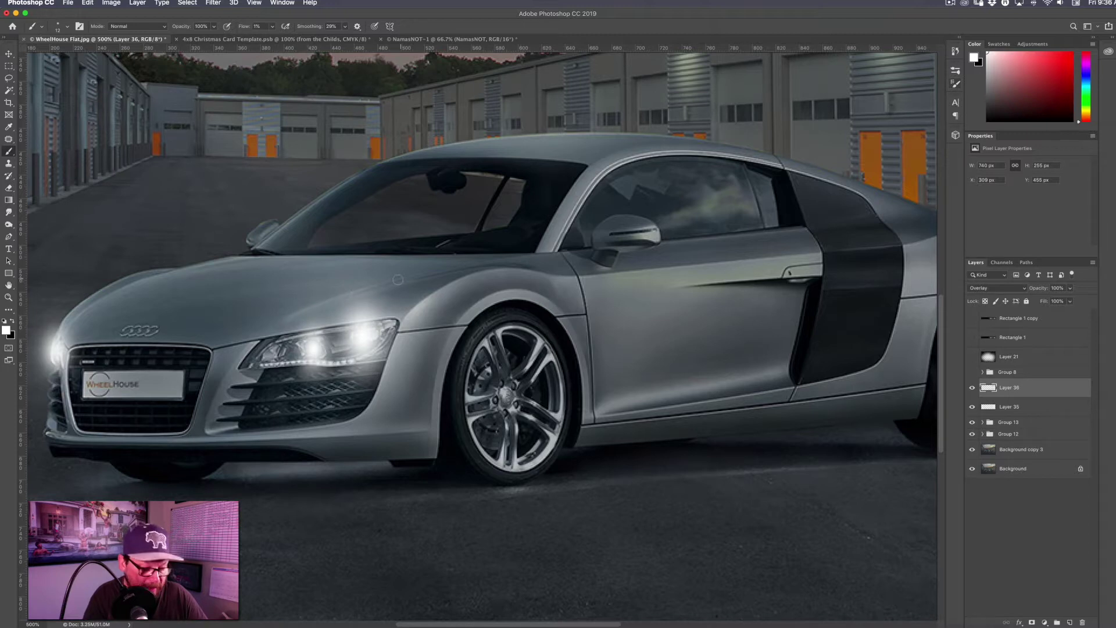
pyautogui.moveTo(308, 306); pyautogui.dragTo(296, 307)
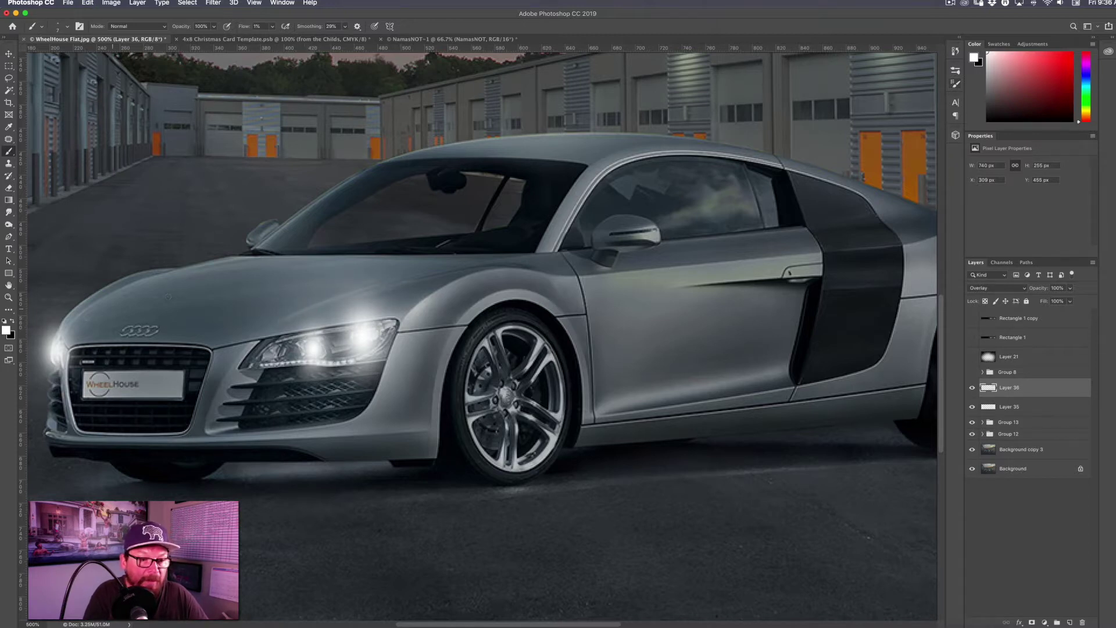
pyautogui.moveTo(65, 333); pyautogui.dragTo(65, 335)
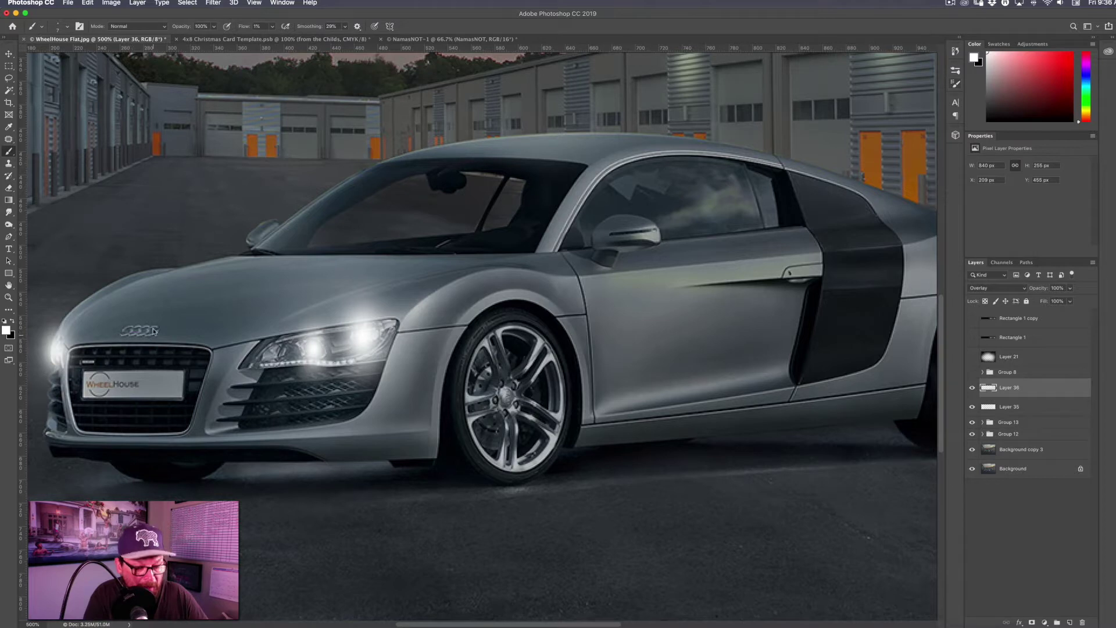
# Step: Paint a faint white highlight along the roof pillar
pyautogui.press('x')
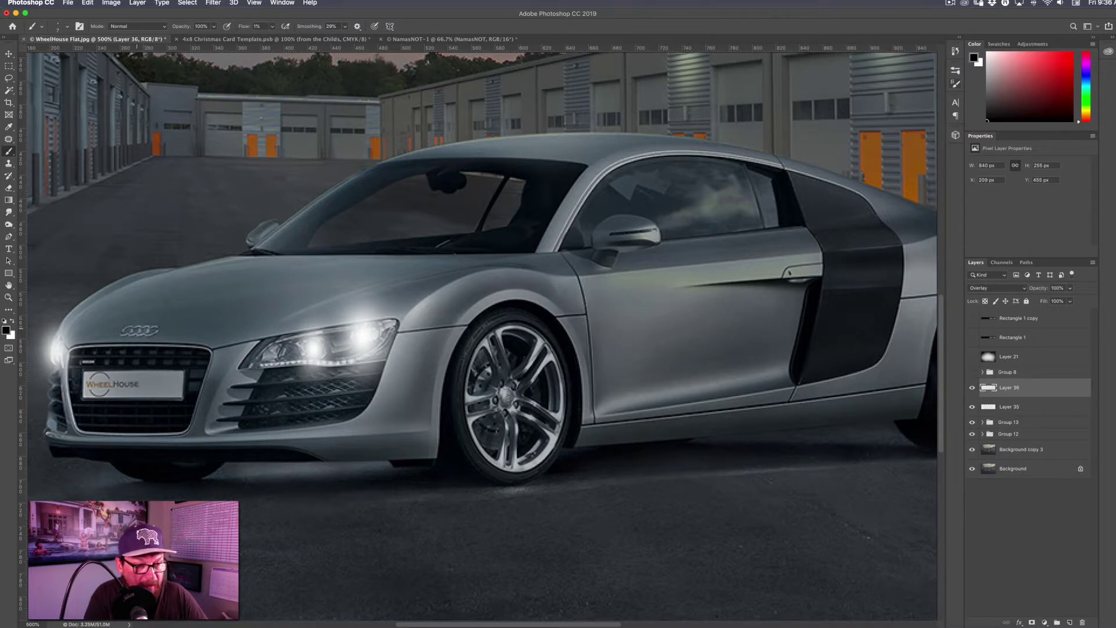
pyautogui.moveTo(343, 389); pyautogui.dragTo(216, 444)
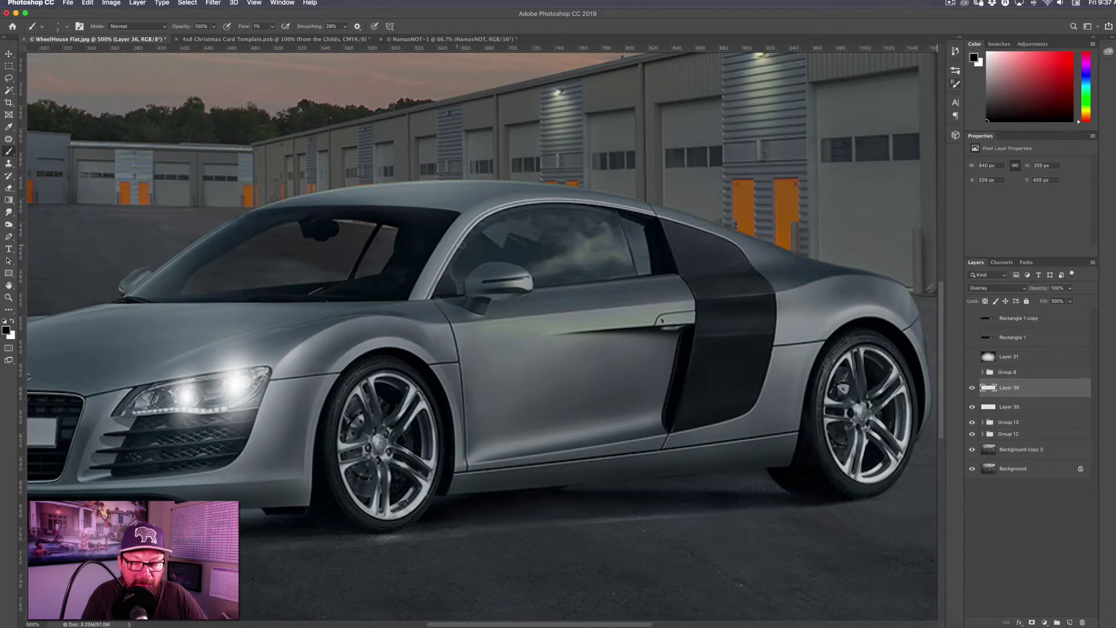
pyautogui.press('x')
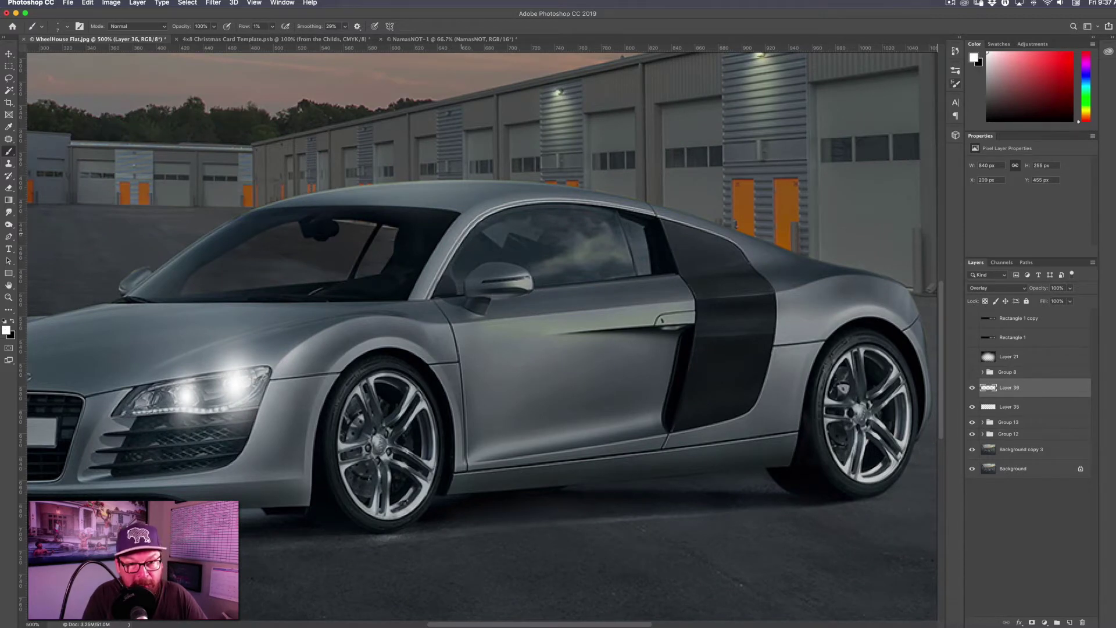
pyautogui.moveTo(462, 234)
pyautogui.mouseDown()
pyautogui.moveTo(496, 205)
pyautogui.moveTo(595, 199)
pyautogui.moveTo(669, 212)
pyautogui.mouseUp()
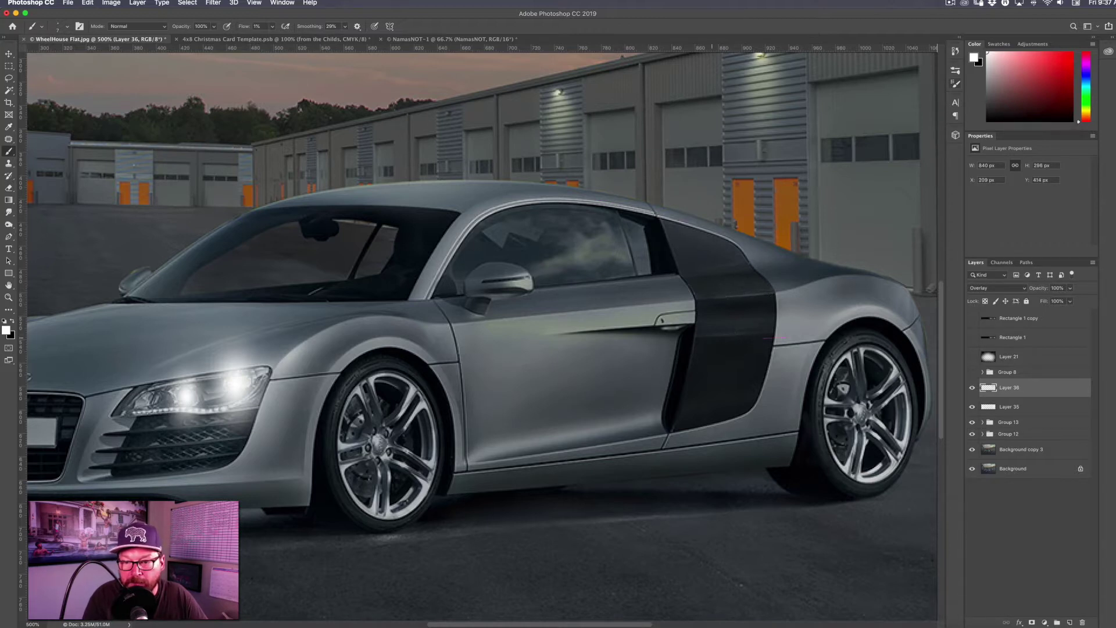
# Step: Zoom out, stamp all visible layers into a new Layer 37, and hide every layer beneath it
pyautogui.scroll(-2, 498, 420)
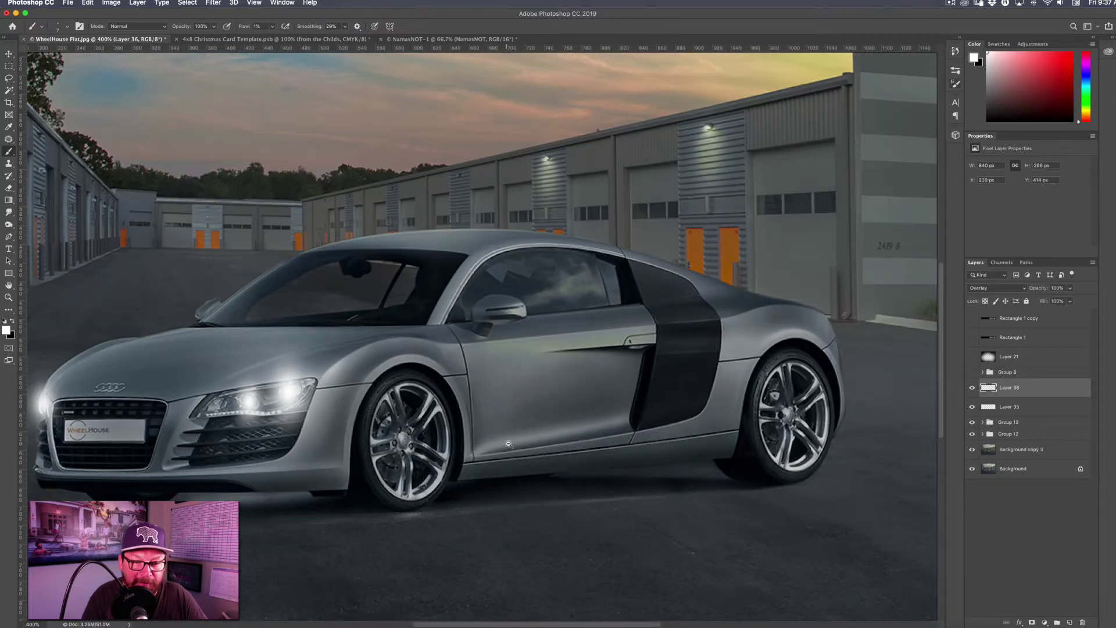
pyautogui.scroll(-1, 505, 441)
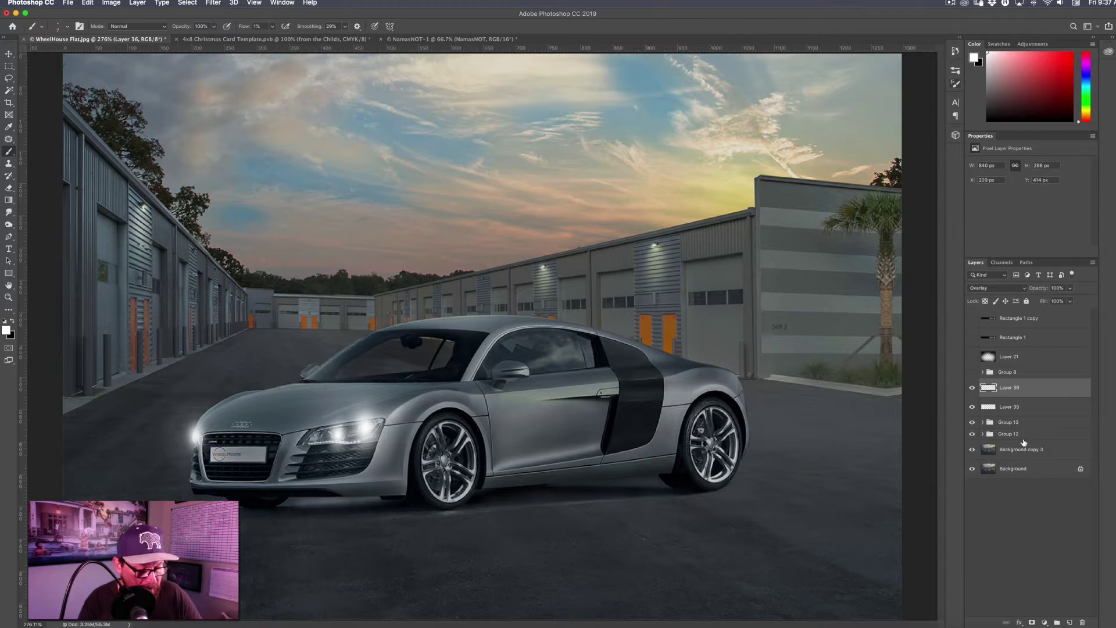
pyautogui.press('super+alt+shift+e')
pyautogui.moveTo(972, 408); pyautogui.dragTo(971, 491)
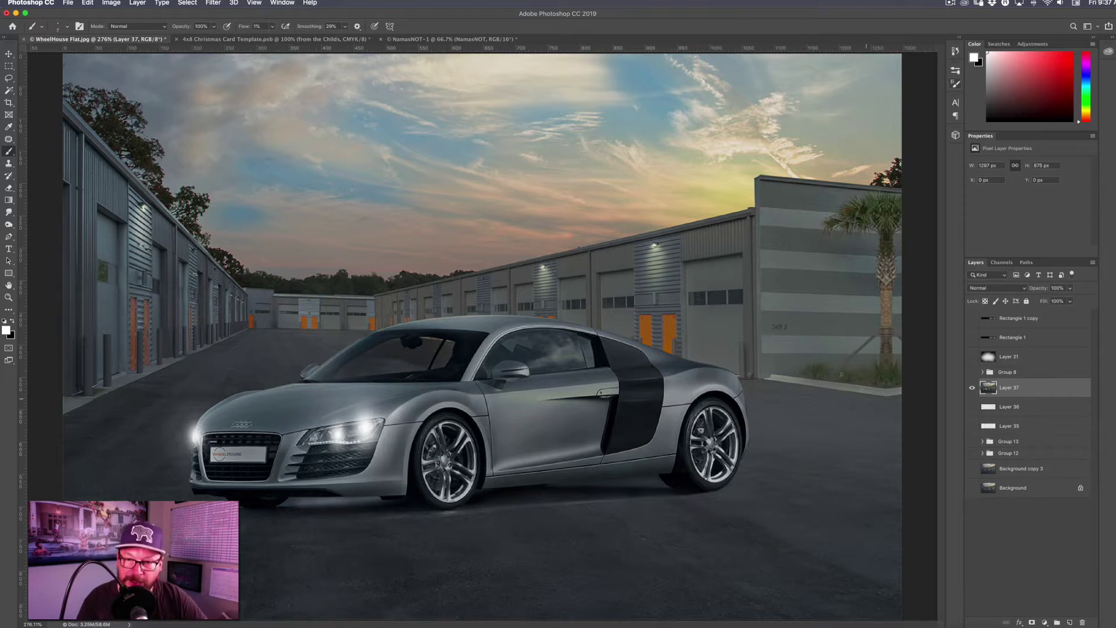
# Step: Open Liquify at 200% zoom and freeze-mask the car's front and nearby road
pyautogui.click(215, 3)
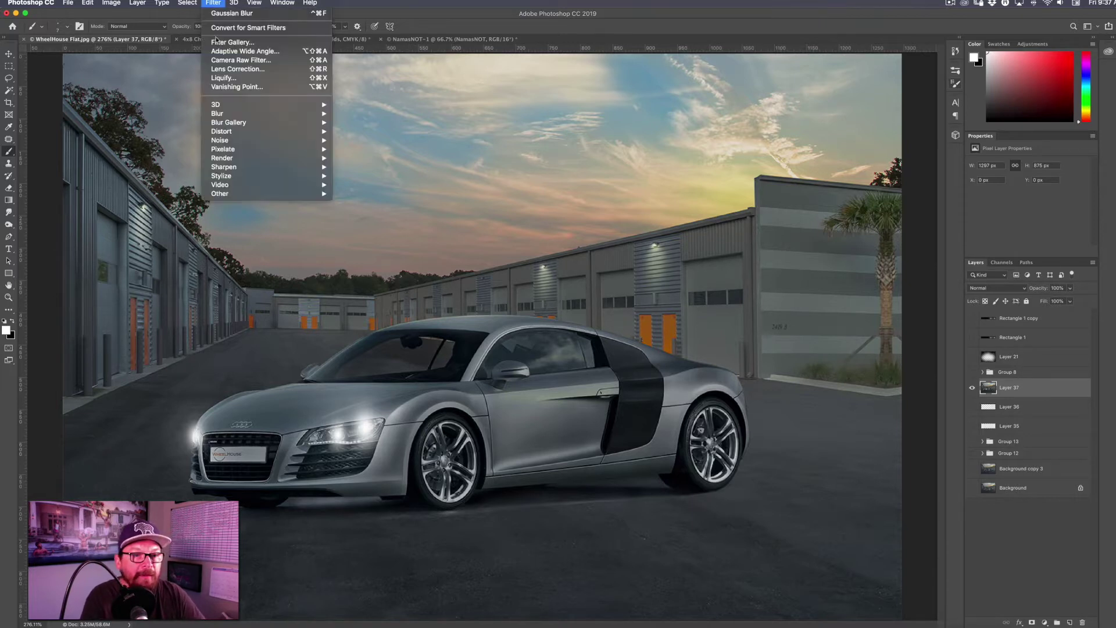
pyautogui.click(230, 78)
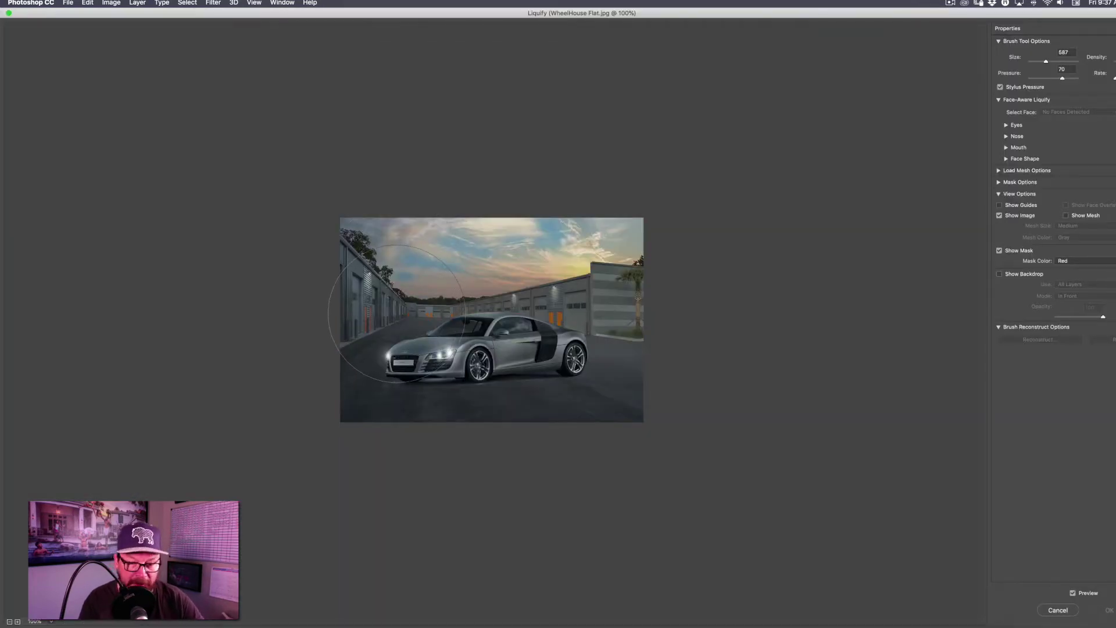
pyautogui.keyDown('super'); pyautogui.click(439, 382); pyautogui.keyUp('super')
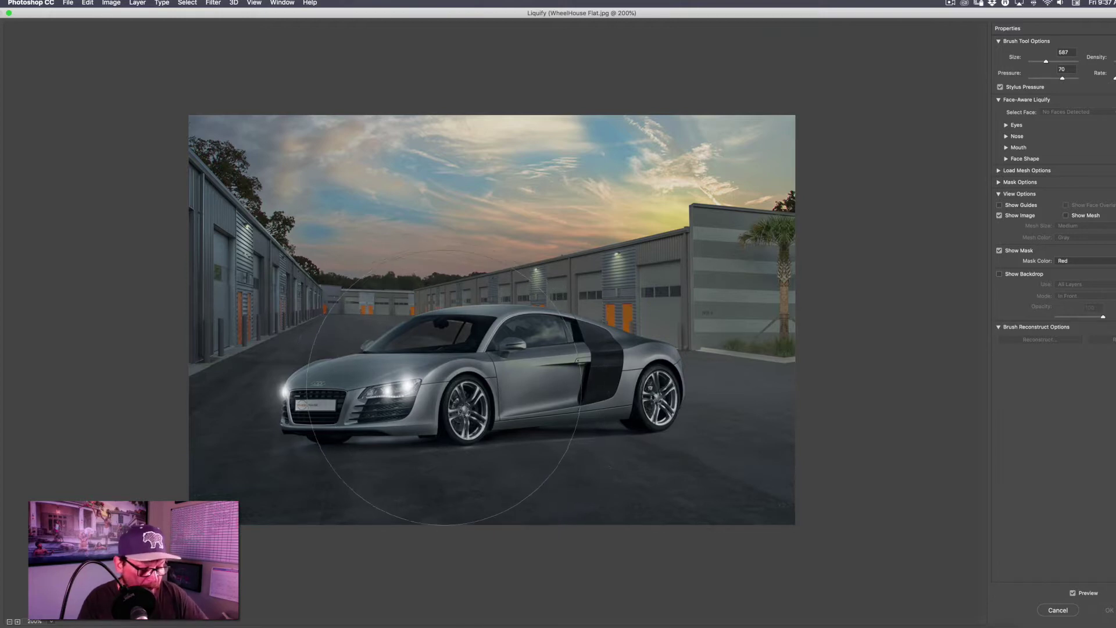
pyautogui.moveTo(349, 398)
pyautogui.mouseDown()
pyautogui.moveTo(323, 381)
pyautogui.moveTo(362, 386)
pyautogui.moveTo(308, 395)
pyautogui.moveTo(322, 400)
pyautogui.moveTo(310, 406)
pyautogui.mouseUp()
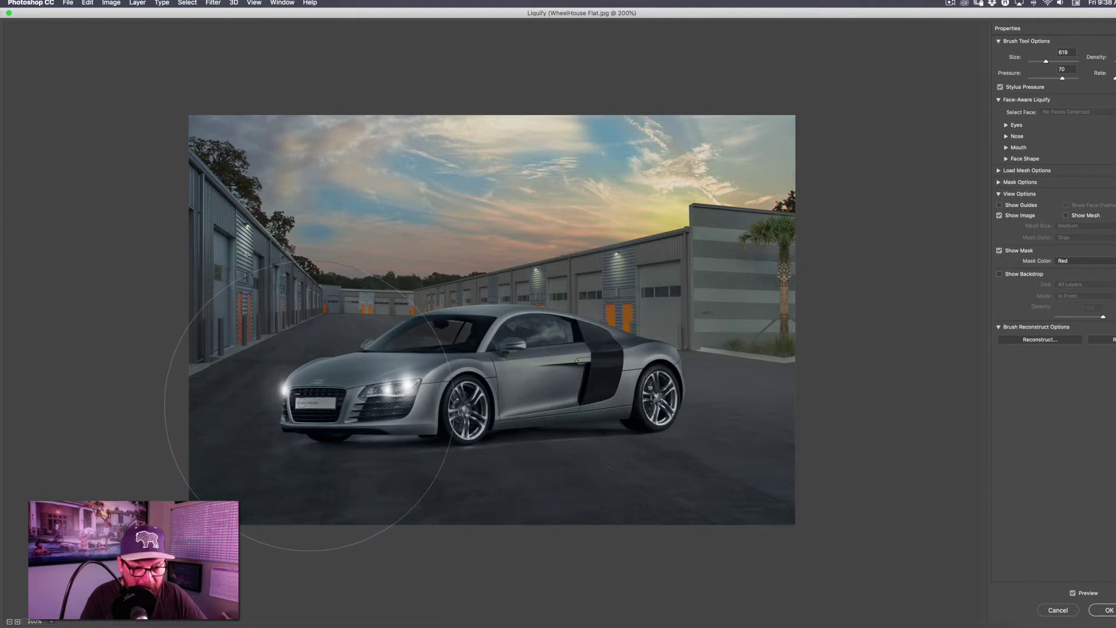
# Step: With a 676 brush, warp the car's front and plate area and apply the Liquify
pyautogui.moveTo(662, 380); pyautogui.dragTo(675, 380)
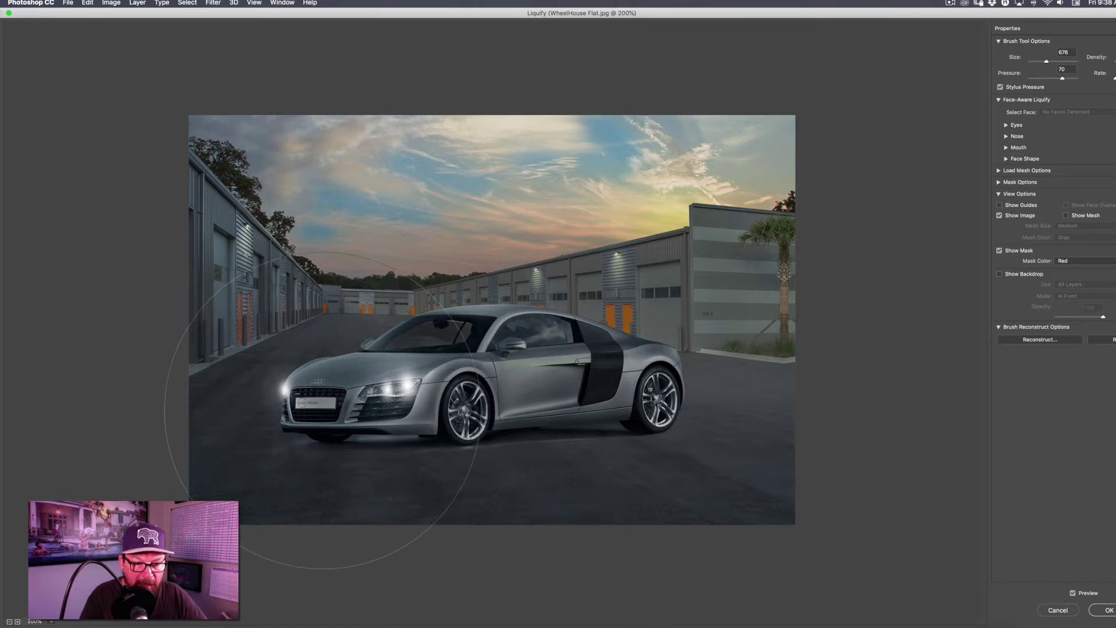
pyautogui.moveTo(323, 410); pyautogui.dragTo(323, 420)
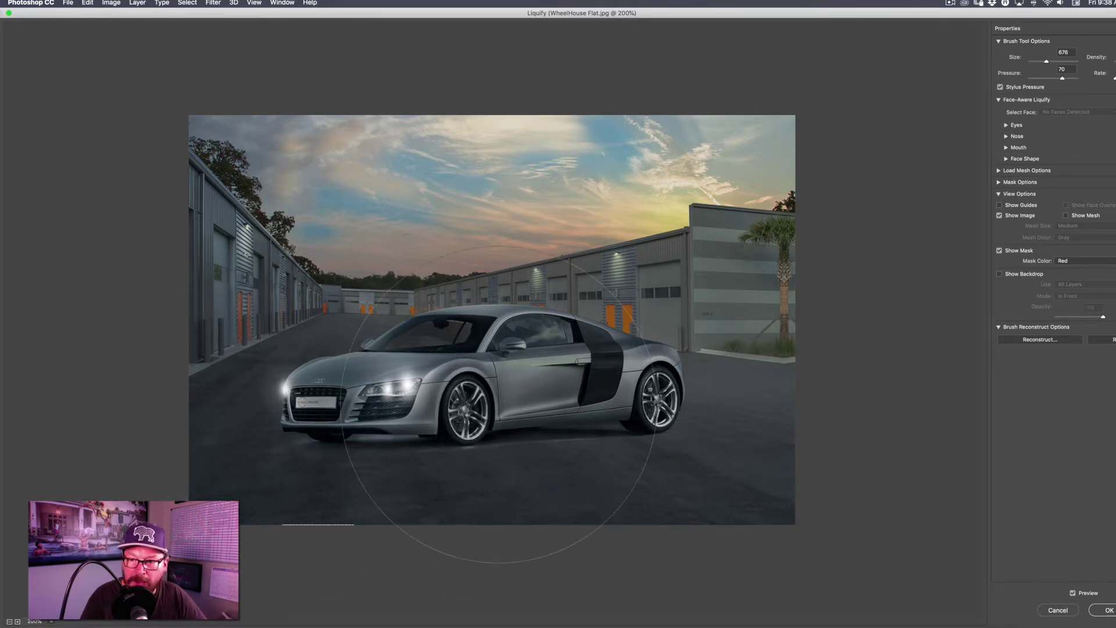
pyautogui.click(1109, 611)
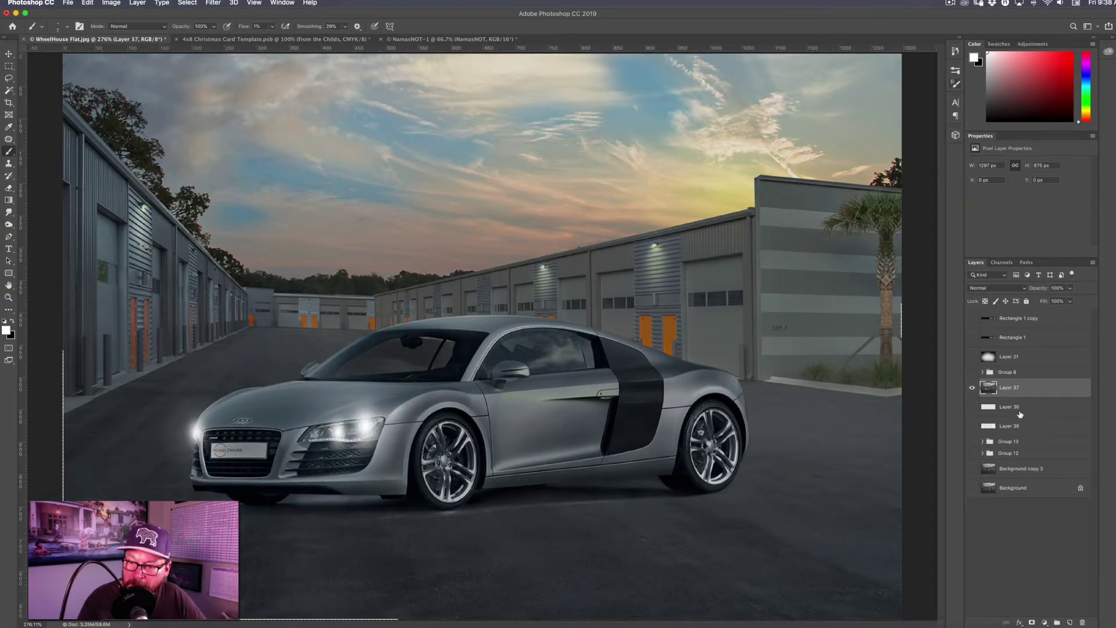
# Step: Show the layers beneath Layer 37, zoom out to the whole image, and undo to compare the warp
pyautogui.moveTo(973, 407); pyautogui.dragTo(972, 488)
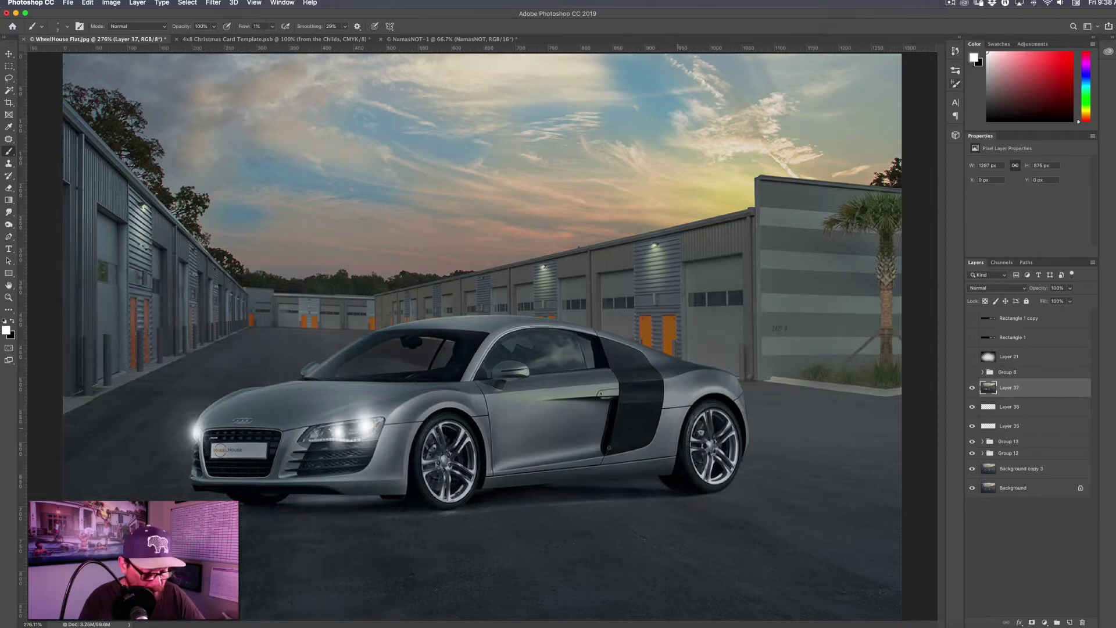
pyautogui.keyDown('alt'); pyautogui.click(526, 484); pyautogui.keyUp('alt')
pyautogui.keyDown('alt'); pyautogui.click(527, 486); pyautogui.keyUp('alt')
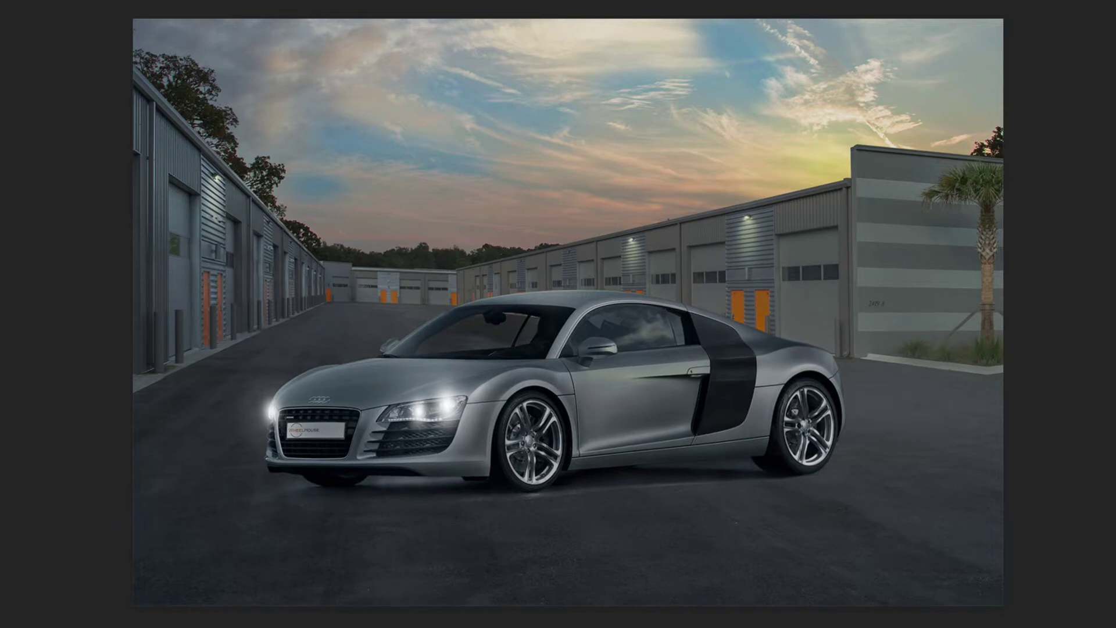
pyautogui.hotkey('ctrl', 'z')
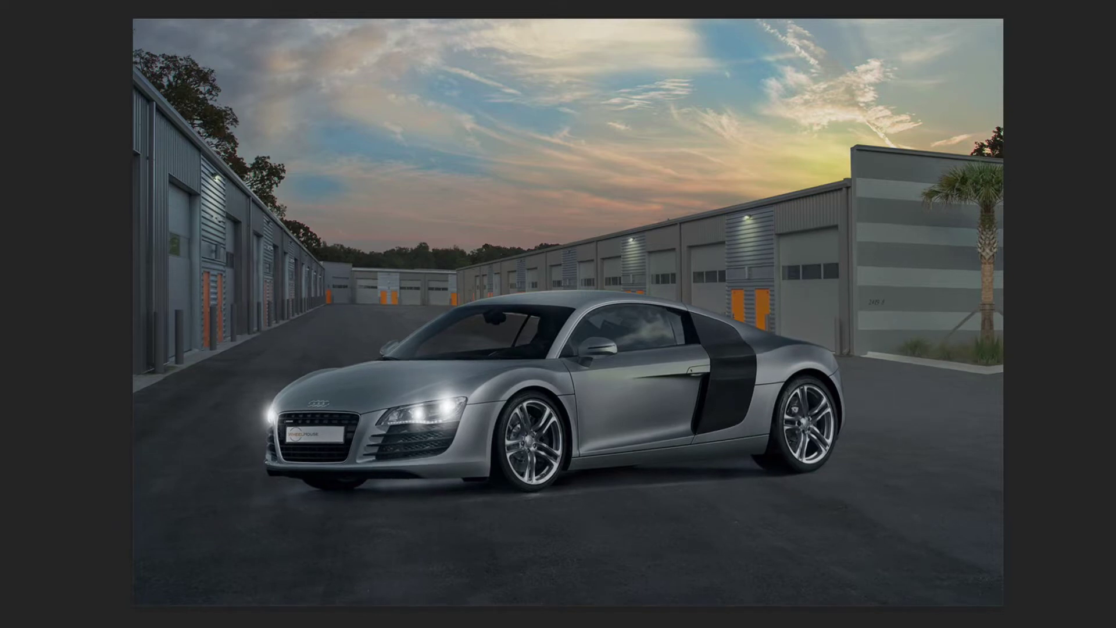
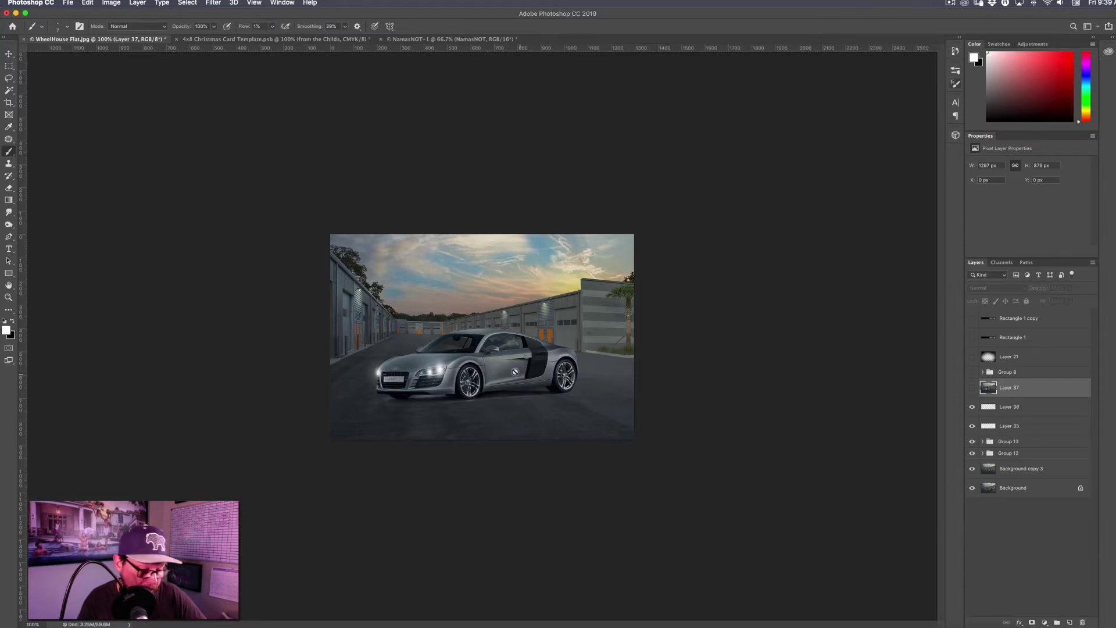
# Step: Fit the image to the screen and select the layers from Group 12 up to Layer 36
pyautogui.press('super+plus')
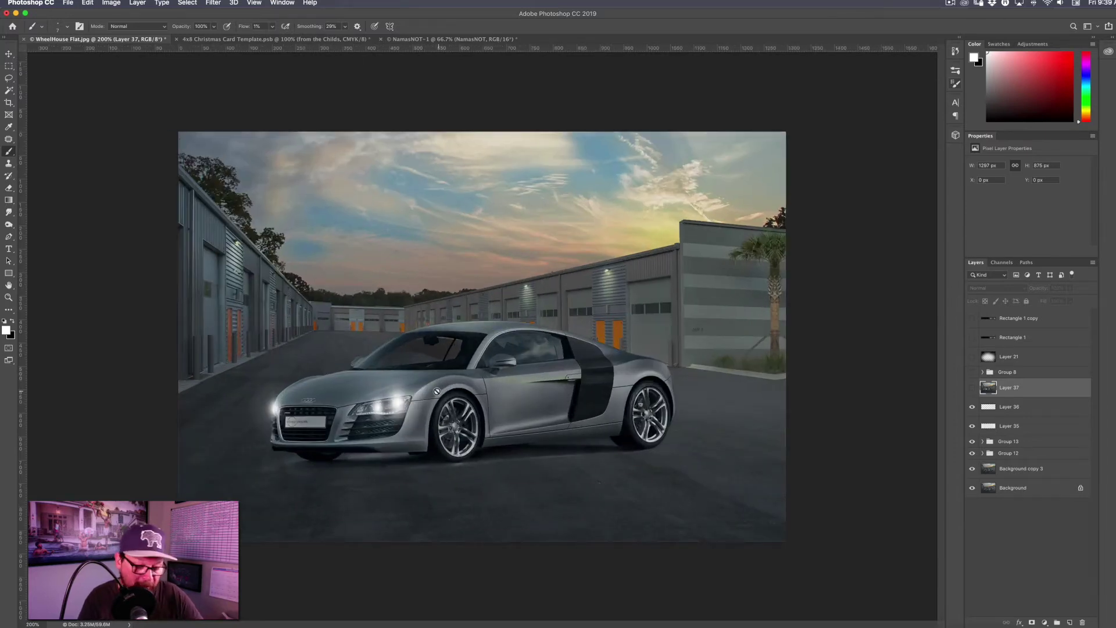
pyautogui.press('super+0')
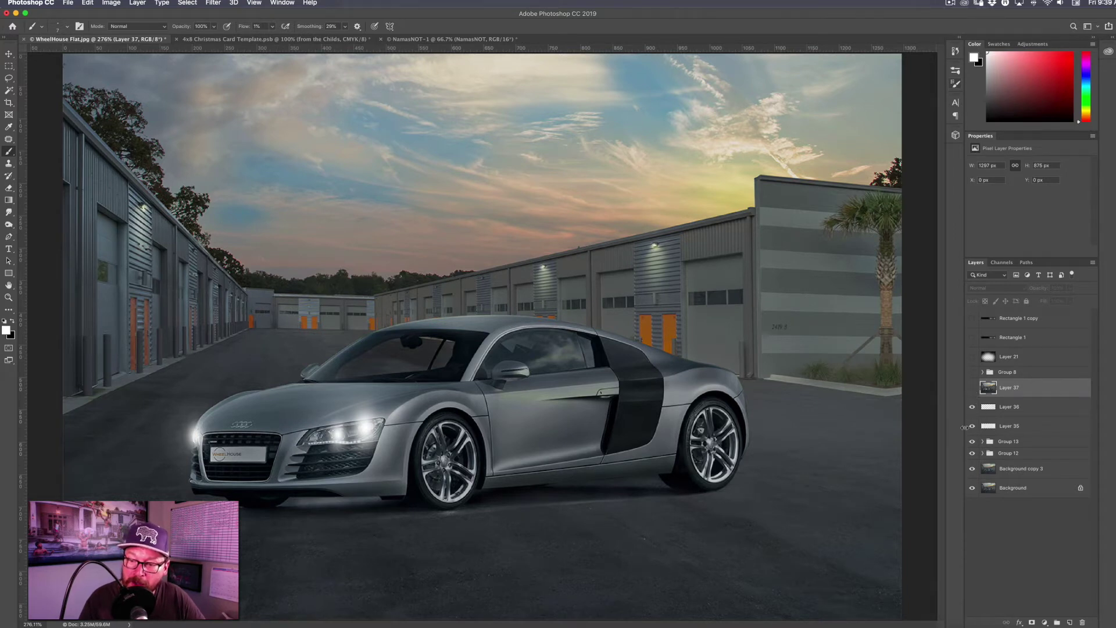
pyautogui.click(991, 451)
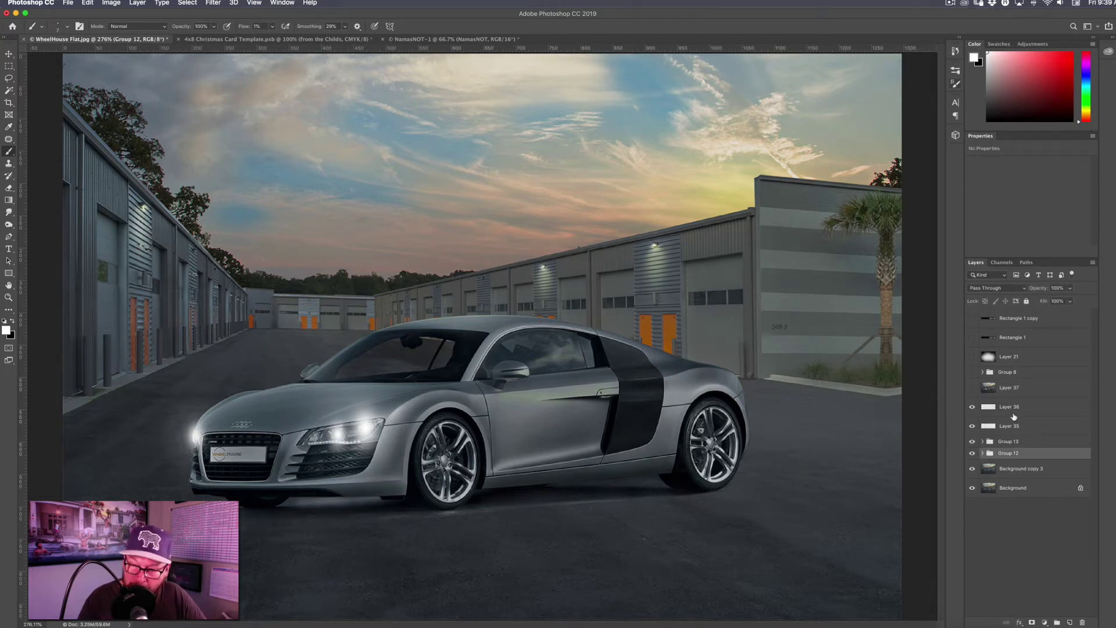
pyautogui.keyDown('shift'); pyautogui.click(1013, 414); pyautogui.keyUp('shift')
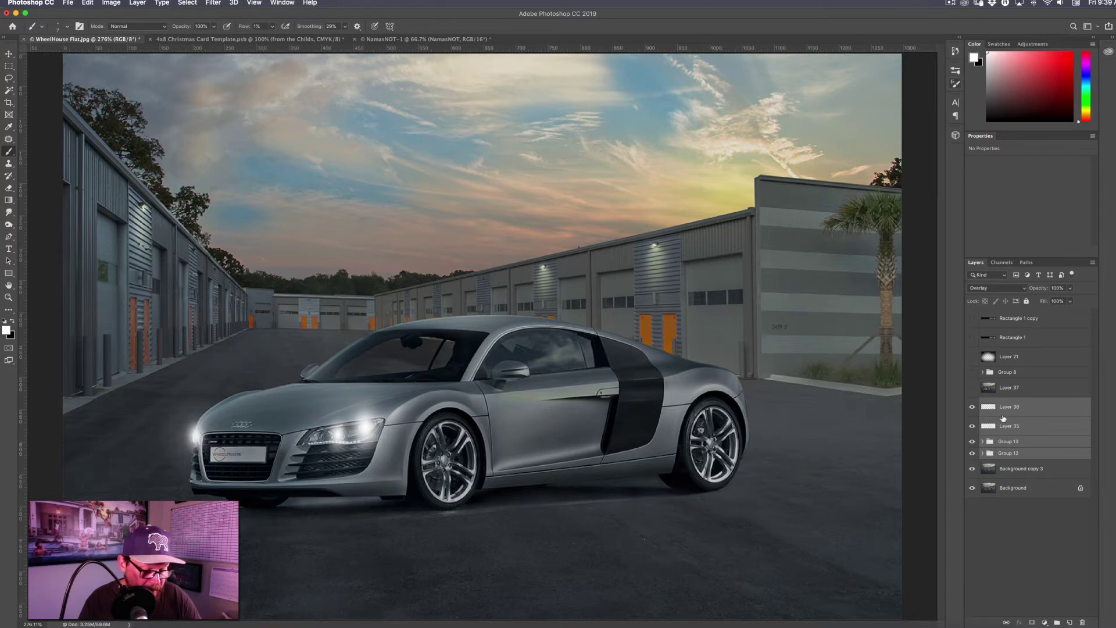
pyautogui.press('super+g')
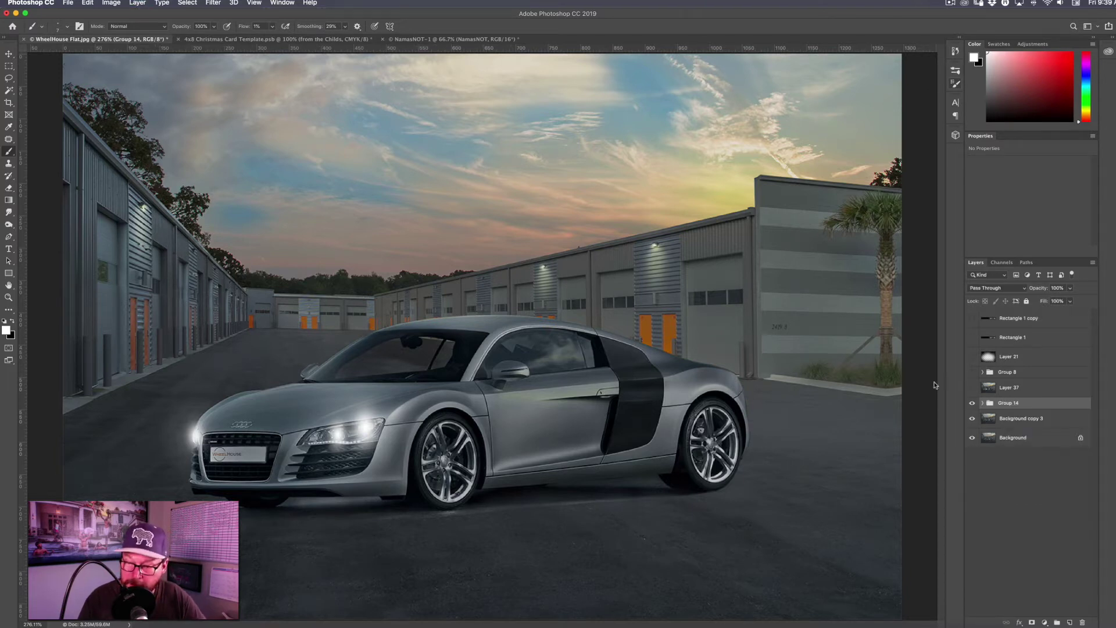
pyautogui.click(973, 403)
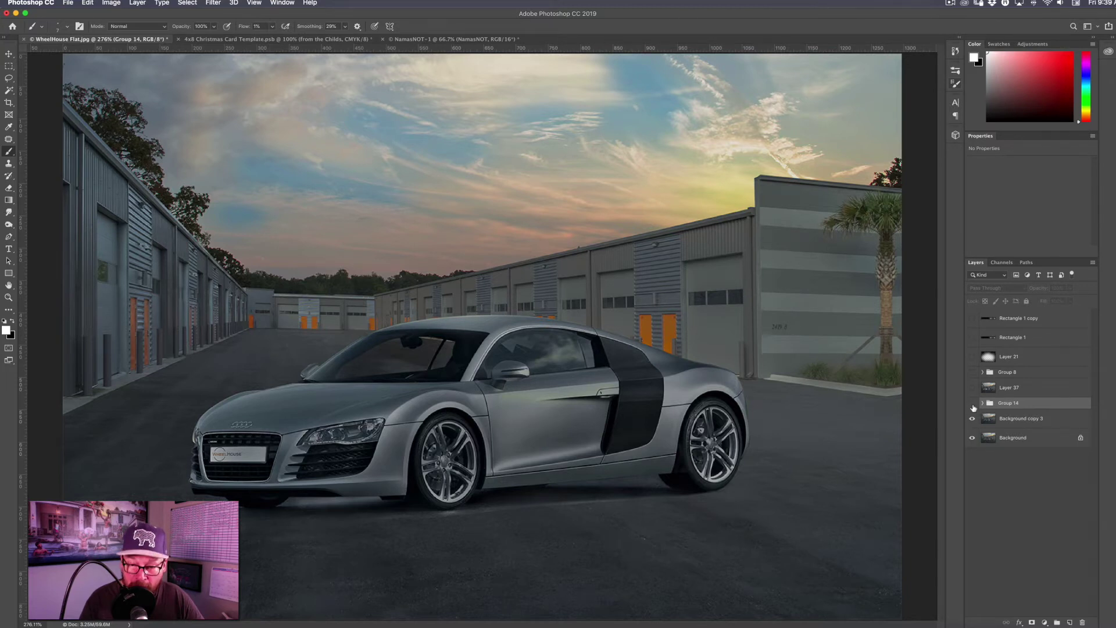
pyautogui.click(972, 403)
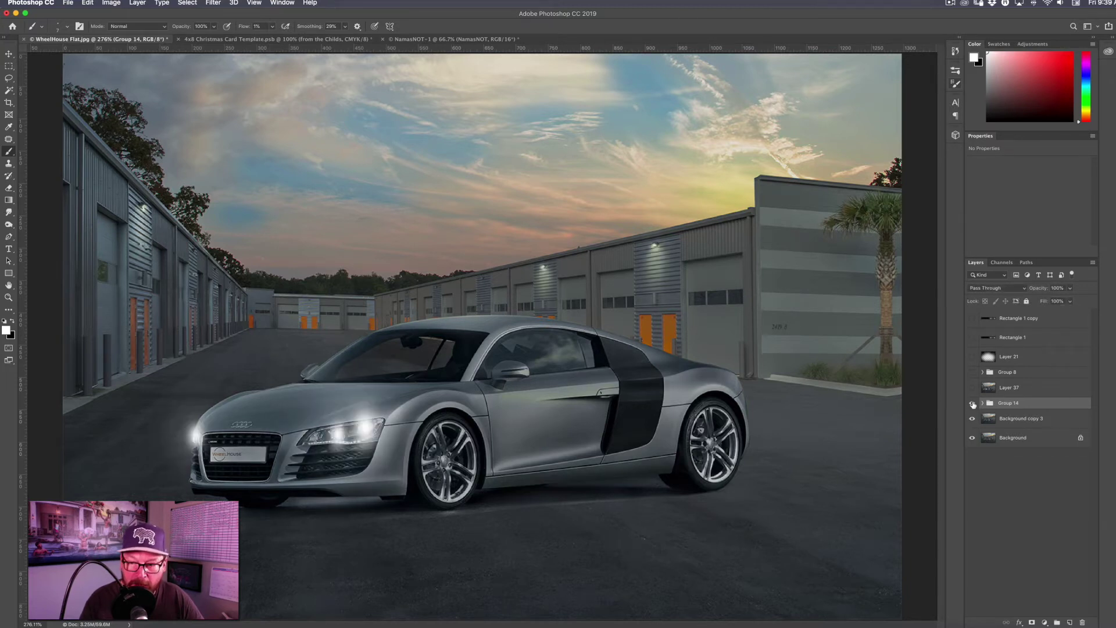
pyautogui.click(972, 404)
pyautogui.click(973, 406)
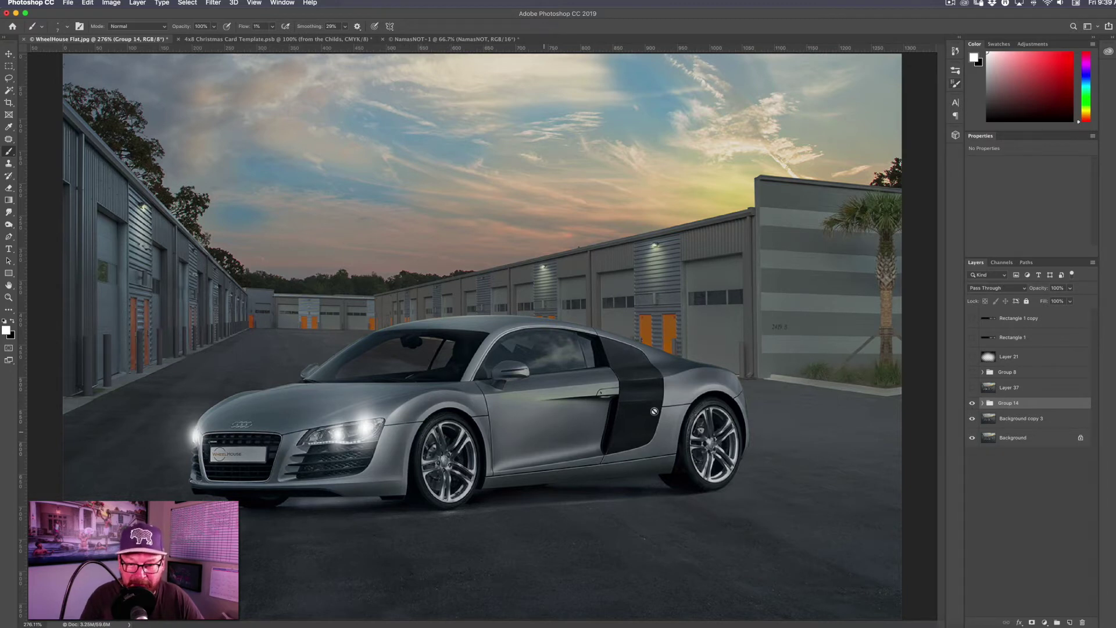
pyautogui.click(973, 404)
pyautogui.click(973, 405)
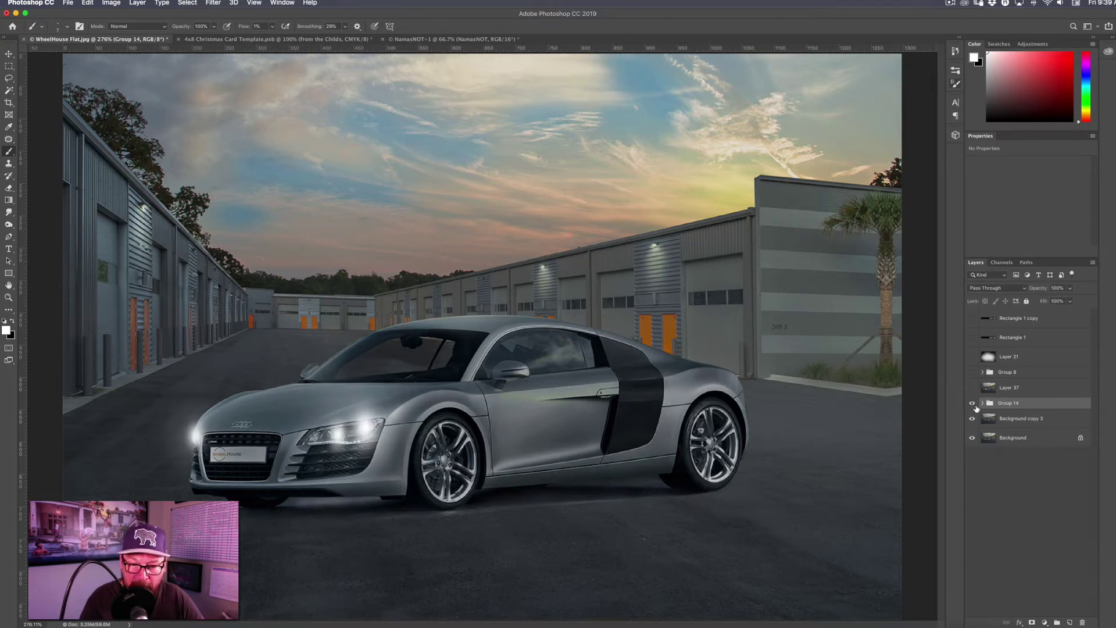
pyautogui.click(973, 404)
pyautogui.click(973, 404)
pyautogui.click(973, 404)
pyautogui.click(973, 404)
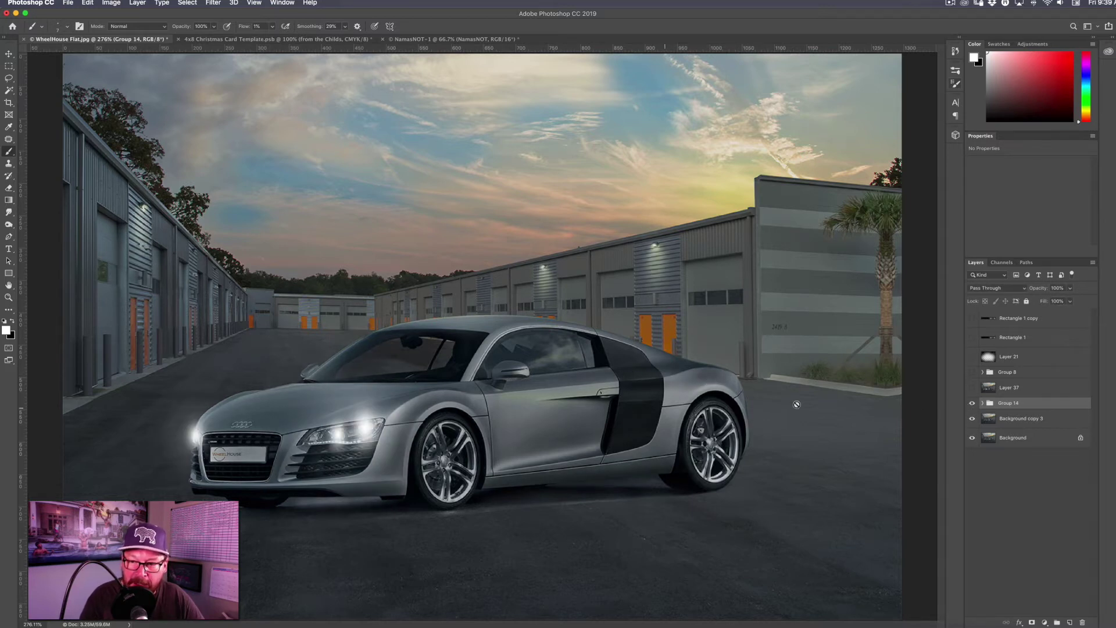
pyautogui.click(973, 404)
pyautogui.click(973, 404)
pyautogui.click(973, 404)
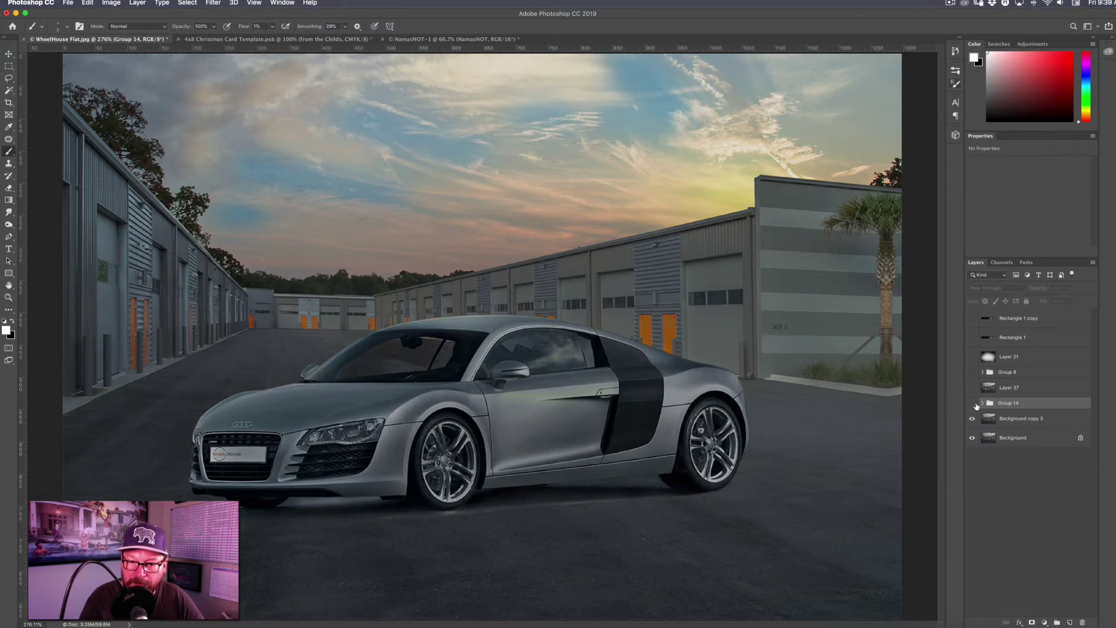
pyautogui.click(973, 403)
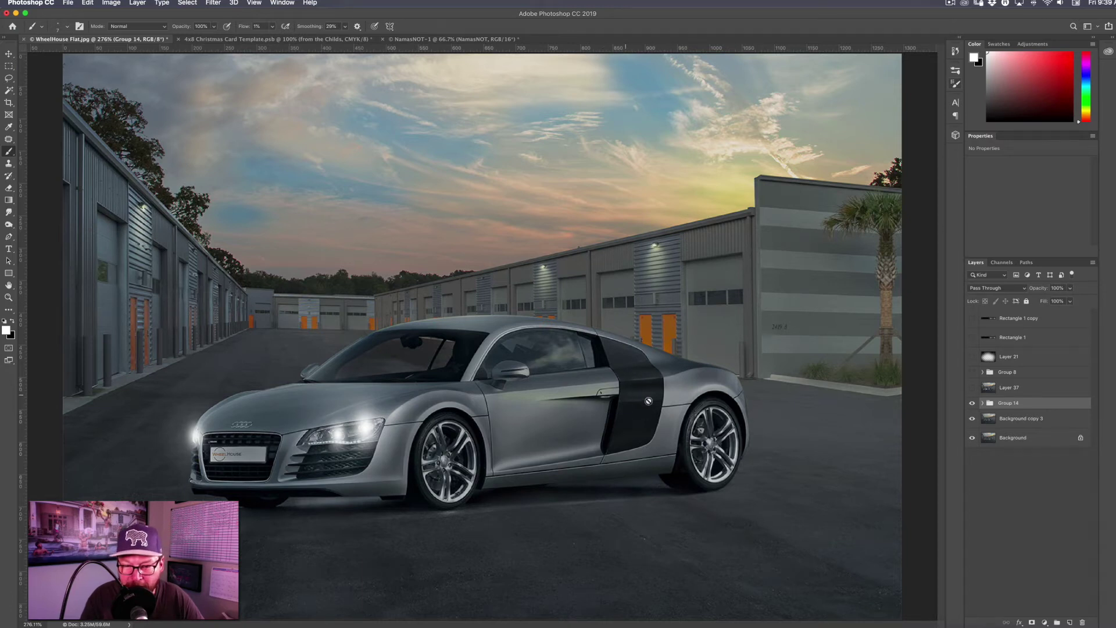
pyautogui.click(973, 403)
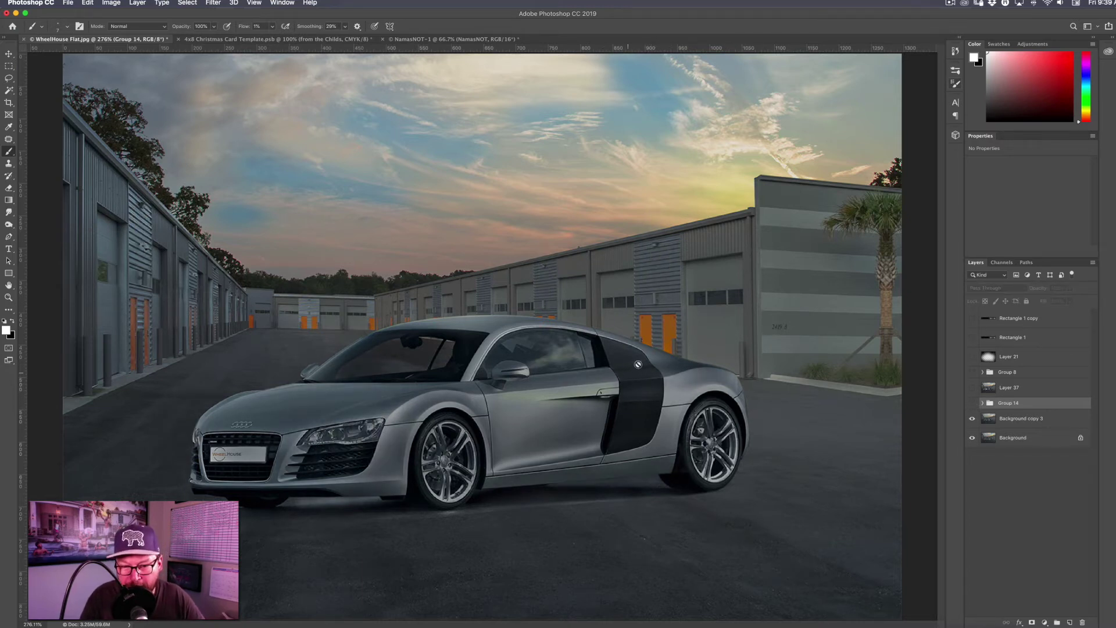
pyautogui.click(972, 404)
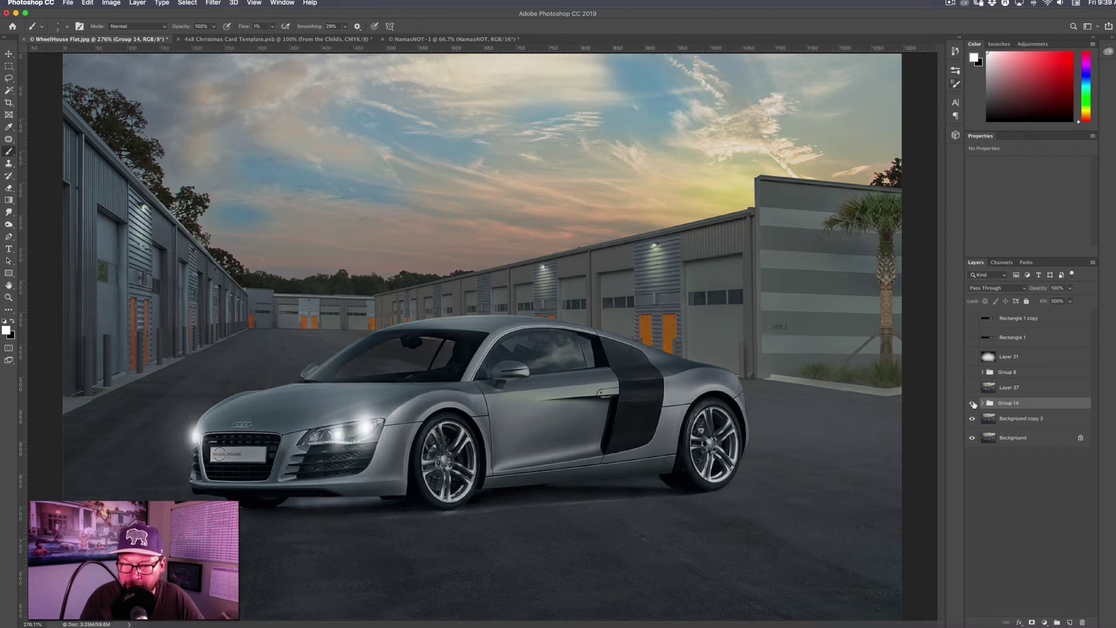
pyautogui.click(973, 404)
pyautogui.click(973, 403)
pyautogui.click(1033, 392)
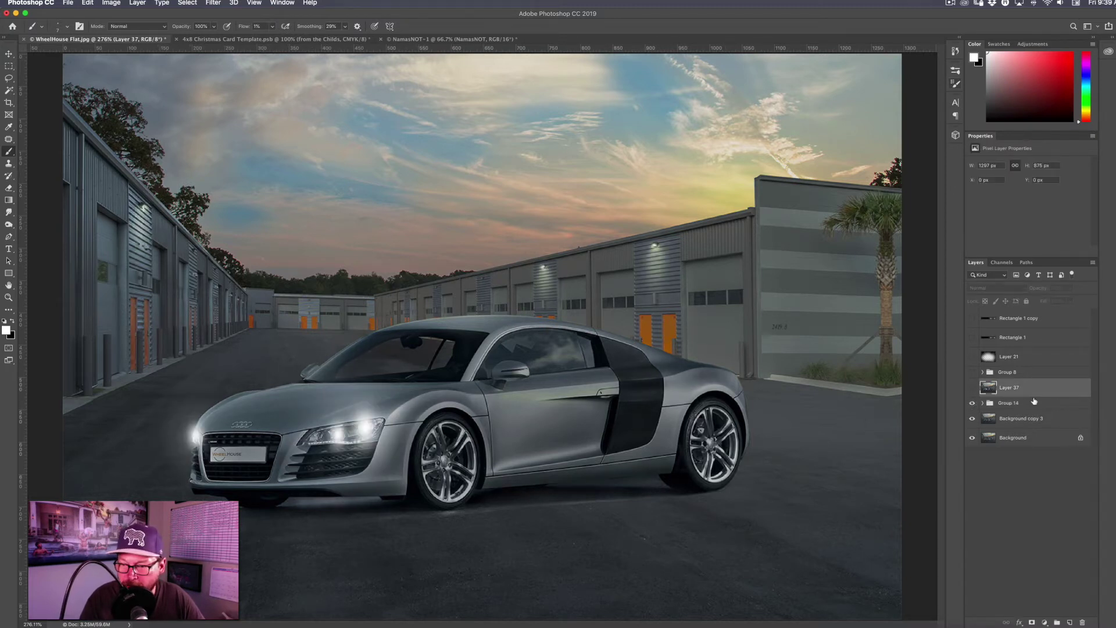
pyautogui.click(1035, 403)
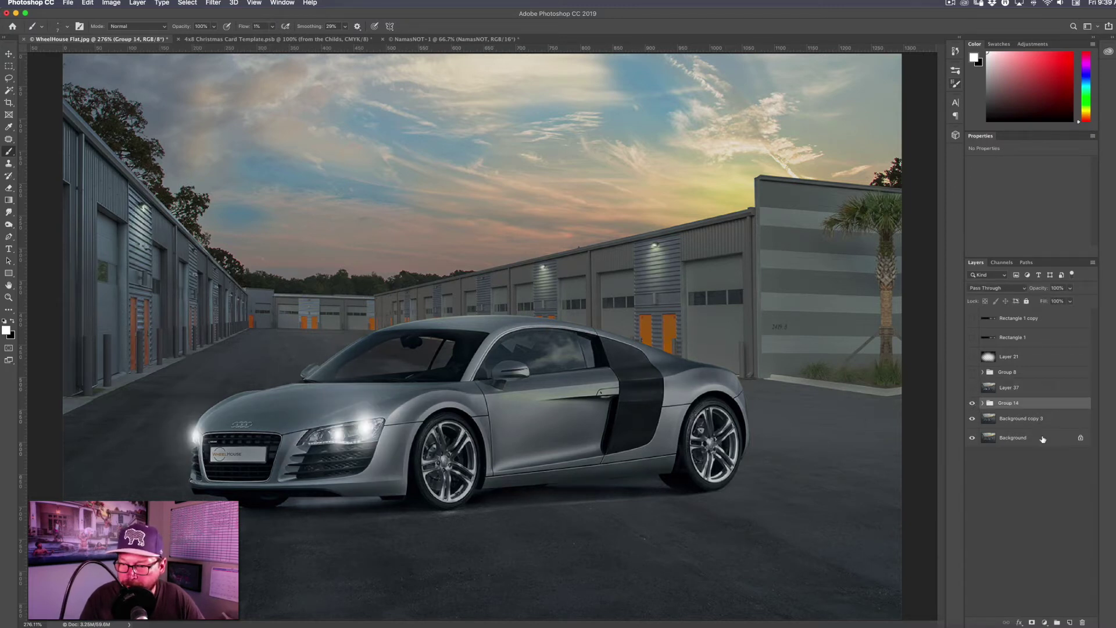
# Step: Add a Midtones Color Balance adjustment above Group 14 and duplicate it twice
pyautogui.click(1047, 623)
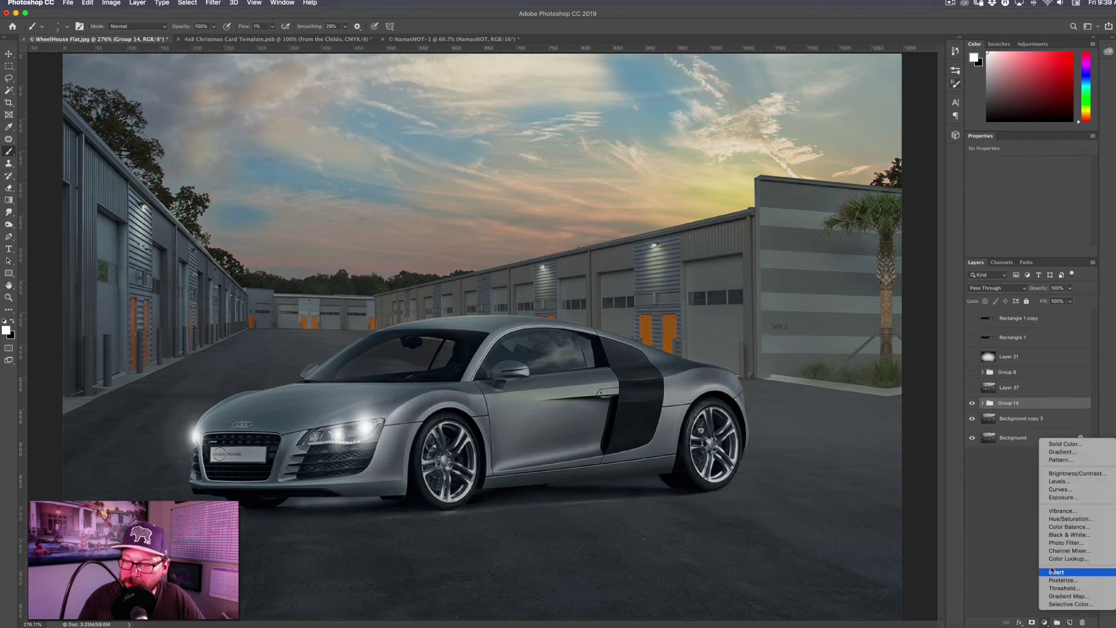
pyautogui.click(1062, 527)
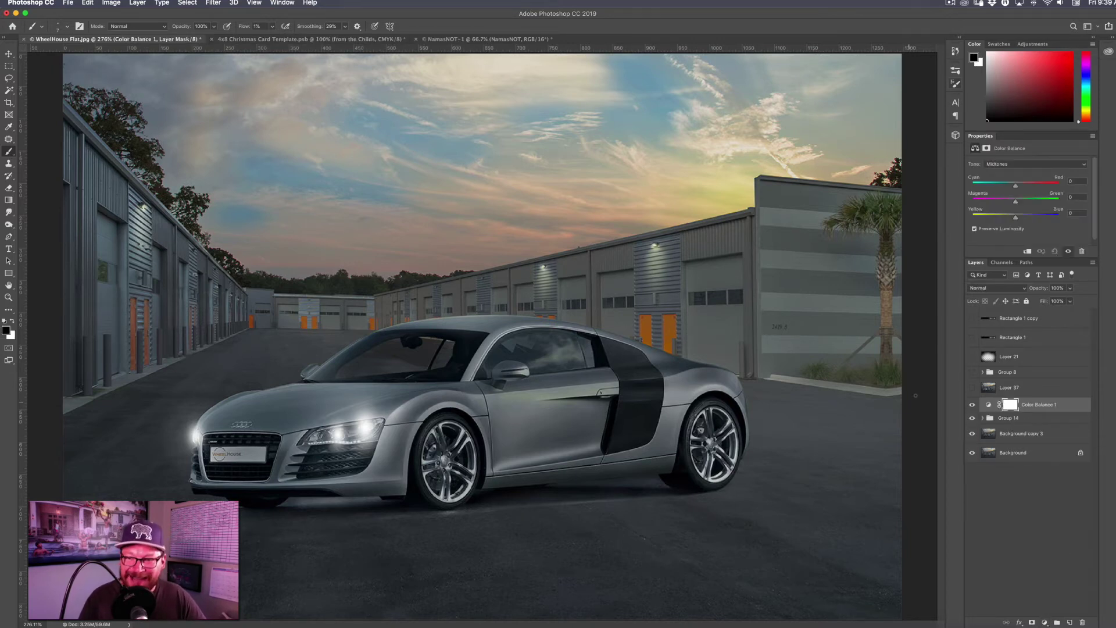
pyautogui.click(1031, 164)
pyautogui.click(1068, 405)
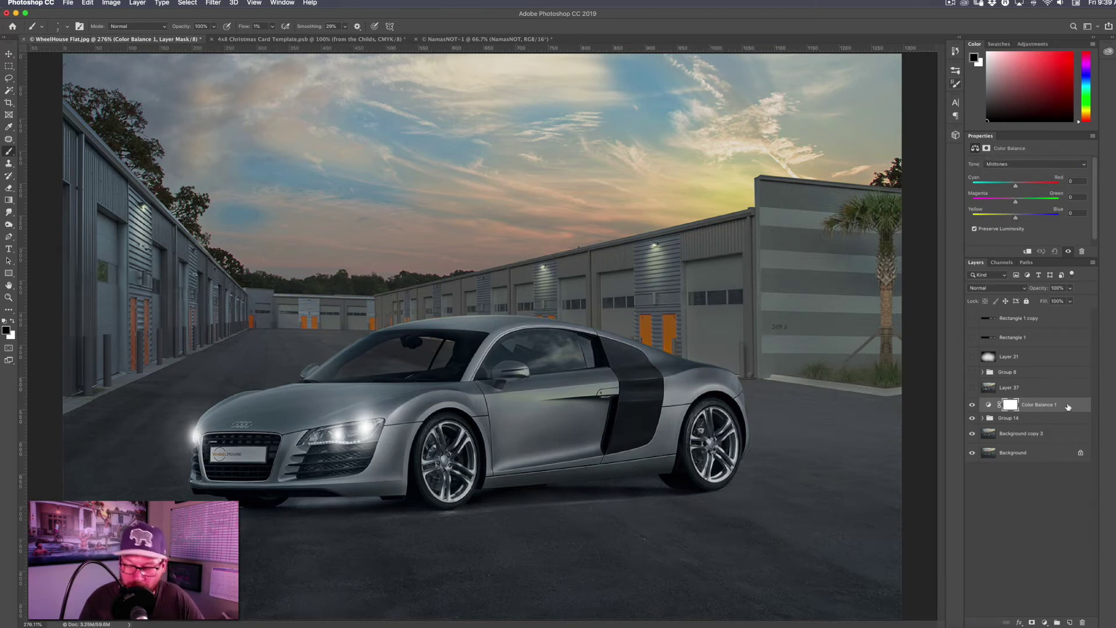
pyautogui.press('super+j')
pyautogui.press('super+j')
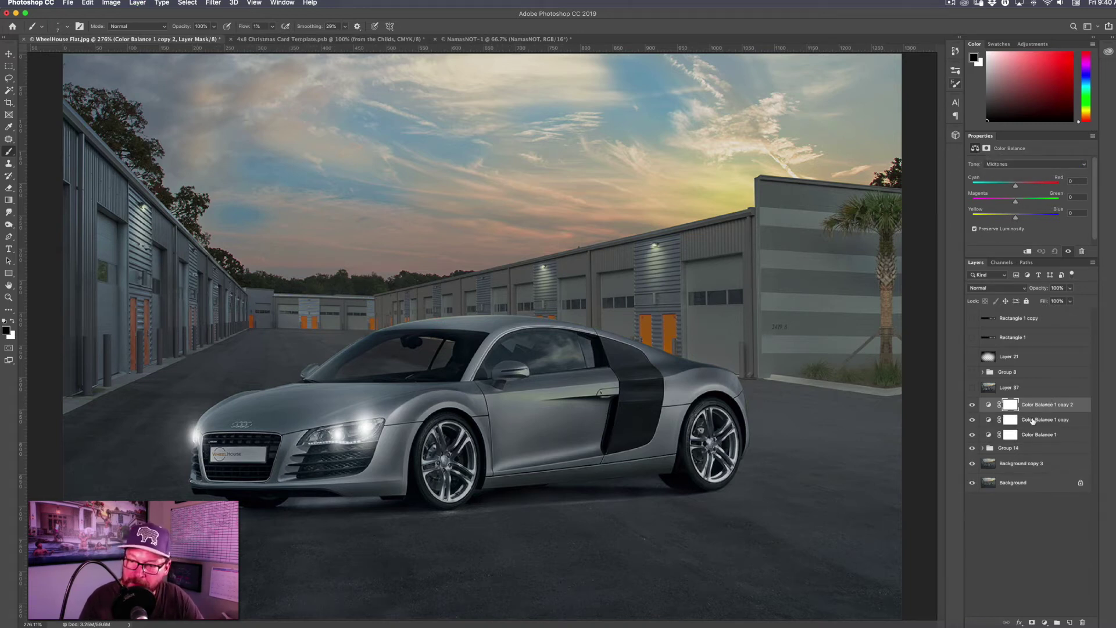
# Step: Show both copies and push Color Balance 1's shadows toward blue, +15
pyautogui.click(1027, 435)
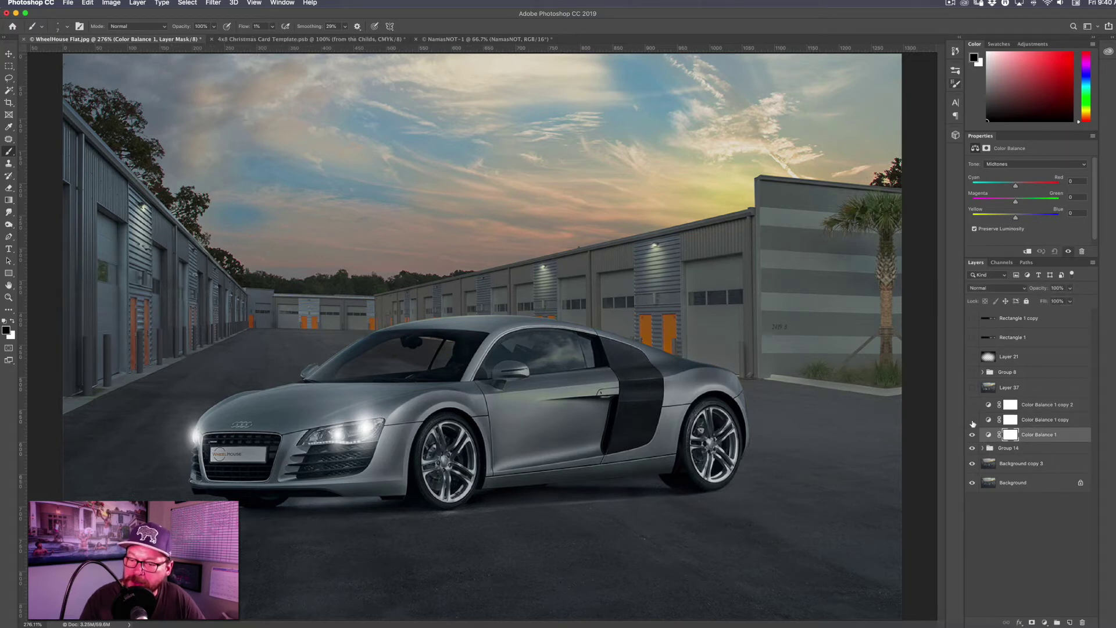
pyautogui.moveTo(973, 421); pyautogui.dragTo(973, 405)
pyautogui.click(990, 437)
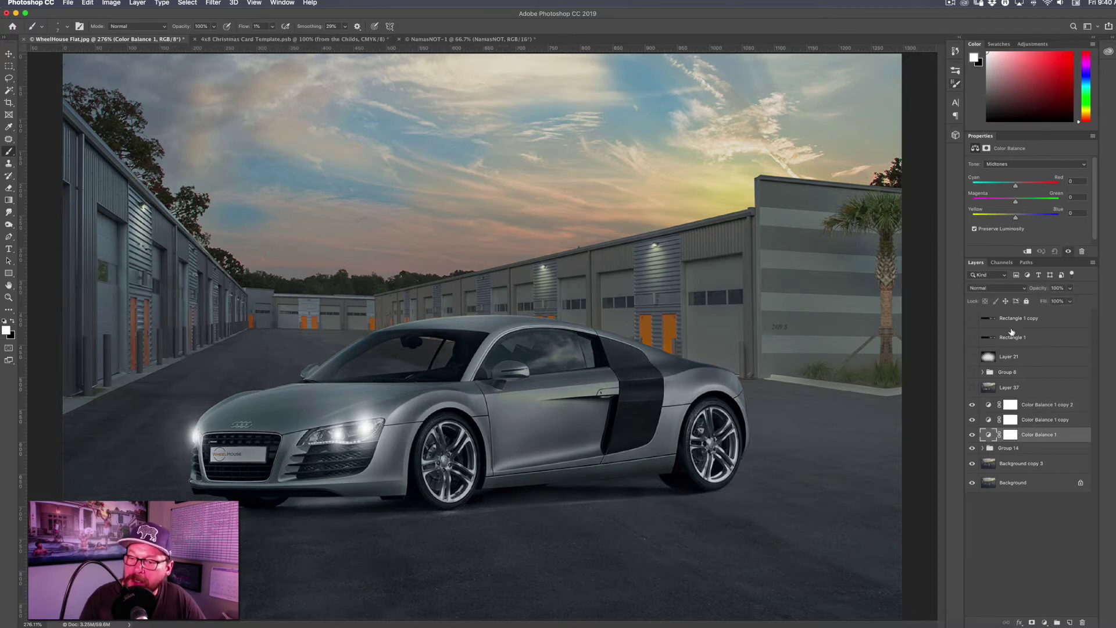
pyautogui.click(1025, 164)
pyautogui.click(1027, 157)
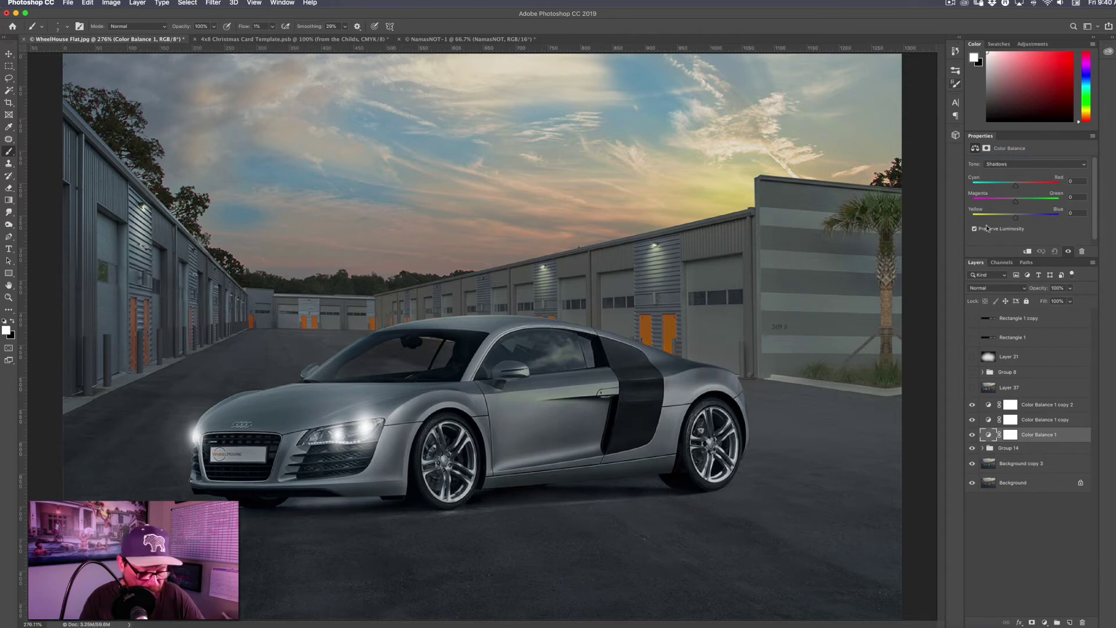
pyautogui.keyDown('alt'); pyautogui.click(632, 371); pyautogui.keyUp('alt')
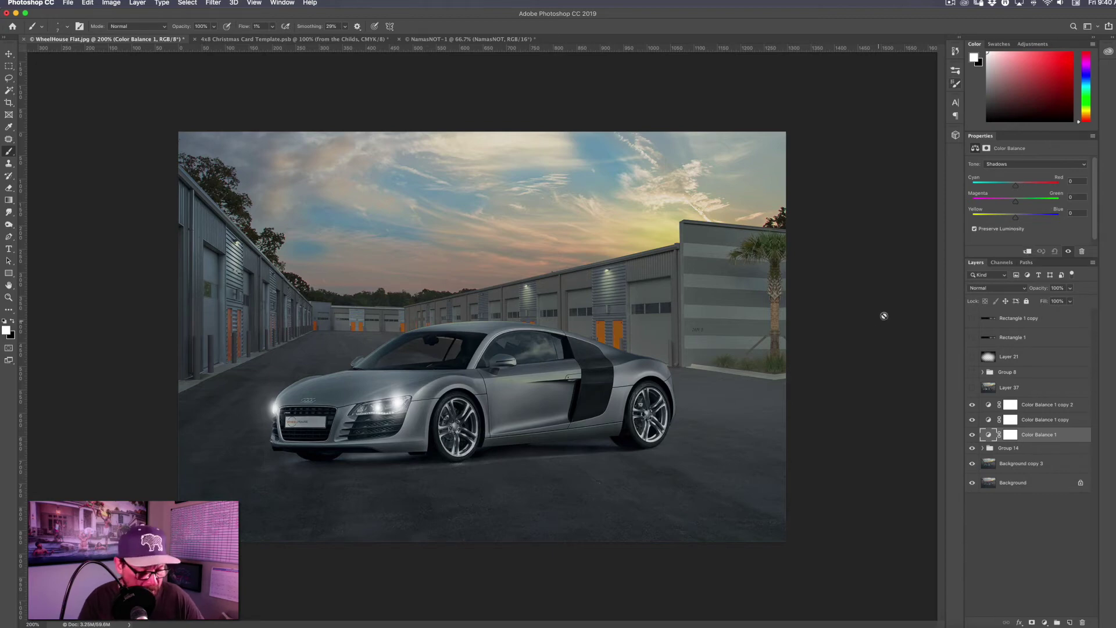
pyautogui.press('super+0')
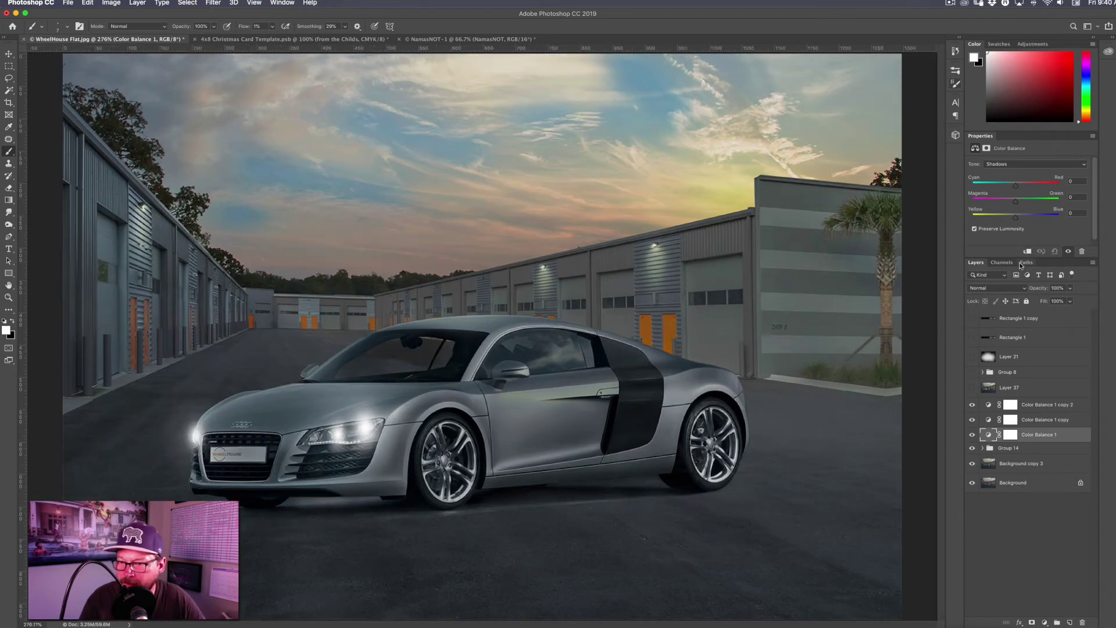
pyautogui.moveTo(1016, 218); pyautogui.dragTo(1023, 218)
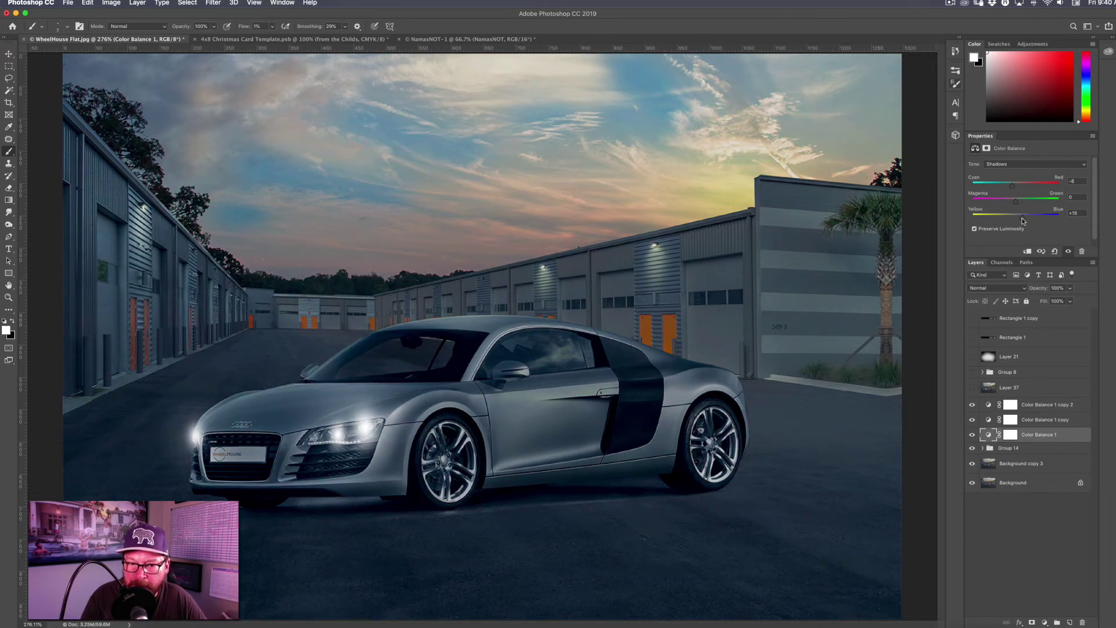
# Step: Warm the second layer's highlights and the third layer's midtones slightly toward yellow
pyautogui.click(1038, 423)
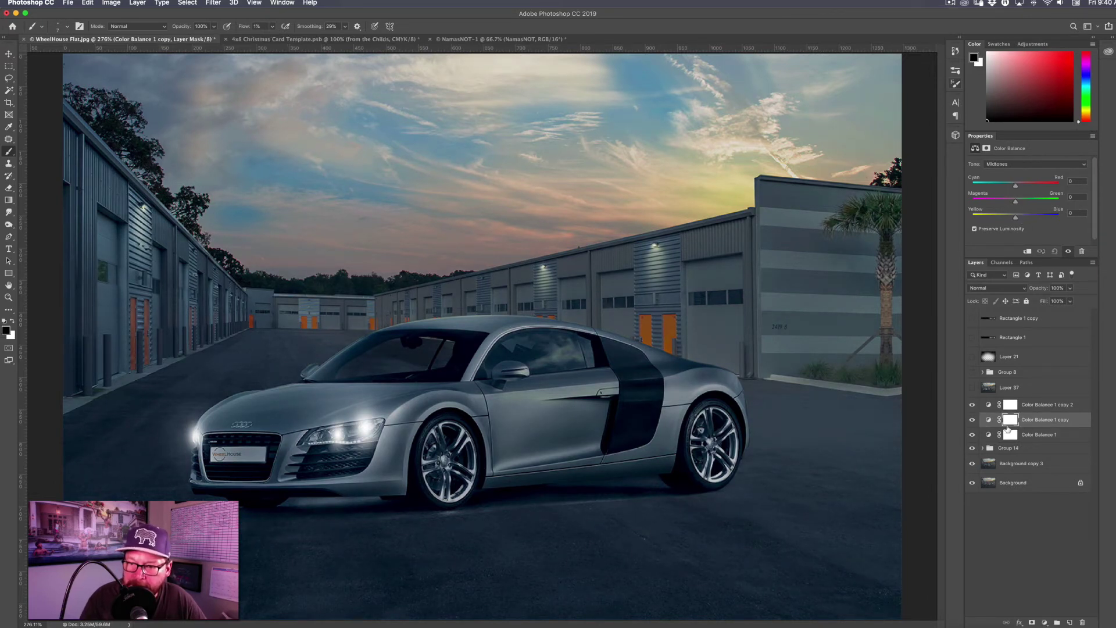
pyautogui.press('x')
pyautogui.click(1028, 165)
pyautogui.click(1028, 173)
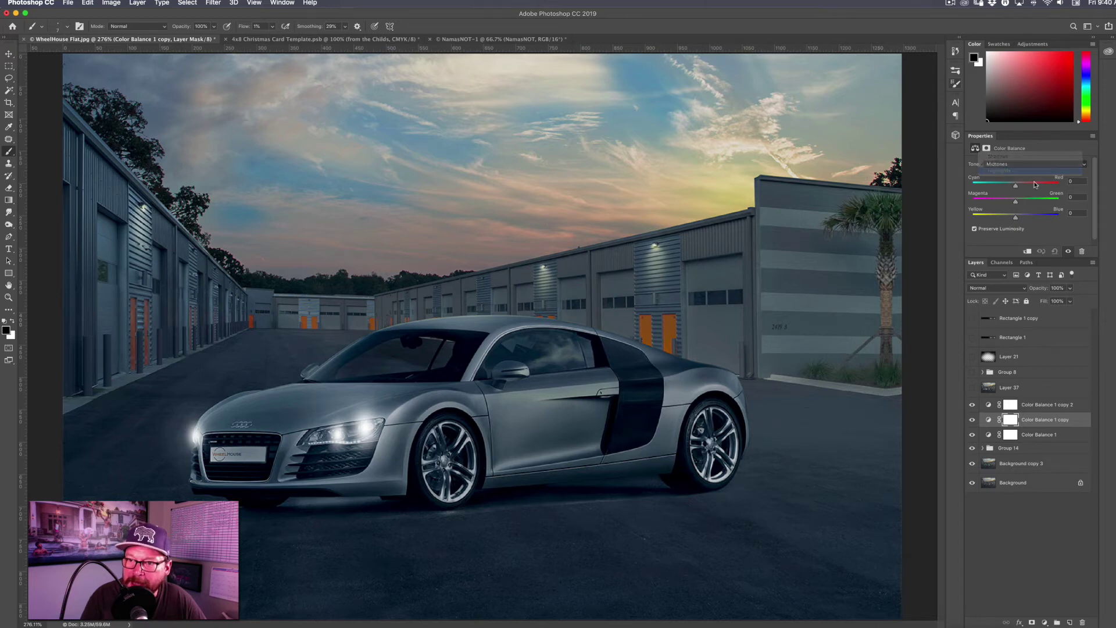
pyautogui.moveTo(1015, 219); pyautogui.dragTo(1006, 218)
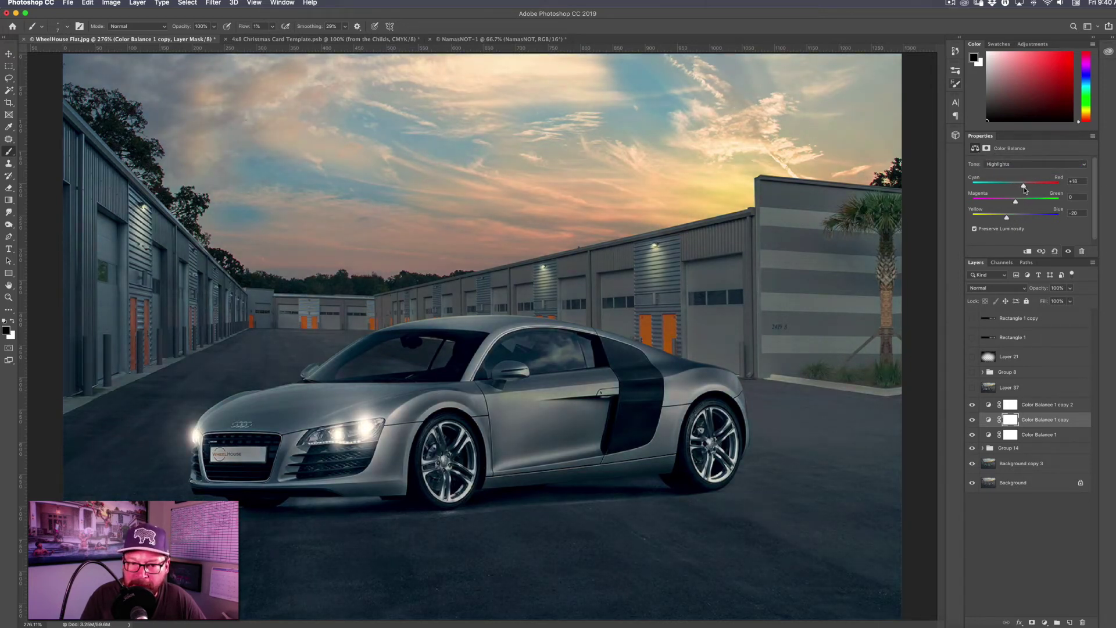
pyautogui.moveTo(1011, 218); pyautogui.dragTo(1011, 218)
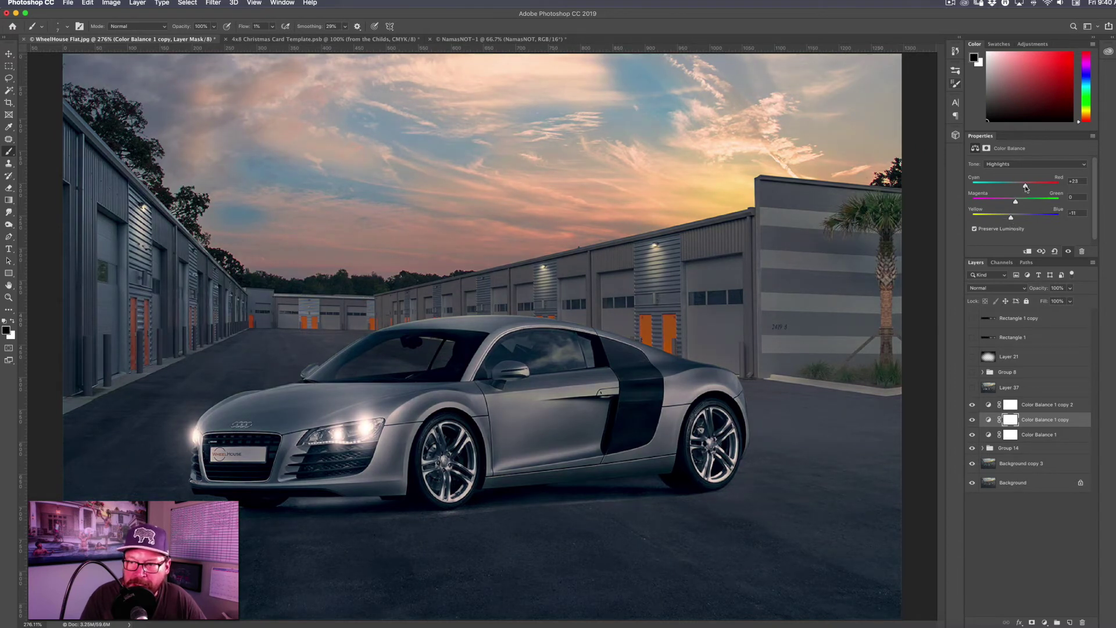
pyautogui.click(1010, 405)
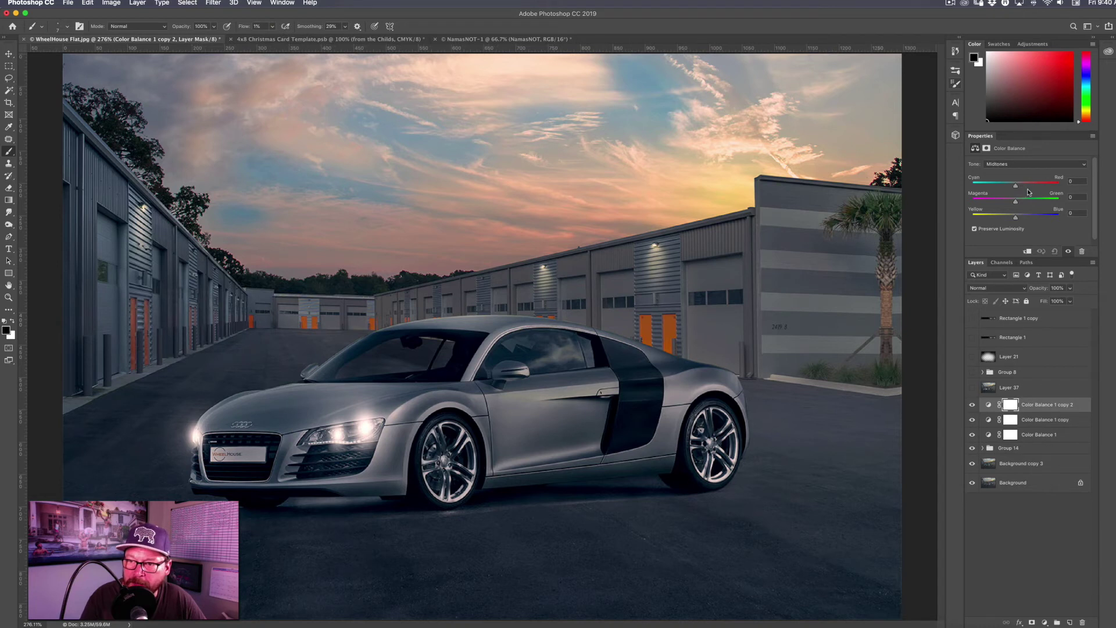
pyautogui.moveTo(1012, 218); pyautogui.dragTo(1020, 188)
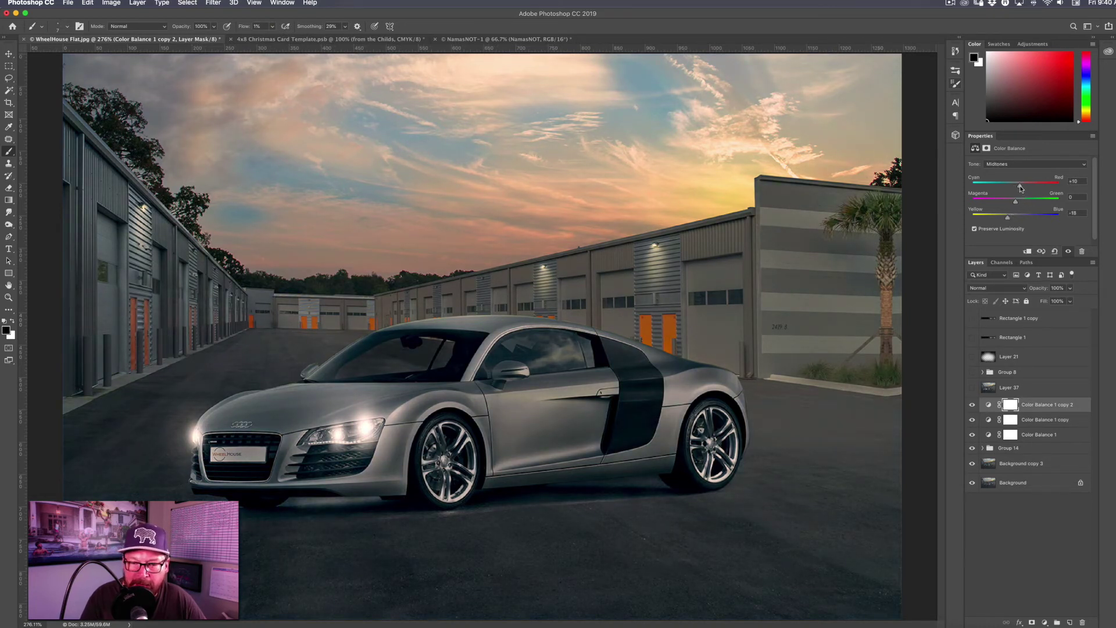
# Step: Shift Color Balance 1's shadows slightly toward cyan, then select all three layers
pyautogui.click(1041, 438)
pyautogui.click(1032, 164)
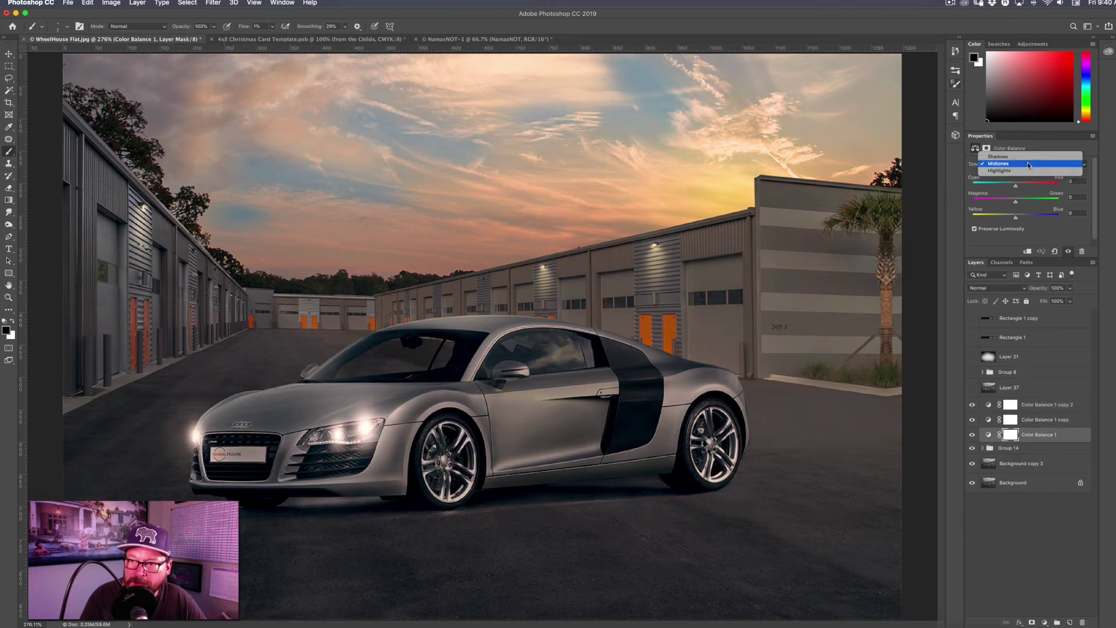
pyautogui.click(1023, 155)
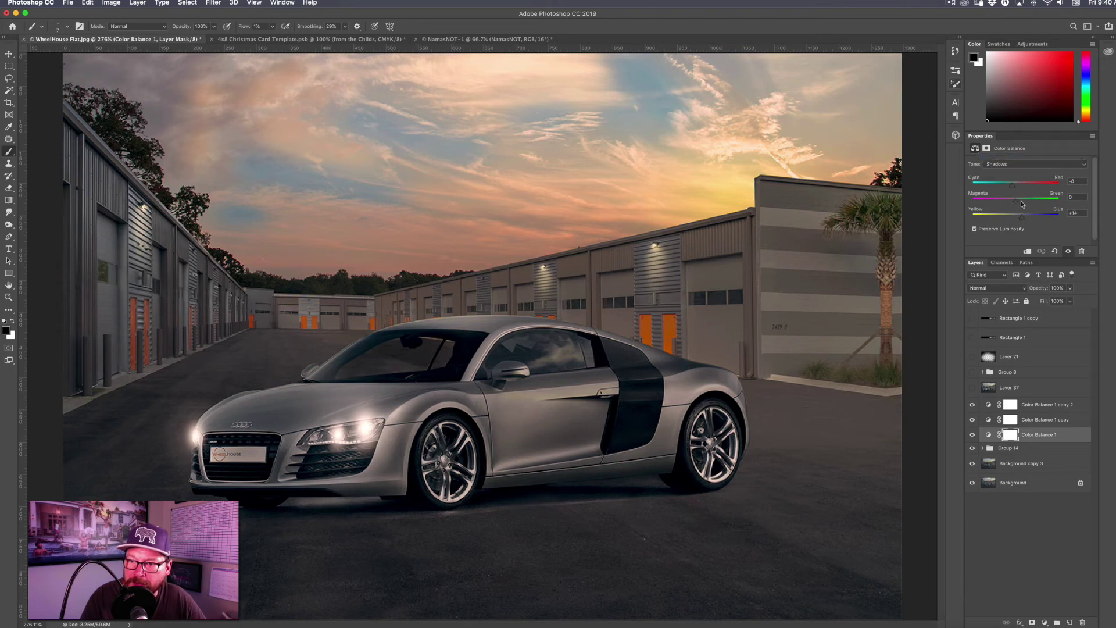
pyautogui.click(1013, 189)
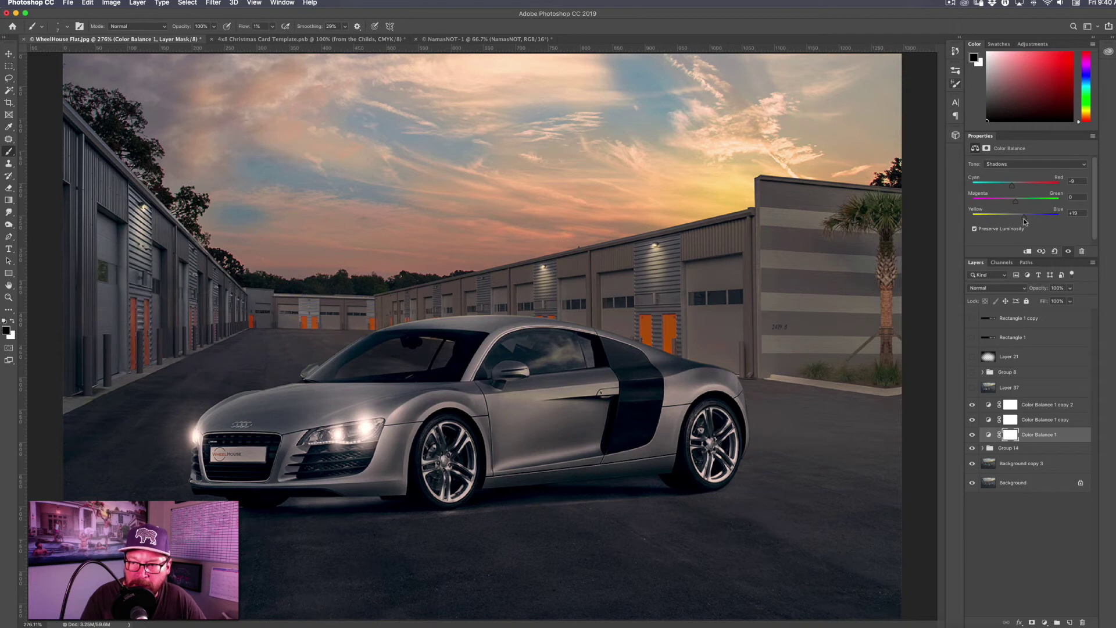
pyautogui.moveTo(1013, 189); pyautogui.dragTo(1011, 189)
pyautogui.keyDown('shift'); pyautogui.click(1038, 409); pyautogui.keyUp('shift')
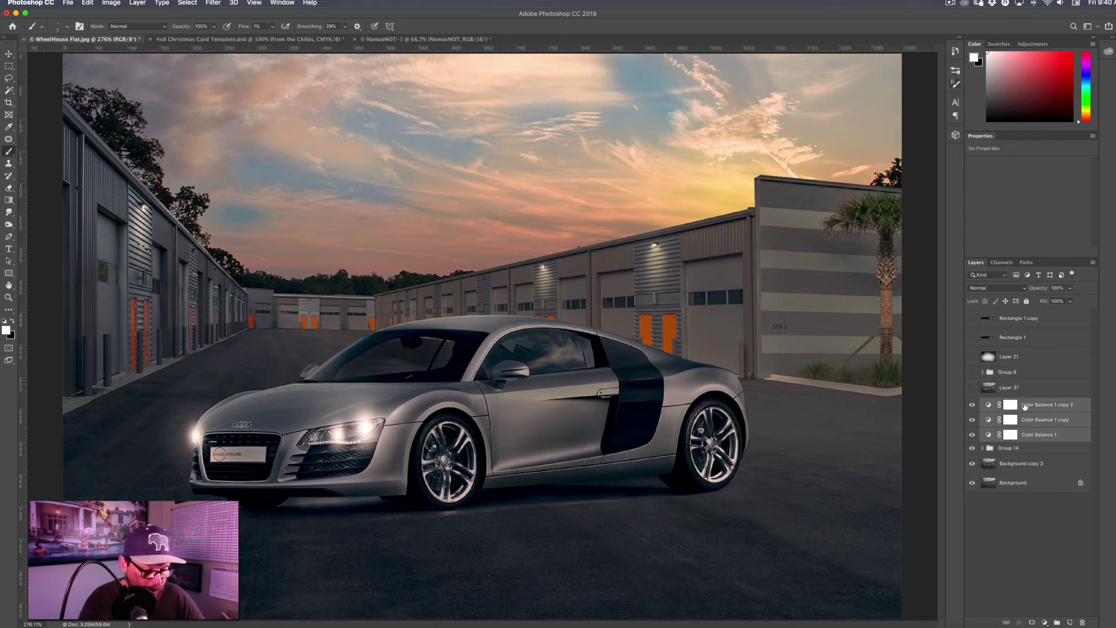
# Step: Group the three Color Balance layers into Group 15 at 48% opacity
pyautogui.press('super+g')
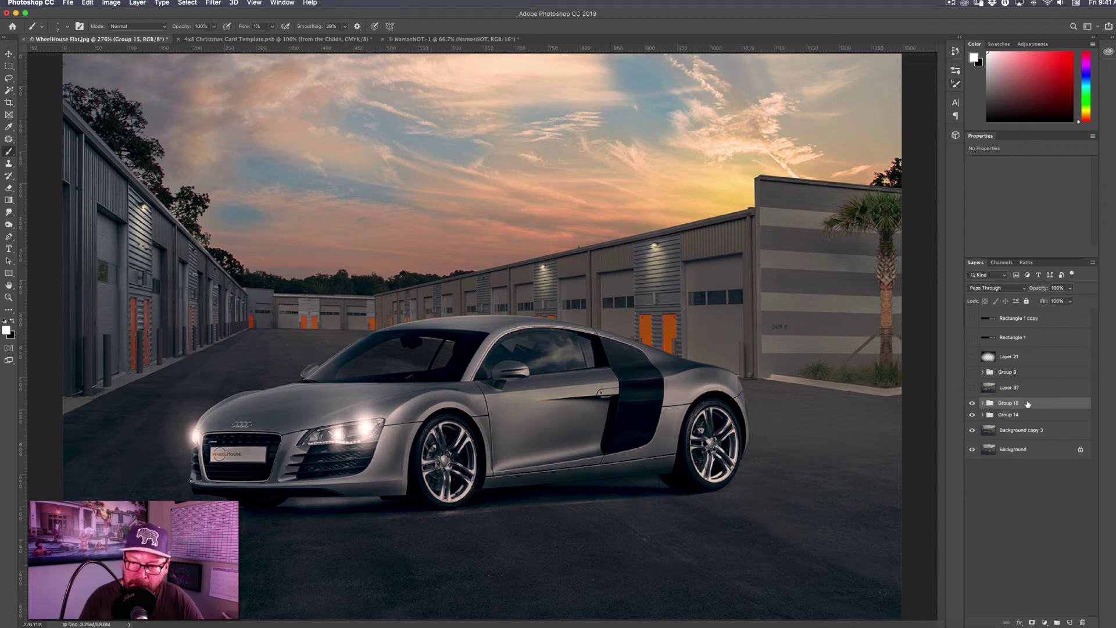
pyautogui.click(1070, 288)
pyautogui.click(1052, 300)
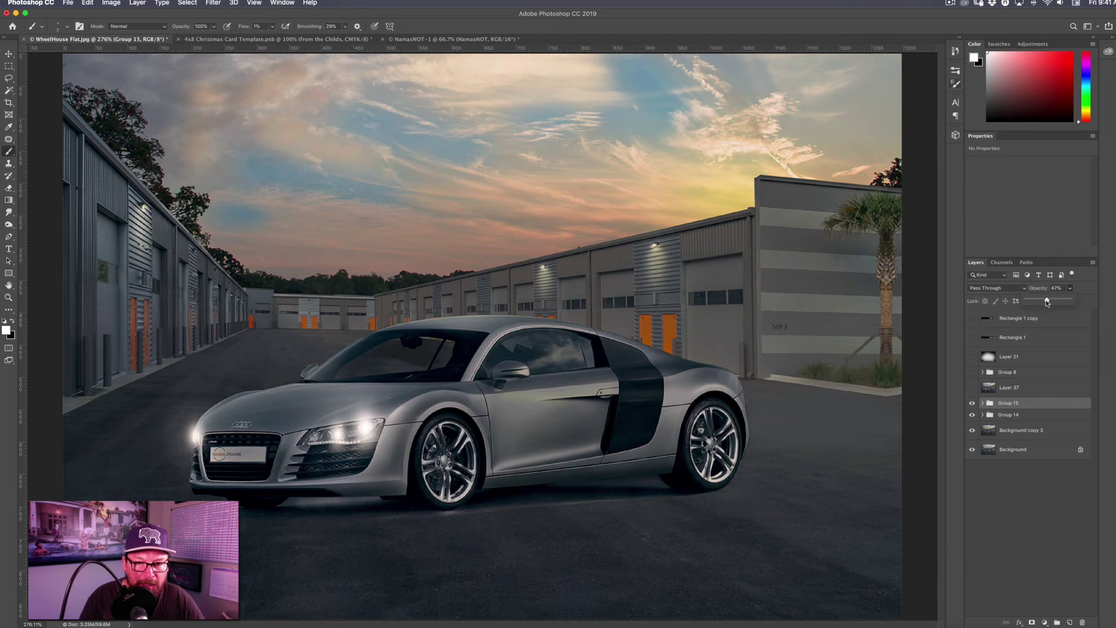
pyautogui.click(1043, 359)
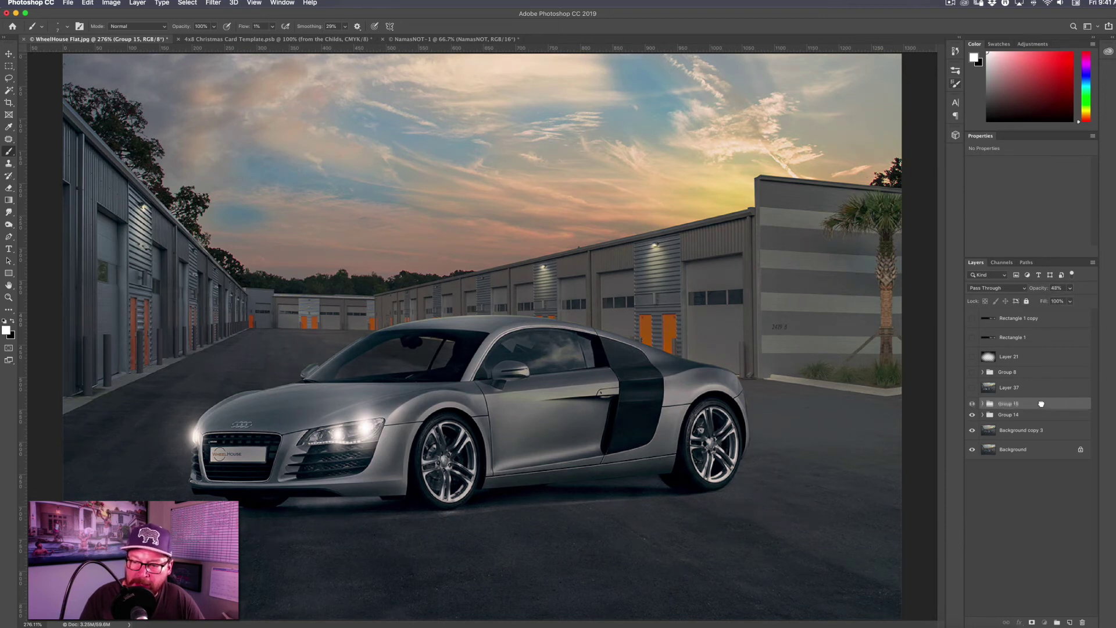
pyautogui.click(1045, 623)
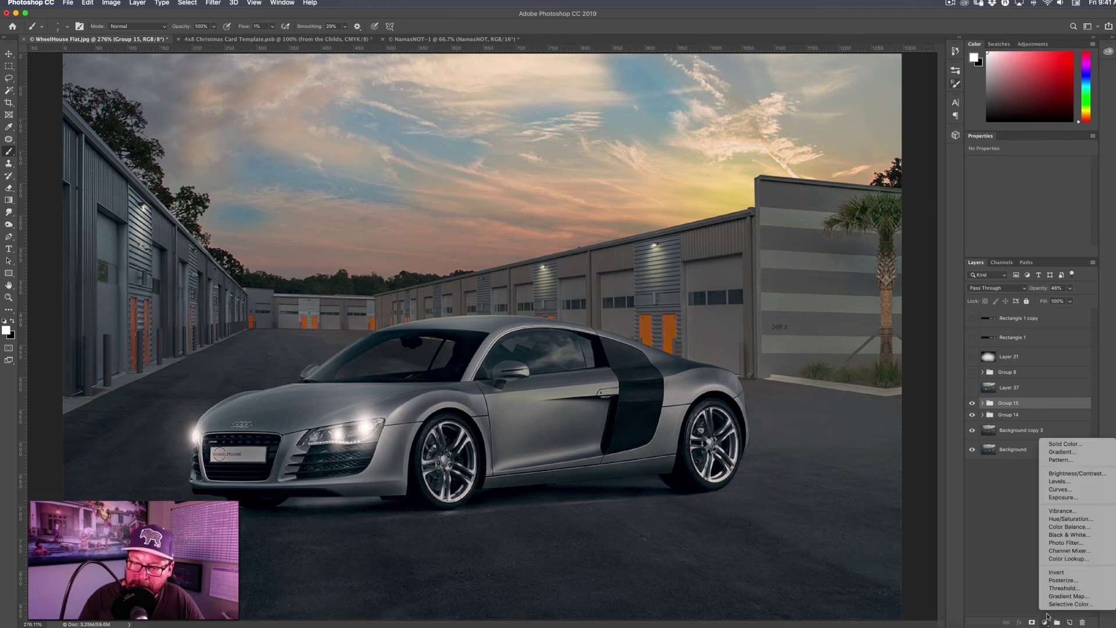
# Step: Add a Black & White adjustment in its own Group 16 faded to 18% opacity
pyautogui.click(1069, 537)
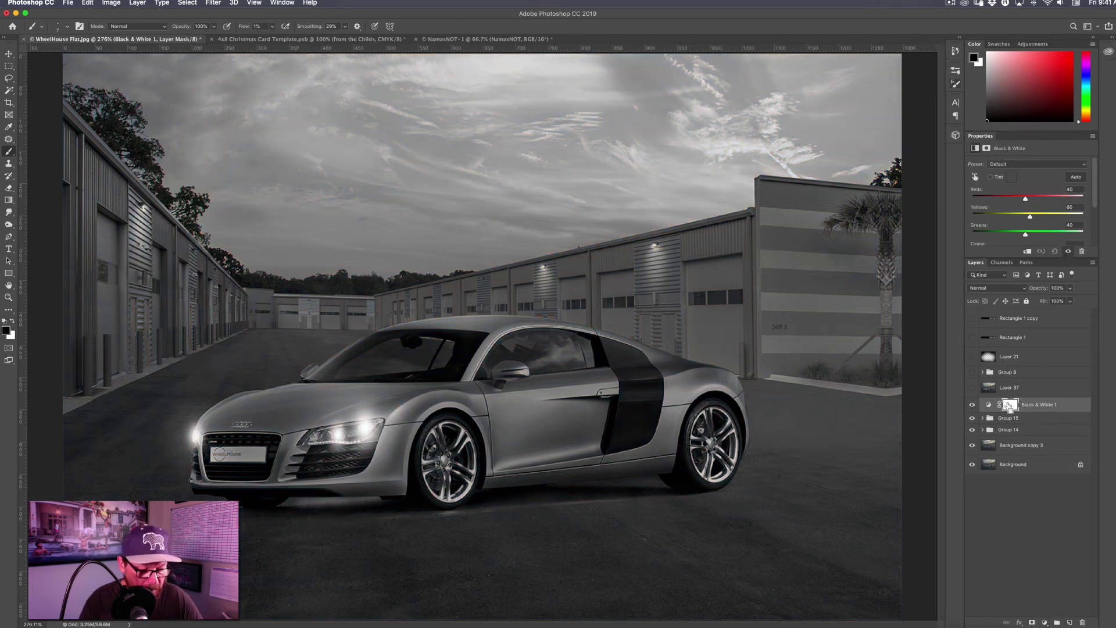
pyautogui.press('x')
pyautogui.press('super+g')
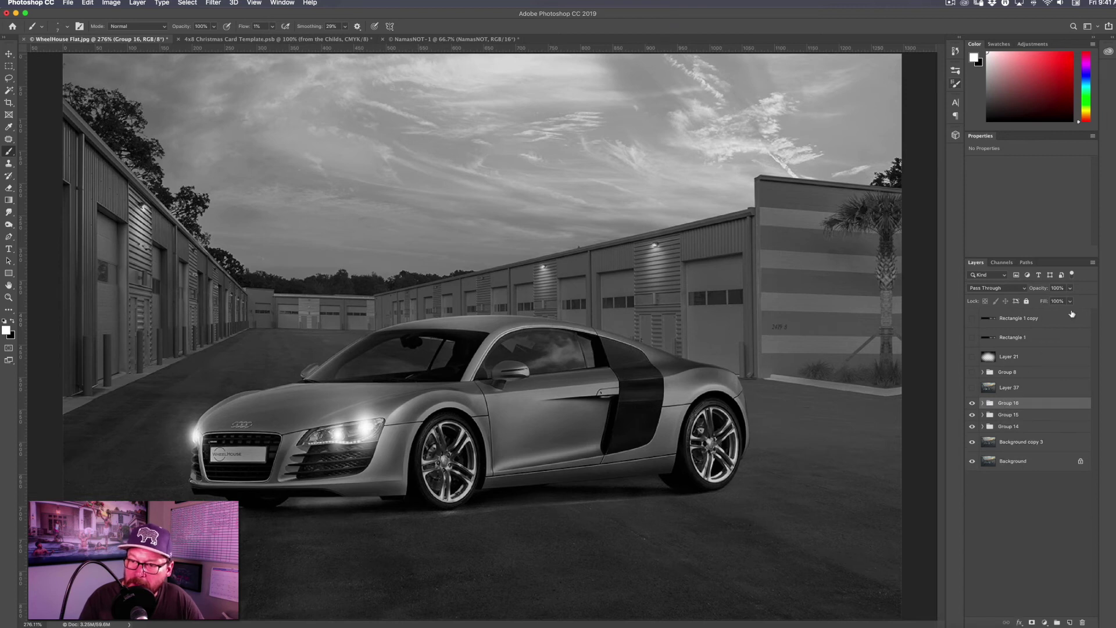
pyautogui.click(1070, 287)
pyautogui.moveTo(1072, 299); pyautogui.dragTo(1038, 302)
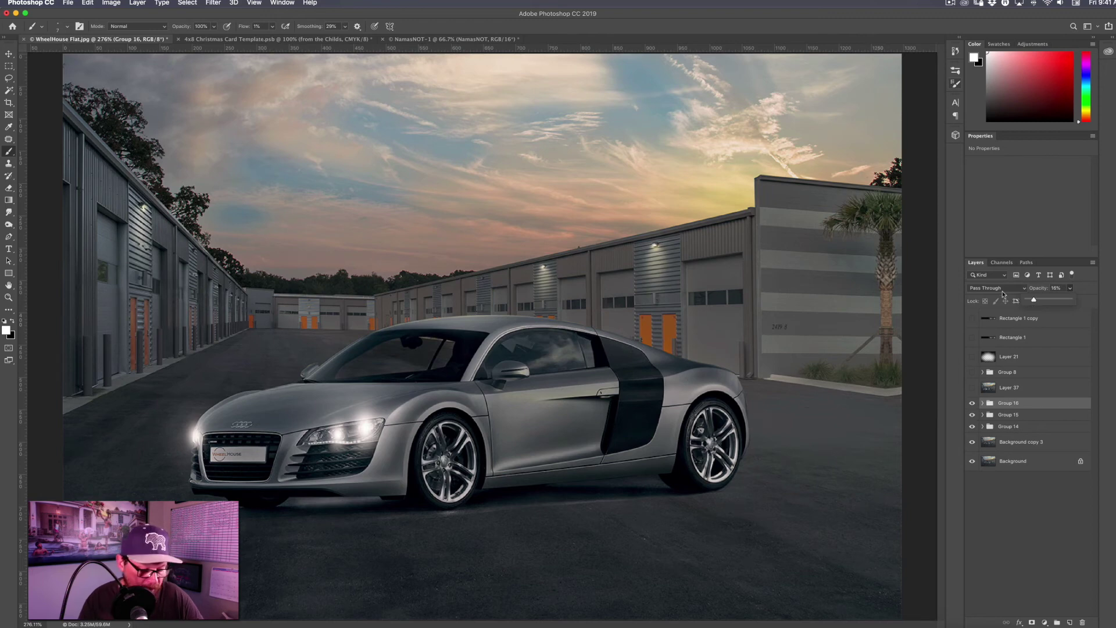
pyautogui.click(773, 423)
pyautogui.press('super+minus')
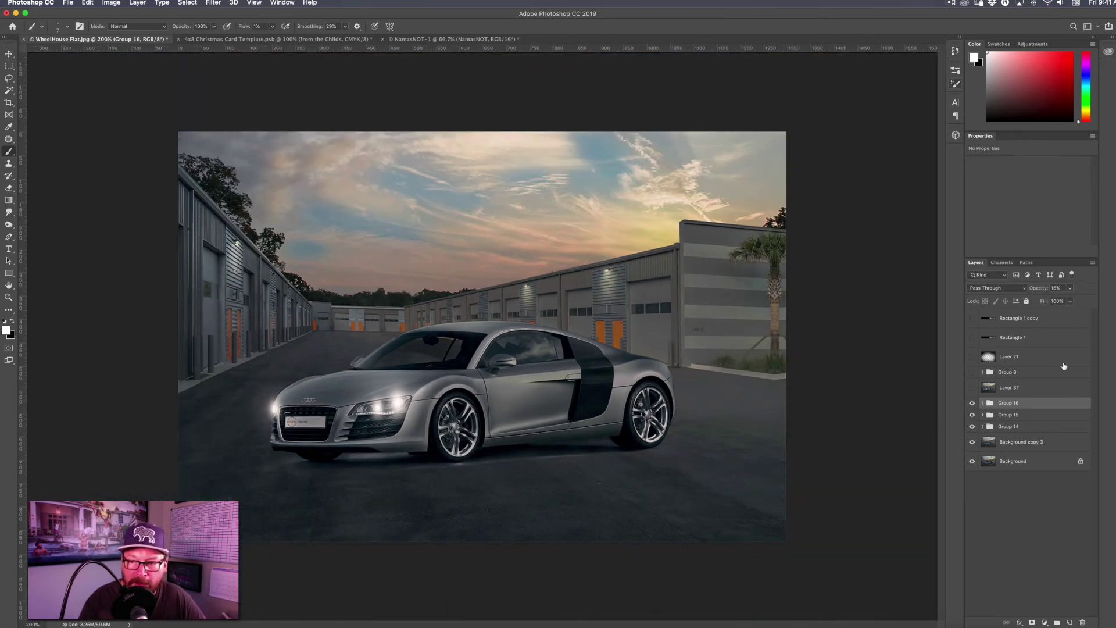
pyautogui.click(972, 403)
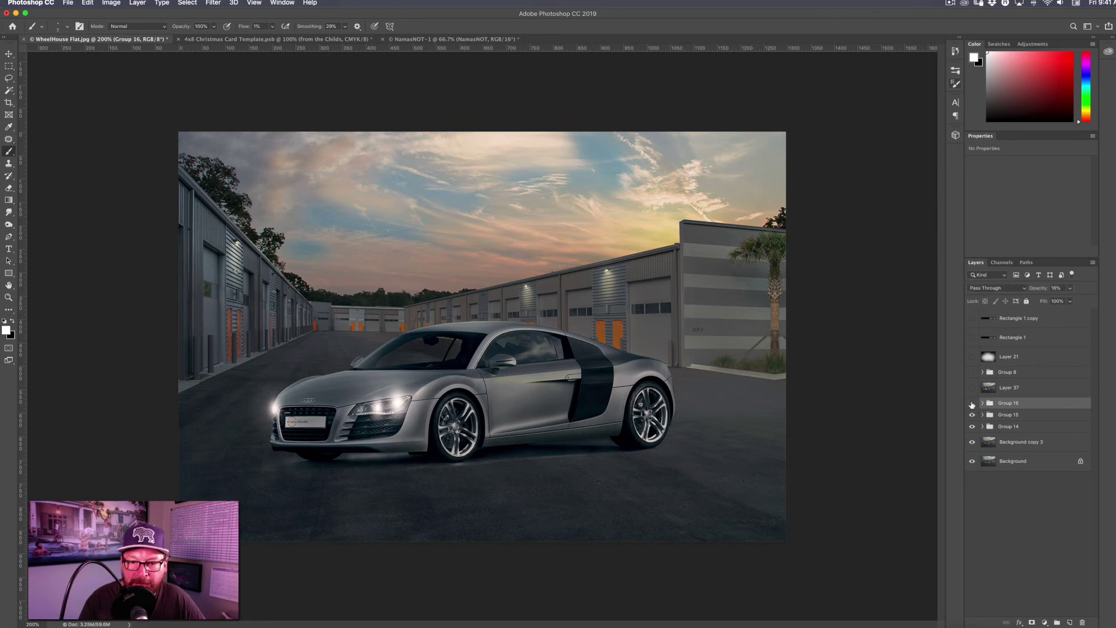
pyautogui.moveTo(972, 403); pyautogui.dragTo(972, 413)
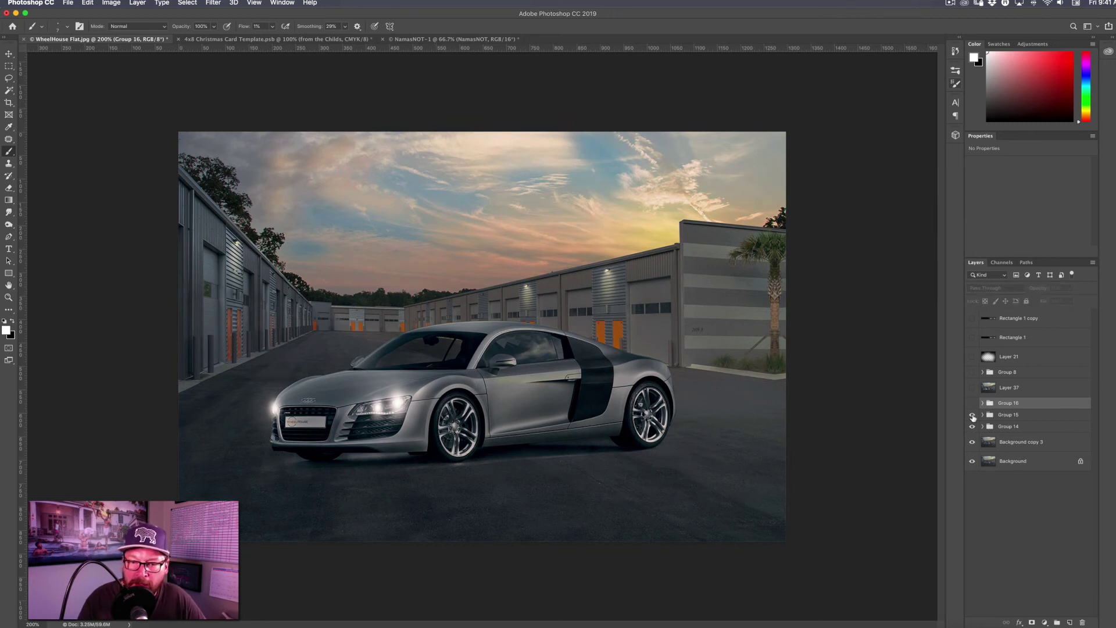
pyautogui.click(973, 416)
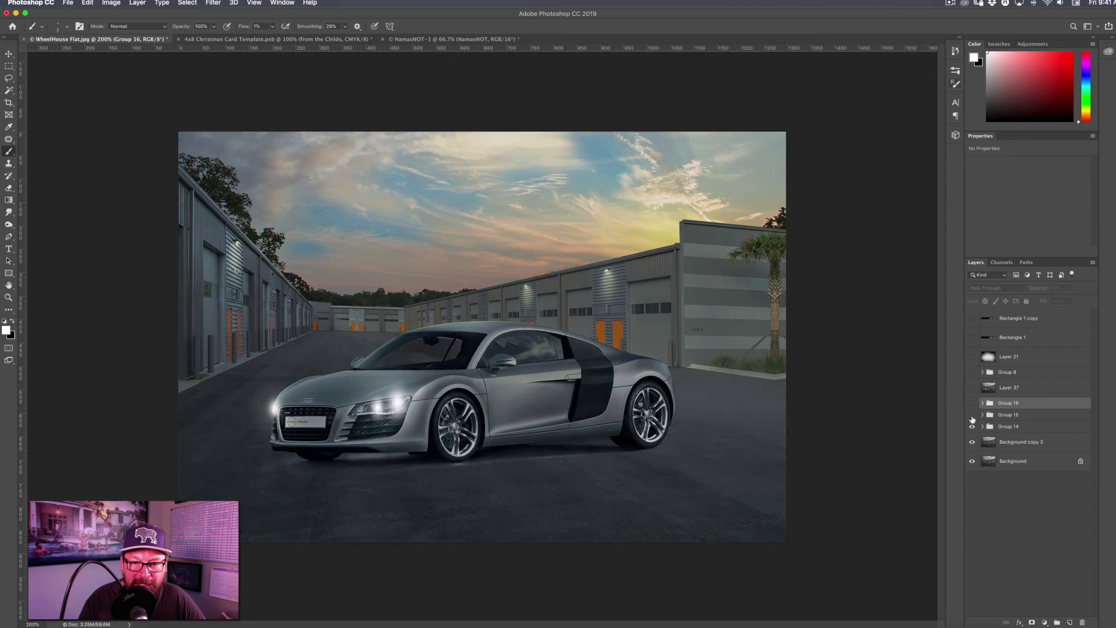
pyautogui.click(972, 416)
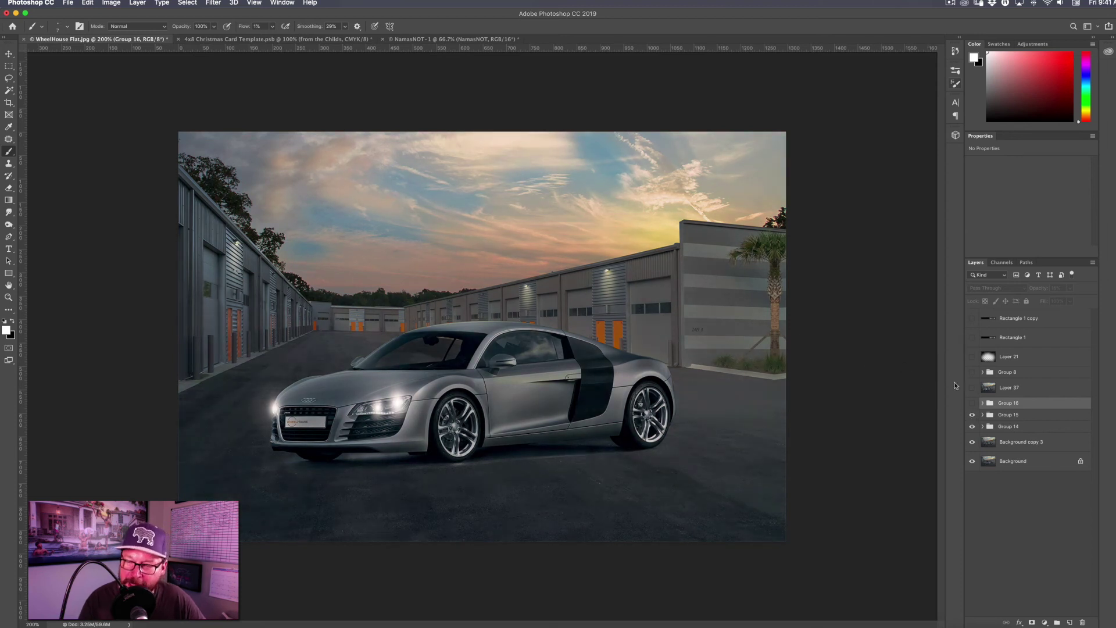
pyautogui.click(973, 416)
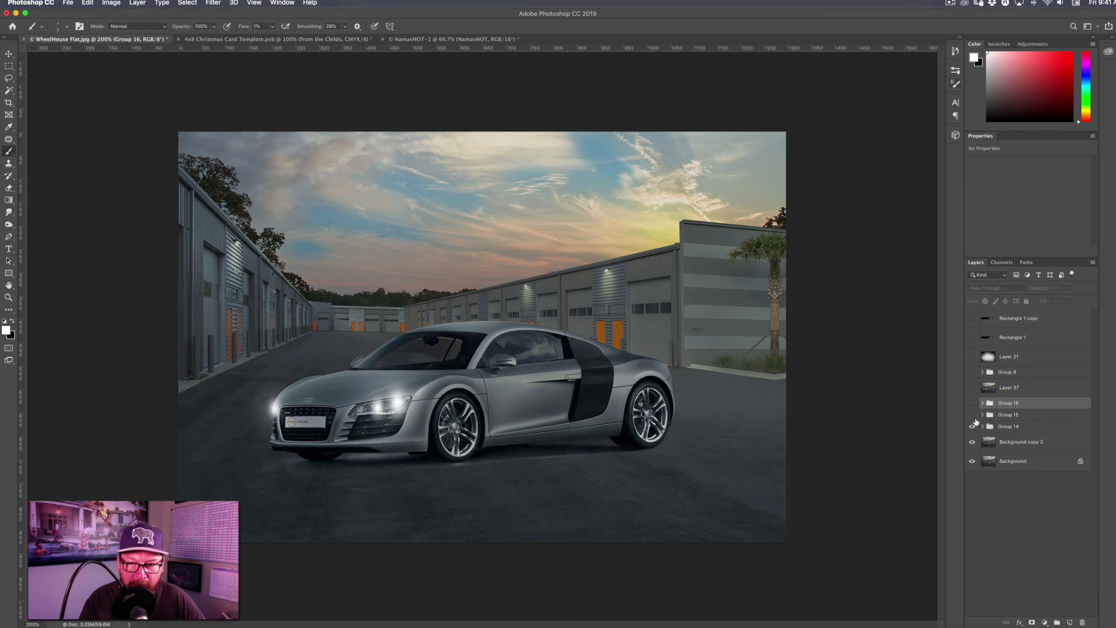
pyautogui.click(974, 416)
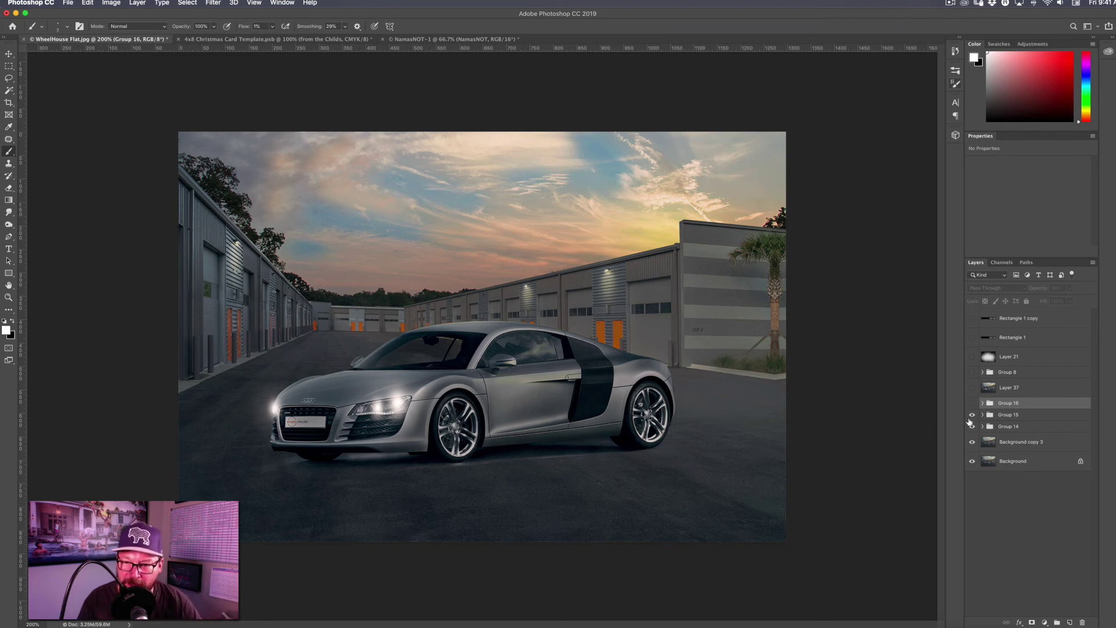
pyautogui.click(973, 416)
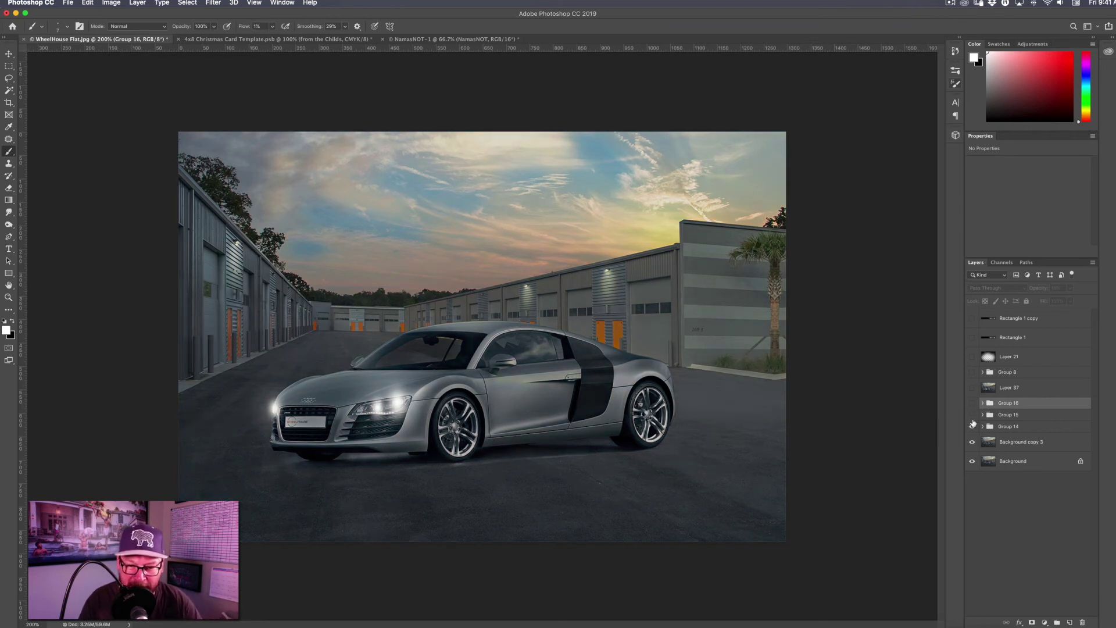
pyautogui.click(974, 417)
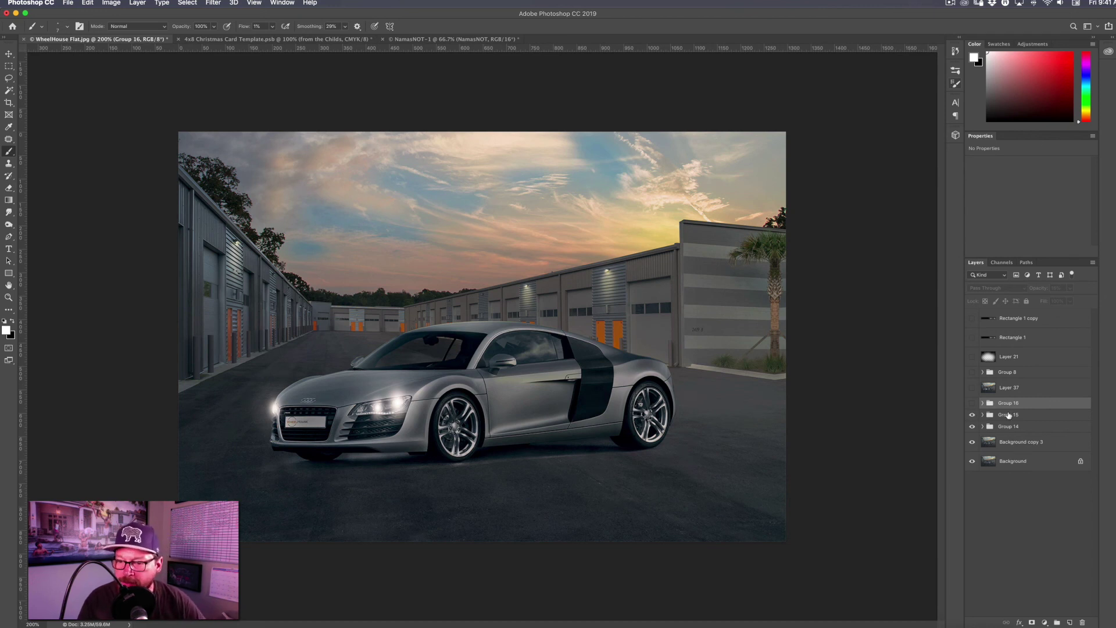
pyautogui.click(1006, 417)
pyautogui.click(973, 404)
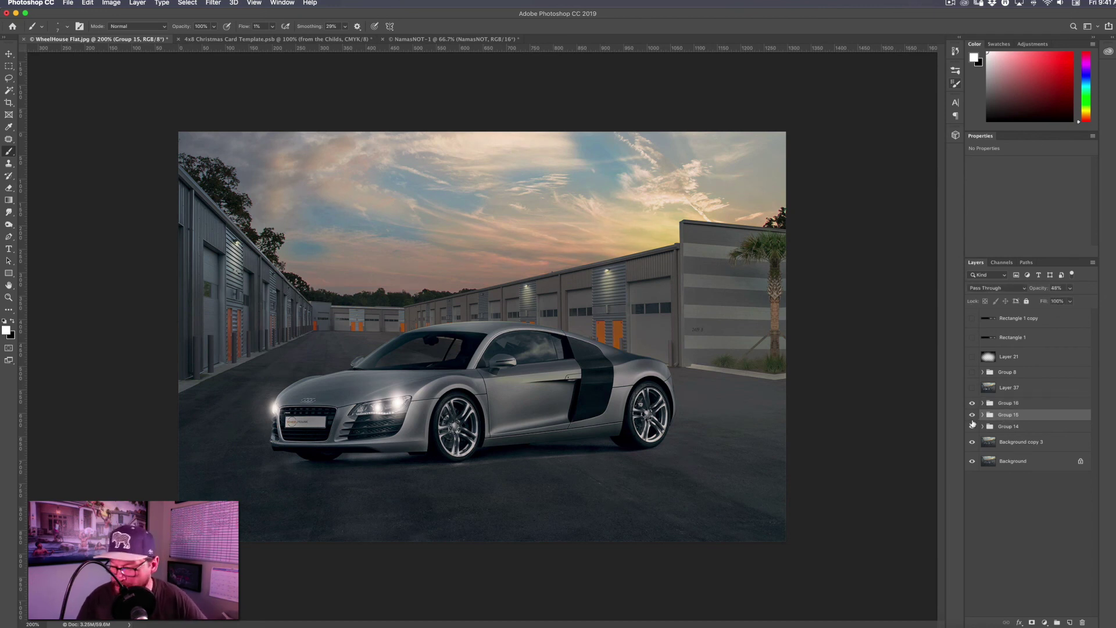